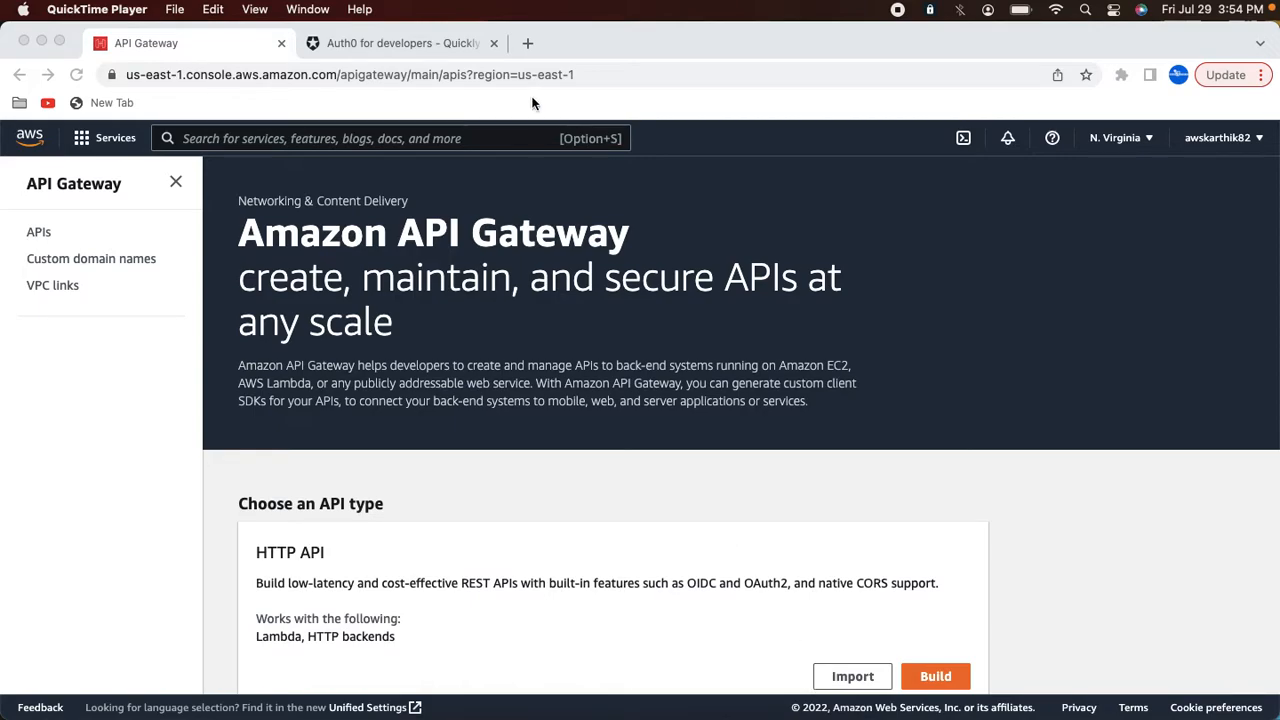
Step: Sign up for a free Auth0 developer account using Google sign-in and return to the Auth0 dashboard
{"action": "left_click", "coordinate": [392, 46]}
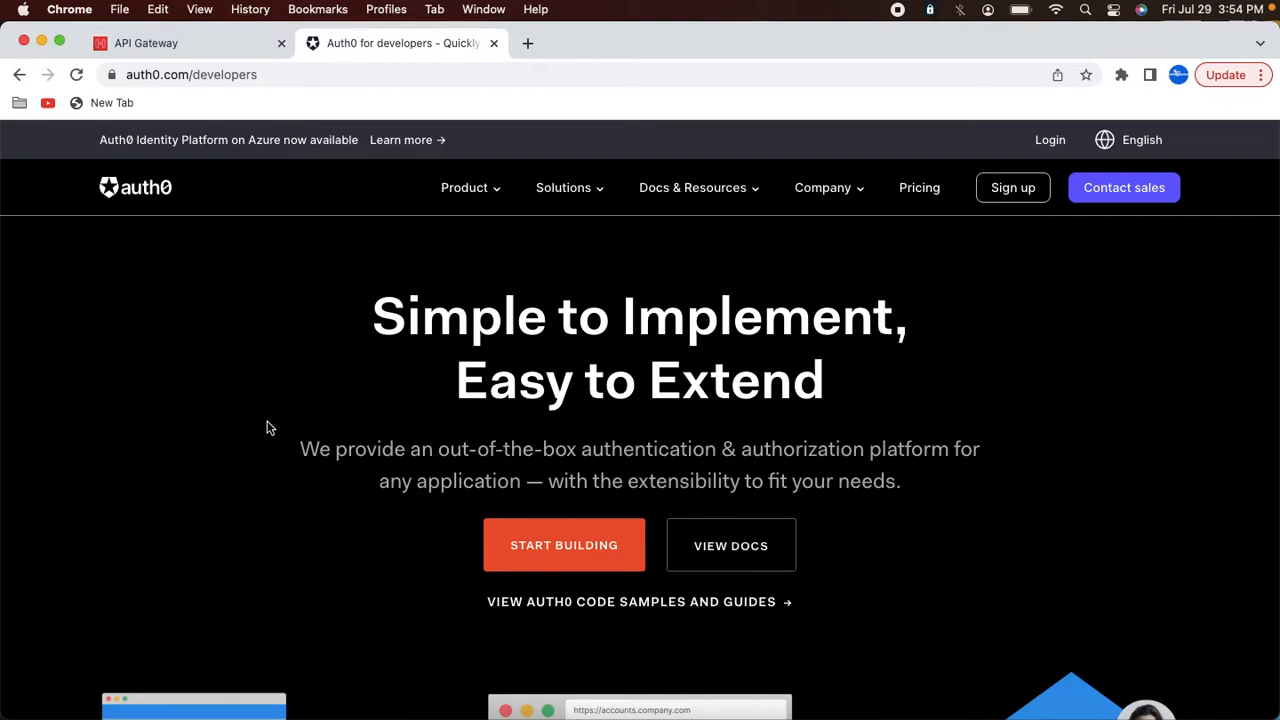
{"action": "left_click", "coordinate": [1006, 191]}
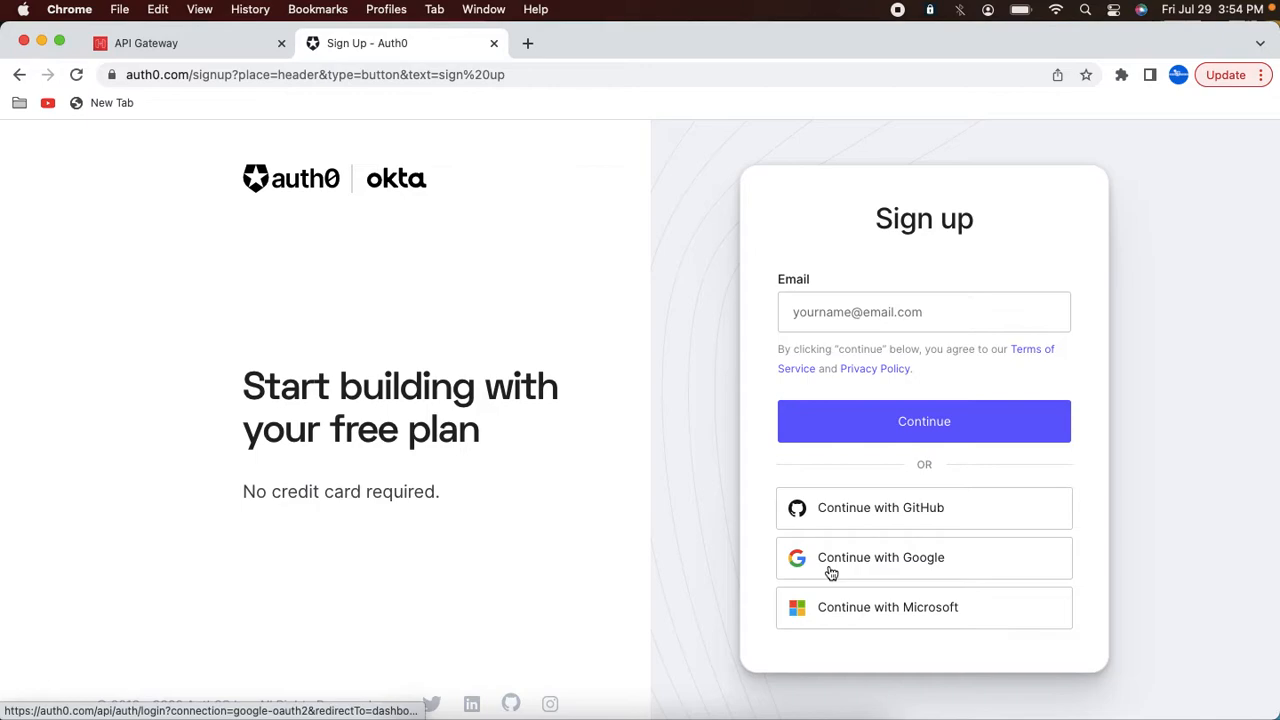
{"action": "left_click", "coordinate": [831, 572]}
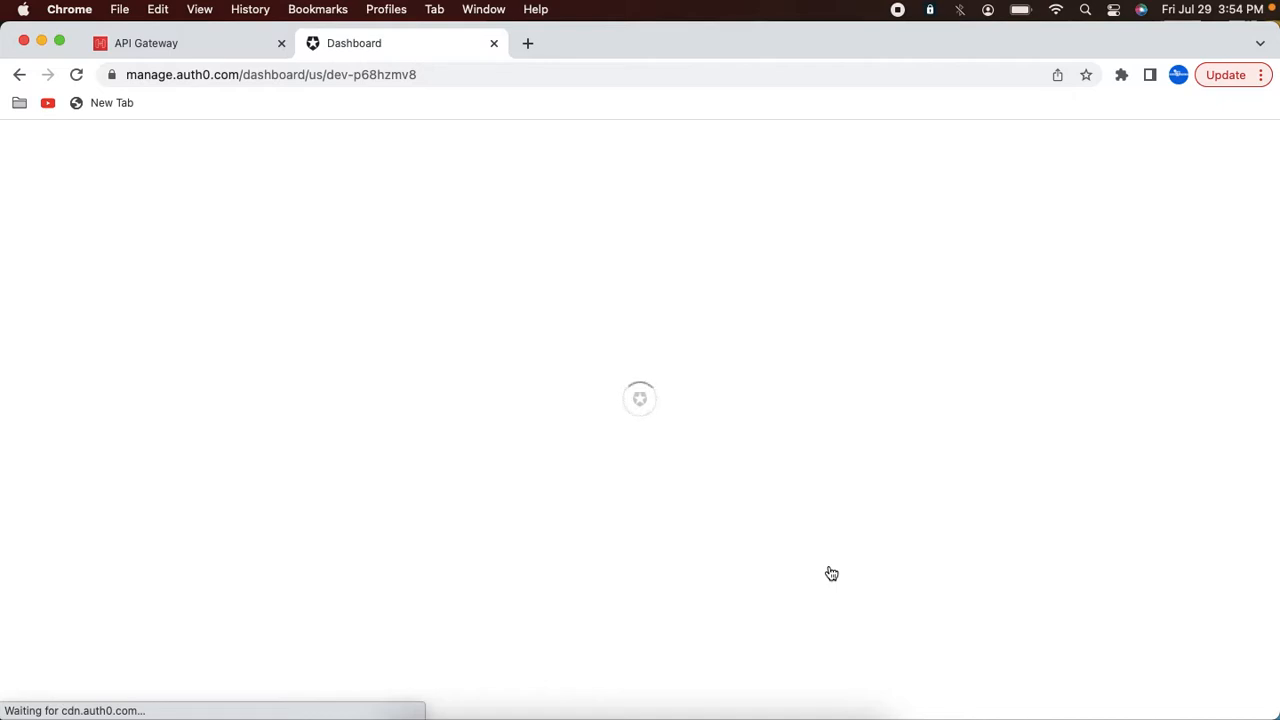
{"action": "left_click", "coordinate": [640, 712]}
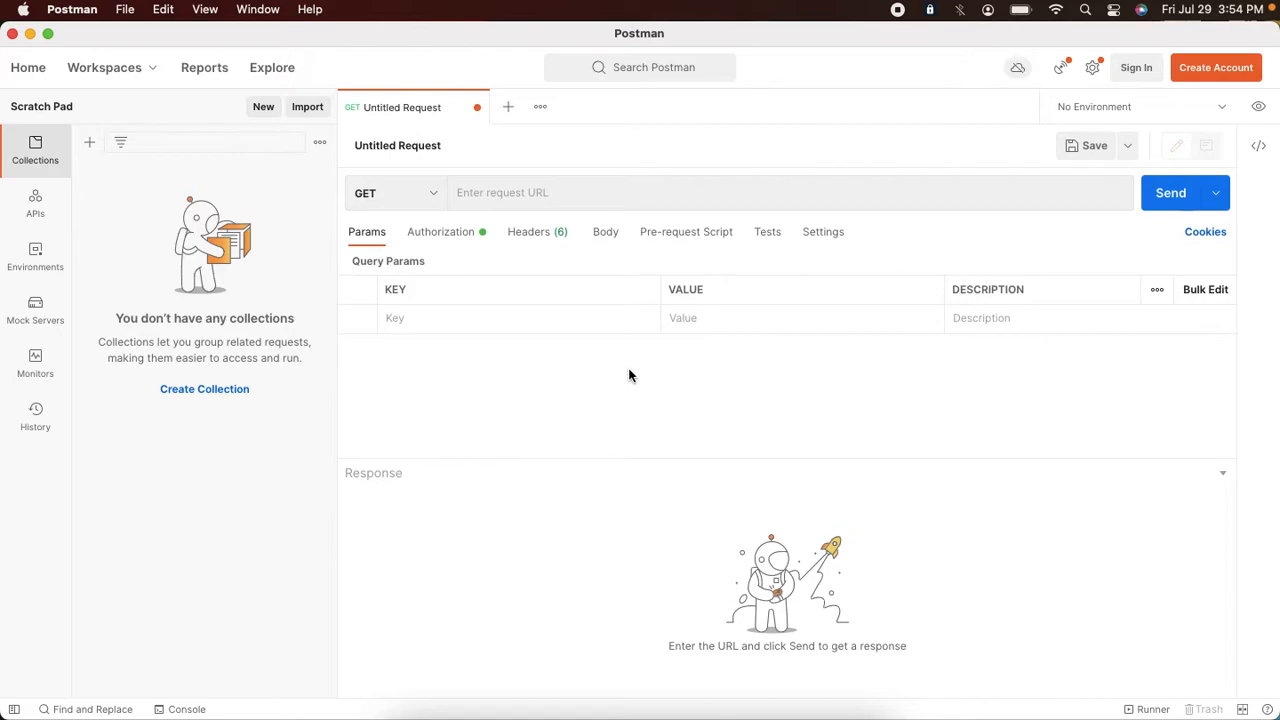
{"action": "key", "text": "super+Tab"}
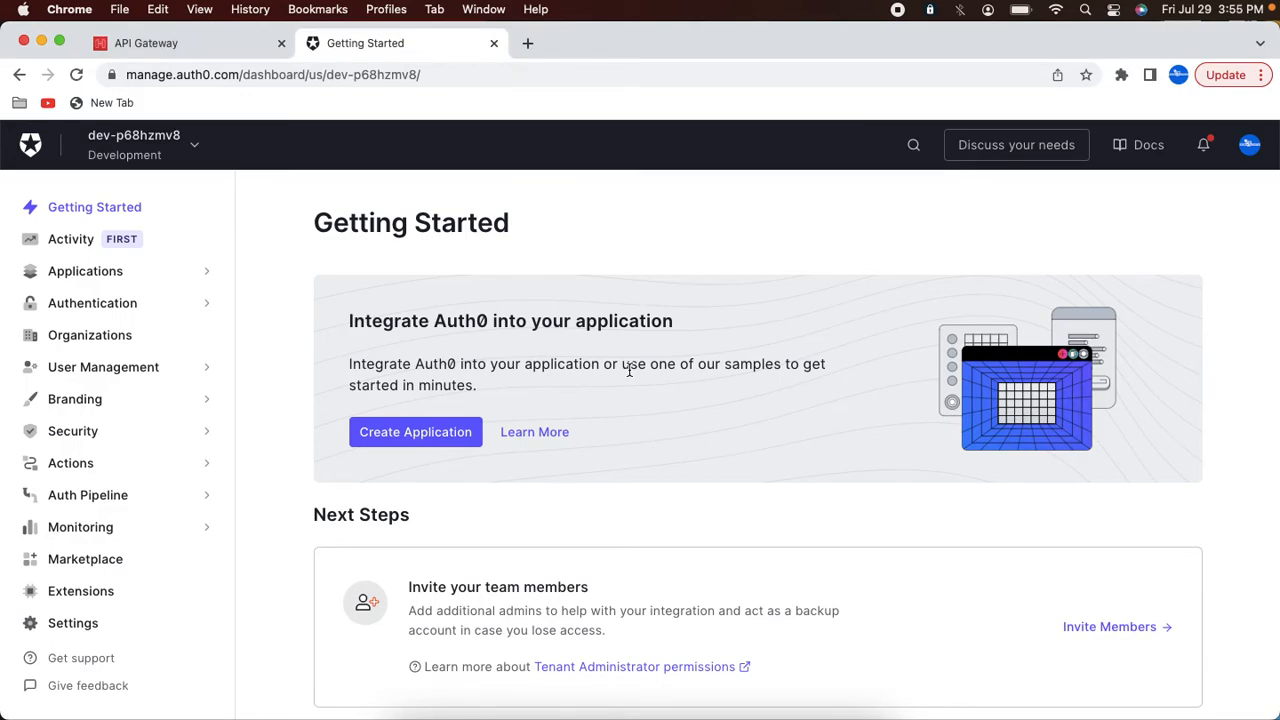
Step: Start building a new HTTP API in the API Gateway console
{"action": "left_click", "coordinate": [175, 45]}
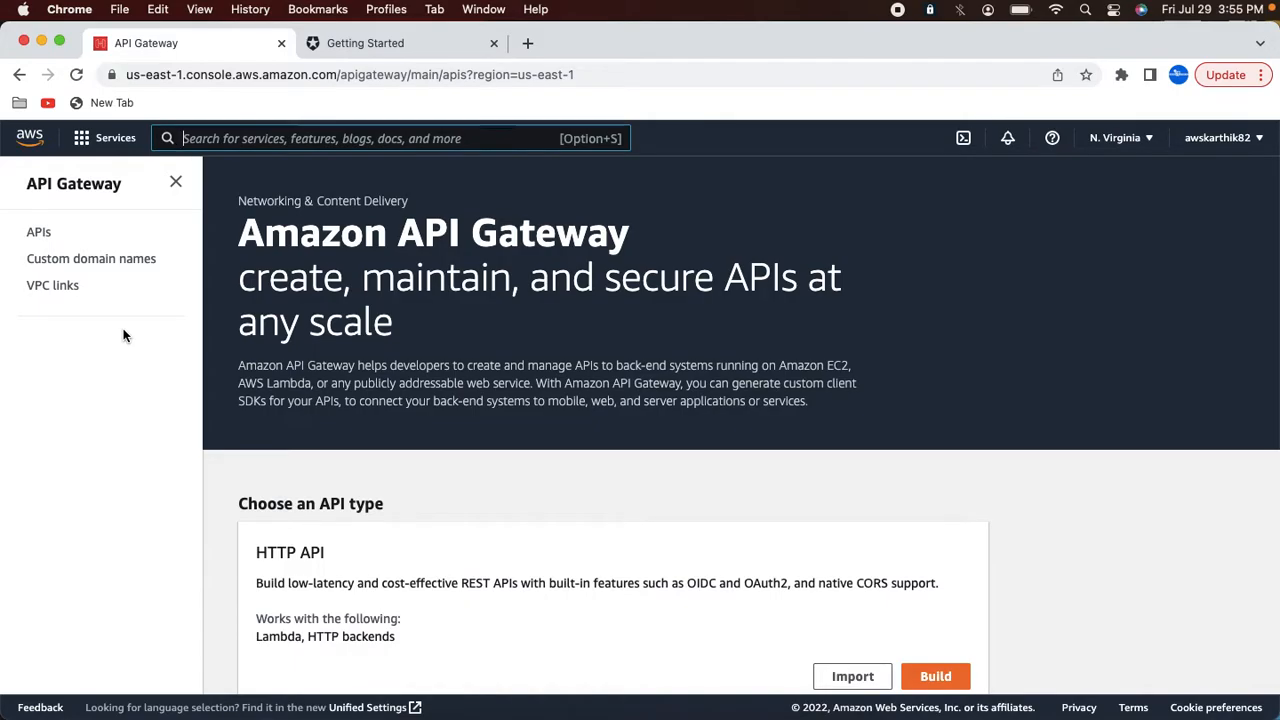
{"action": "scroll", "coordinate": [401, 402], "scroll_direction": "down", "scroll_amount": 5}
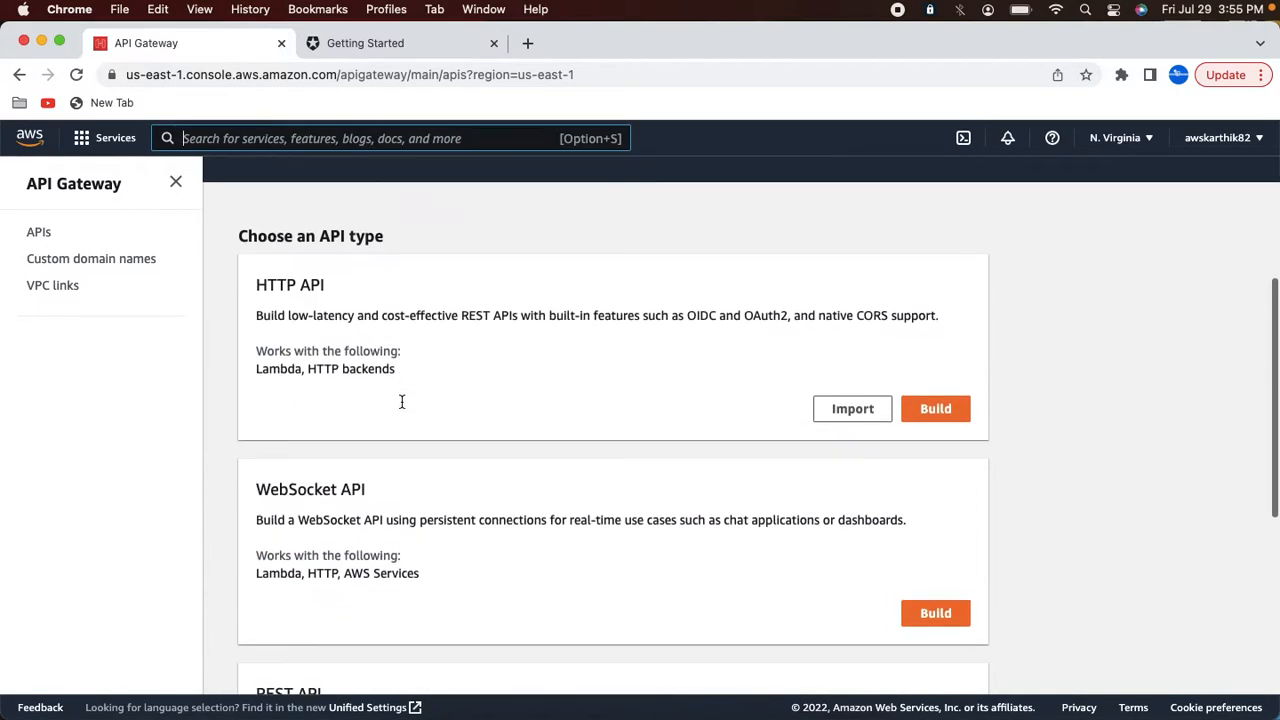
{"action": "scroll", "coordinate": [402, 402], "scroll_direction": "down", "scroll_amount": 2}
{"action": "scroll", "coordinate": [743, 292], "scroll_direction": "up", "scroll_amount": 1}
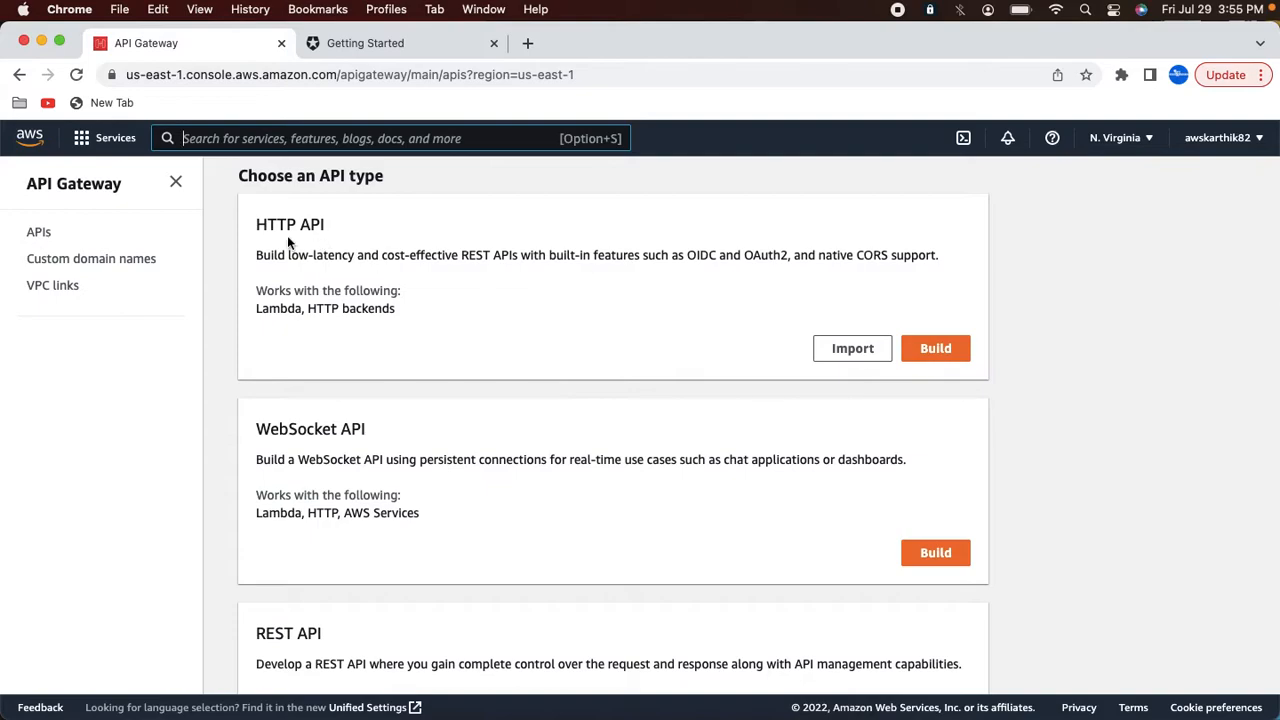
{"action": "left_click", "coordinate": [43, 241]}
{"action": "scroll", "coordinate": [411, 385], "scroll_direction": "down", "scroll_amount": 3}
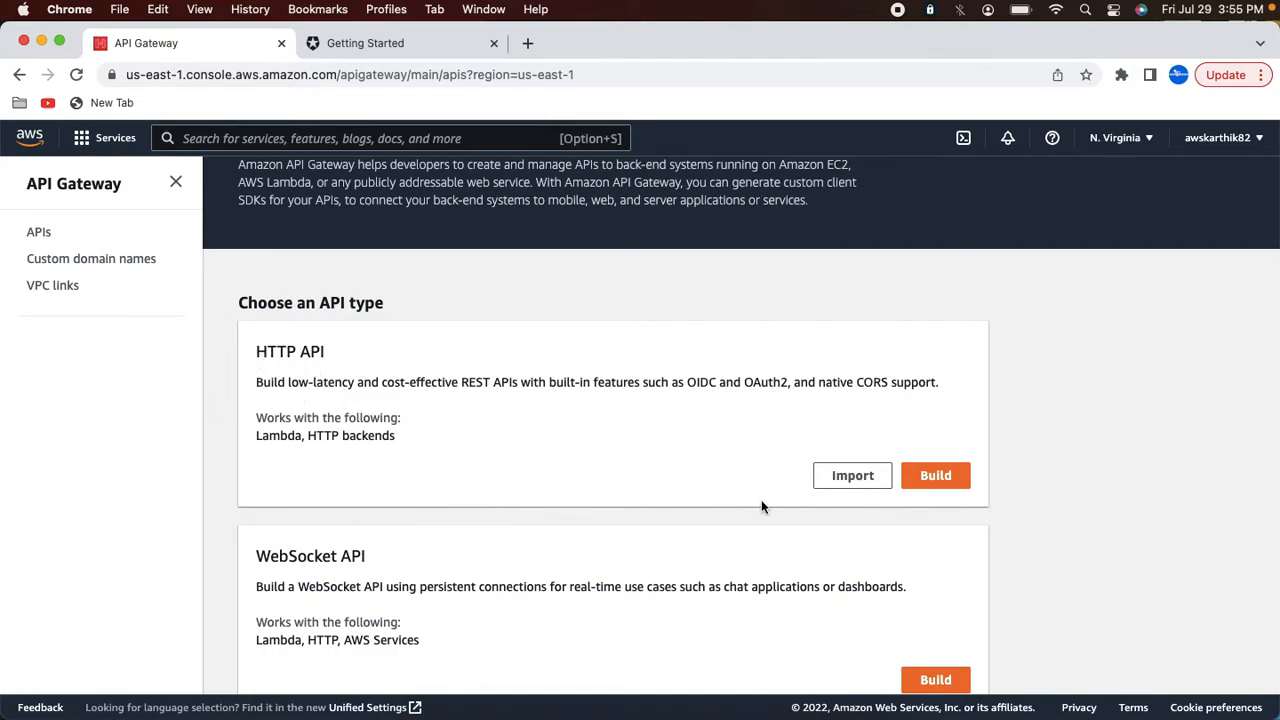
{"action": "left_click", "coordinate": [938, 480]}
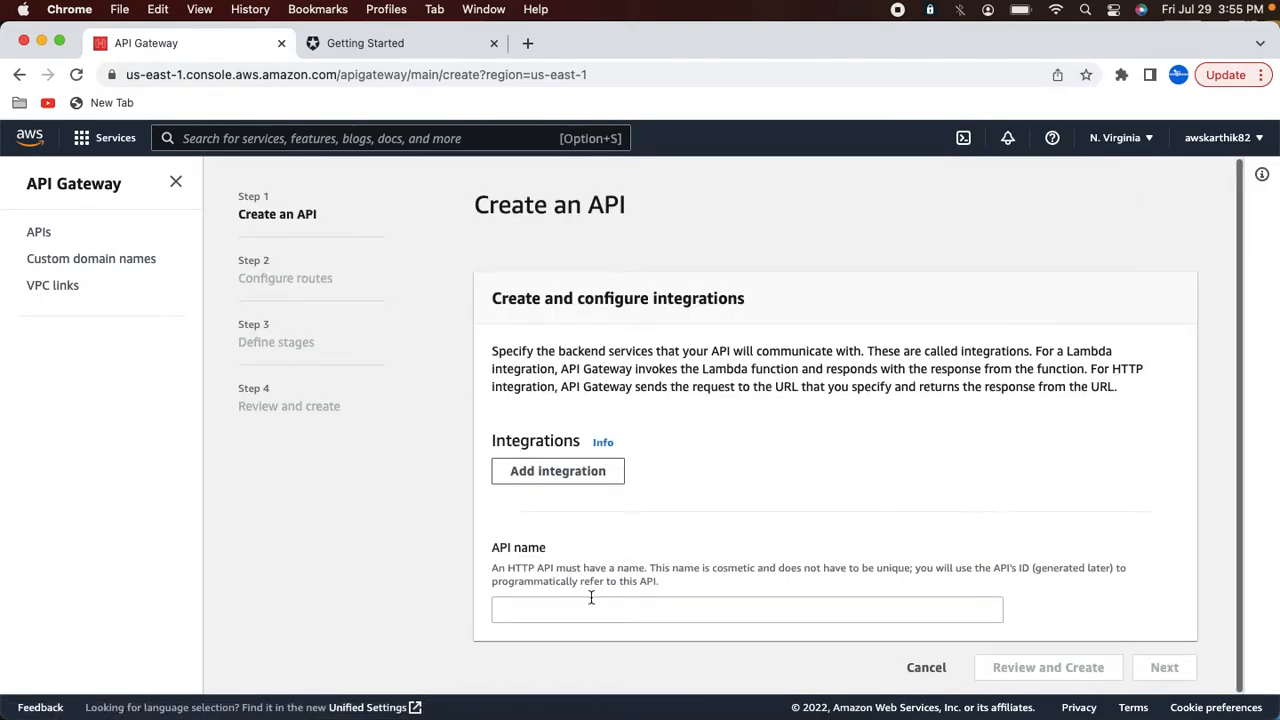
Step: Name the API Auth0TestAPI and create it without integrations or routes
{"action": "left_click", "coordinate": [557, 607]}
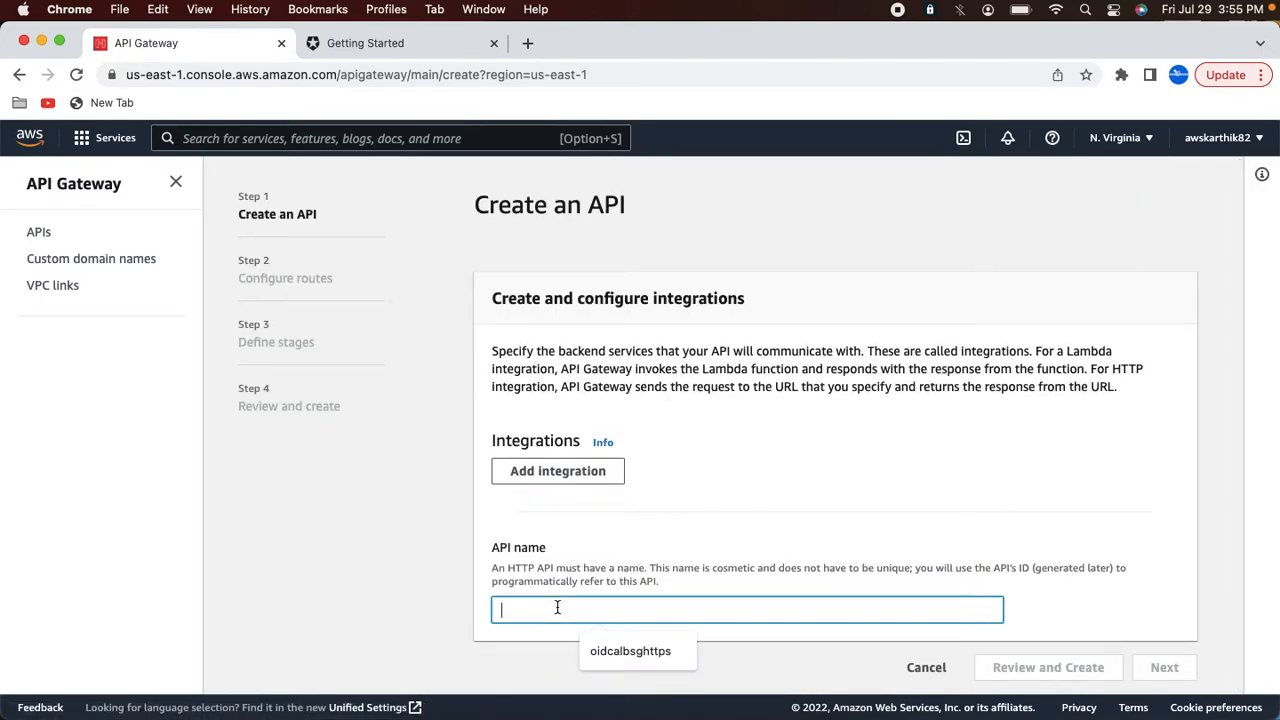
{"action": "type", "text": "A"}
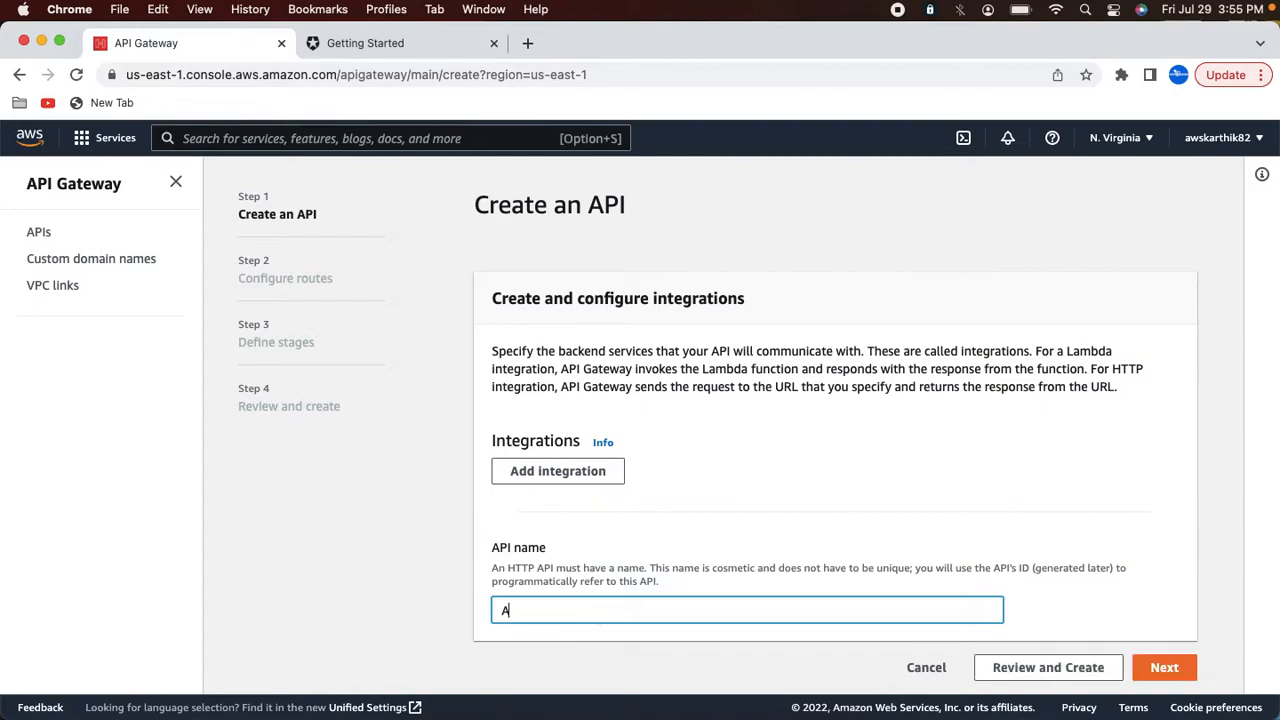
{"action": "type", "text": "uth0TestAPI"}
{"action": "left_click", "coordinate": [1095, 670]}
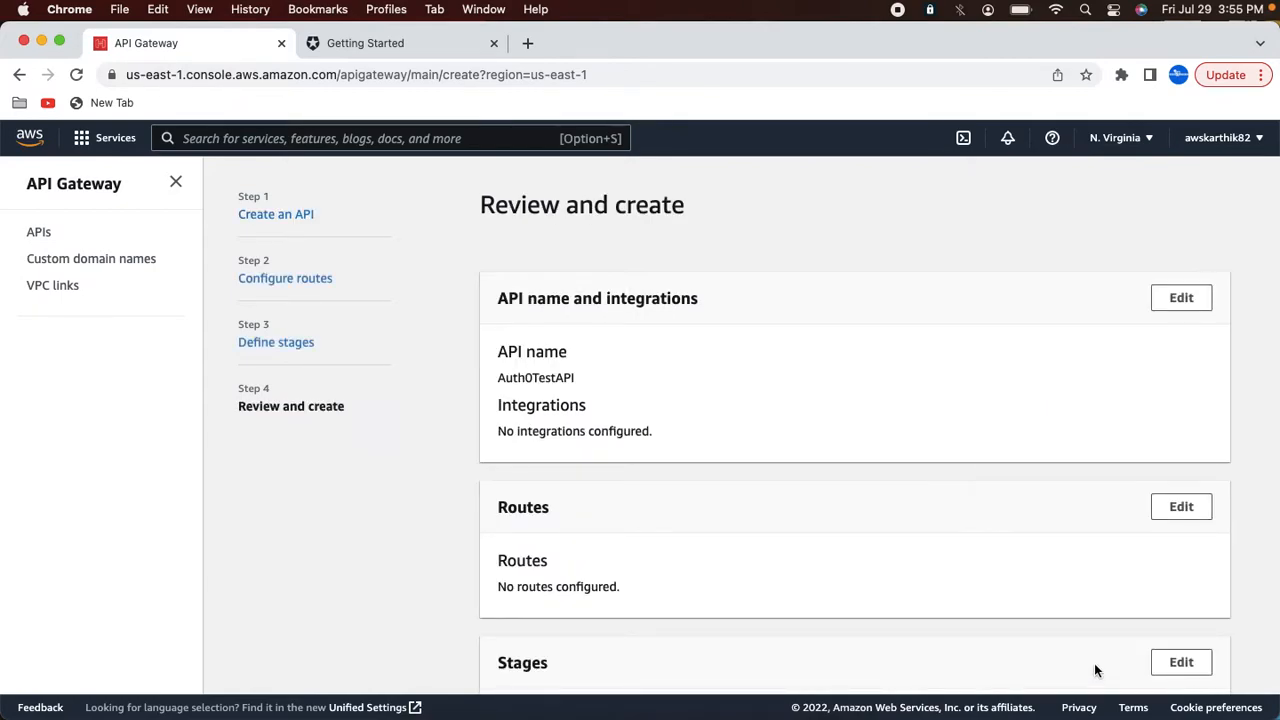
{"action": "scroll", "coordinate": [1095, 674], "scroll_direction": "down", "scroll_amount": 3}
{"action": "left_click", "coordinate": [1188, 667]}
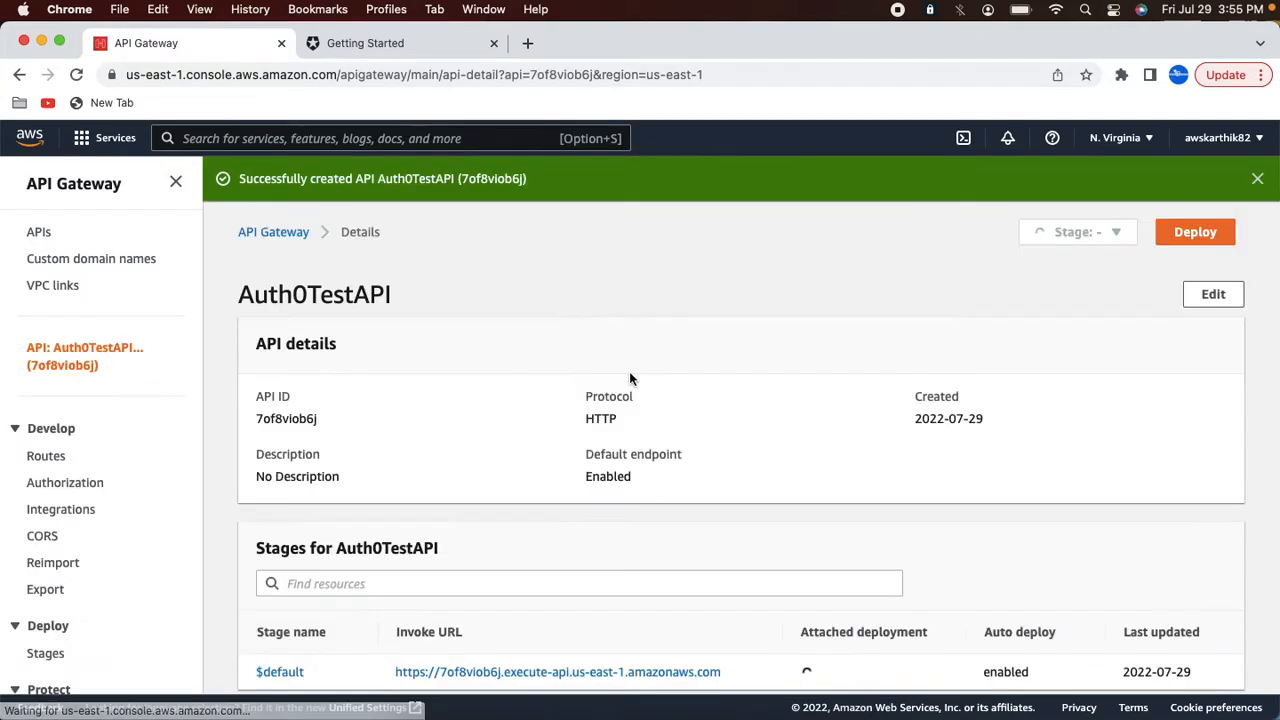
Step: Open the Routes page of Auth0TestAPI
{"action": "scroll", "coordinate": [630, 378], "scroll_direction": "down", "scroll_amount": 3}
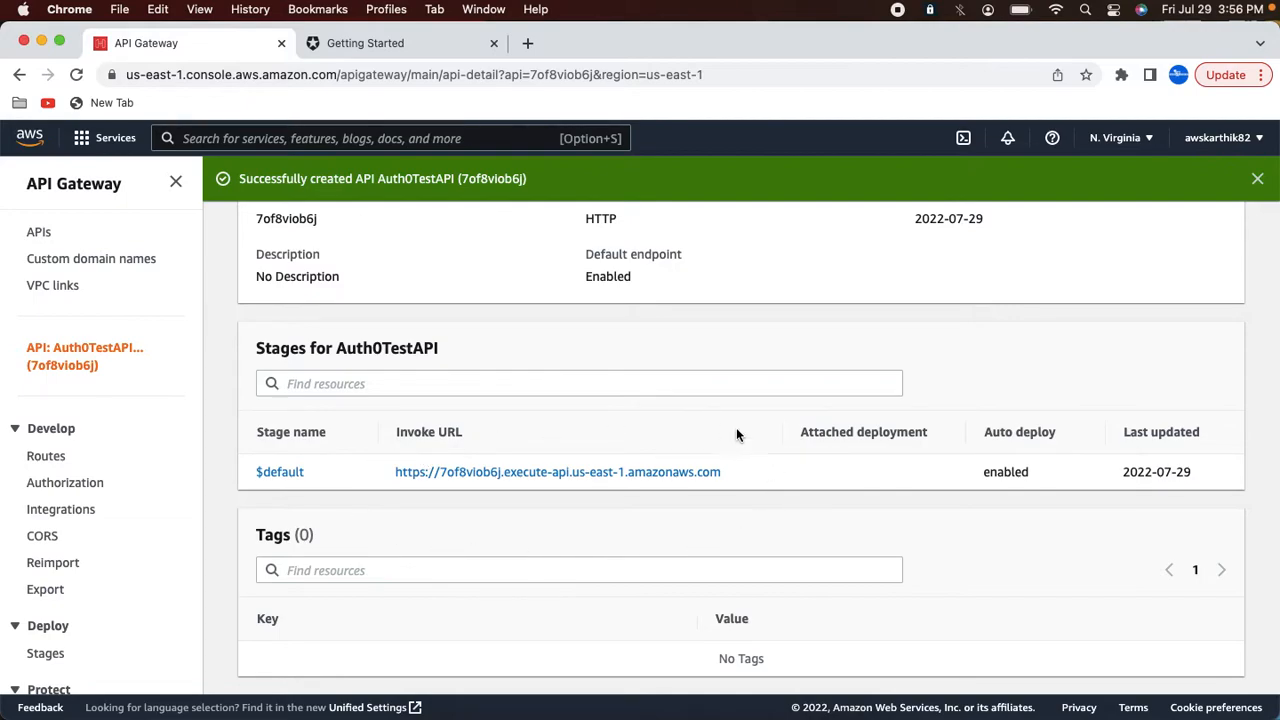
{"action": "left_click", "coordinate": [56, 460]}
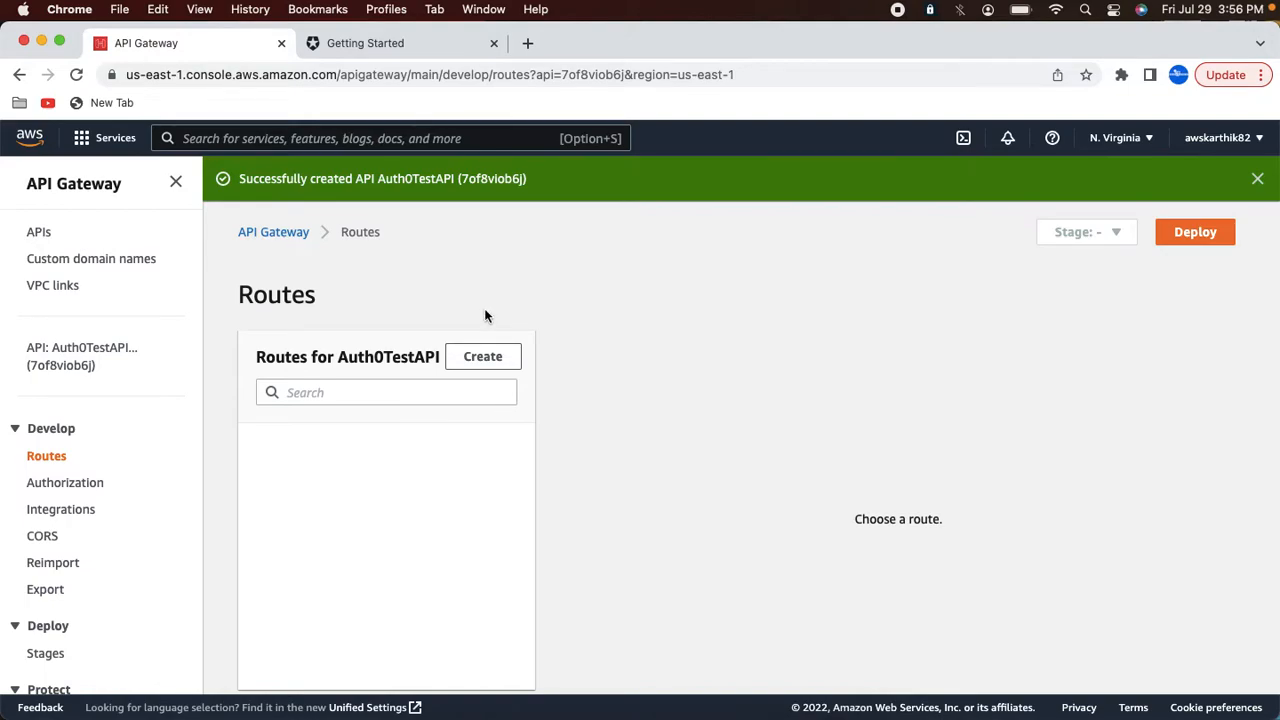
Step: In a new tab, search Google for "aws petstore api" and open the REST API import tutorial
{"action": "left_click", "coordinate": [529, 44]}
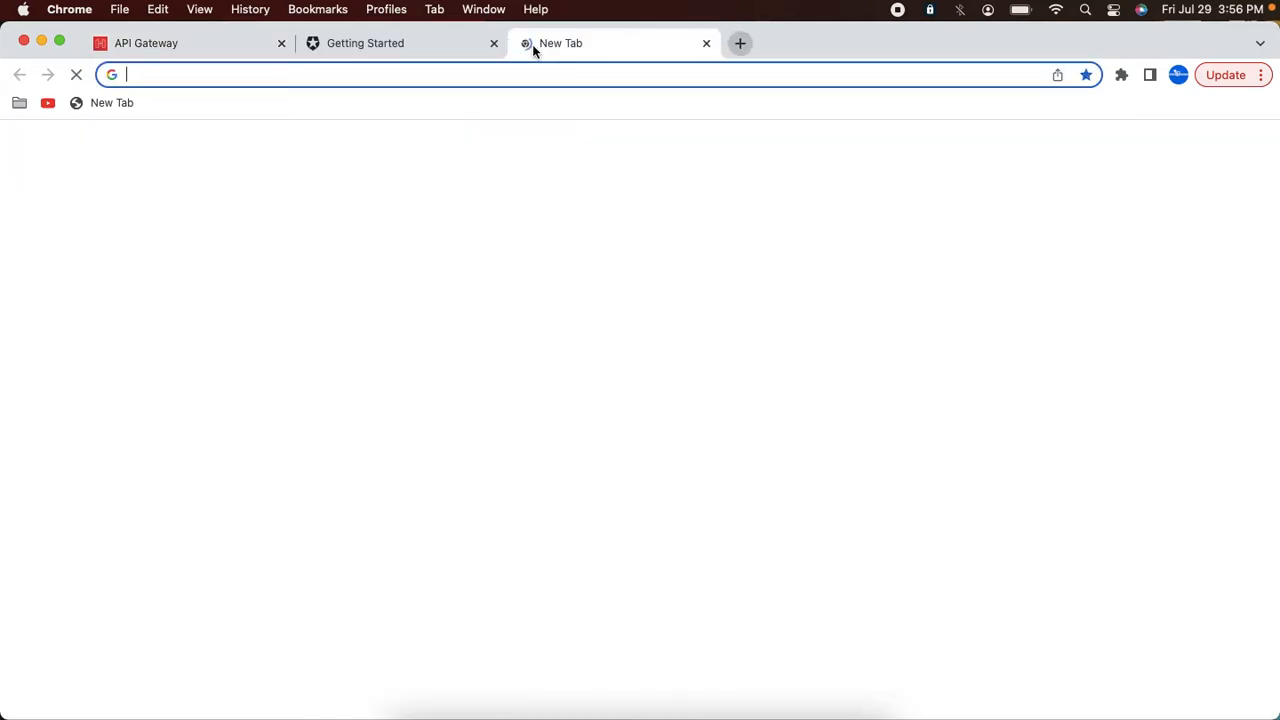
{"action": "type", "text": "aws"}
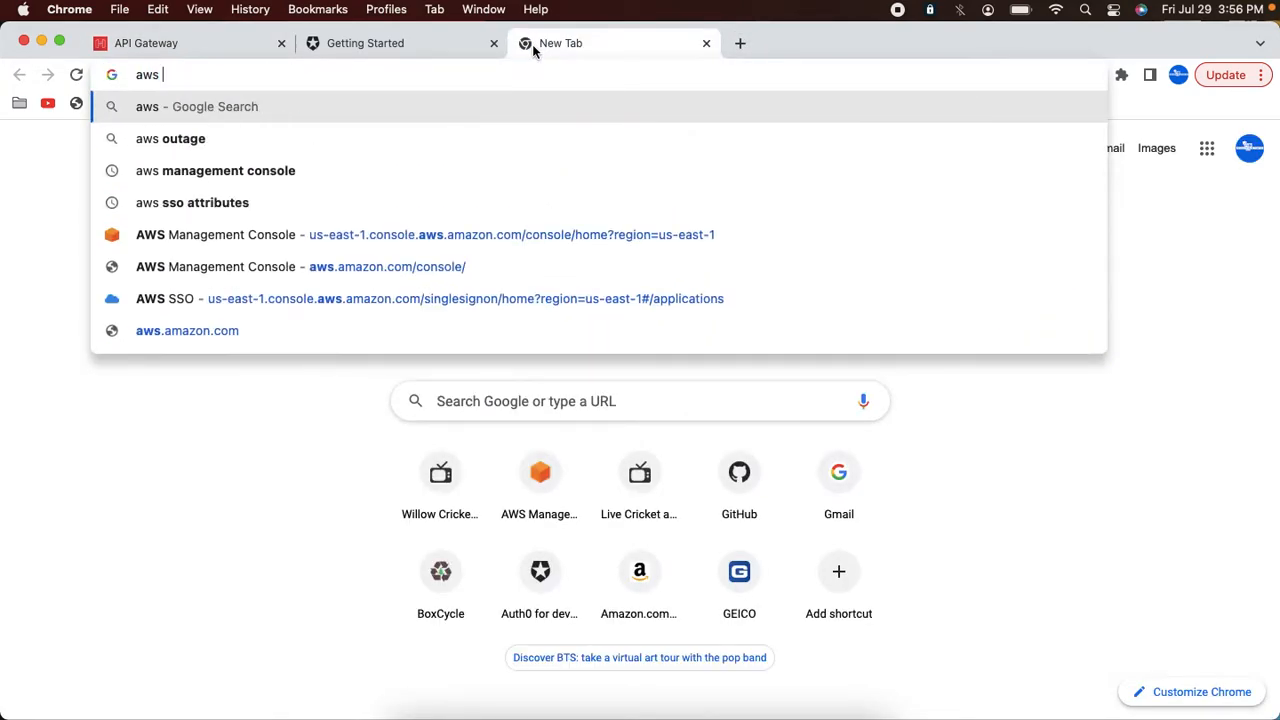
{"action": "type", "text": " petstore "}
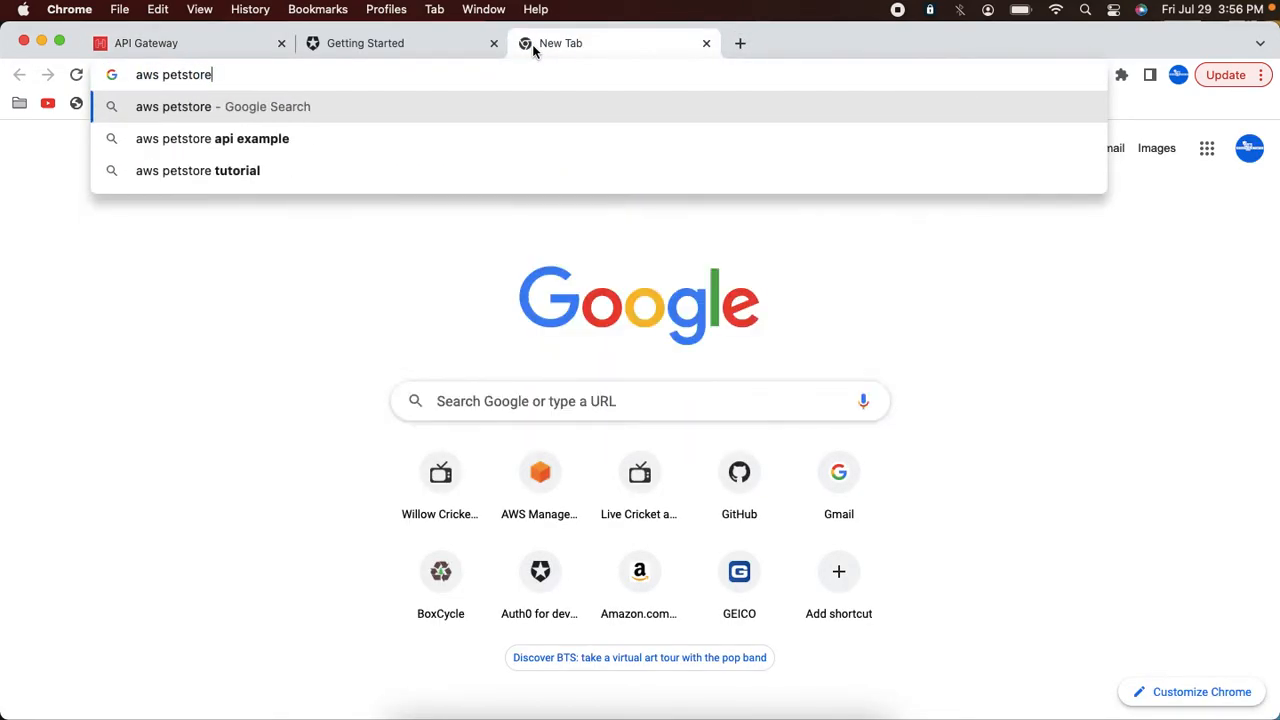
{"action": "type", "text": "api"}
{"action": "key", "text": "Return"}
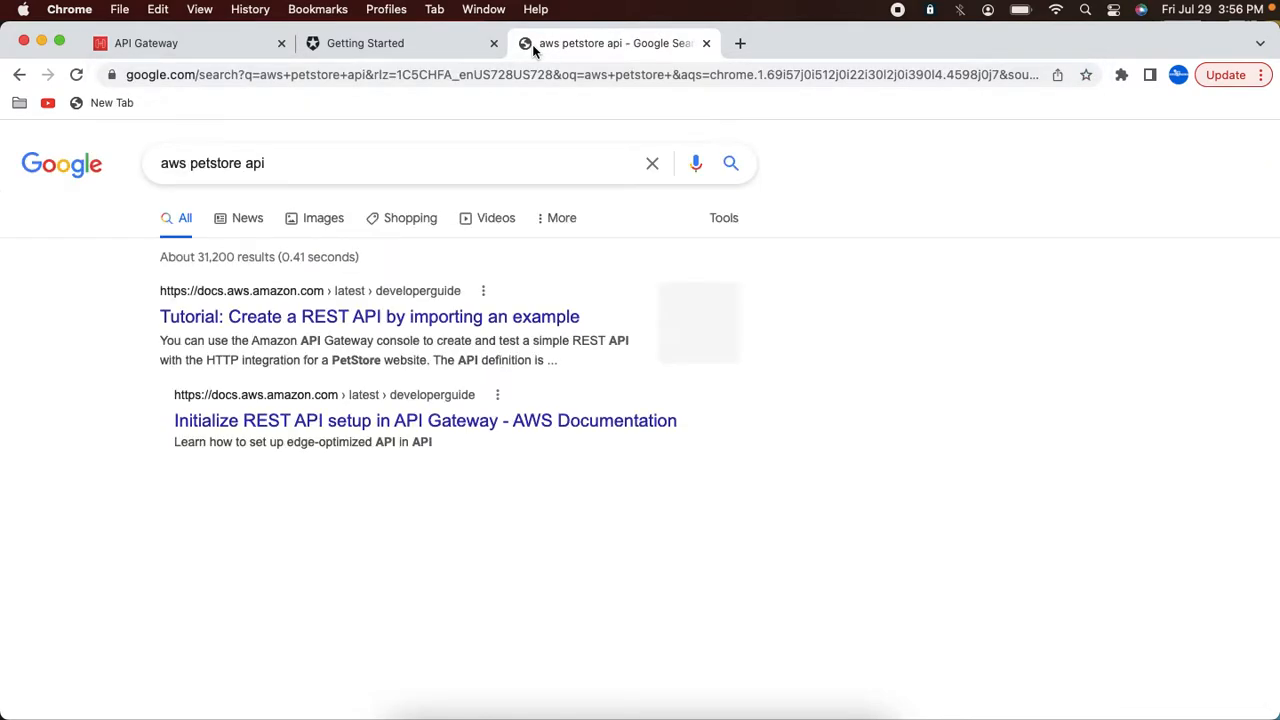
{"action": "left_click", "coordinate": [512, 321]}
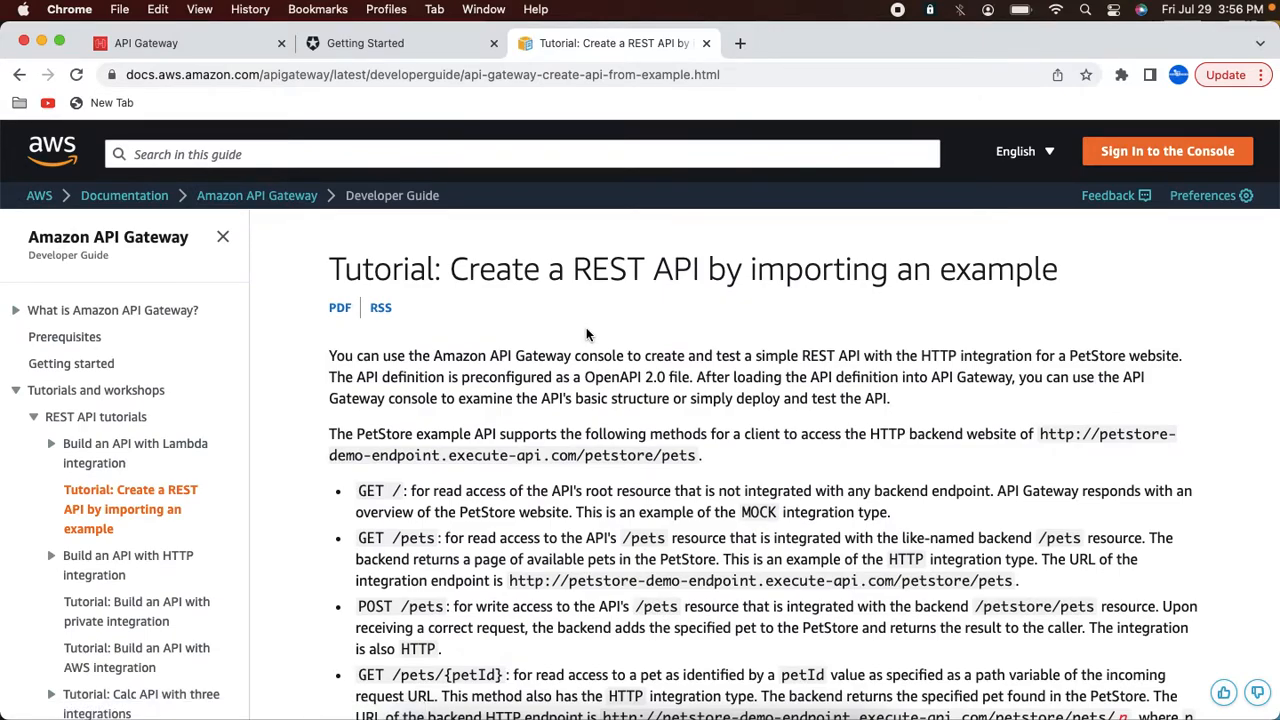
Step: Copy the PetStore /pets integration endpoint URL from the tutorial and load it in the browser
{"action": "scroll", "coordinate": [650, 380], "scroll_direction": "down", "scroll_amount": 3}
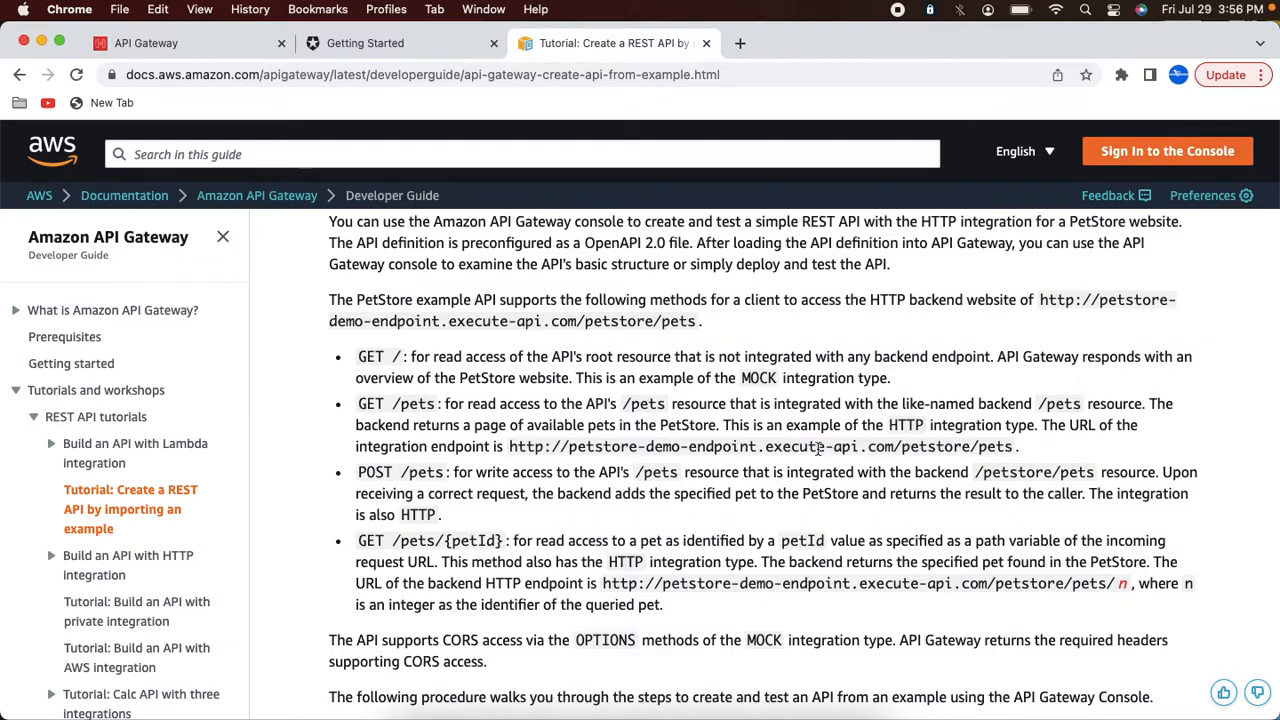
{"action": "left_click_drag", "start_coordinate": [511, 449], "coordinate": [596, 447]}
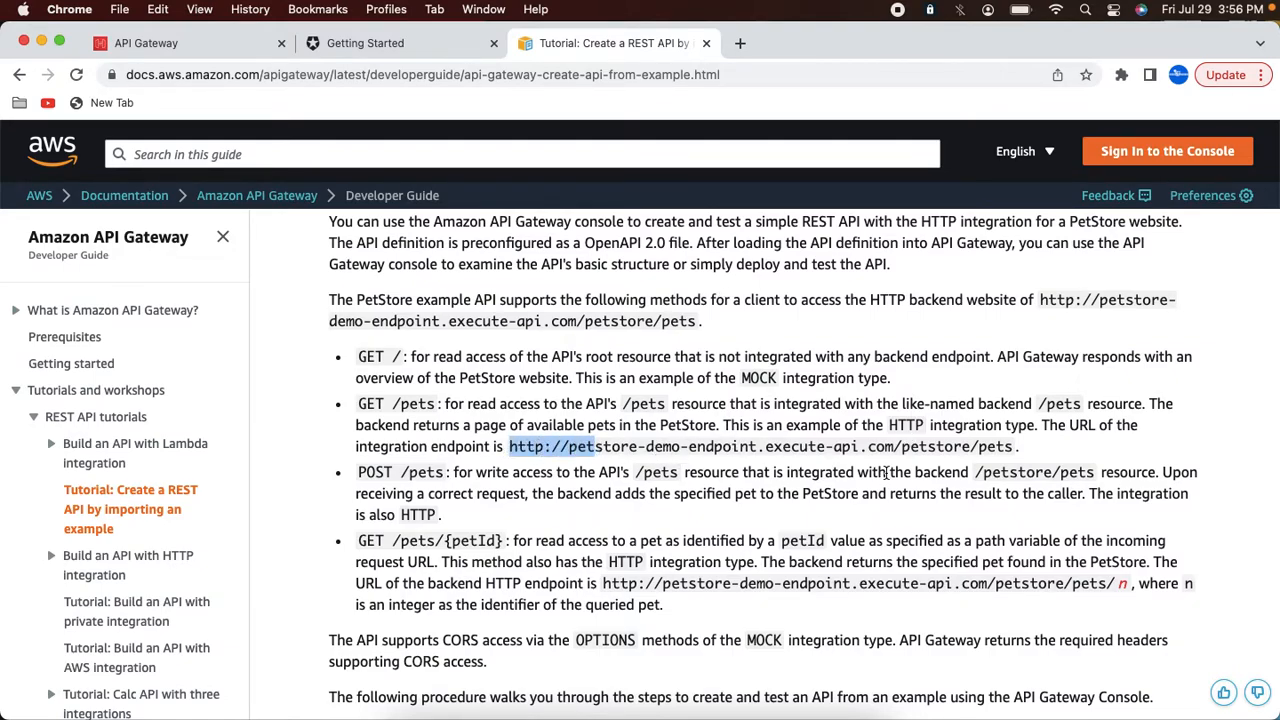
{"action": "left_click_drag", "start_coordinate": [1013, 447], "coordinate": [1011, 448]}
{"action": "key", "text": "super+c"}
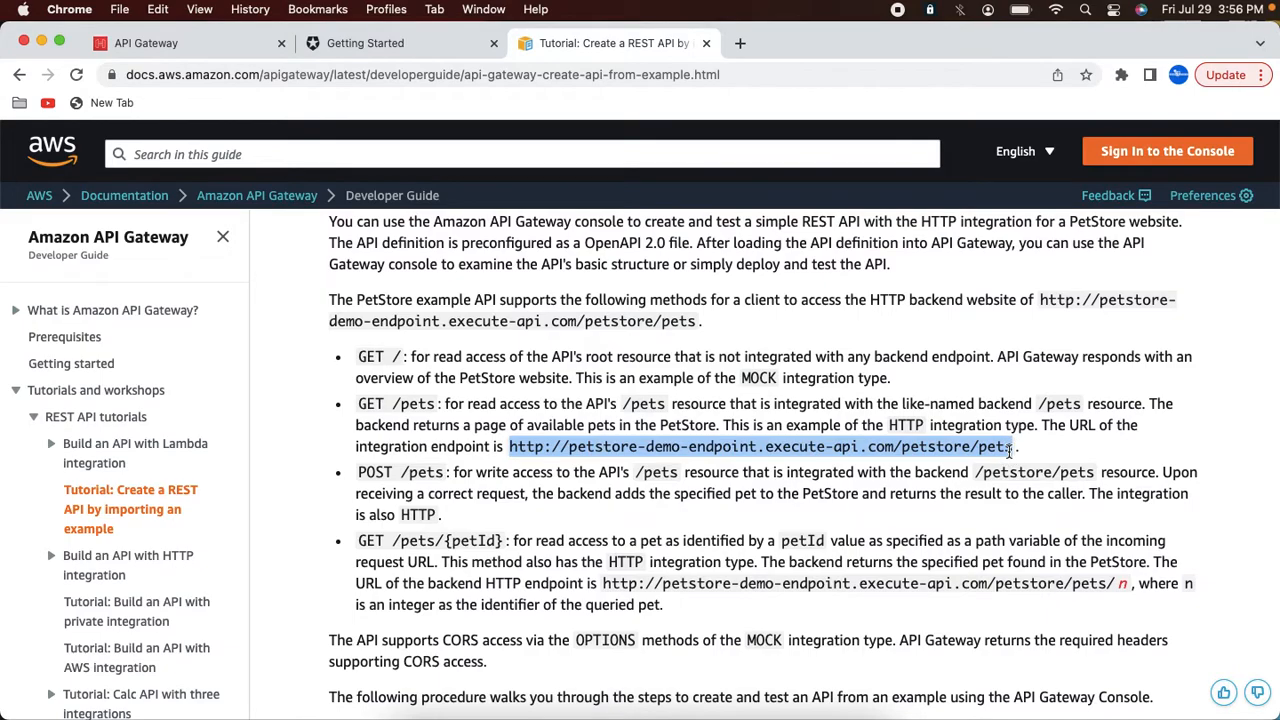
{"action": "left_click", "coordinate": [665, 76]}
{"action": "key", "text": "super+v"}
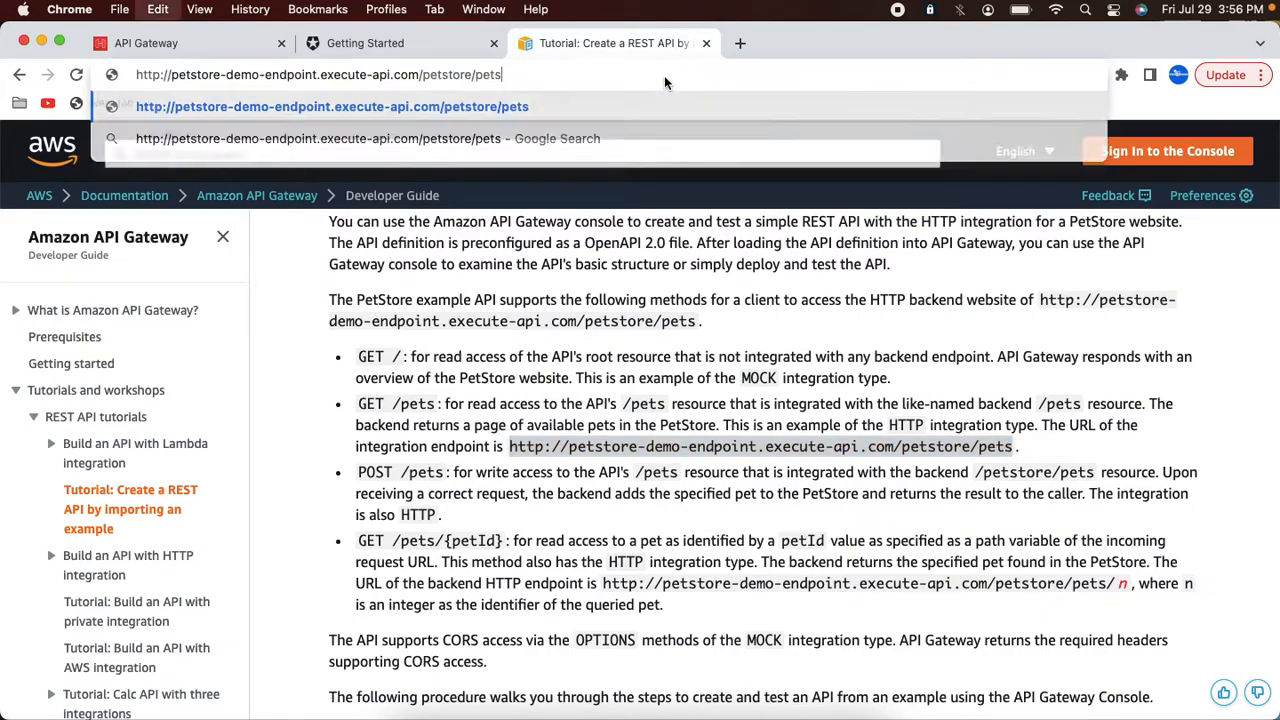
{"action": "key", "text": "Return"}
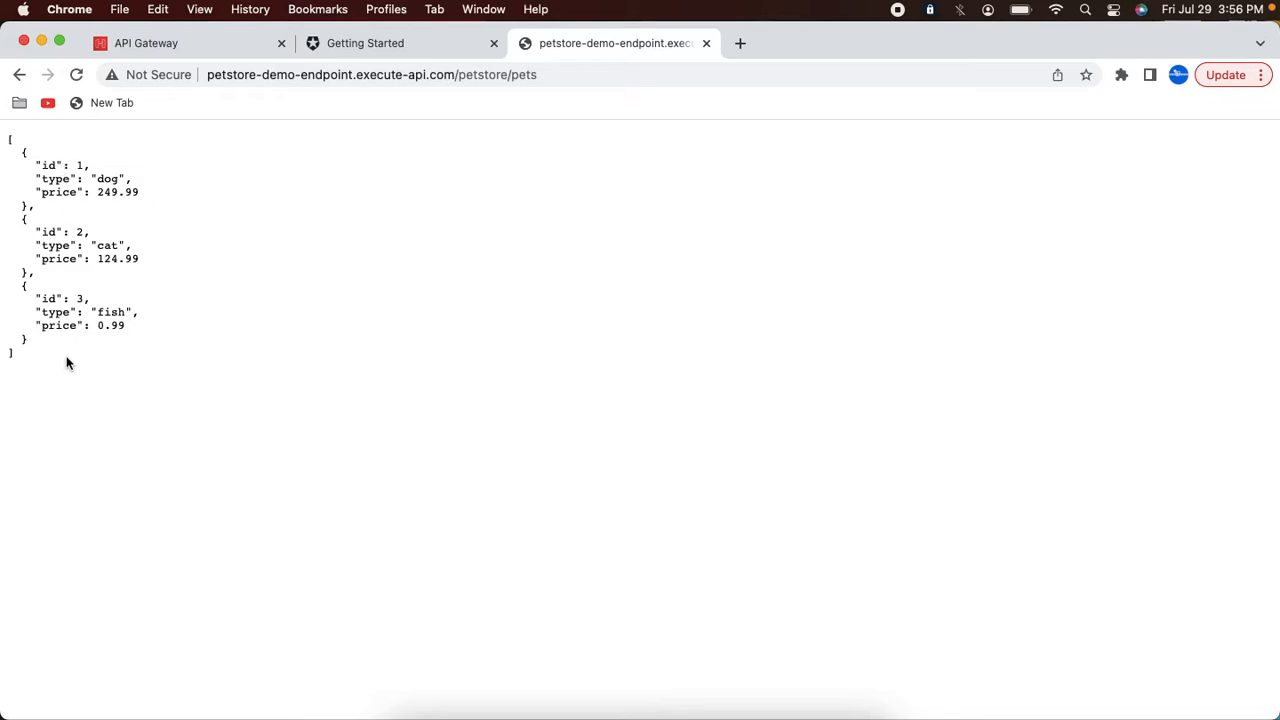
Step: Open the PetStore endpoint for pet 1 in a new tab by appending /1 to the pets URL
{"action": "left_click", "coordinate": [740, 44]}
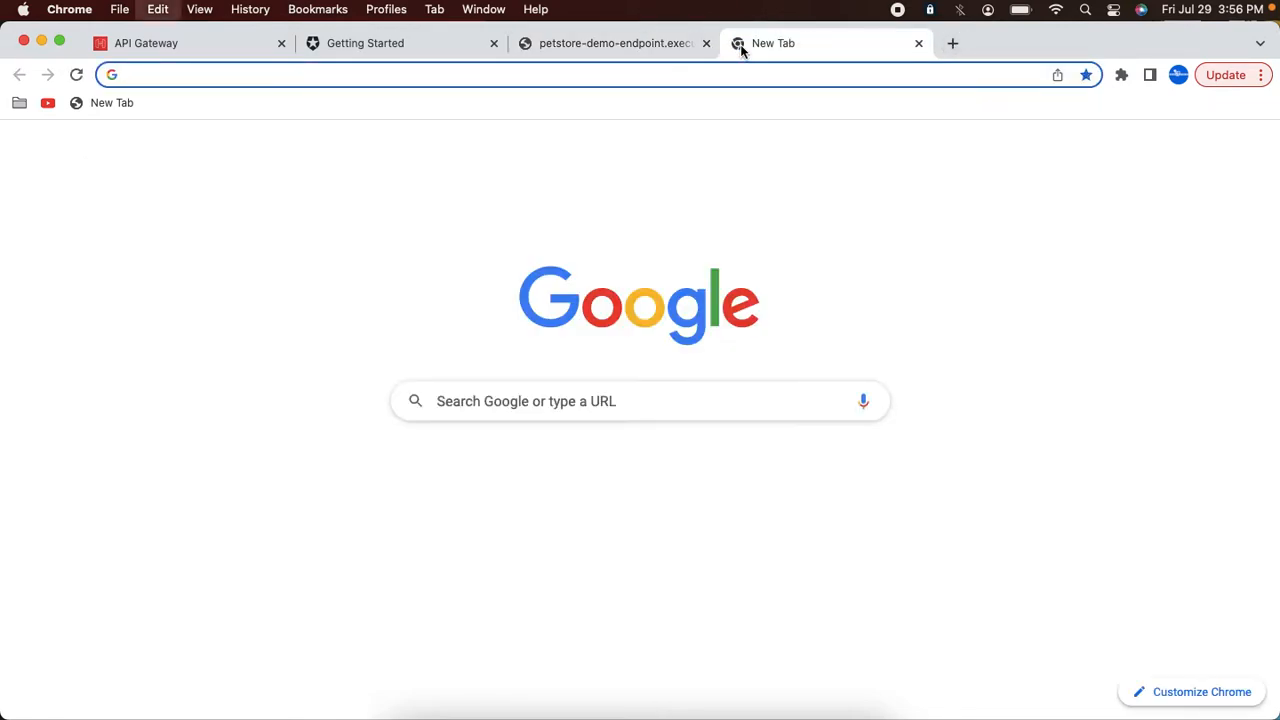
{"action": "type", "text": "http://petstore-demo-endpoint.execute-api.com/petstore/pets/"}
{"action": "type", "text": "1"}
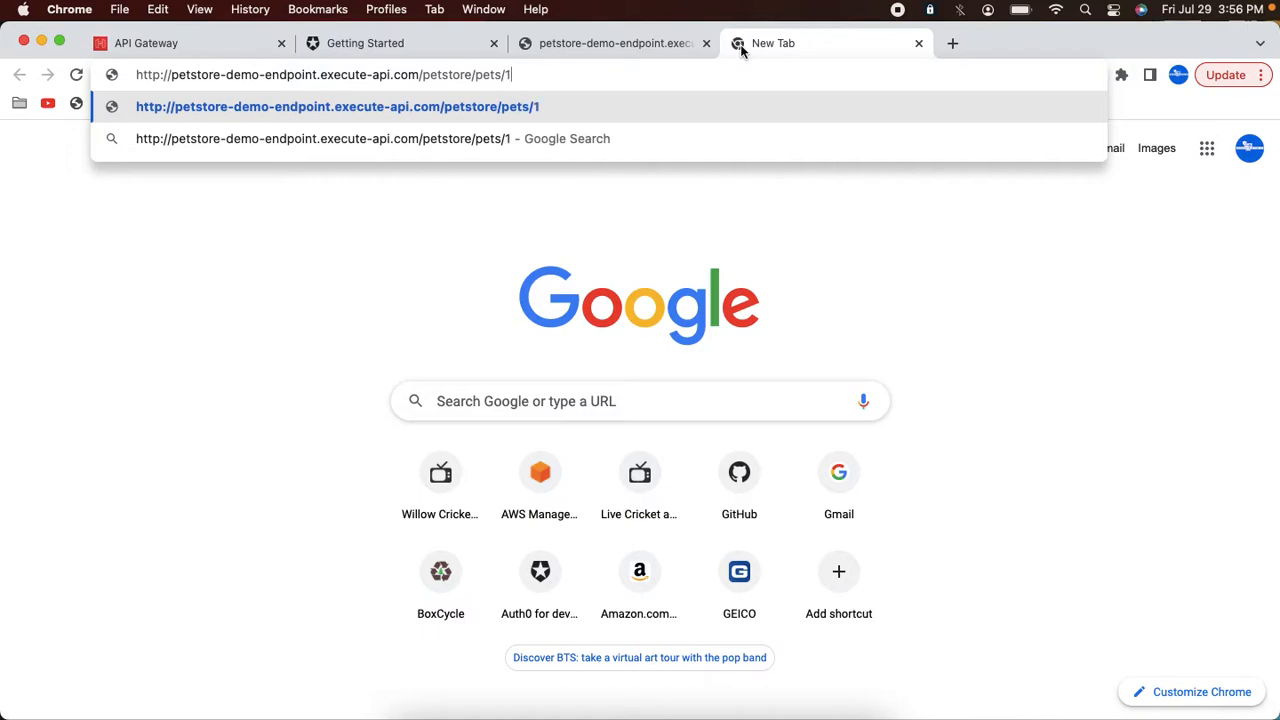
{"action": "key", "text": "Return"}
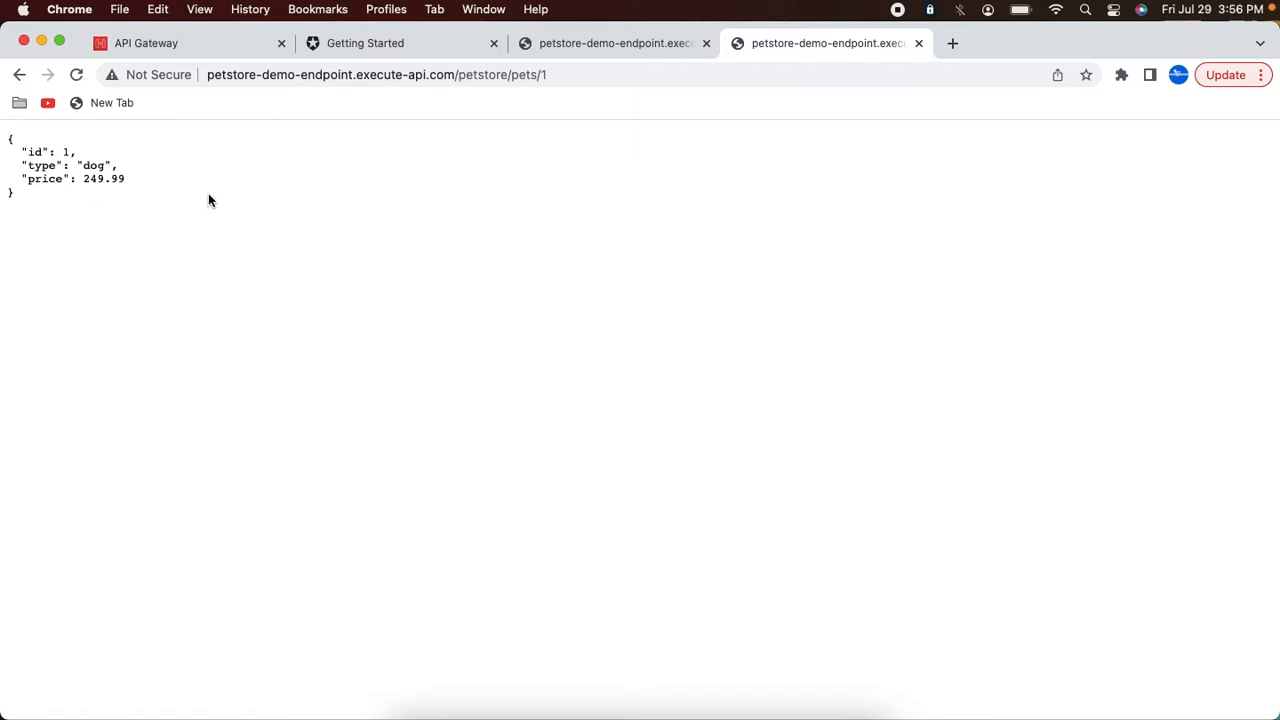
Step: Open the form to create a new route, and copy the /petstore/pets path from the pet endpoint's address
{"action": "left_click", "coordinate": [184, 43]}
{"action": "left_click", "coordinate": [472, 362]}
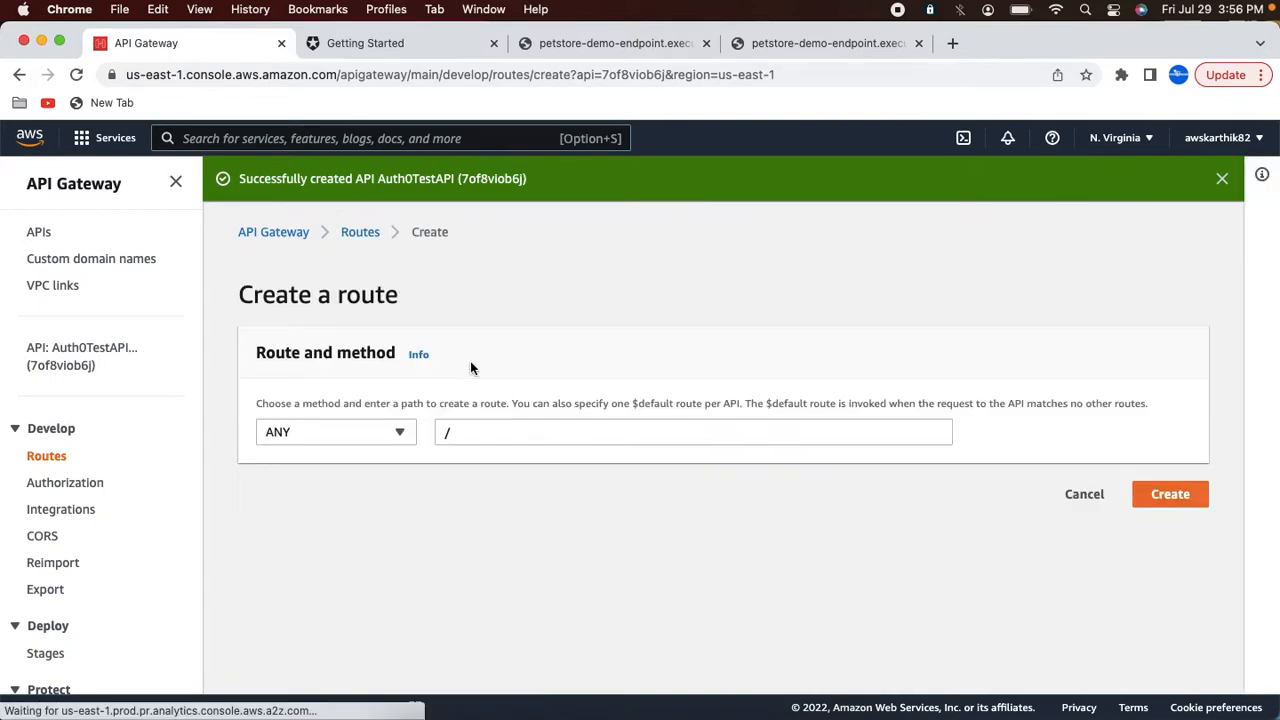
{"action": "left_click", "coordinate": [808, 43]}
{"action": "left_click_drag", "start_coordinate": [455, 74], "coordinate": [538, 74]}
{"action": "key", "text": "super+c"}
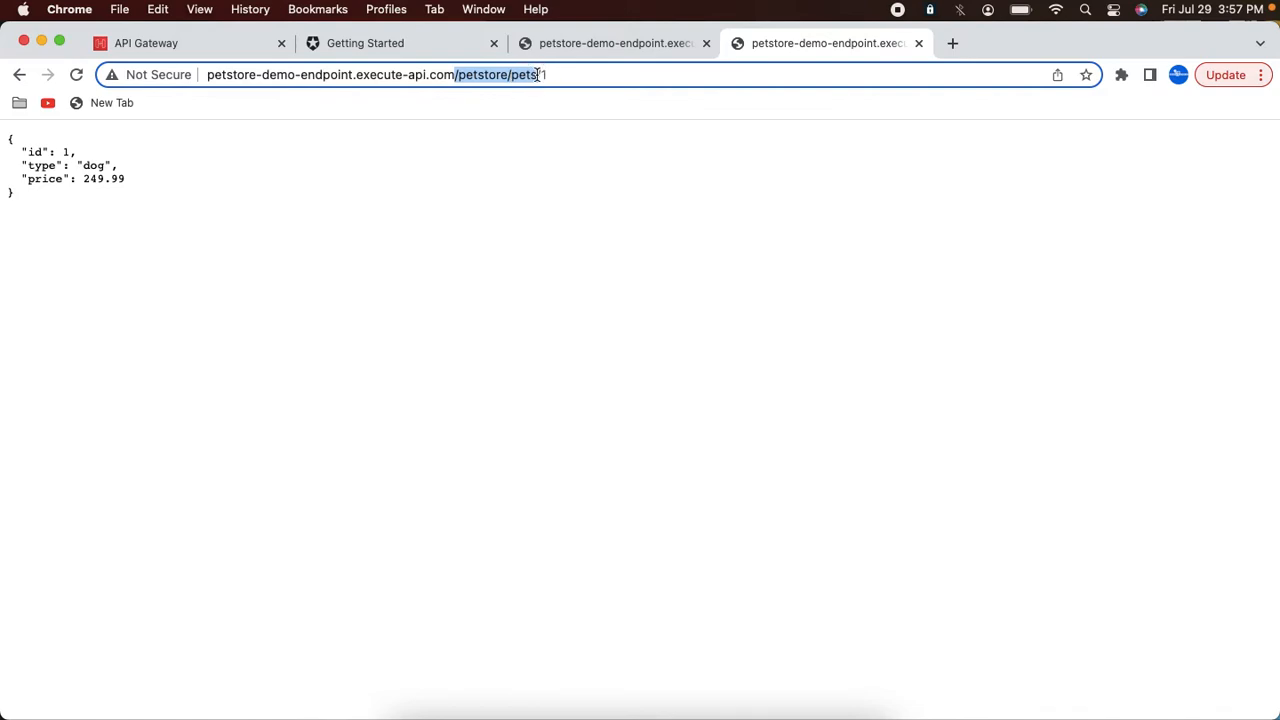
Step: Create a GET route with the path /petstore/pets
{"action": "left_click", "coordinate": [145, 45]}
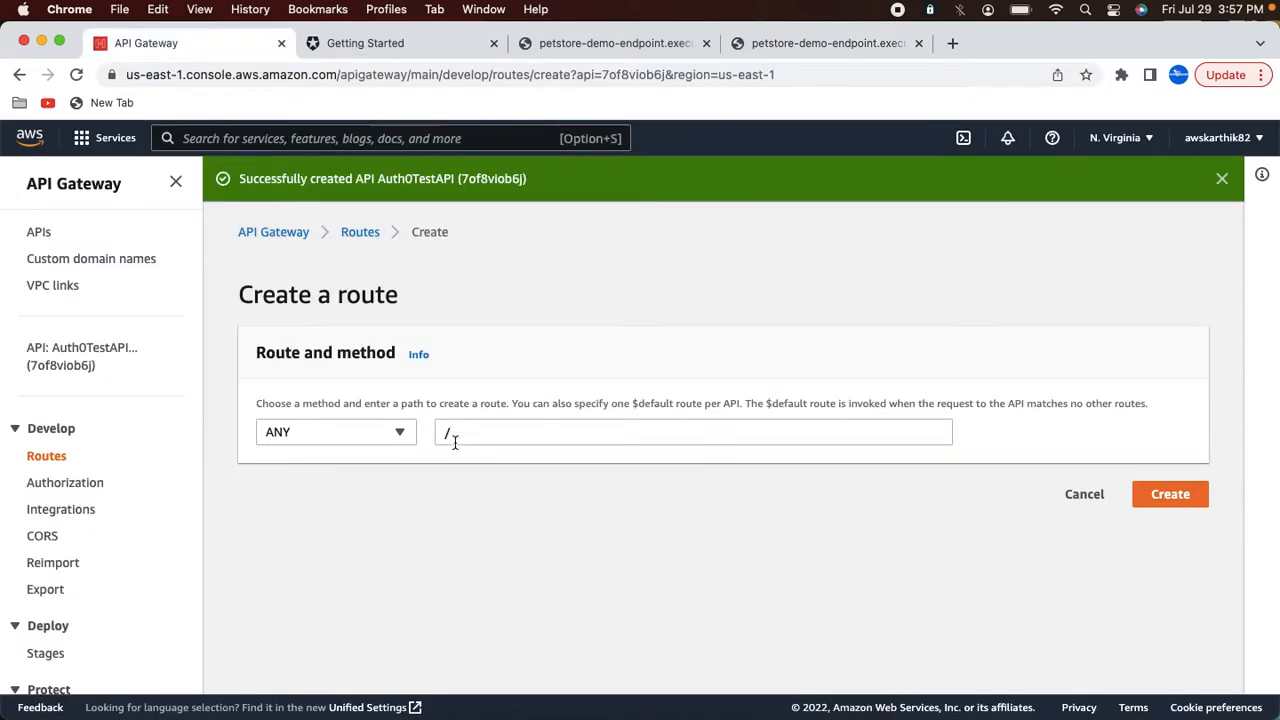
{"action": "left_click", "coordinate": [377, 440]}
{"action": "left_click", "coordinate": [310, 250]}
{"action": "left_click", "coordinate": [474, 432]}
{"action": "key", "text": "super+a"}
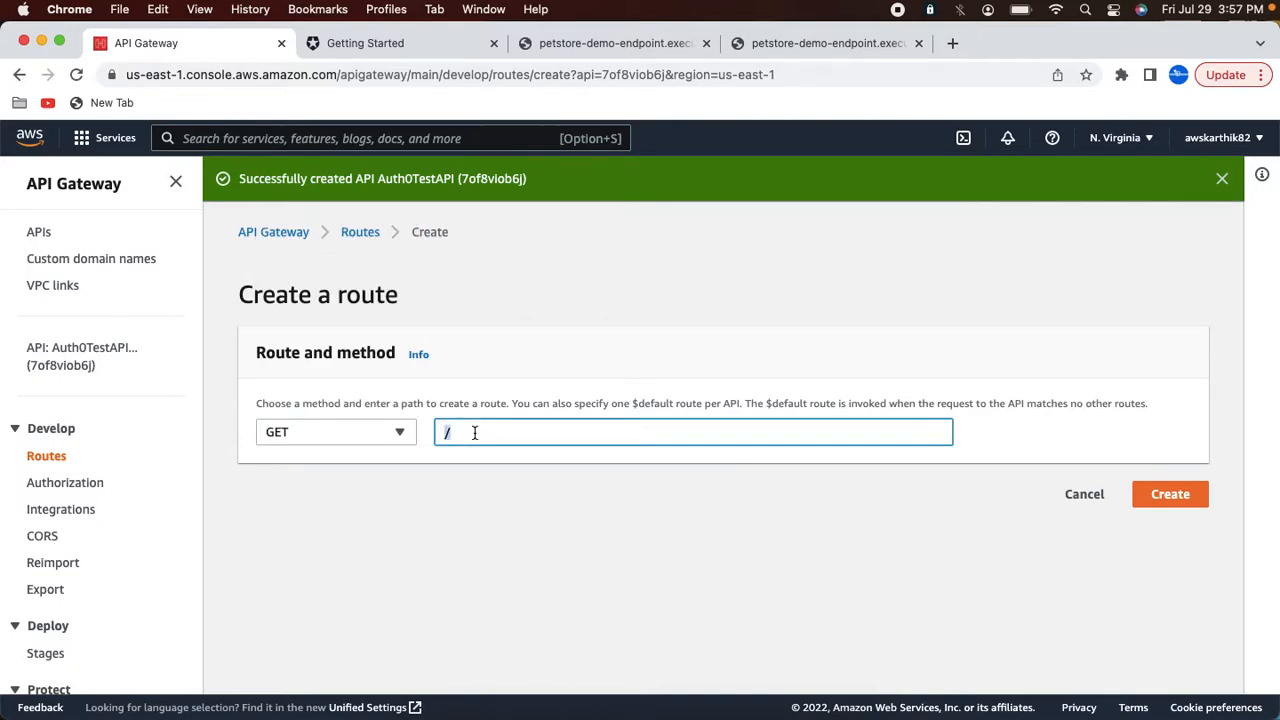
{"action": "key", "text": "super+v"}
{"action": "left_click", "coordinate": [1170, 494]}
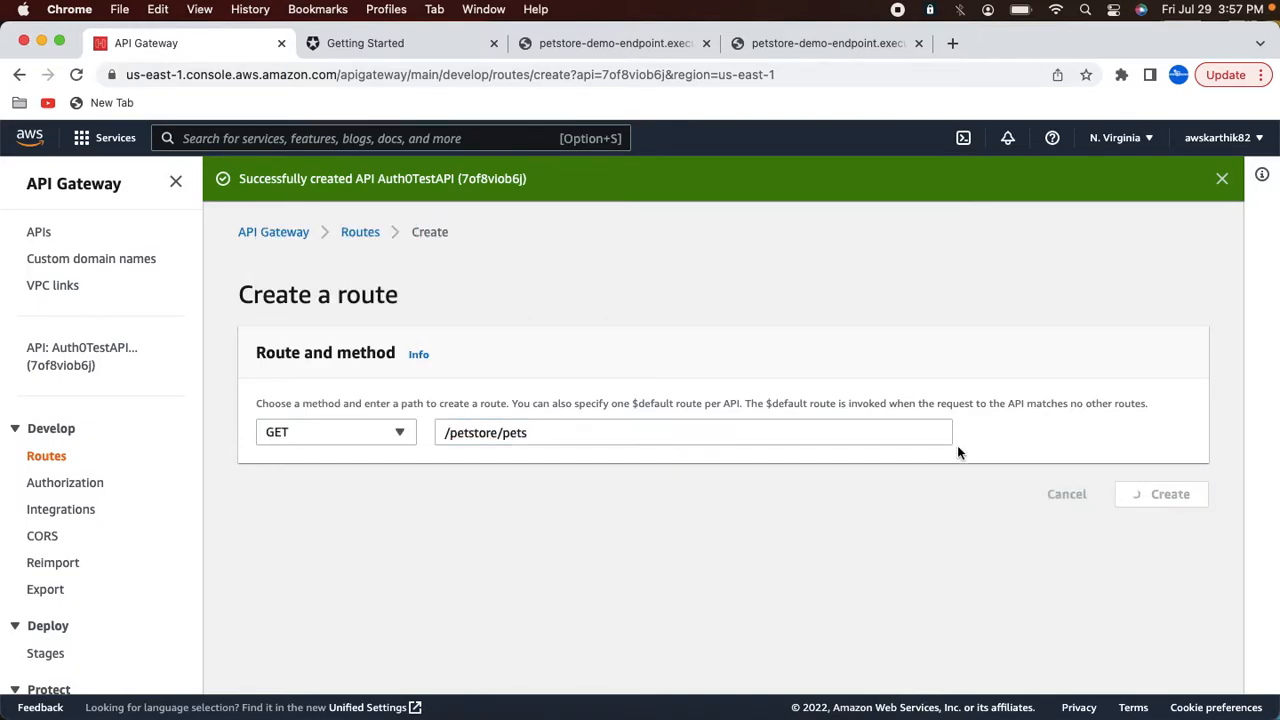
Step: Create a second GET route with the path /petstore/pets/{petId}
{"action": "left_click", "coordinate": [478, 347]}
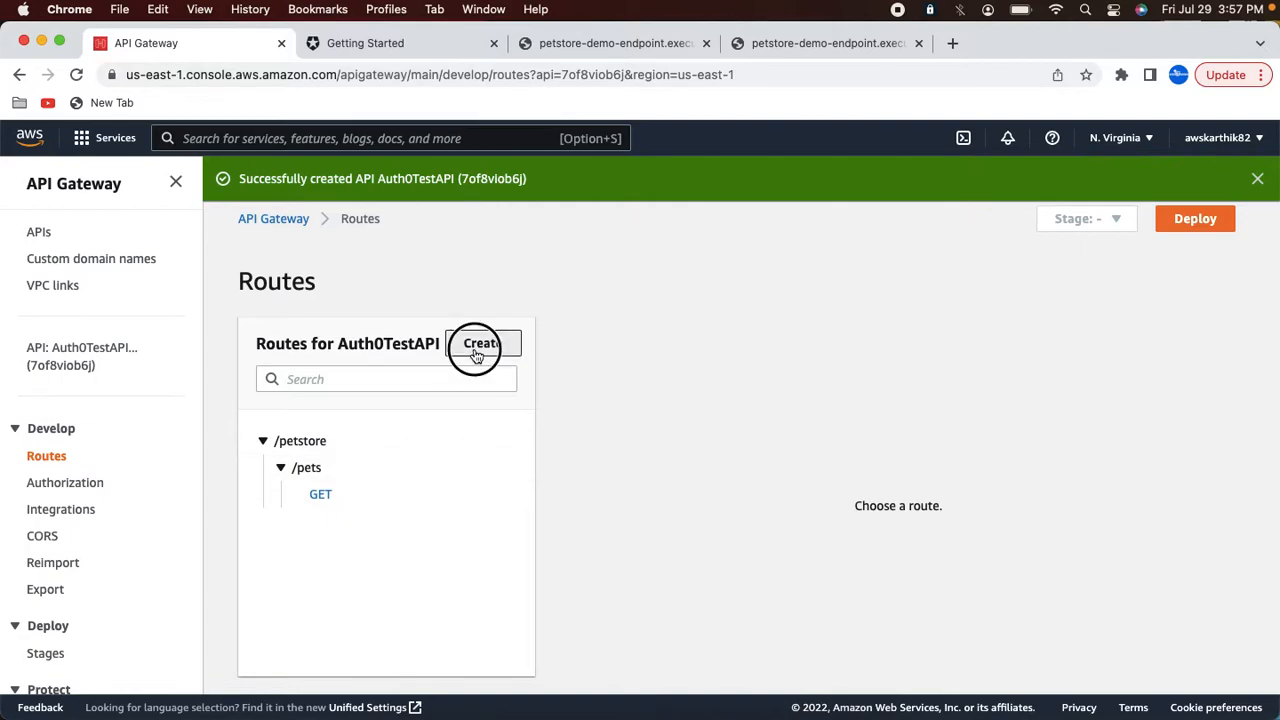
{"action": "left_click", "coordinate": [394, 434]}
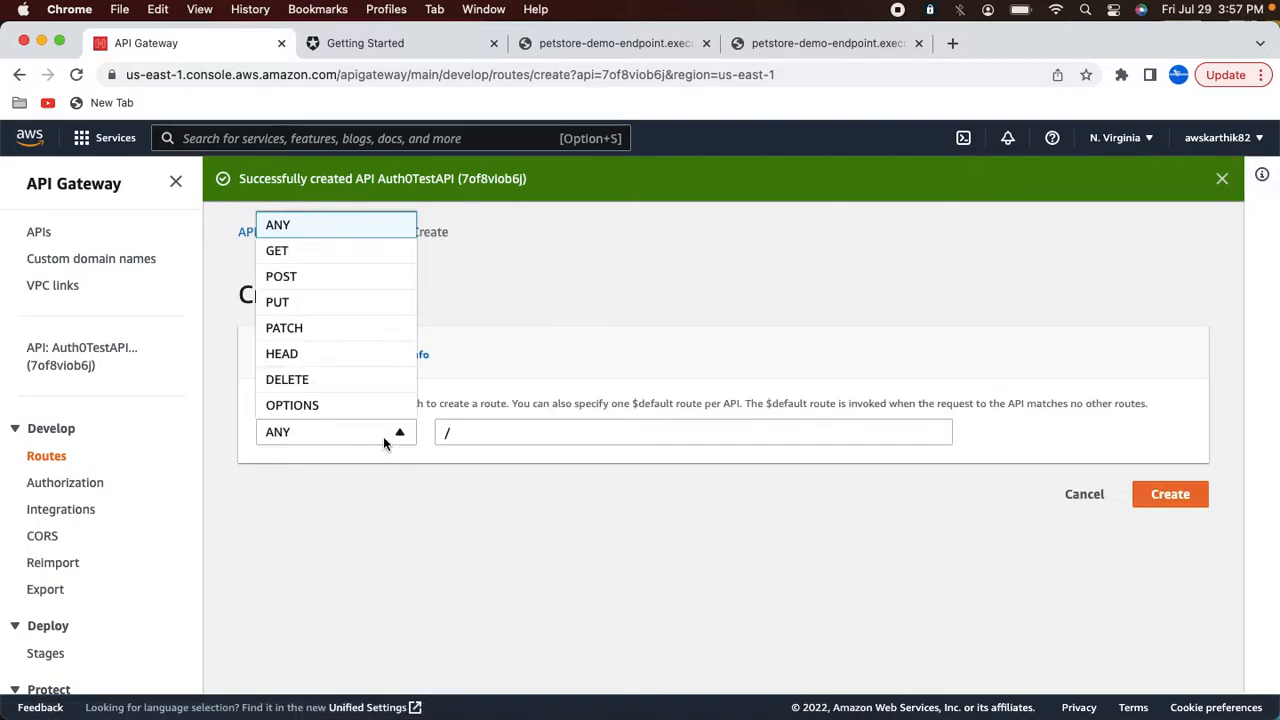
{"action": "left_click", "coordinate": [306, 250]}
{"action": "left_click", "coordinate": [470, 420]}
{"action": "key", "text": "super+a"}
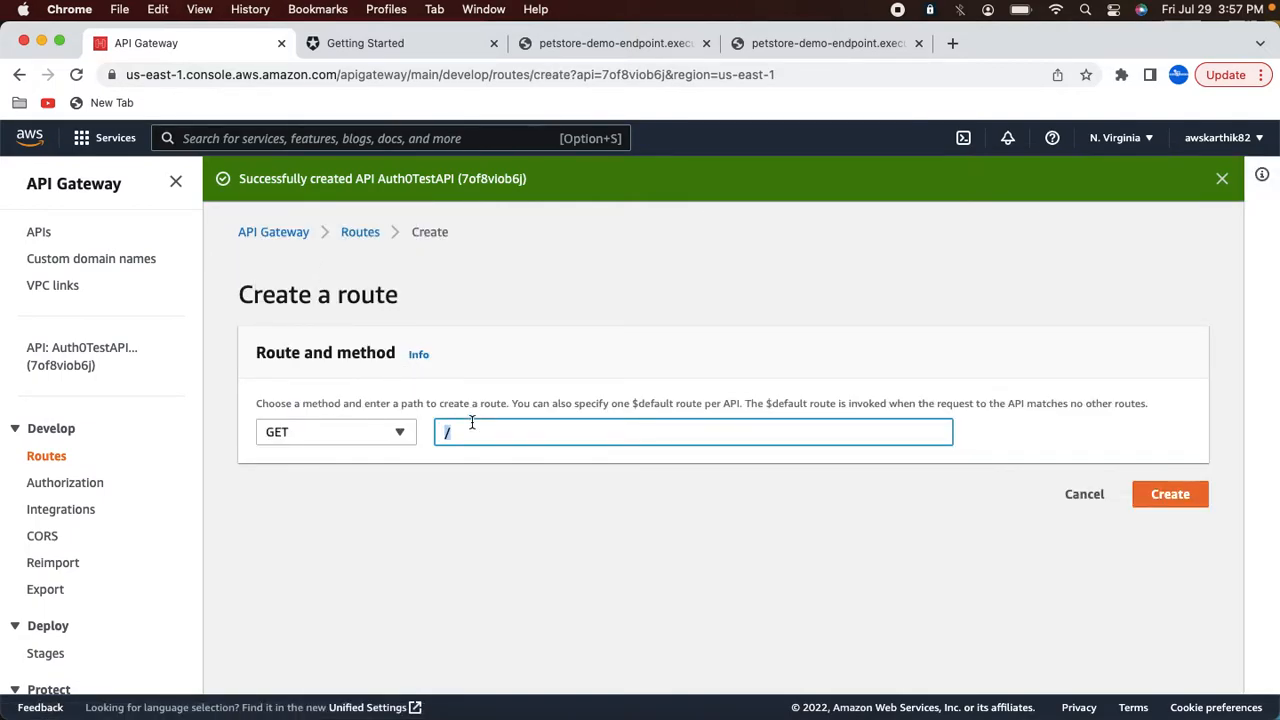
{"action": "key", "text": "super+v"}
{"action": "type", "text": "/{petId}"}
{"action": "left_click", "coordinate": [1175, 500]}
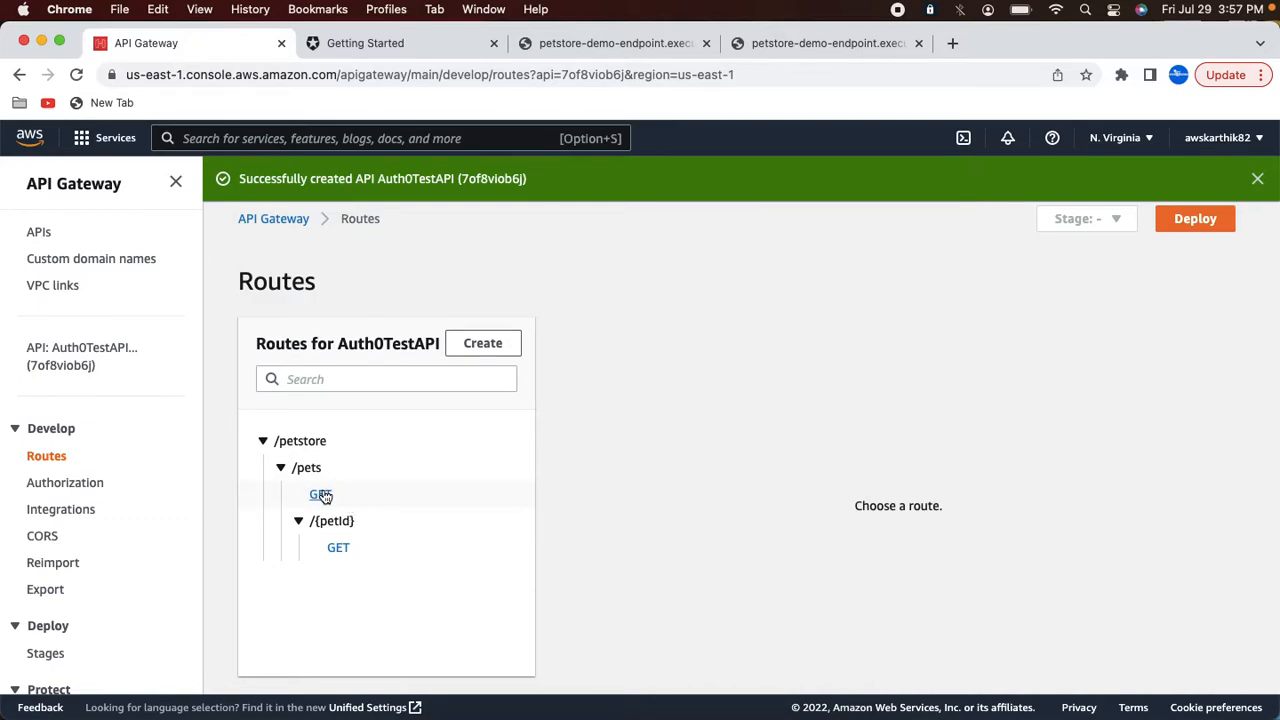
Step: Start creating an integration for the GET /petstore/pets route and choose the HTTP URI integration type
{"action": "left_click", "coordinate": [88, 514]}
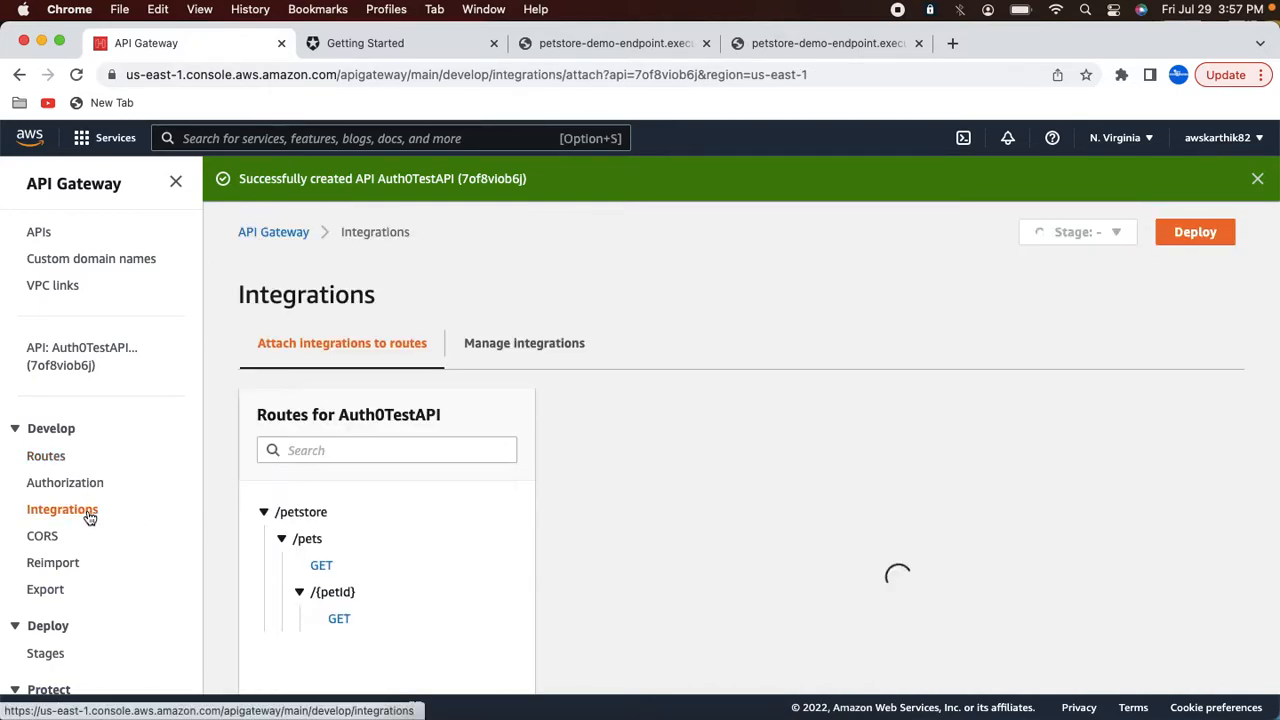
{"action": "scroll", "coordinate": [297, 449], "scroll_direction": "down", "scroll_amount": 2}
{"action": "left_click", "coordinate": [320, 459]}
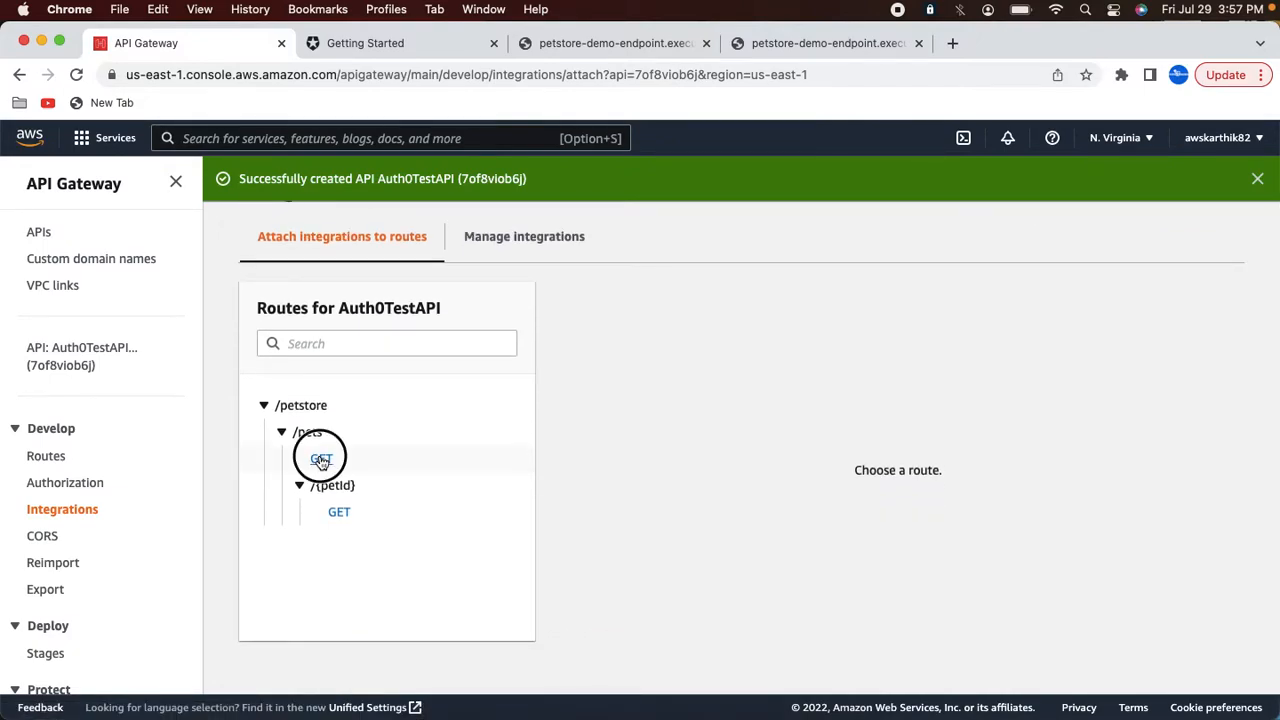
{"action": "left_click", "coordinate": [843, 437]}
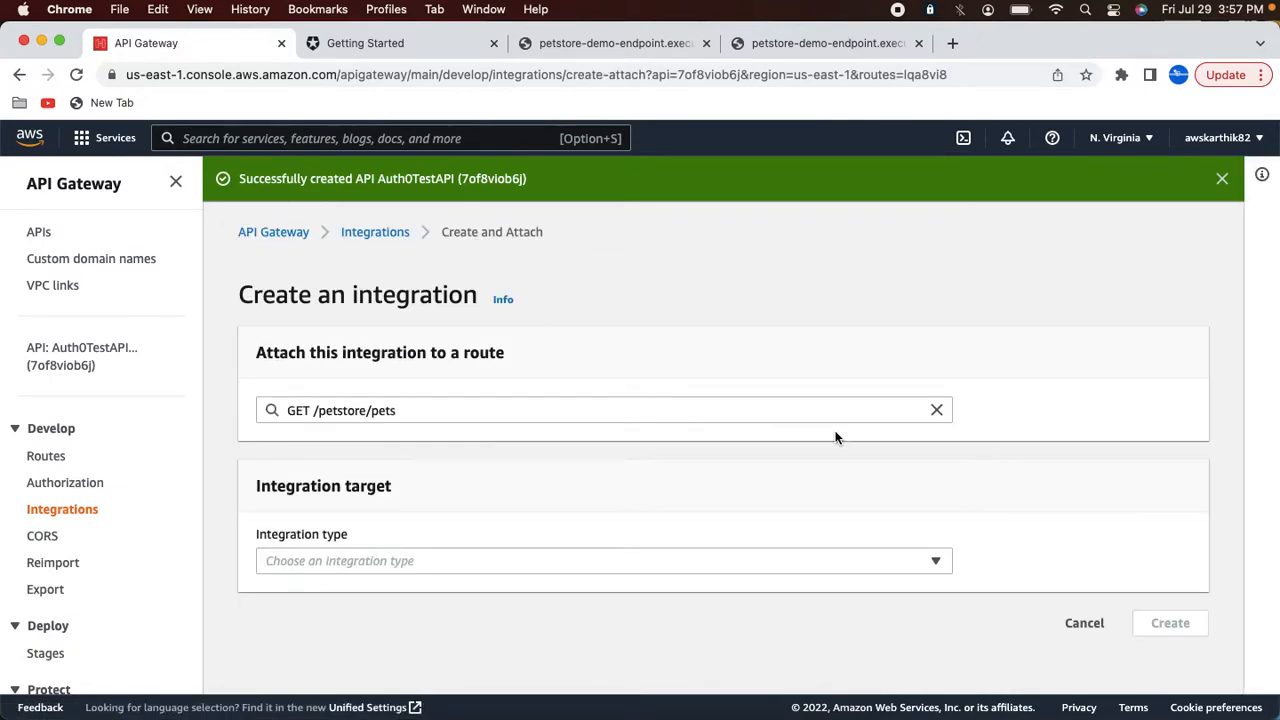
{"action": "left_click", "coordinate": [352, 558]}
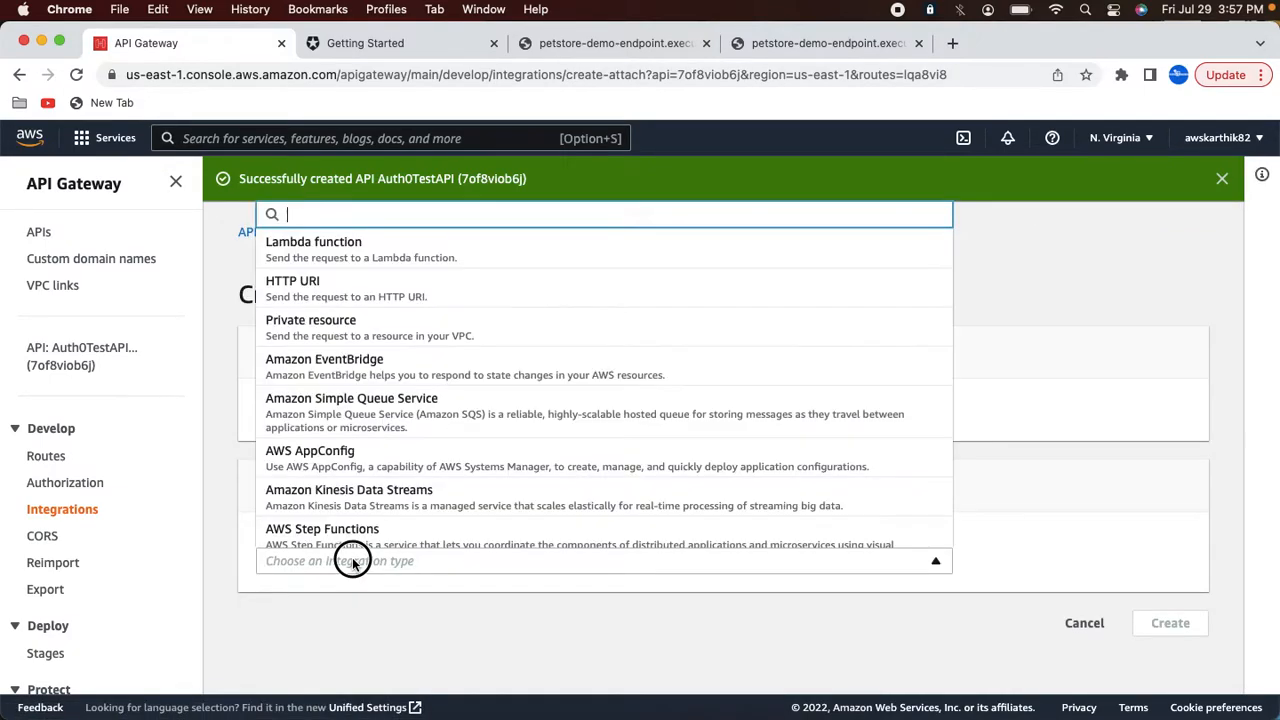
{"action": "left_click", "coordinate": [311, 297]}
{"action": "scroll", "coordinate": [335, 567], "scroll_direction": "down", "scroll_amount": 5}
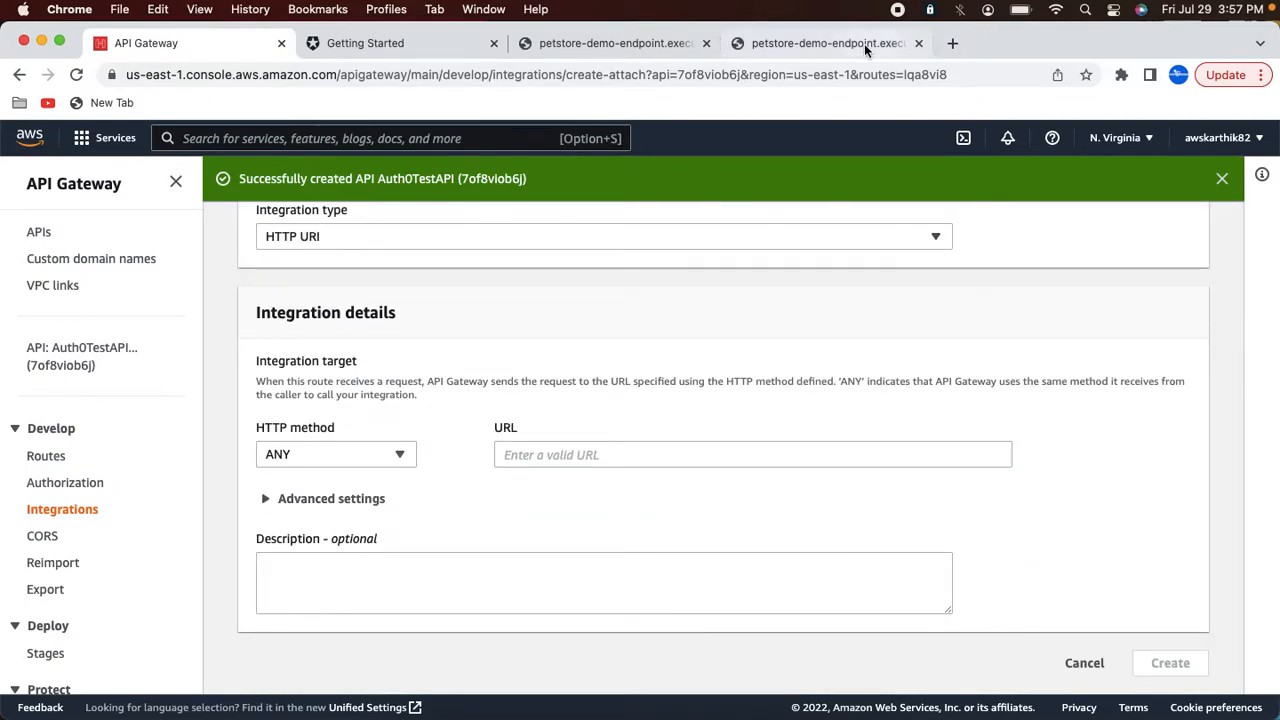
Step: In the pet endpoint tab, trim the address back to /petstore/pets, reload it and copy the URL
{"action": "left_click", "coordinate": [828, 43]}
{"action": "left_click", "coordinate": [813, 74]}
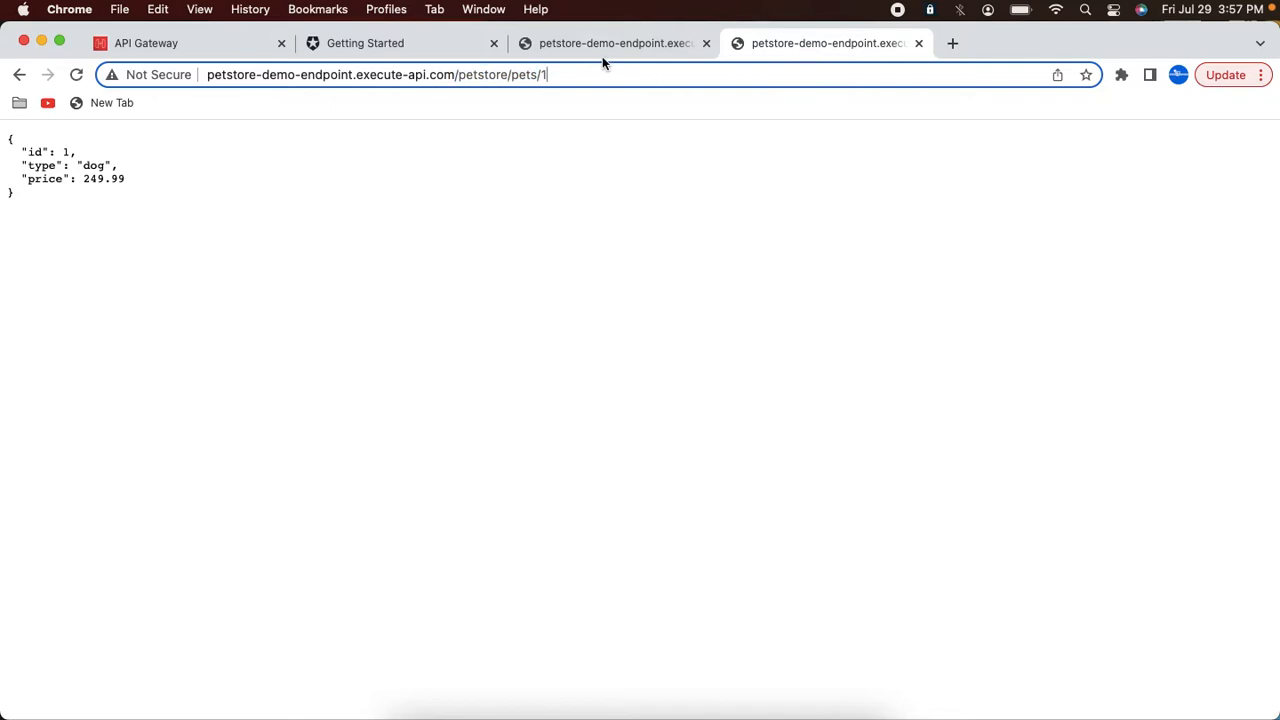
{"action": "key", "text": "BackSpace"}
{"action": "key", "text": "BackSpace"}
{"action": "key", "text": "Return"}
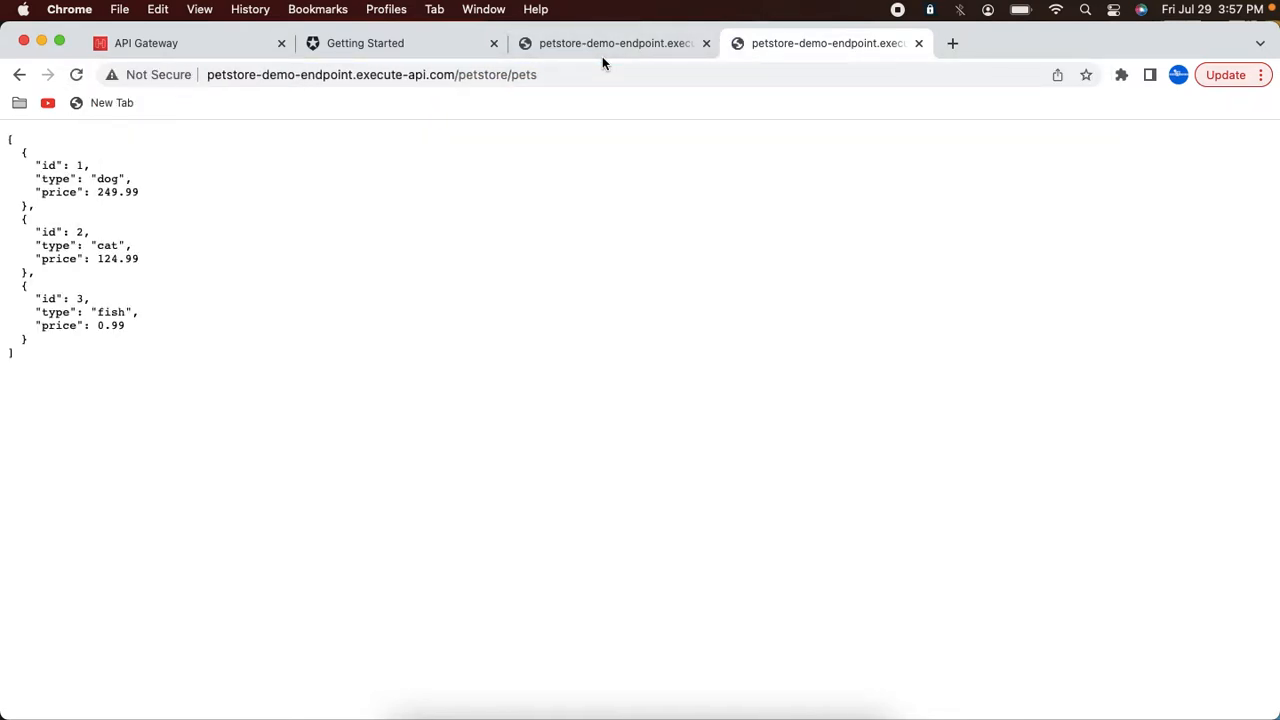
{"action": "key", "text": "super+a"}
{"action": "left_click", "coordinate": [535, 77]}
{"action": "key", "text": "super+c"}
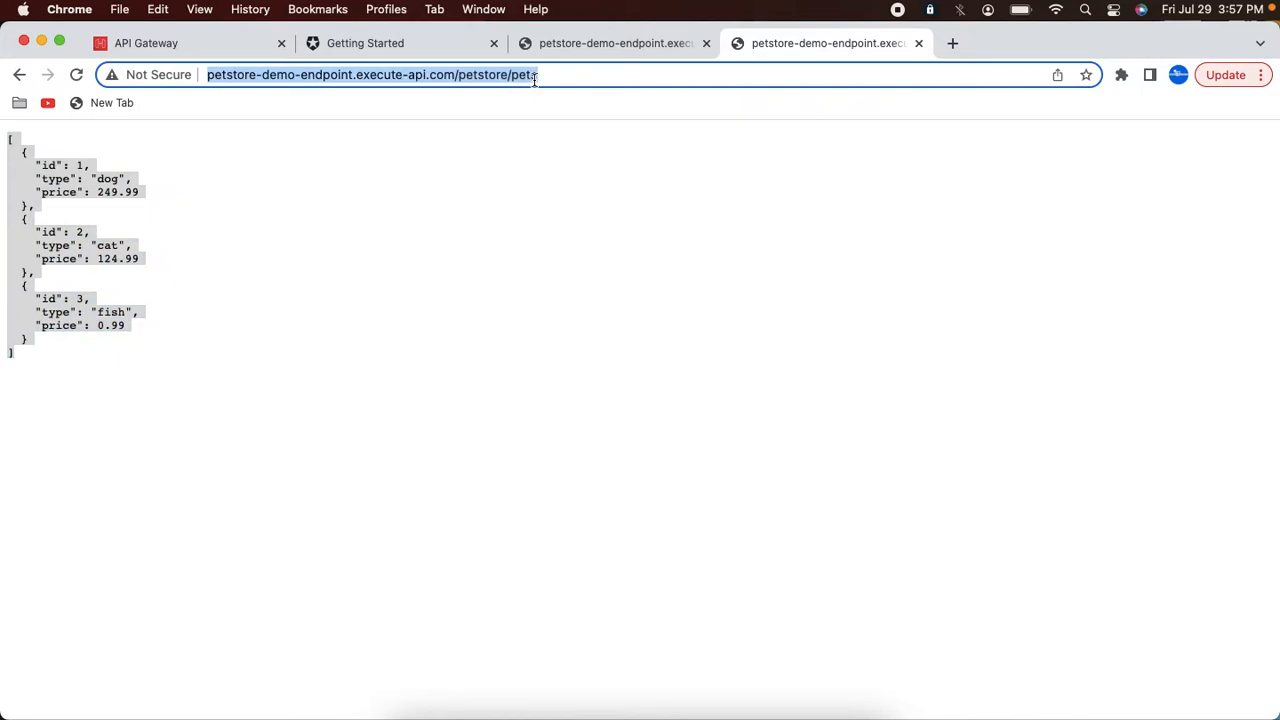
Step: Set the integration's HTTP method to GET, paste the /petstore/pets endpoint URL as its target, and create it
{"action": "left_click", "coordinate": [240, 43]}
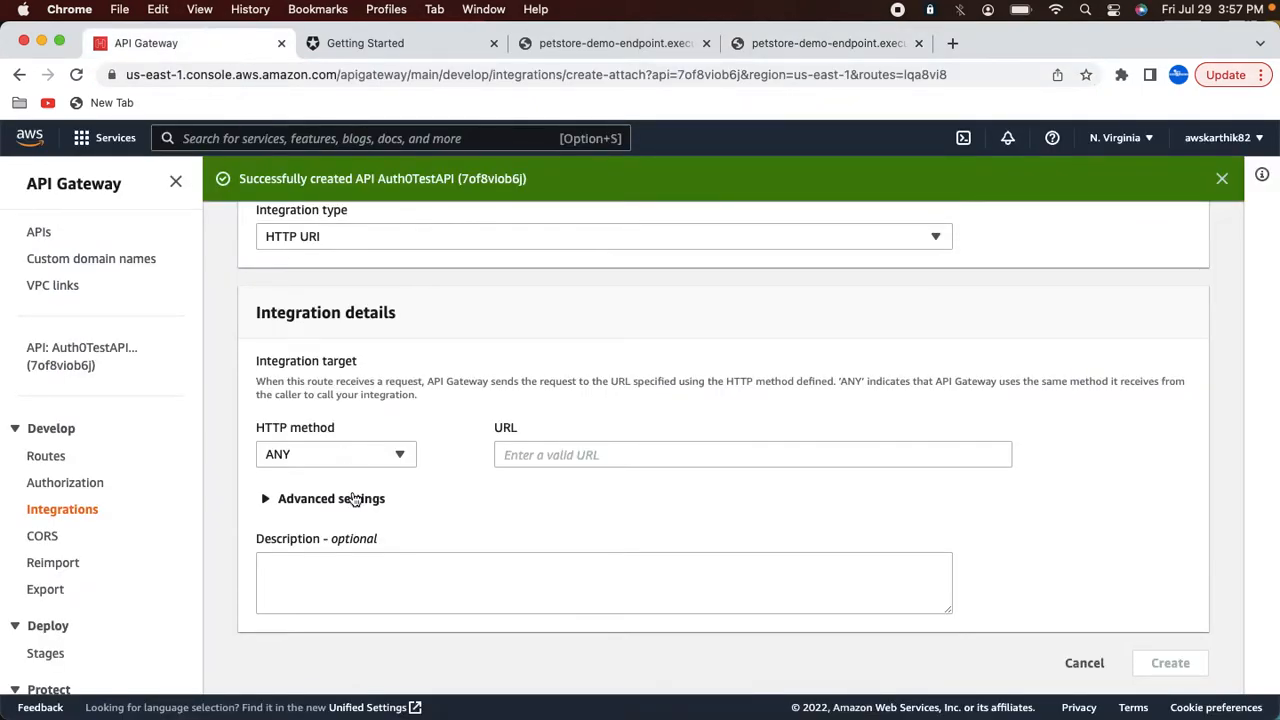
{"action": "left_click", "coordinate": [385, 455]}
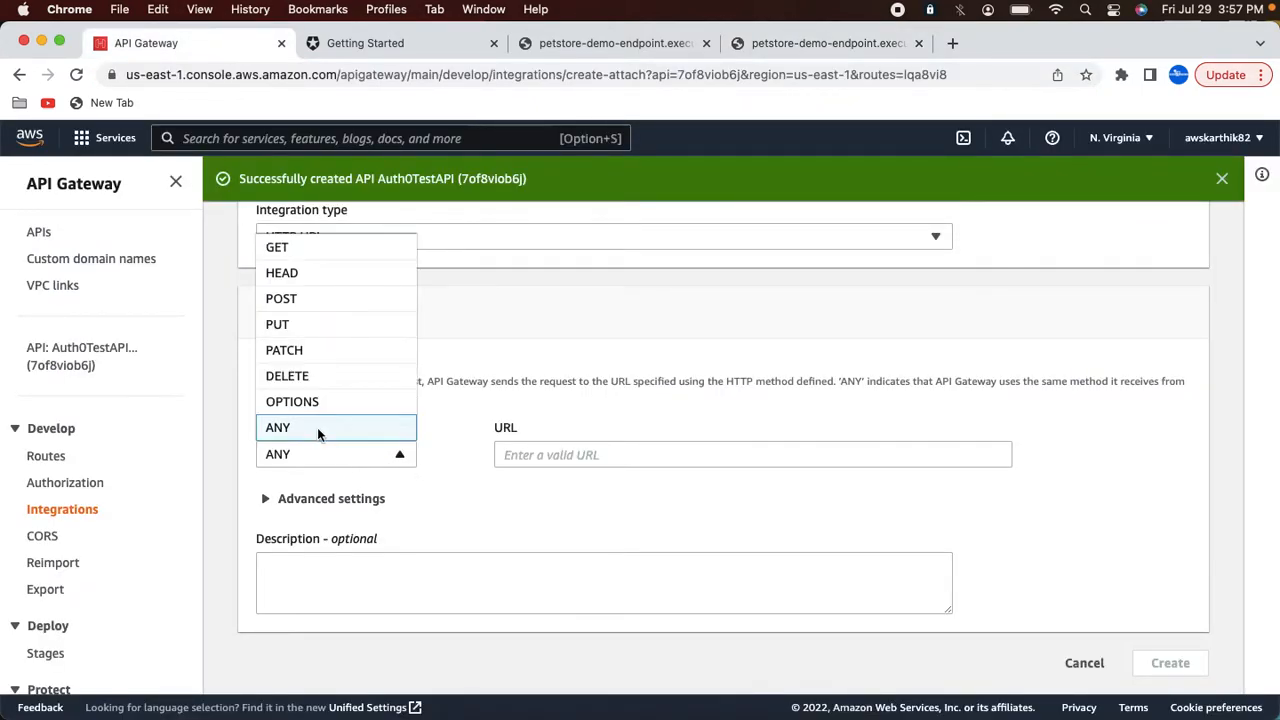
{"action": "left_click", "coordinate": [291, 253]}
{"action": "left_click", "coordinate": [524, 454]}
{"action": "key", "text": "super+v"}
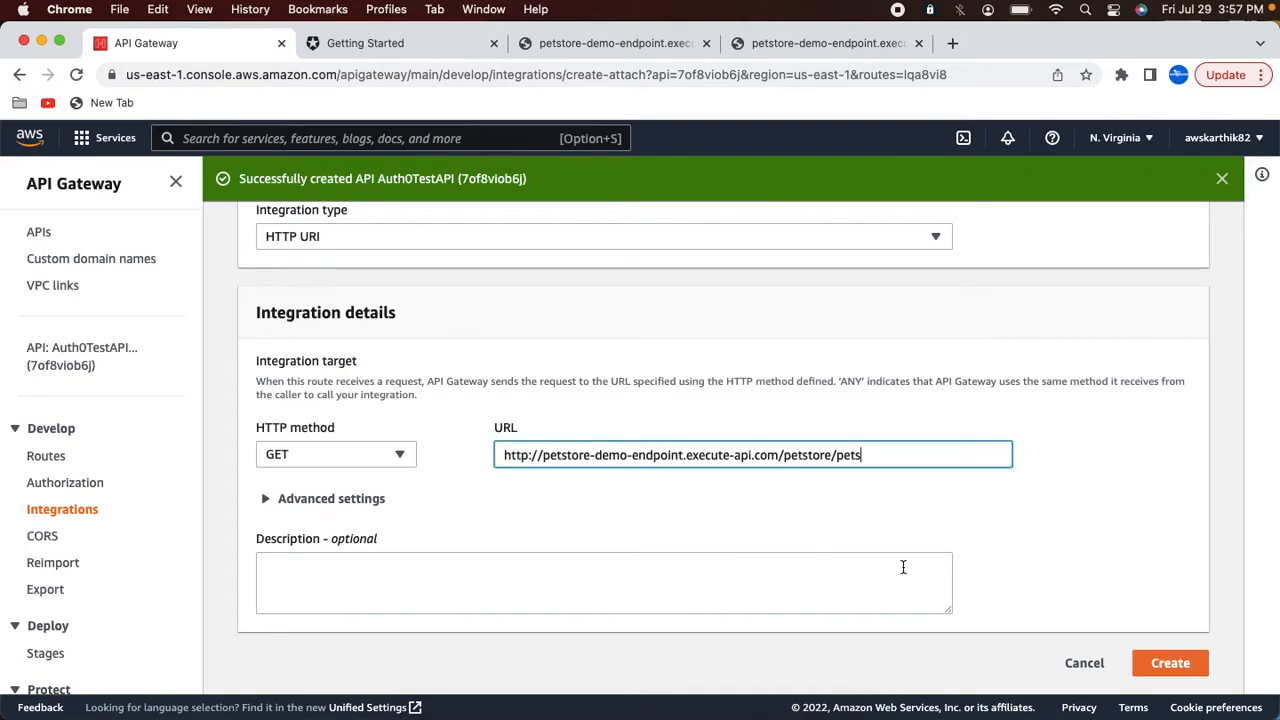
{"action": "left_click", "coordinate": [1170, 663]}
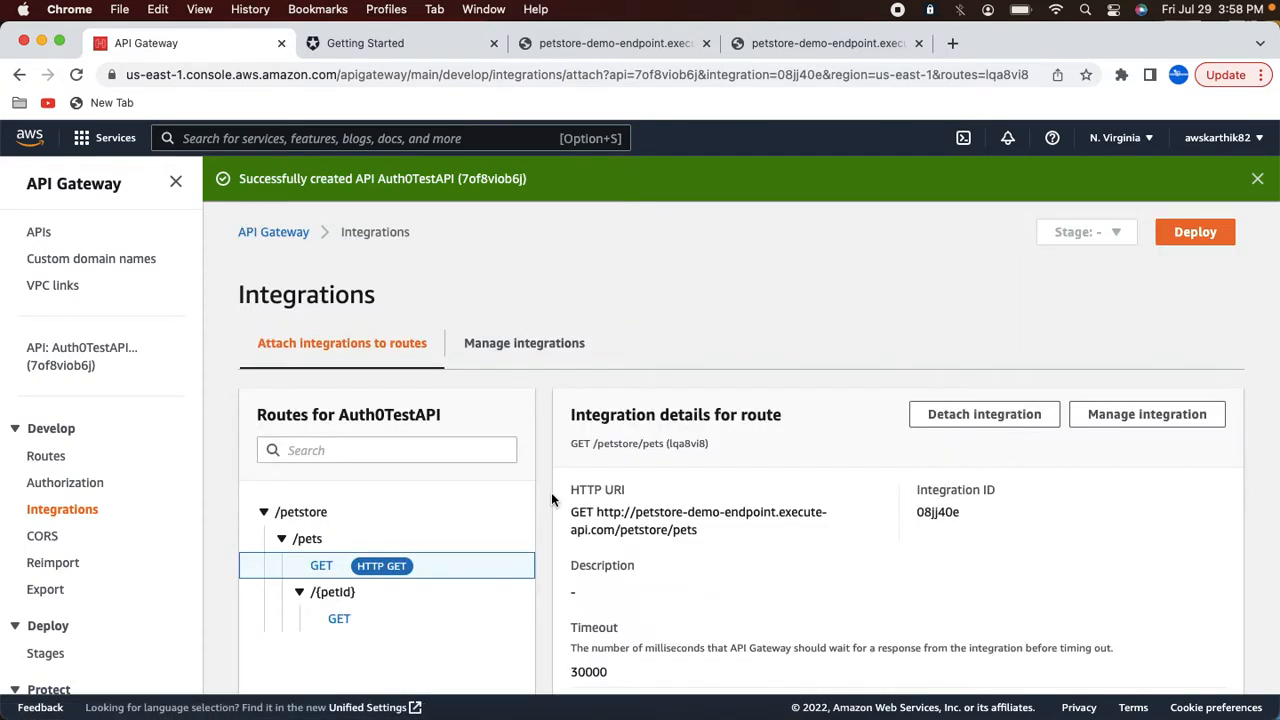
Step: Start creating an HTTP URI integration for the GET /petstore/pets/{petId} route
{"action": "left_click", "coordinate": [339, 619]}
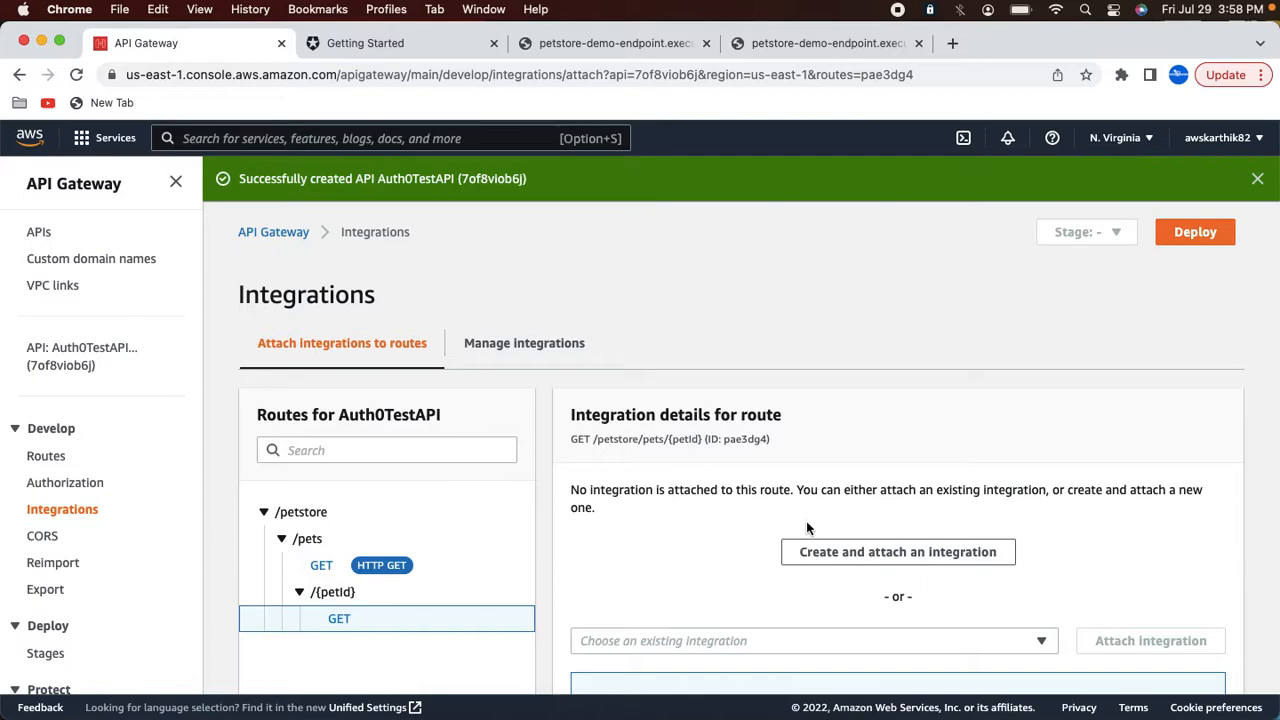
{"action": "left_click", "coordinate": [823, 550]}
{"action": "left_click", "coordinate": [366, 561]}
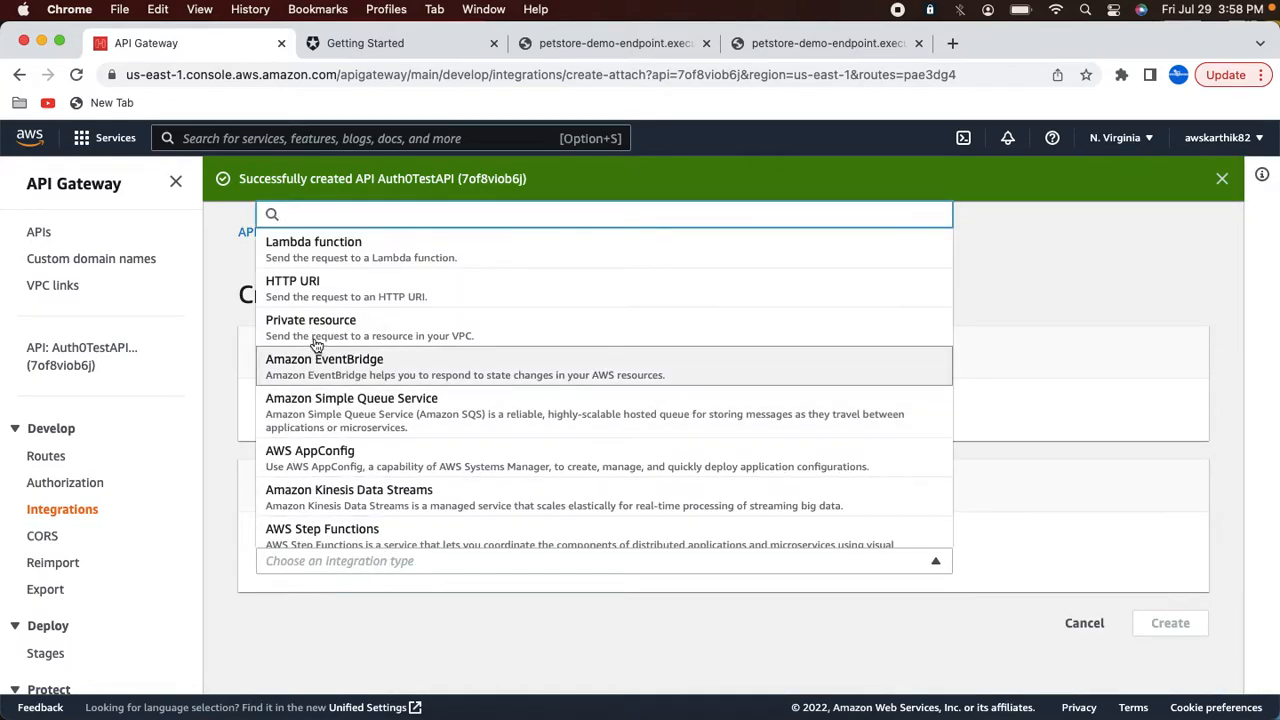
{"action": "left_click", "coordinate": [309, 291]}
{"action": "scroll", "coordinate": [319, 409], "scroll_direction": "down", "scroll_amount": 5}
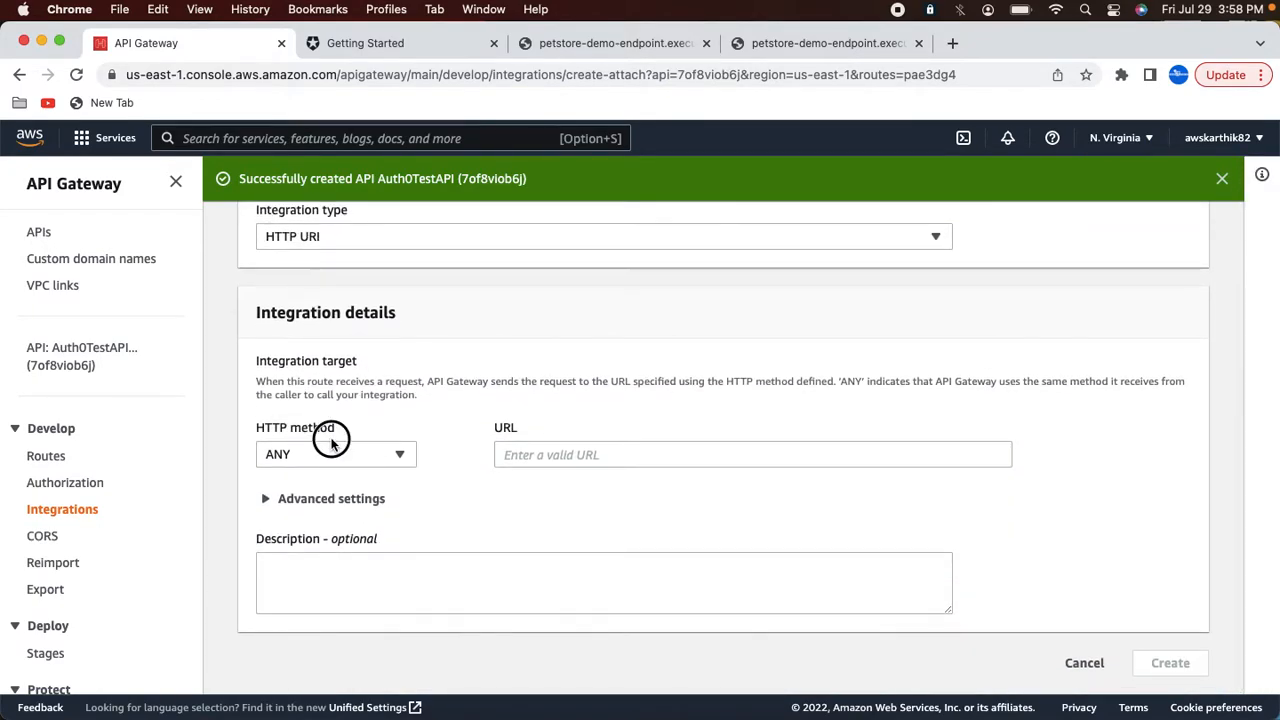
{"action": "left_click", "coordinate": [331, 441]}
{"action": "left_click", "coordinate": [294, 249]}
{"action": "left_click", "coordinate": [520, 454]}
{"action": "key", "text": "super+v"}
{"action": "type", "text": "/"}
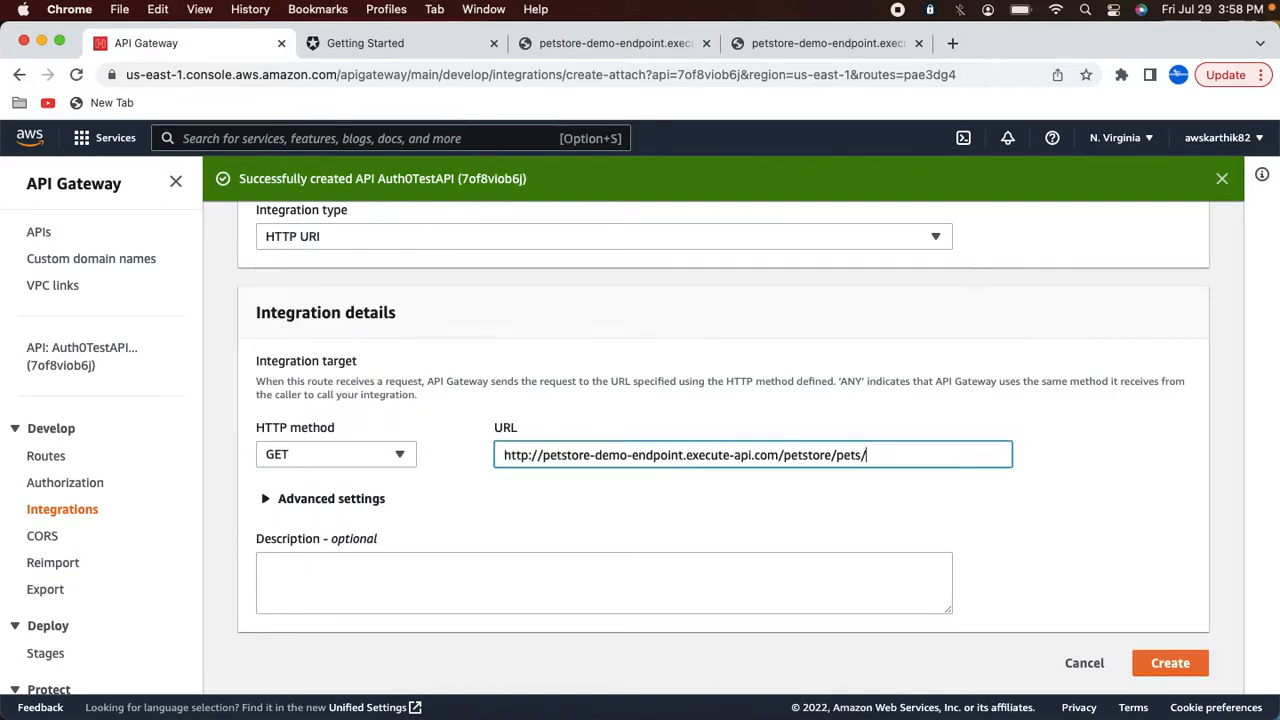
{"action": "type", "text": "{petId"}
{"action": "left_click", "coordinate": [1162, 663]}
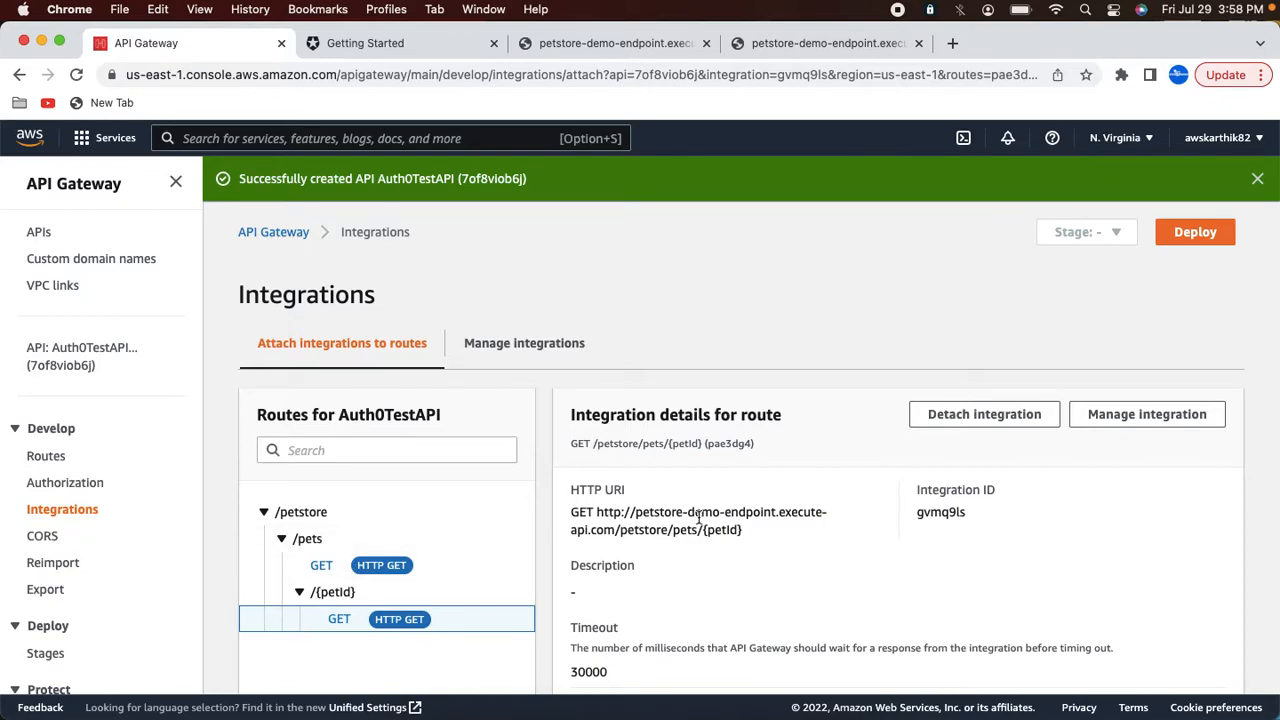
Step: Create a new stage named test for the API
{"action": "scroll", "coordinate": [698, 517], "scroll_direction": "down", "scroll_amount": 3}
{"action": "scroll", "coordinate": [700, 520], "scroll_direction": "up", "scroll_amount": 3}
{"action": "left_click", "coordinate": [1199, 234]}
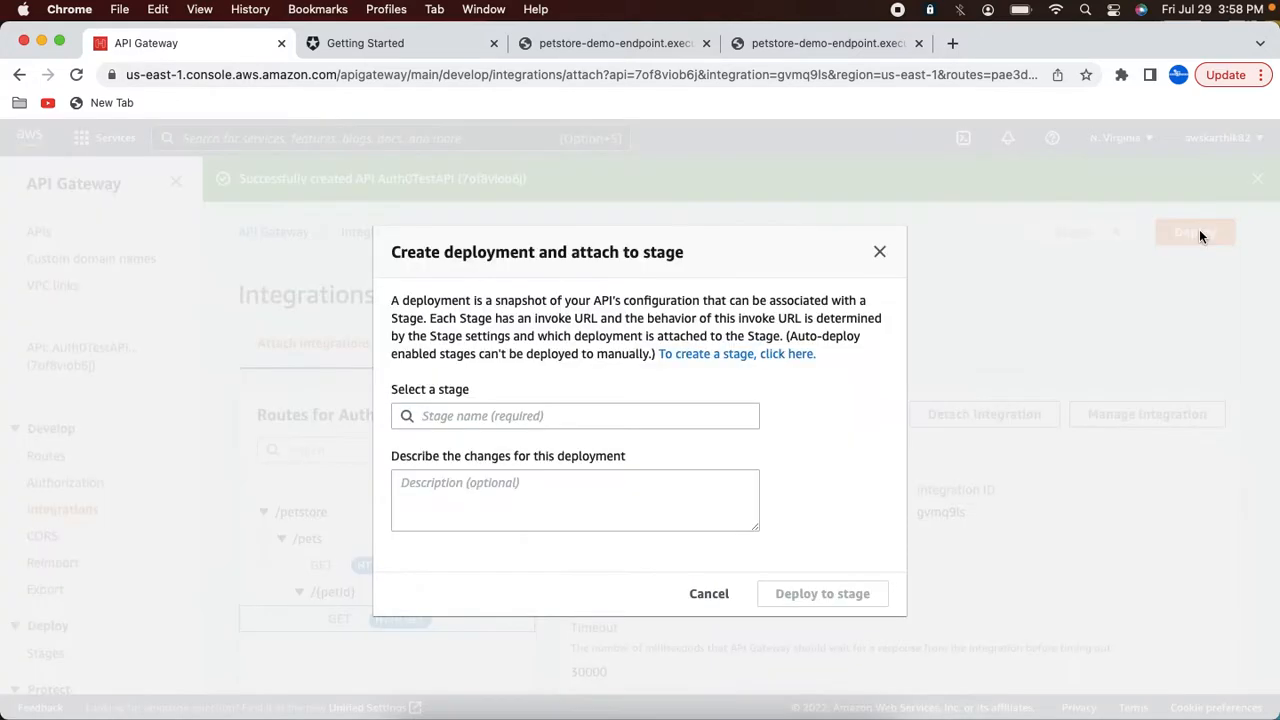
{"action": "left_click", "coordinate": [689, 354]}
{"action": "left_click", "coordinate": [328, 484]}
{"action": "type", "text": "test"}
{"action": "scroll", "coordinate": [535, 447], "scroll_direction": "down", "scroll_amount": 3}
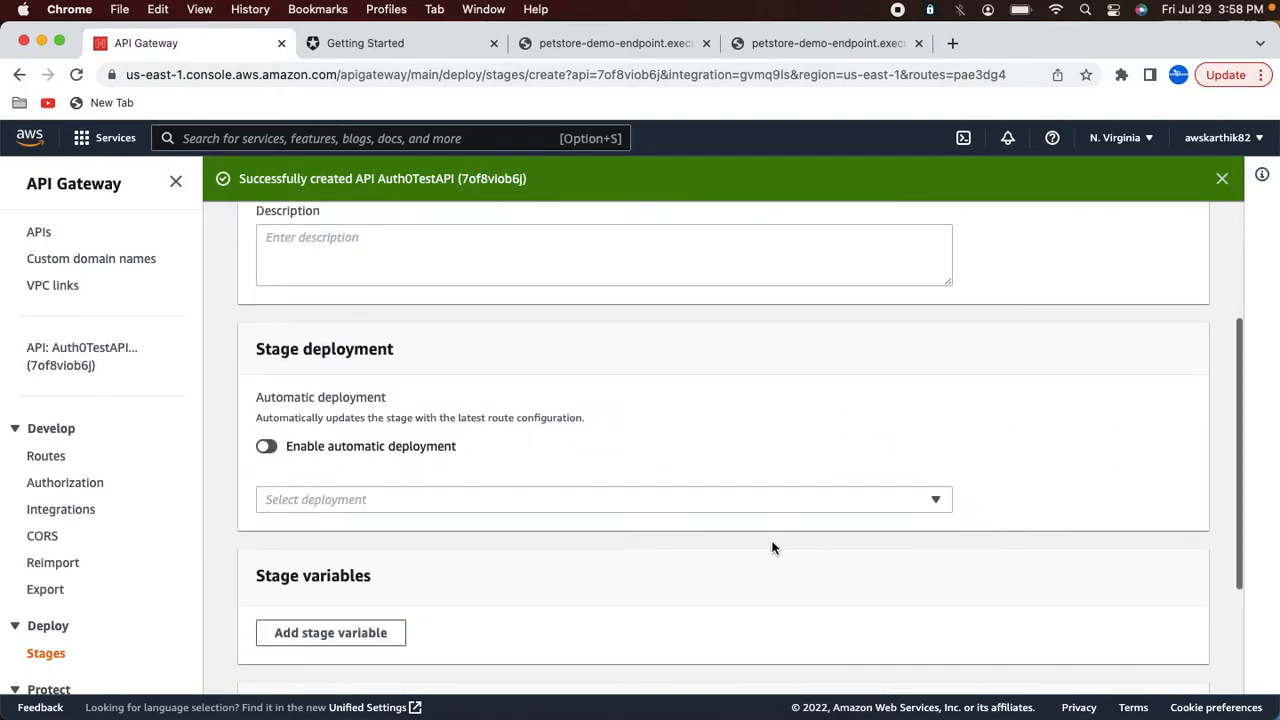
{"action": "scroll", "coordinate": [771, 549], "scroll_direction": "down", "scroll_amount": 3}
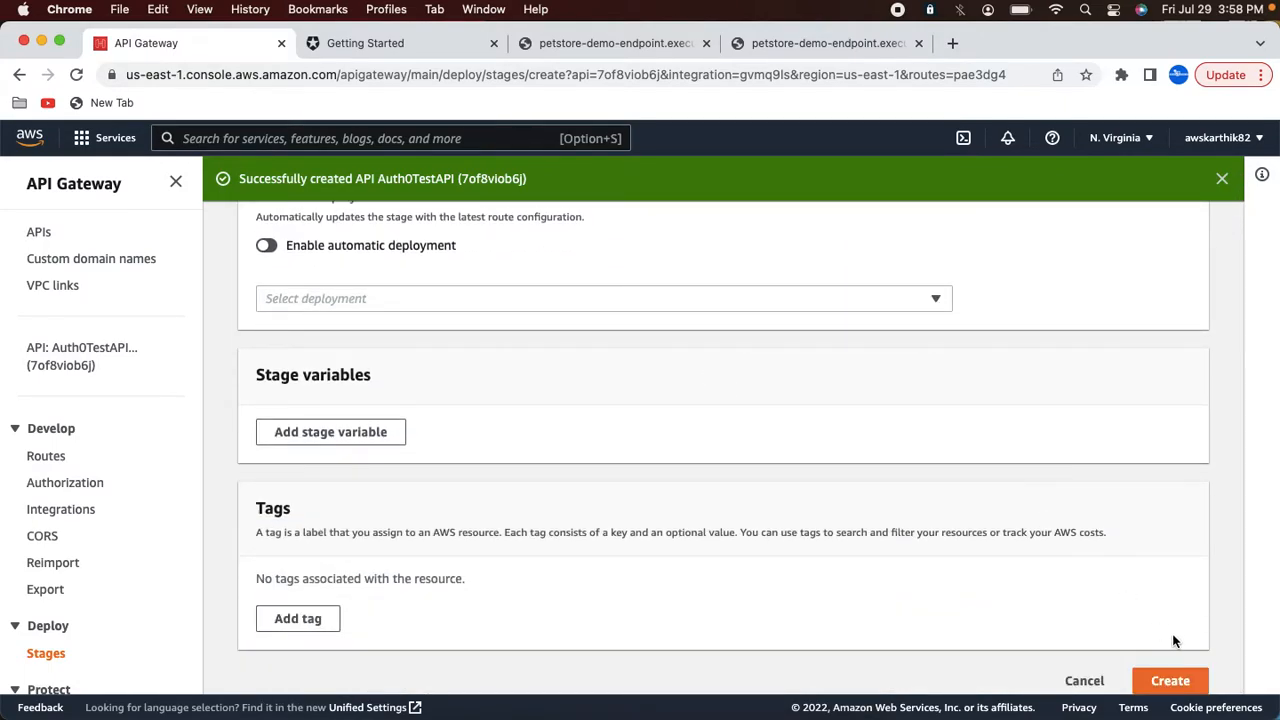
{"action": "left_click", "coordinate": [1168, 681]}
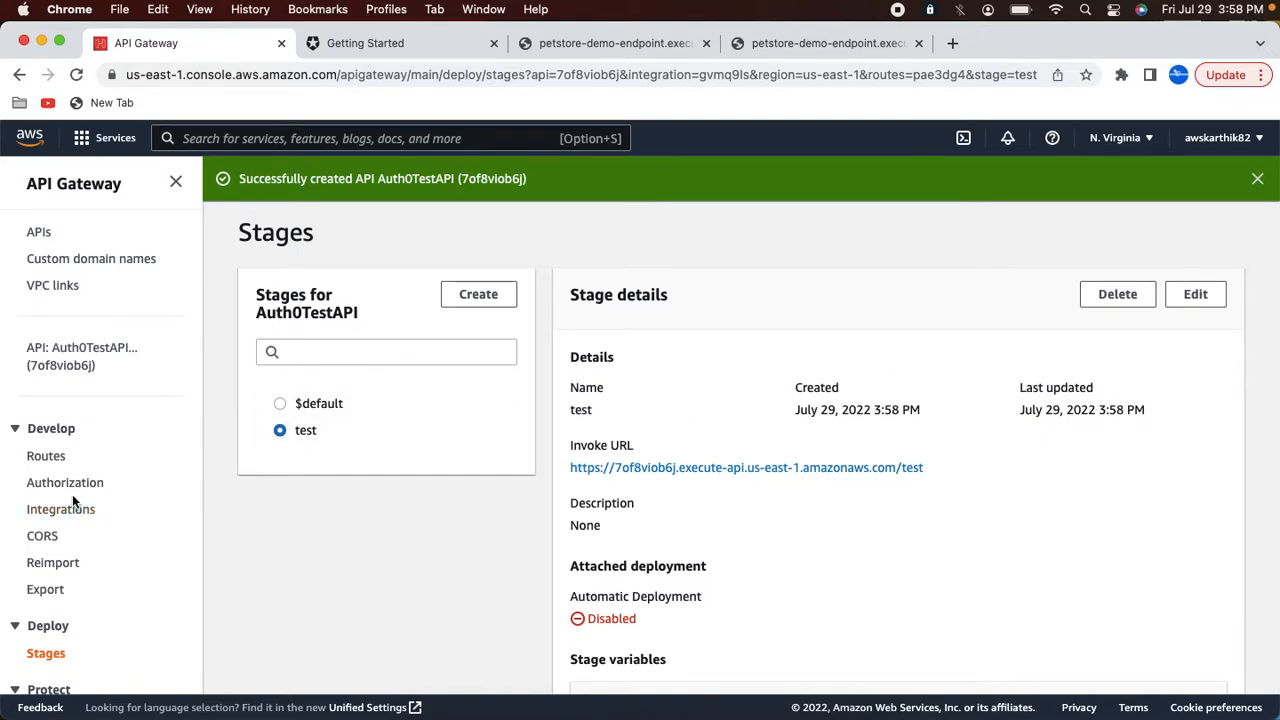
Step: Deploy the API to the test stage
{"action": "left_click", "coordinate": [47, 456]}
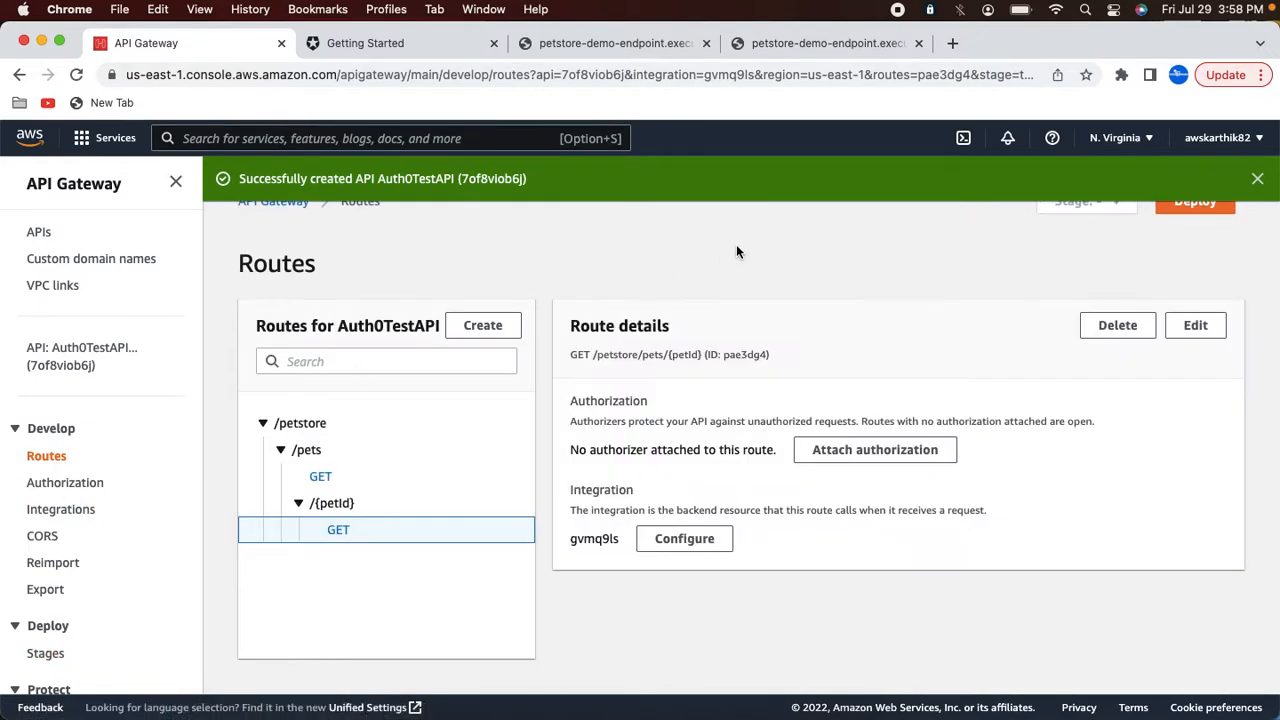
{"action": "left_click", "coordinate": [1257, 178]}
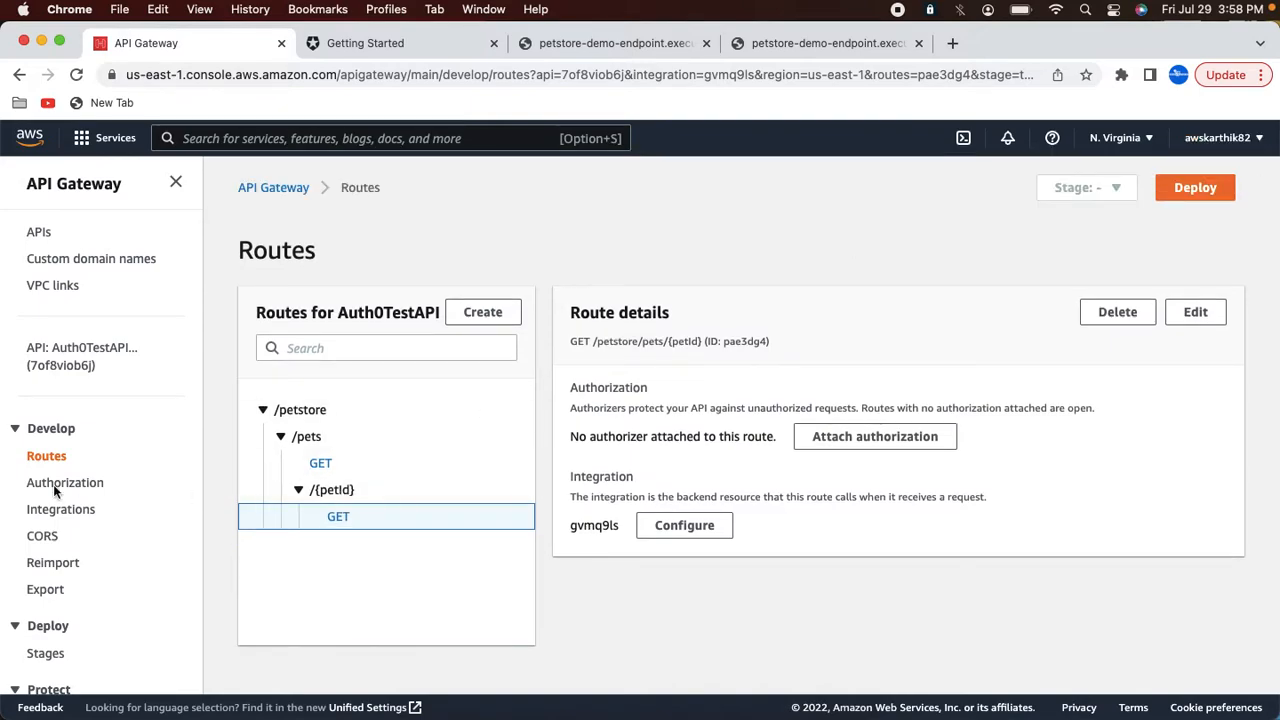
{"action": "left_click", "coordinate": [1213, 182]}
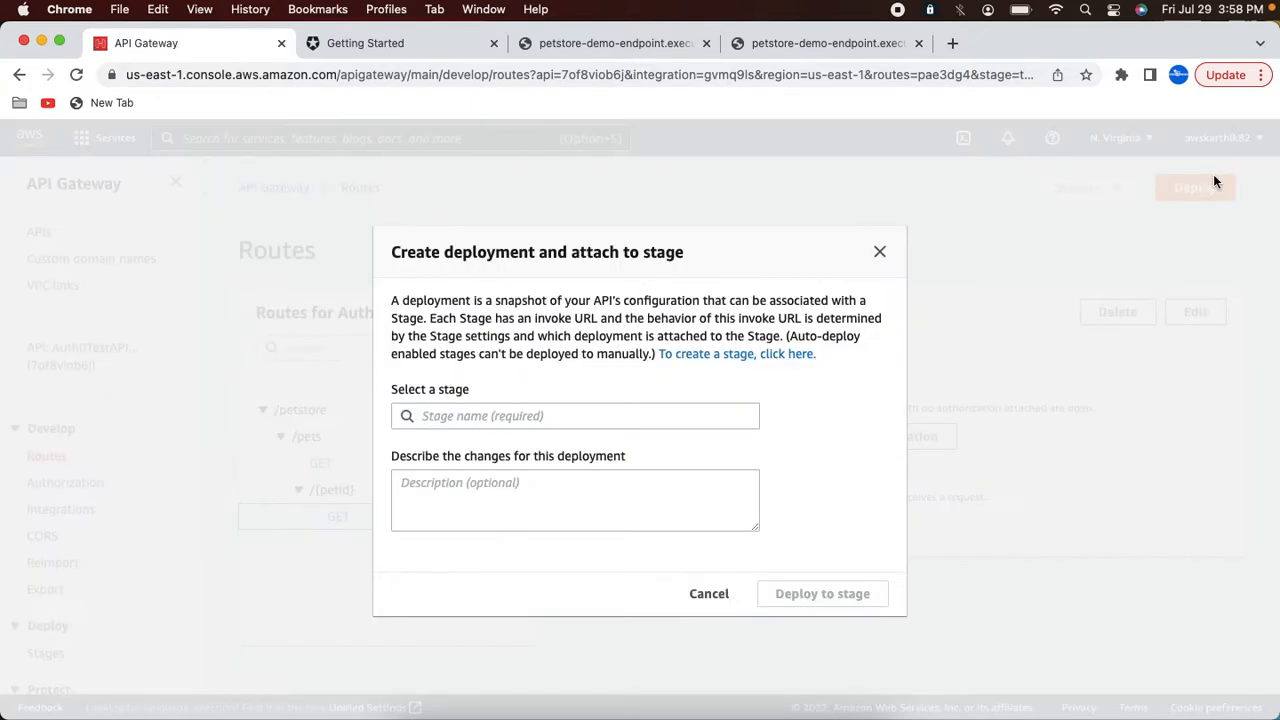
{"action": "left_click", "coordinate": [560, 415]}
{"action": "left_click", "coordinate": [457, 490]}
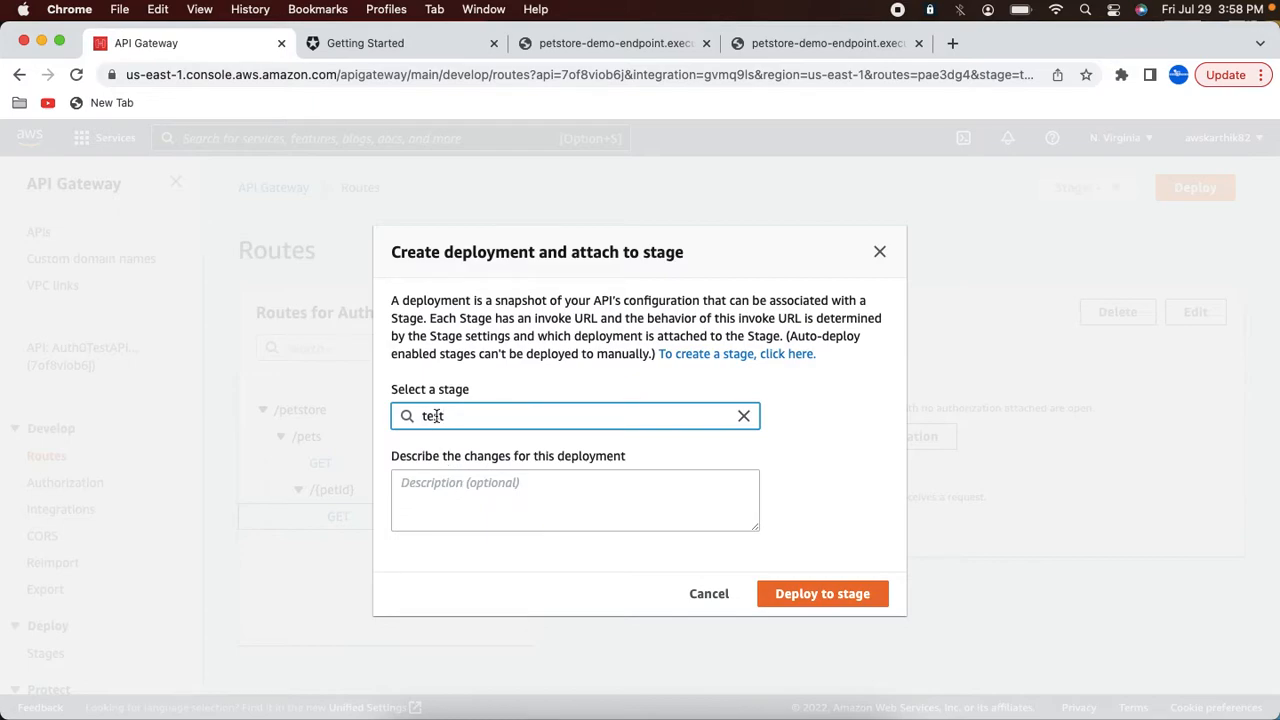
{"action": "left_click", "coordinate": [826, 608]}
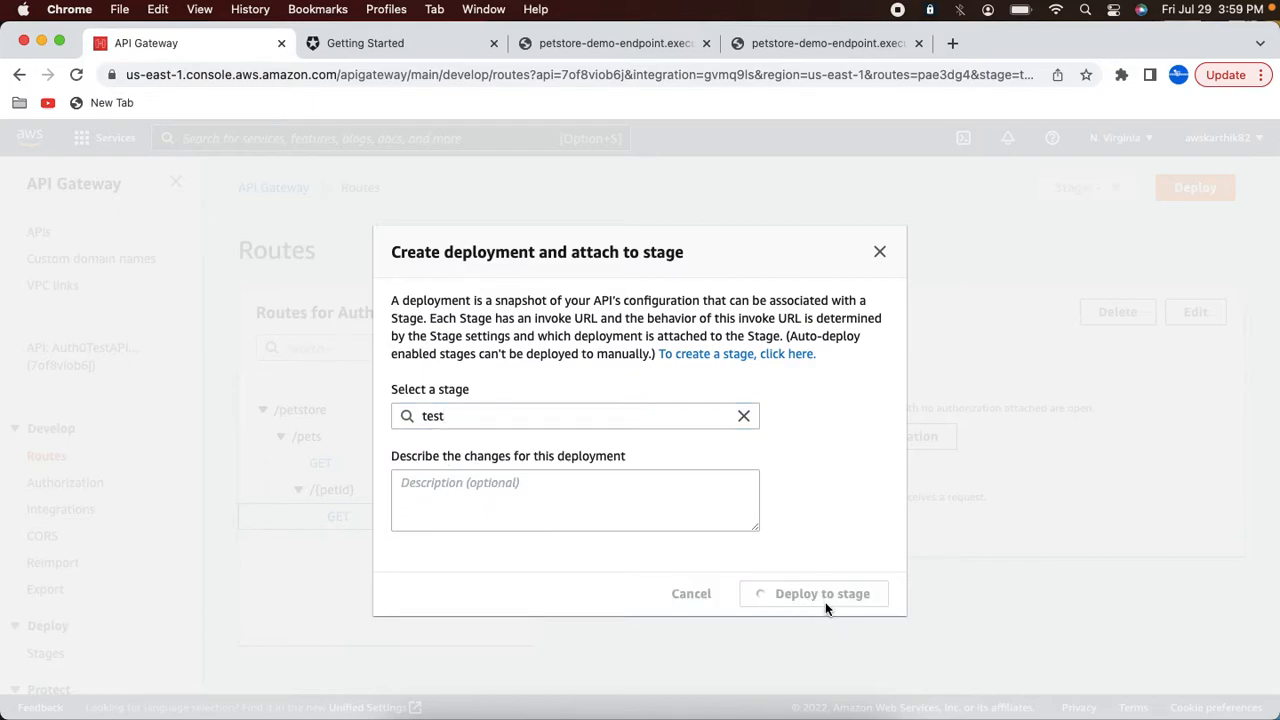
Step: Open the test stage's details and copy its invoke URL
{"action": "scroll", "coordinate": [185, 475], "scroll_direction": "down", "scroll_amount": 3}
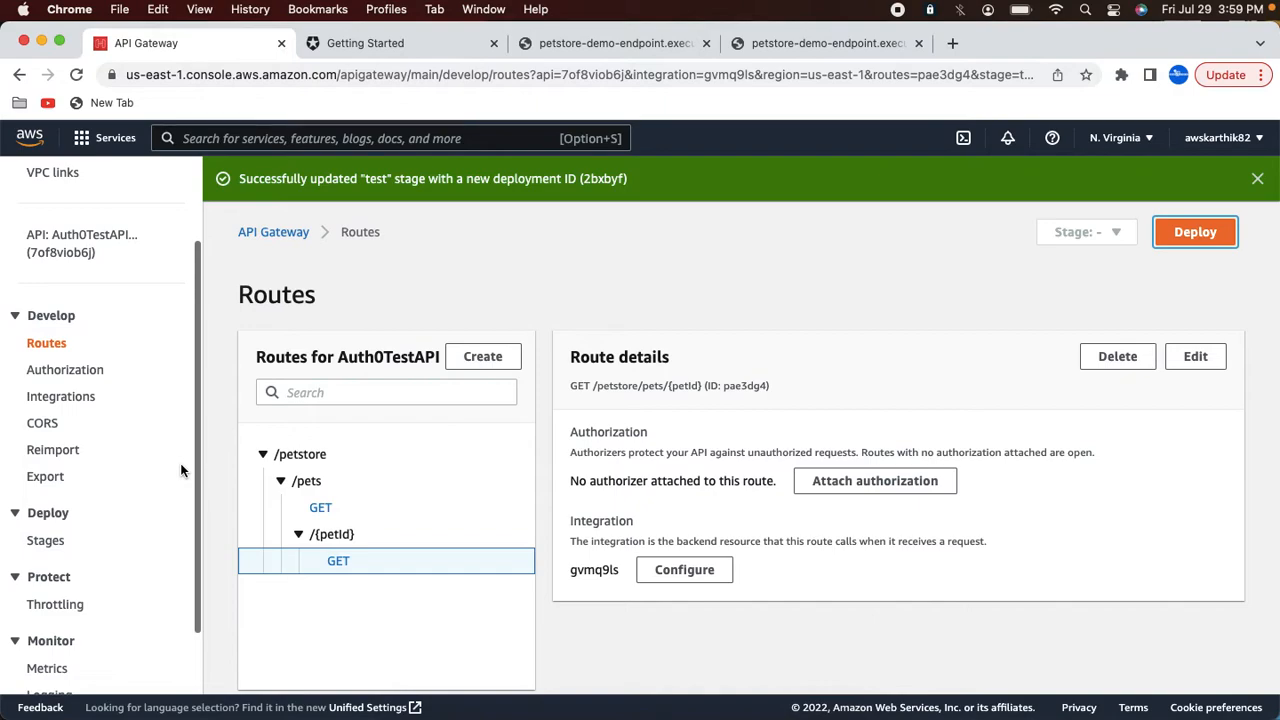
{"action": "left_click", "coordinate": [55, 541]}
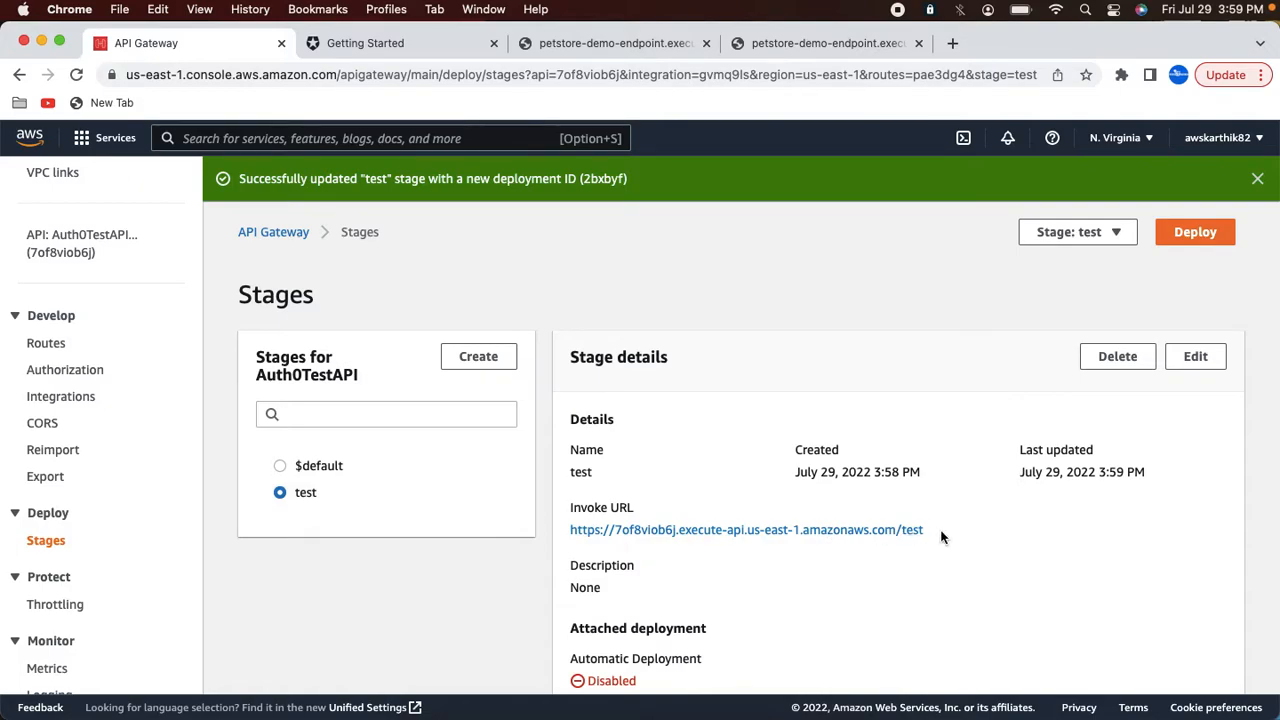
{"action": "left_click_drag", "start_coordinate": [937, 538], "coordinate": [573, 542]}
{"action": "key", "text": "super+c"}
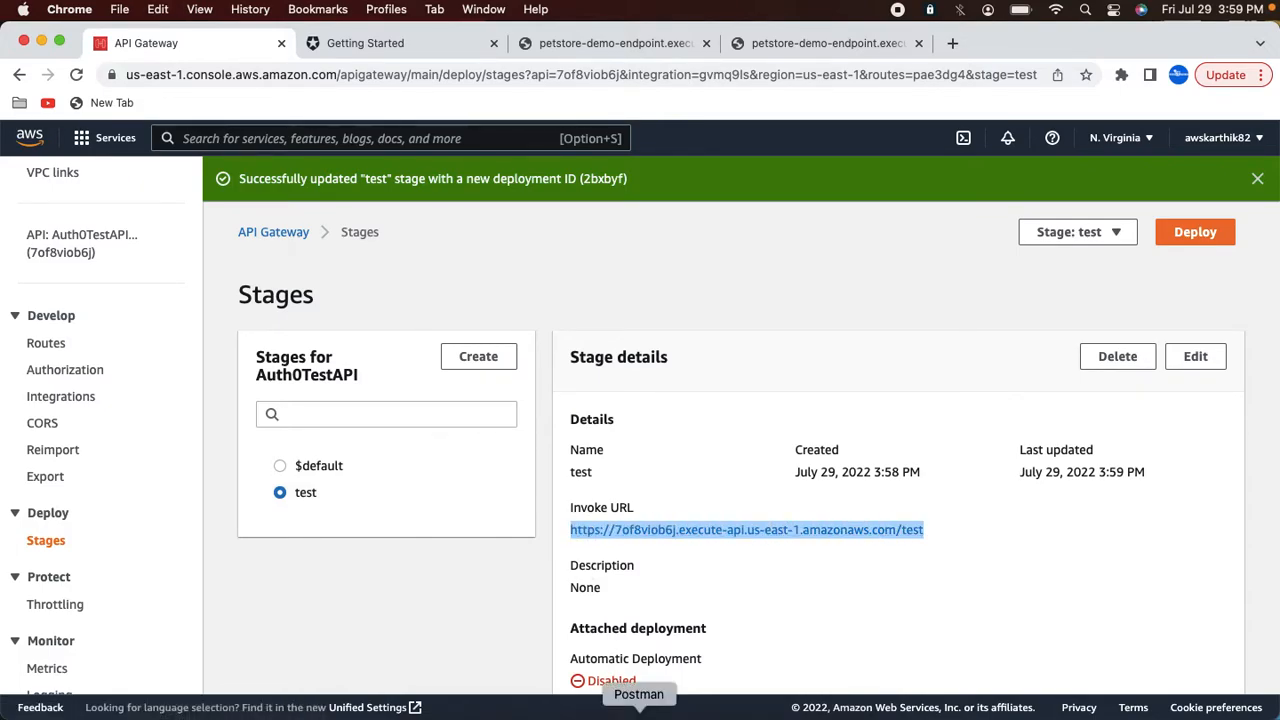
Step: Switch to Postman and enter the invoke URL followed by /petstore/pets as the GET request URL
{"action": "left_click", "coordinate": [638, 708]}
{"action": "left_click", "coordinate": [478, 193]}
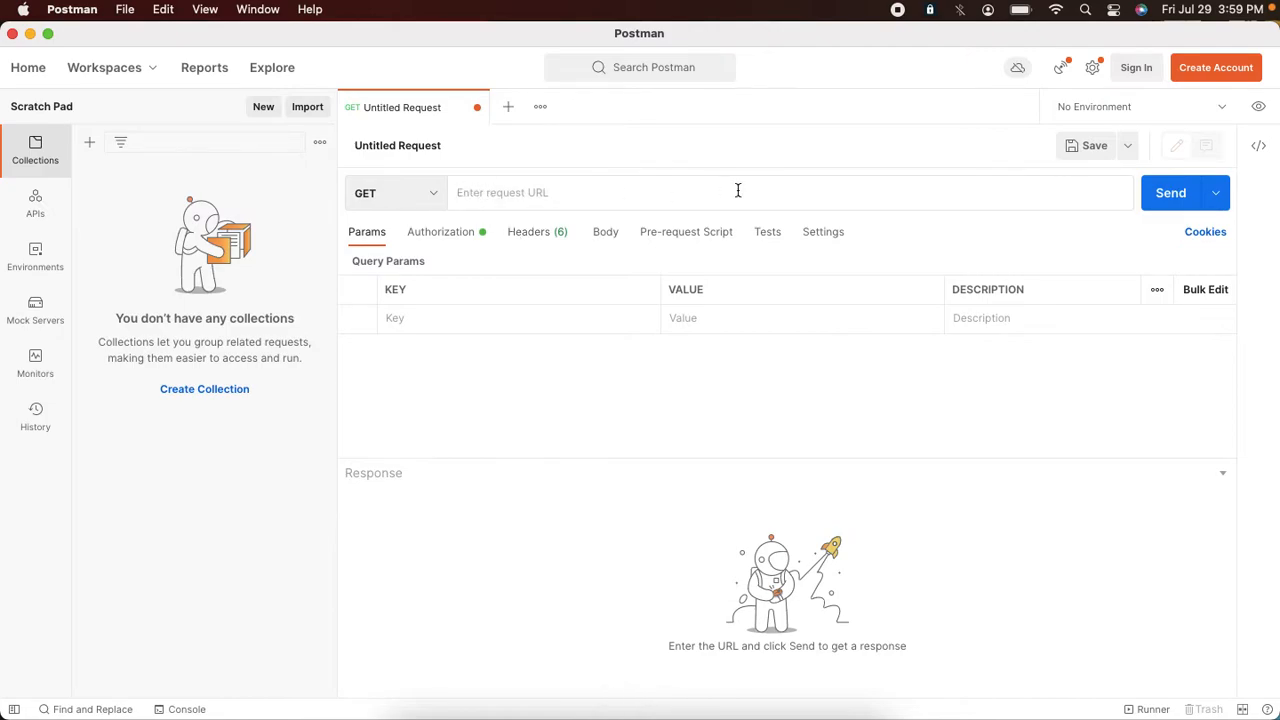
{"action": "key", "text": "super+v"}
{"action": "type", "text": "petstore"}
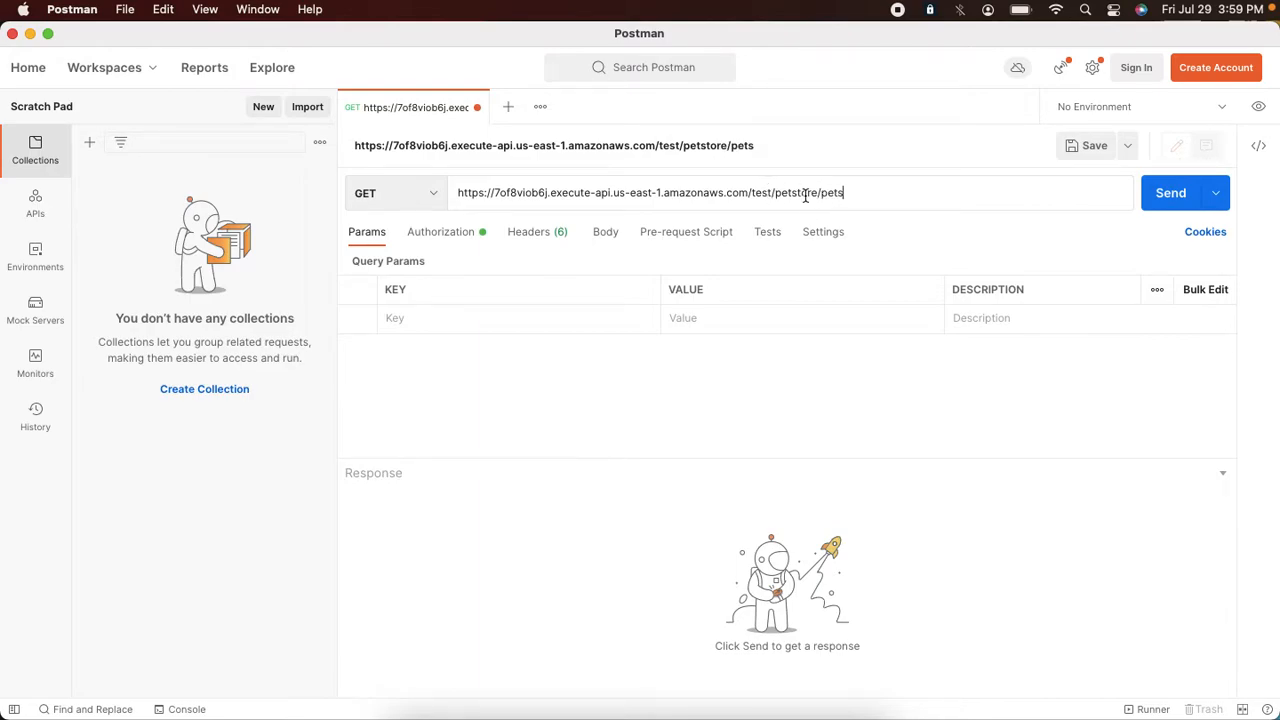
{"action": "key", "text": "super+Tab"}
{"action": "left_click", "coordinate": [48, 345]}
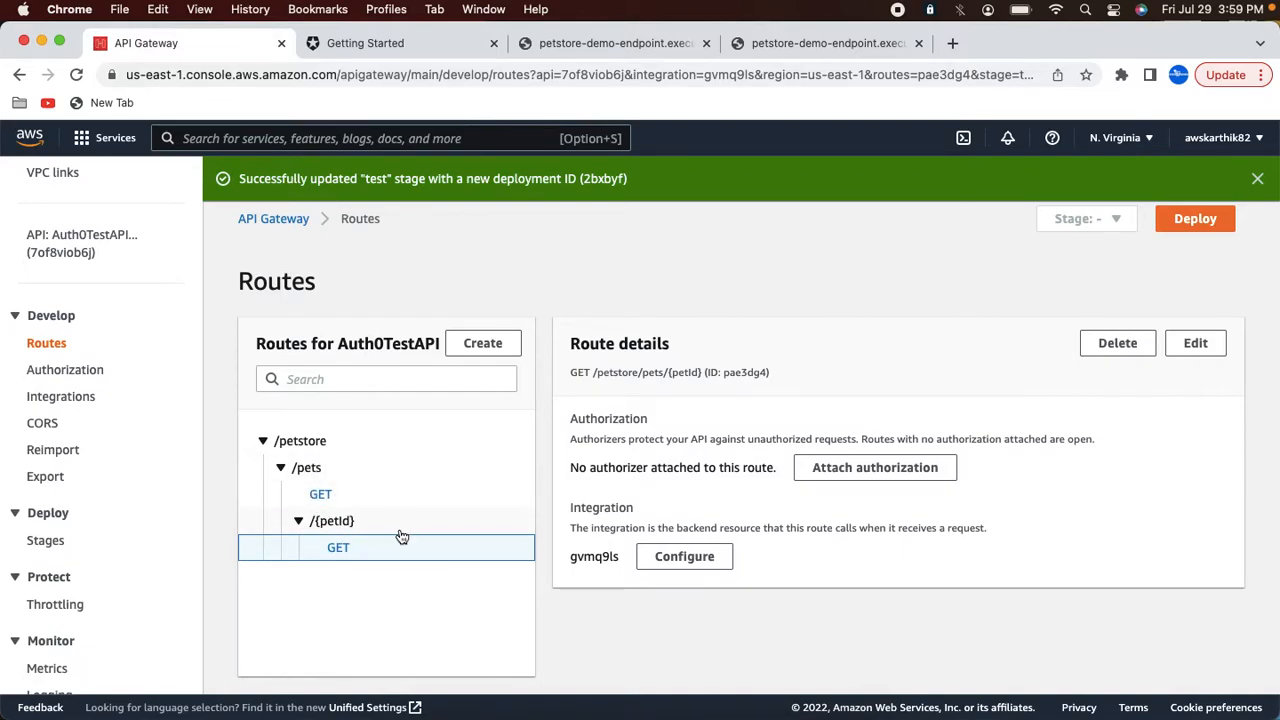
{"action": "key", "text": "super+Tab"}
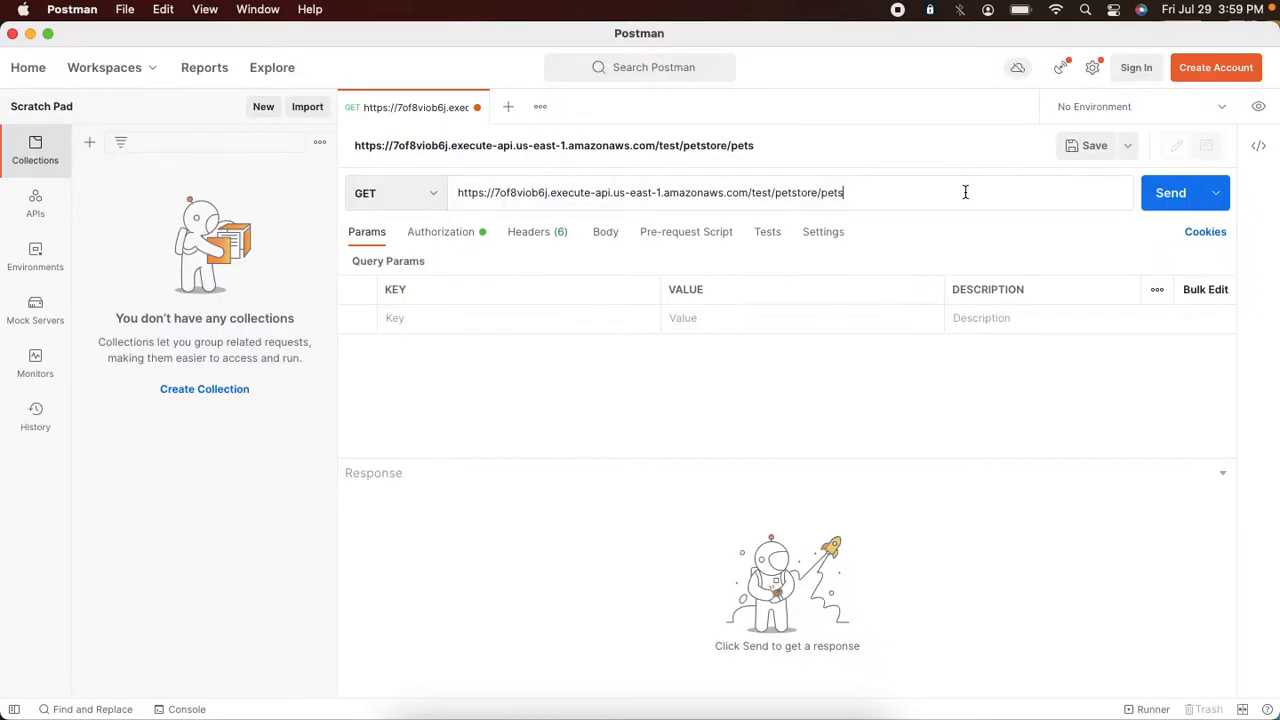
Step: Send the GET request for /petstore/pets and enlarge the response pane to read the returned list
{"action": "left_click", "coordinate": [1151, 197]}
{"action": "scroll", "coordinate": [636, 566], "scroll_direction": "down", "scroll_amount": 2}
{"action": "scroll", "coordinate": [636, 566], "scroll_direction": "up", "scroll_amount": 2}
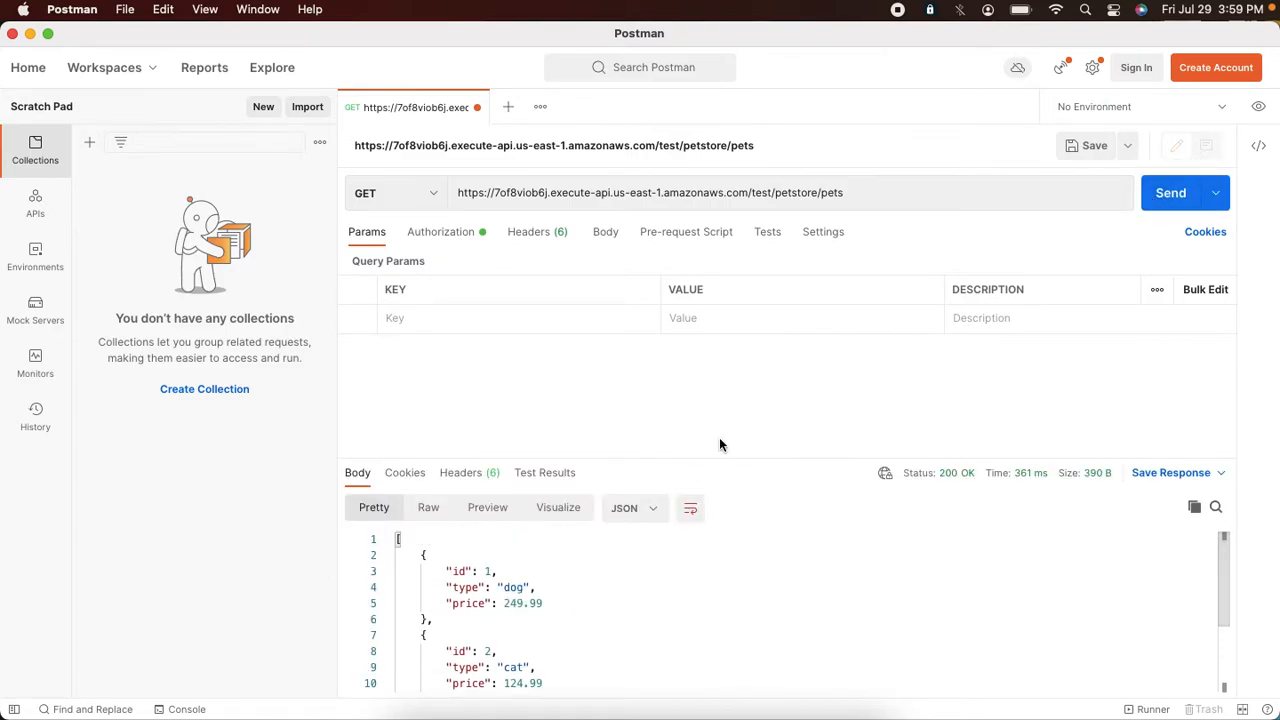
{"action": "left_click_drag", "start_coordinate": [724, 460], "coordinate": [714, 368]}
{"action": "scroll", "coordinate": [576, 597], "scroll_direction": "up", "scroll_amount": 1}
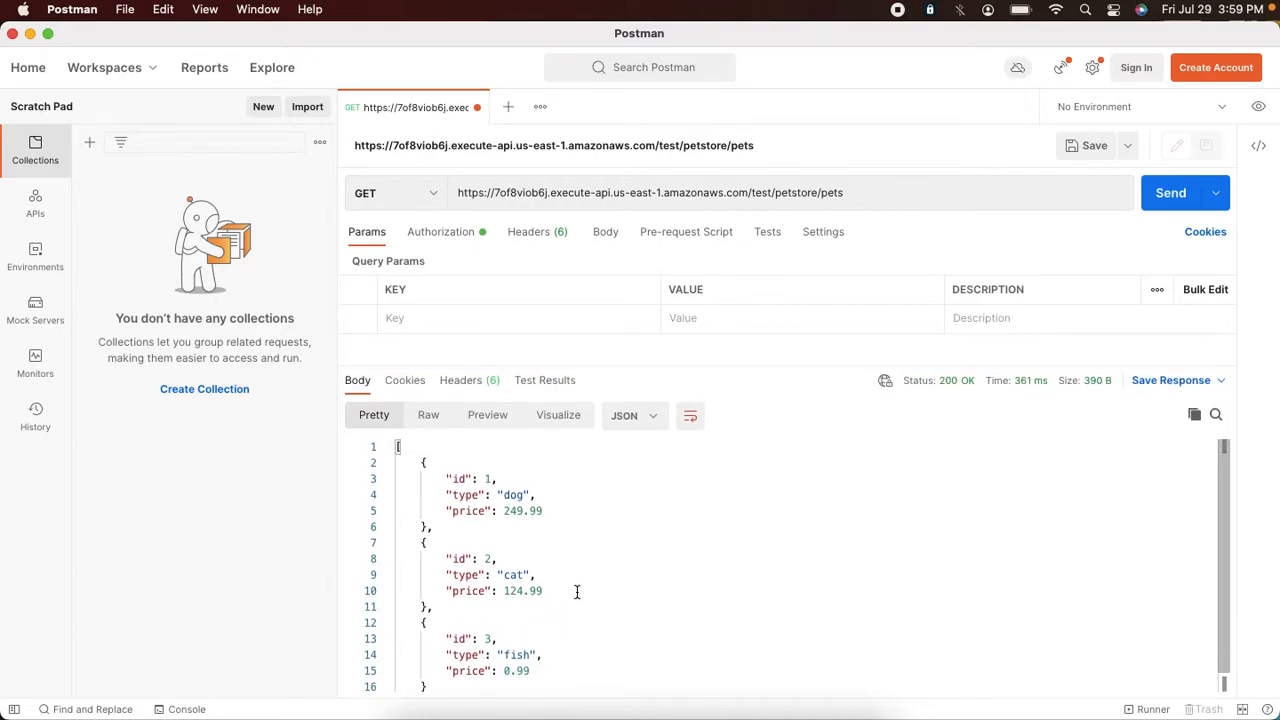
Step: Request individual pets by appending /1, then /3, to the URL and sending each request
{"action": "left_click", "coordinate": [862, 200]}
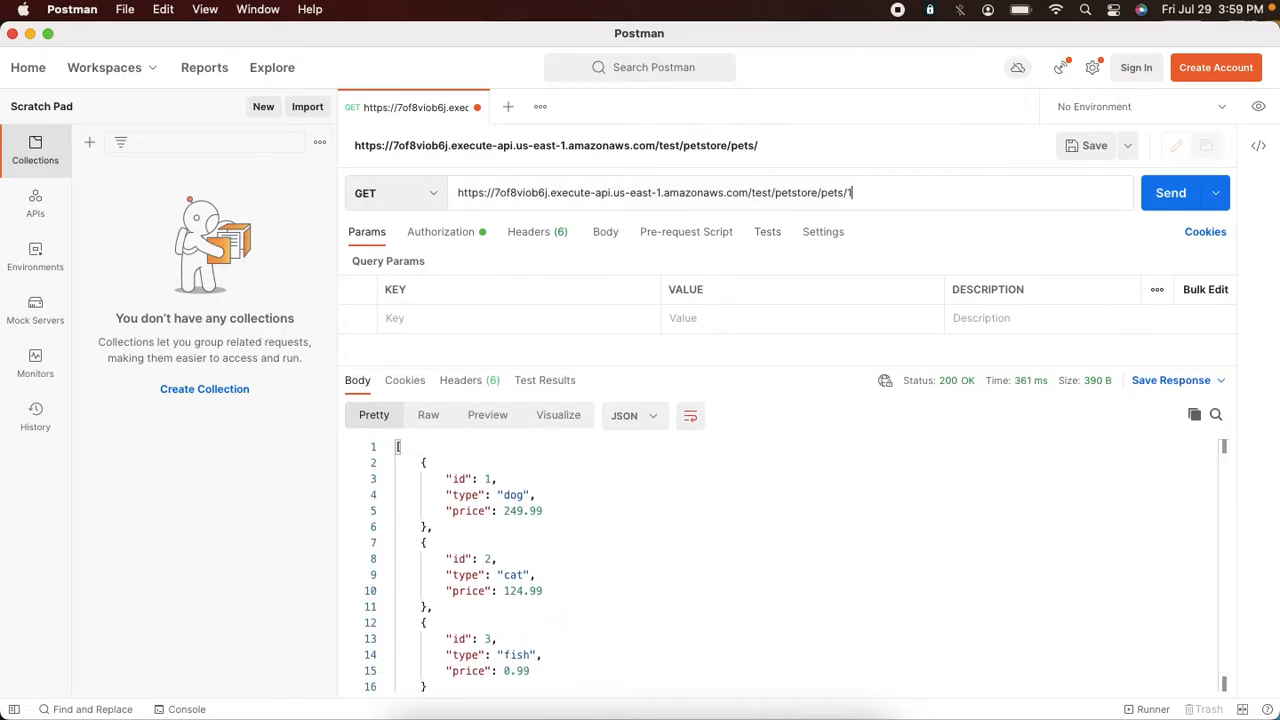
{"action": "type", "text": "/1"}
{"action": "left_click", "coordinate": [1155, 205]}
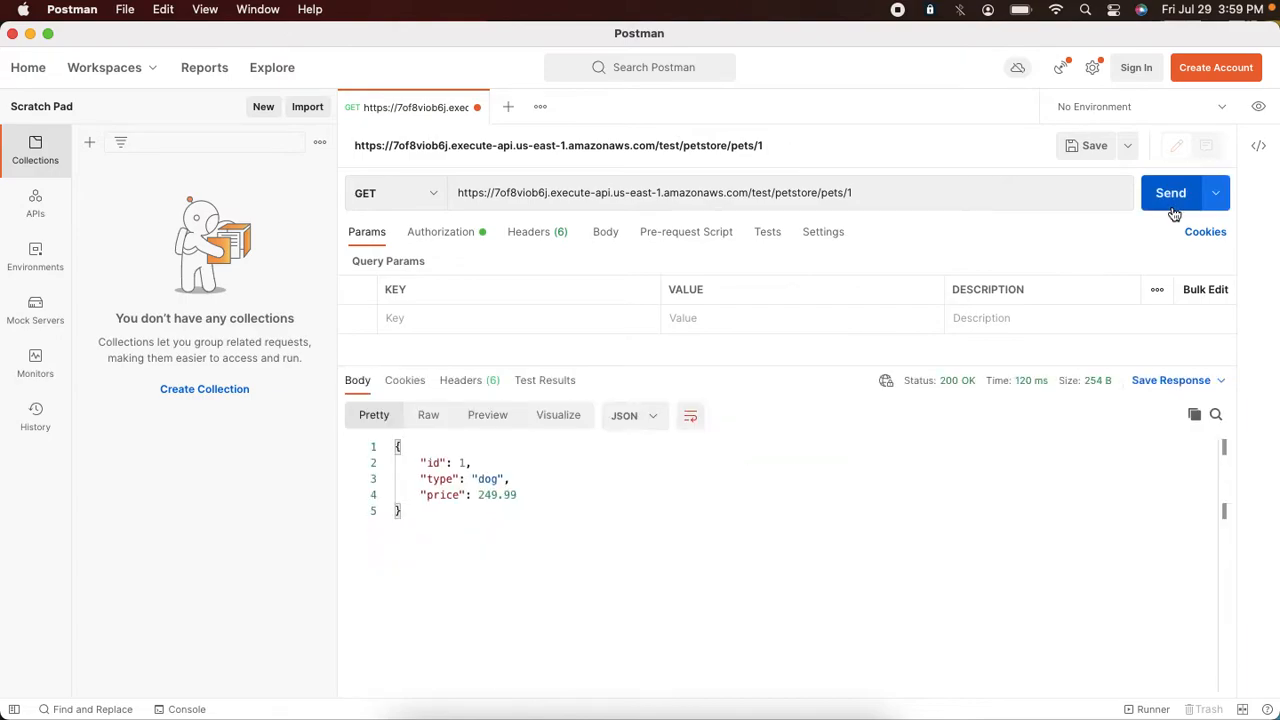
{"action": "left_click", "coordinate": [904, 191]}
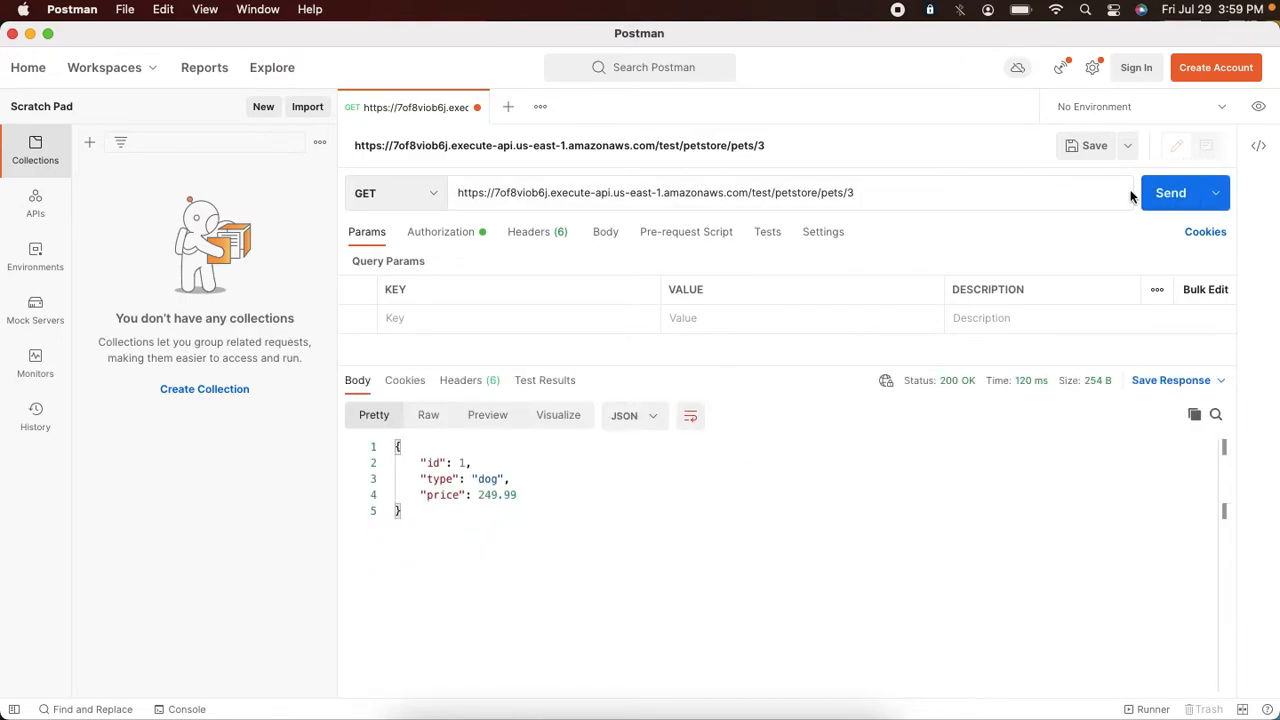
{"action": "left_click", "coordinate": [1167, 194]}
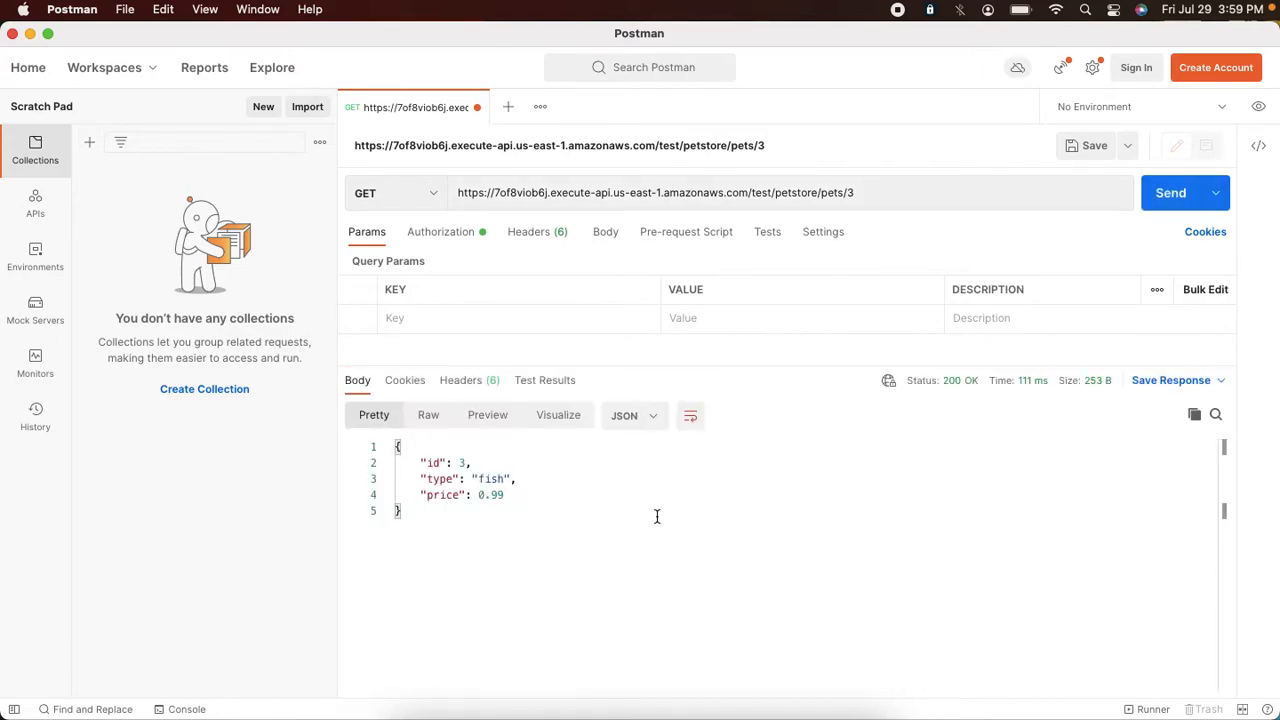
Step: Switch to the Auth0 dashboard and open the APIs list under Applications
{"action": "key", "text": "super+Tab"}
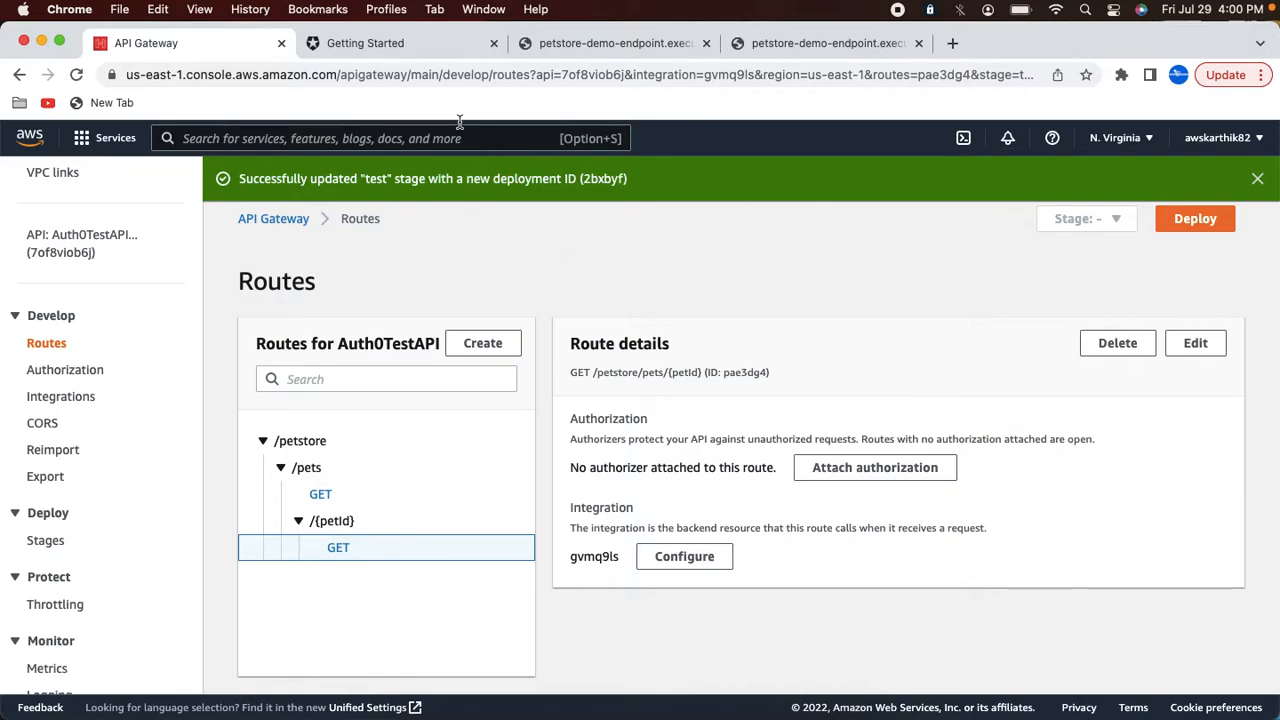
{"action": "left_click", "coordinate": [407, 52]}
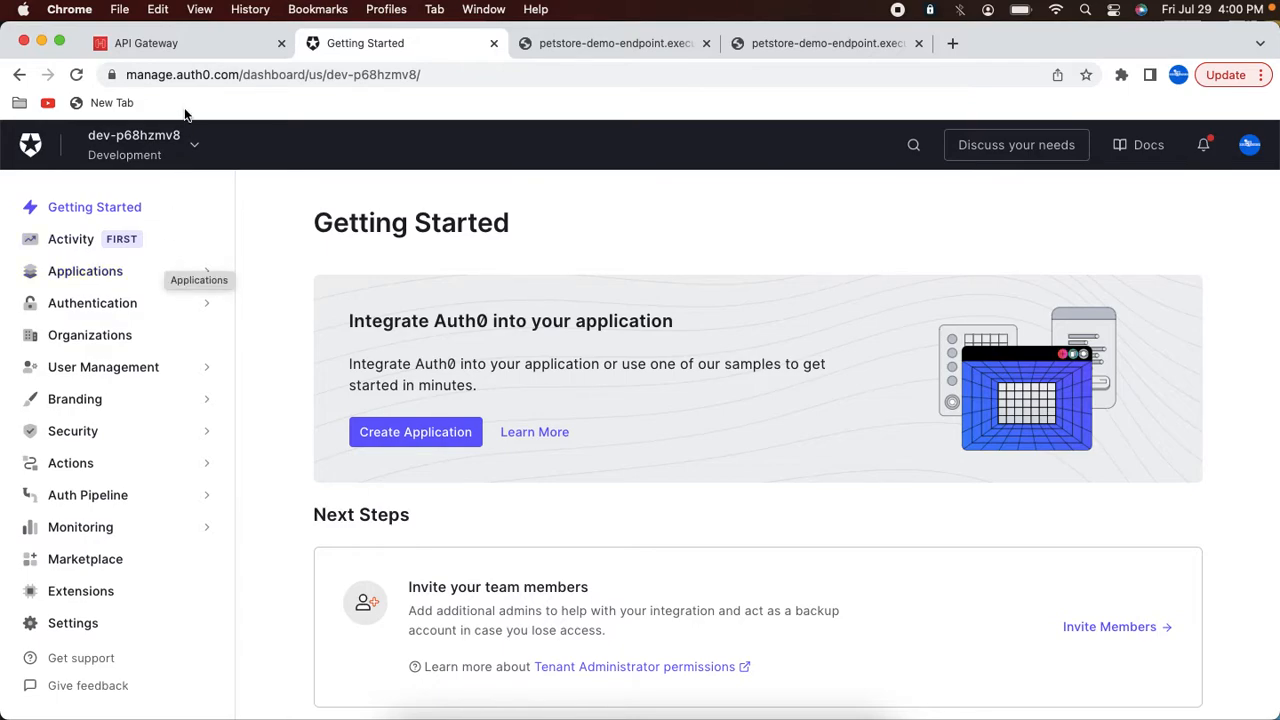
{"action": "left_click", "coordinate": [140, 276]}
{"action": "left_click", "coordinate": [68, 330]}
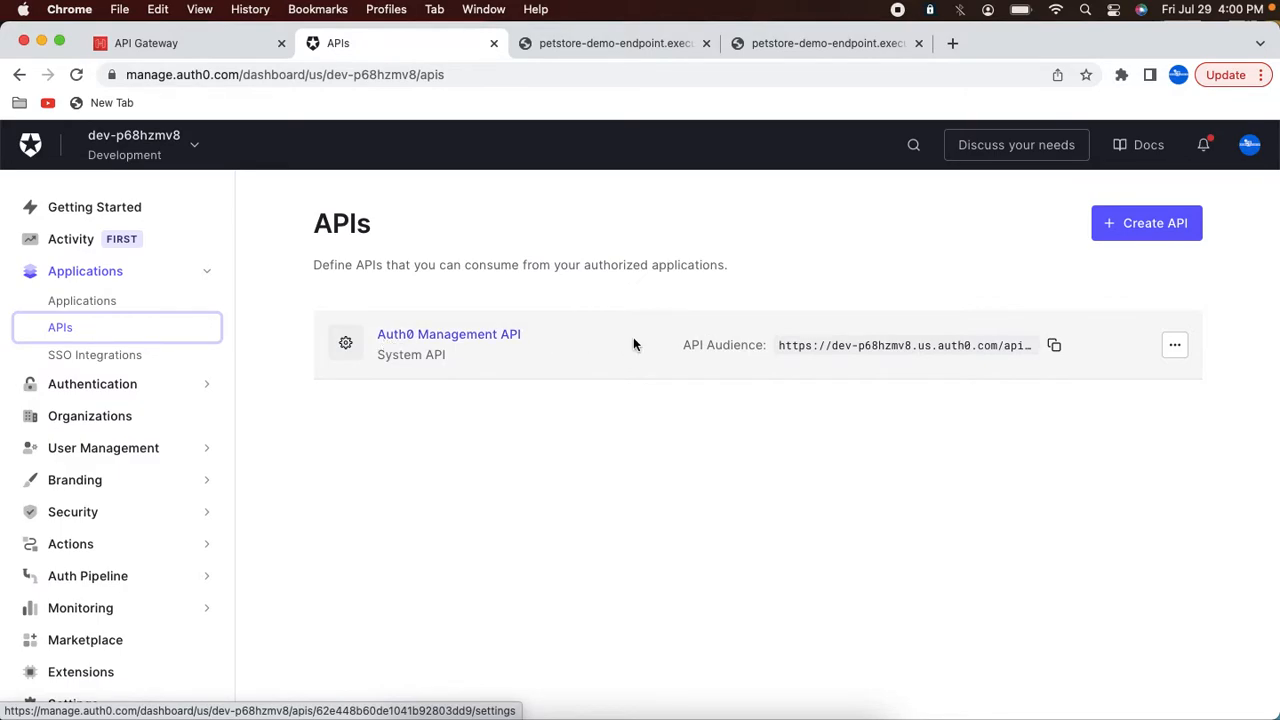
Step: Start creating a new Auth0 API named PetStoreAPI
{"action": "left_click", "coordinate": [1138, 223]}
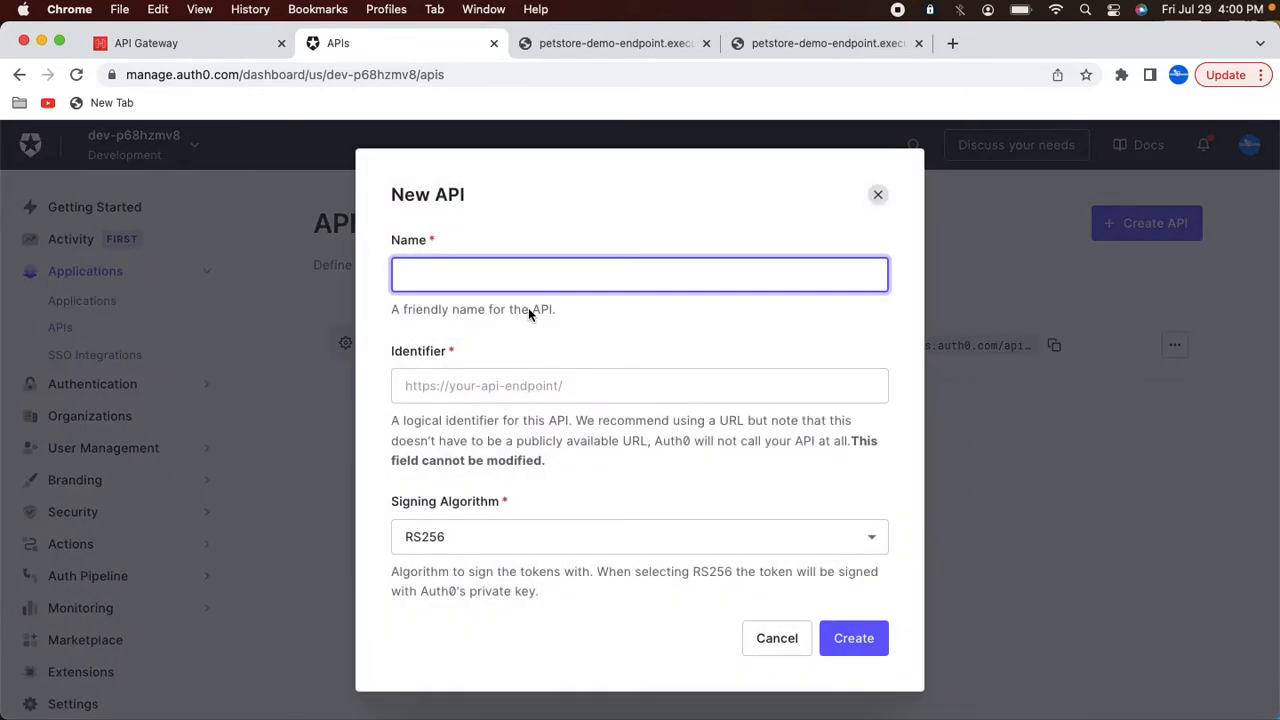
{"action": "left_click", "coordinate": [488, 284]}
{"action": "type", "text": "P"}
{"action": "left_click", "coordinate": [485, 373]}
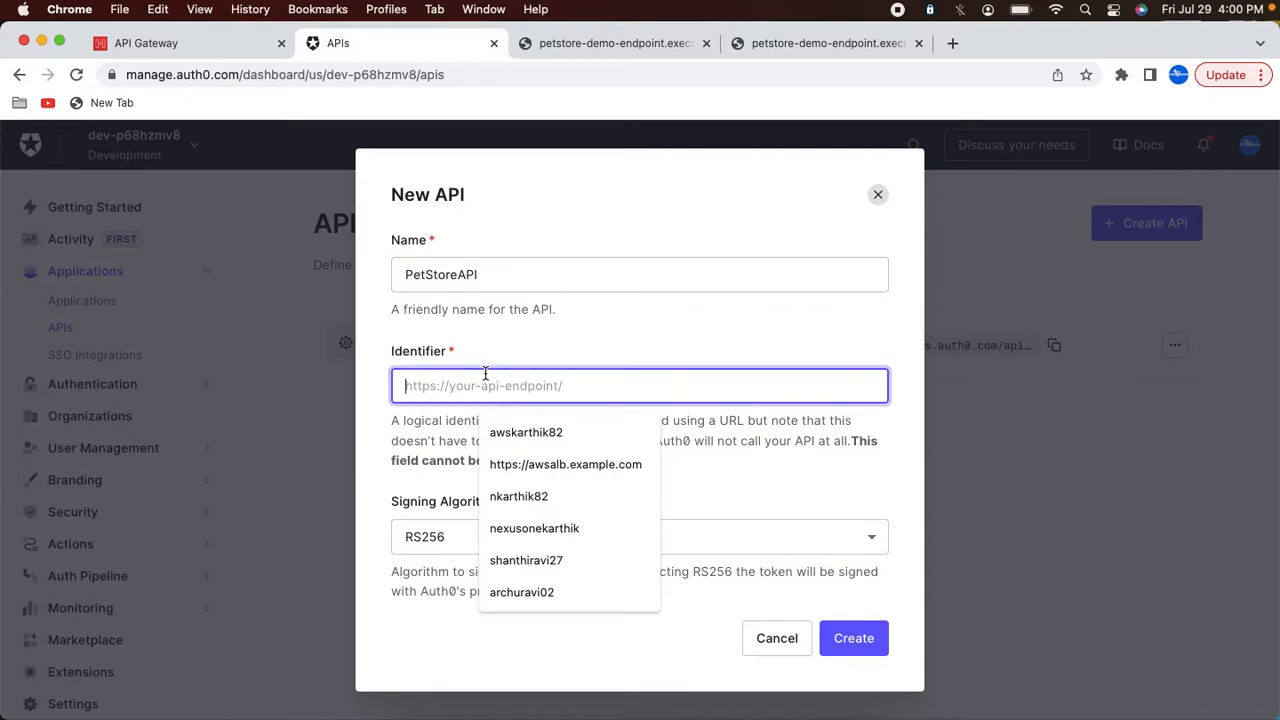
Step: Copy the test stage's invoke URL from the API Gateway stages page
{"action": "left_click", "coordinate": [197, 55]}
{"action": "left_click", "coordinate": [45, 540]}
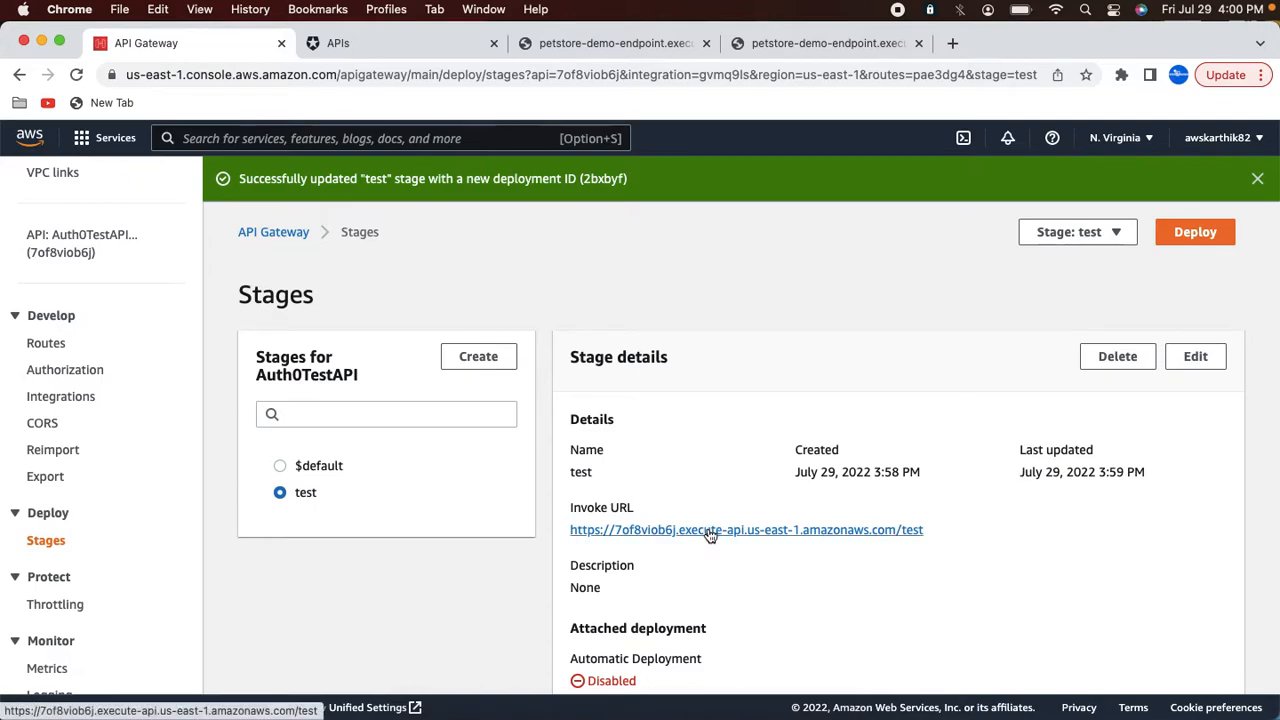
{"action": "right_click", "coordinate": [708, 531]}
{"action": "left_click", "coordinate": [742, 582]}
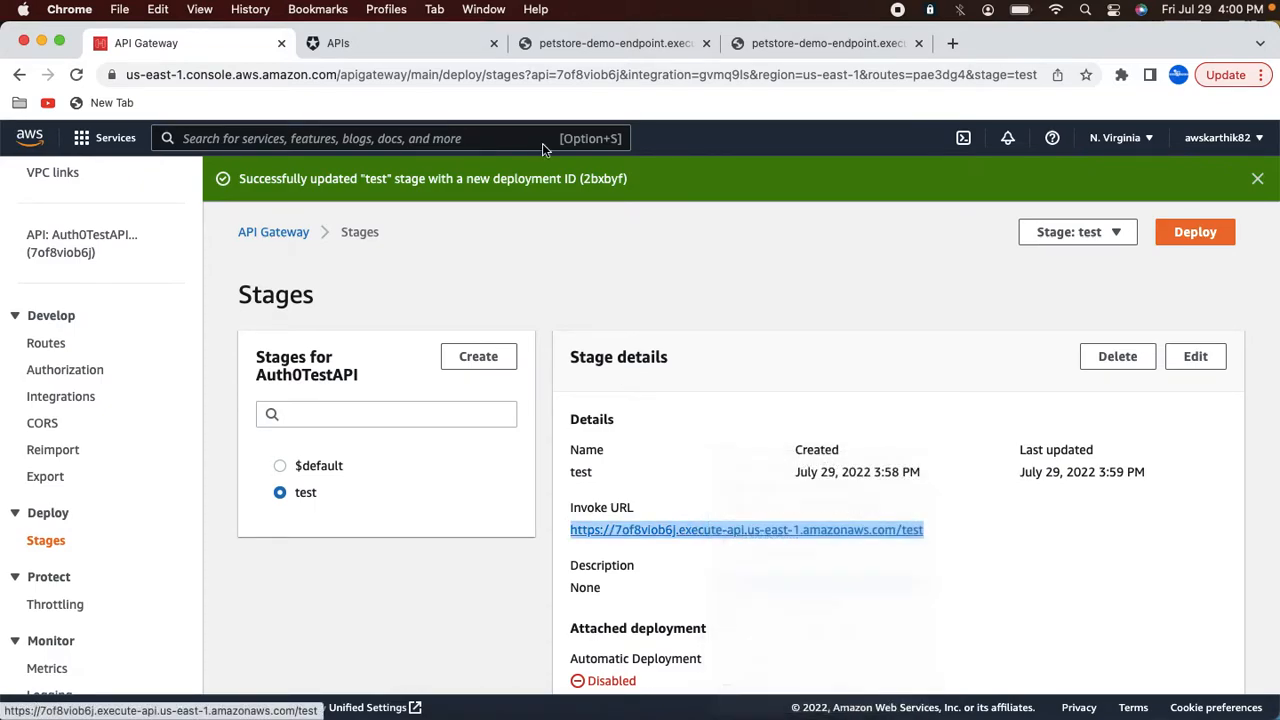
Step: Set the new API's identifier to the copied invoke URL and create the API
{"action": "left_click", "coordinate": [416, 44]}
{"action": "left_click", "coordinate": [463, 376]}
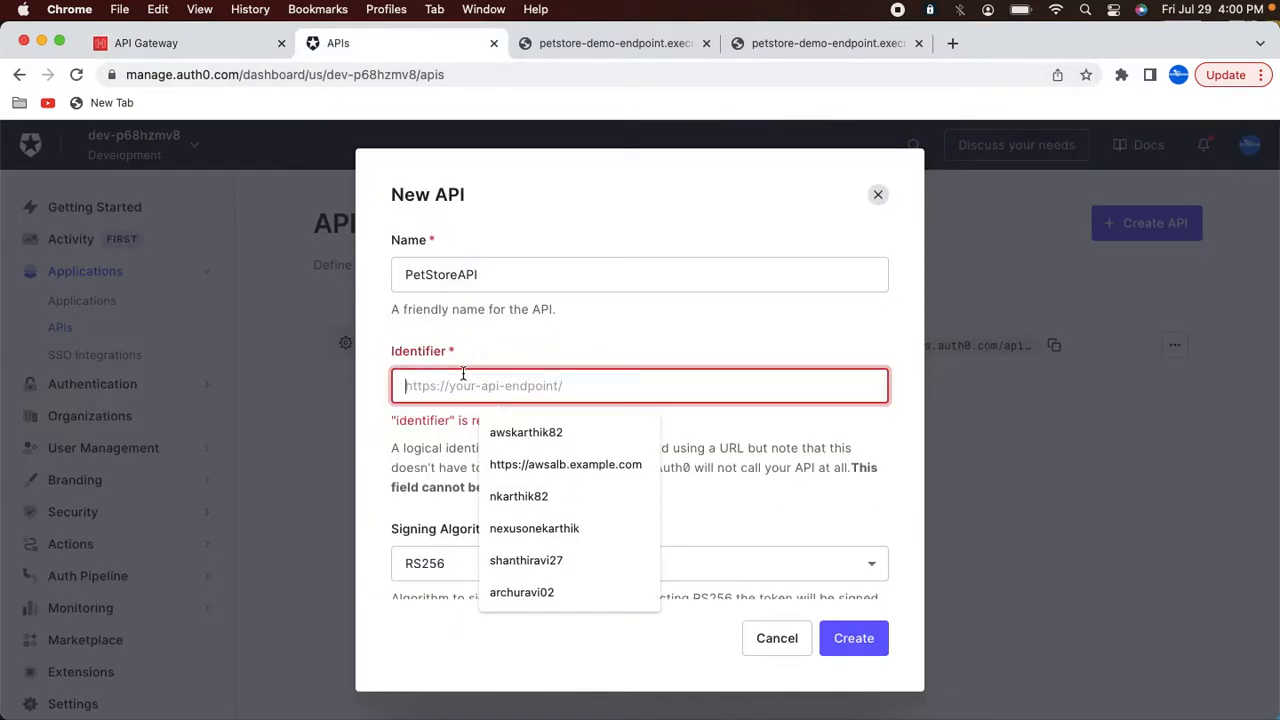
{"action": "type", "text": "https://test"}
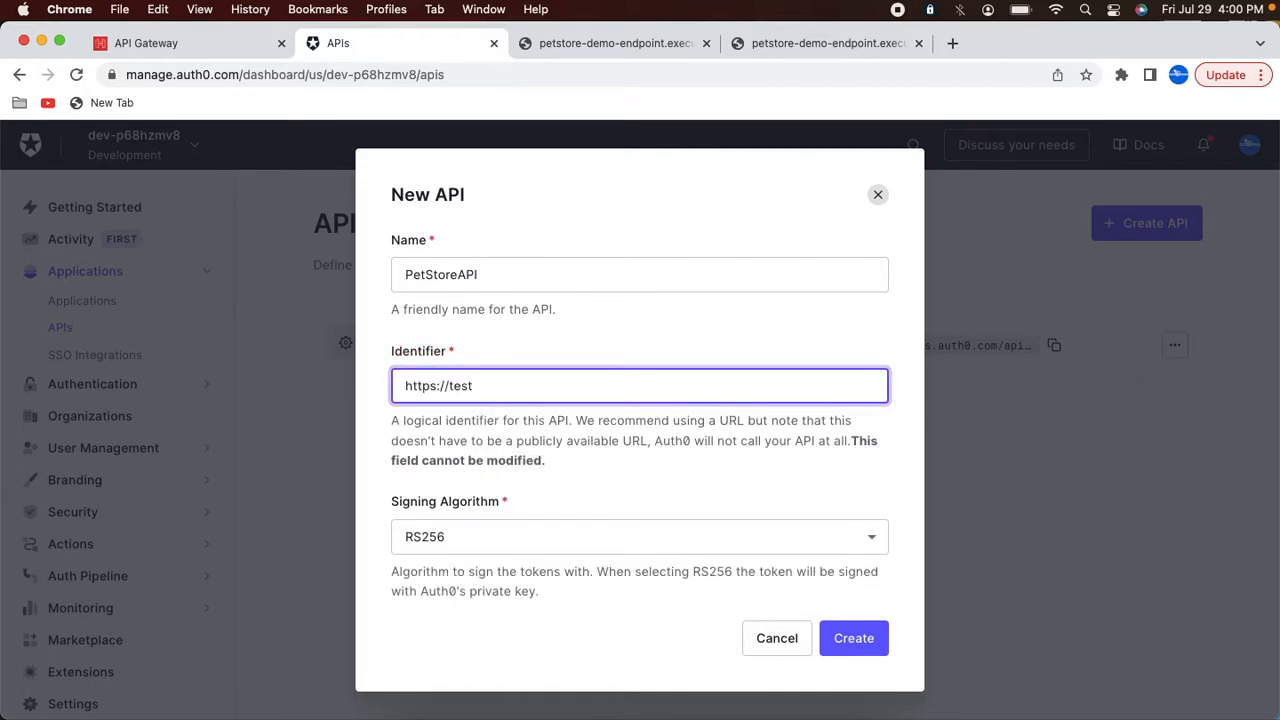
{"action": "key", "text": "super+a"}
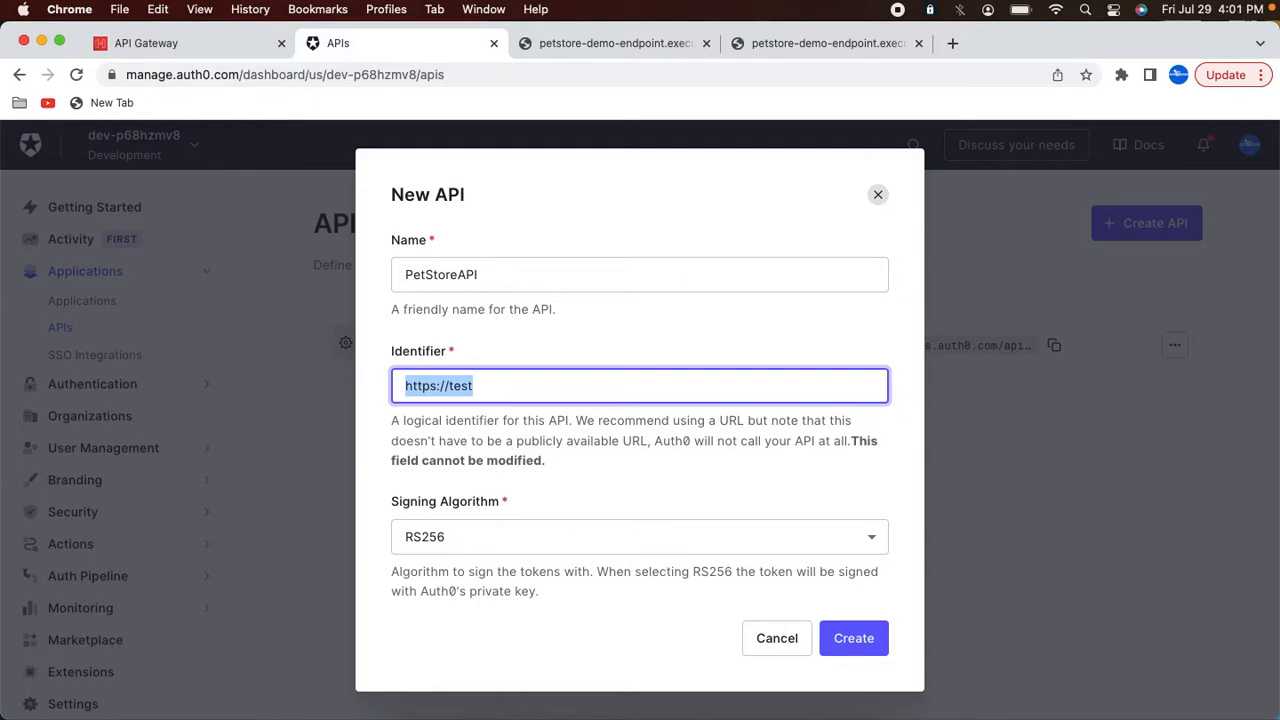
{"action": "key", "text": "super+v"}
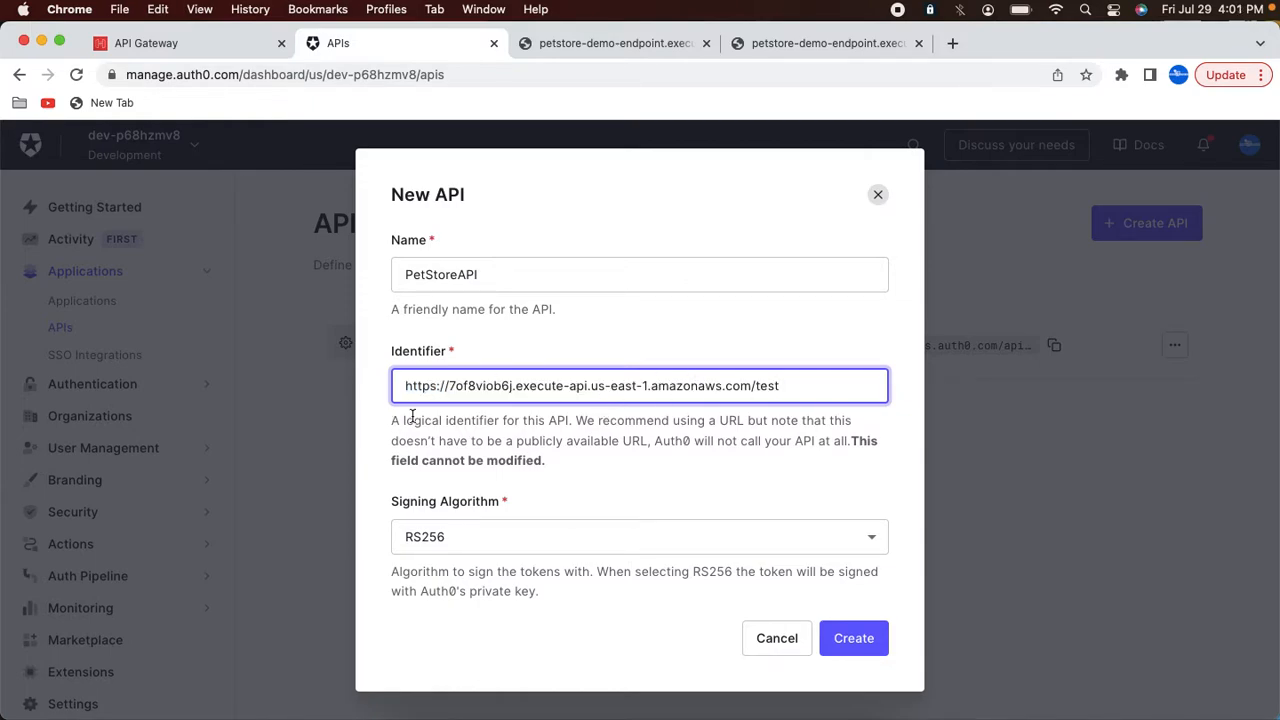
{"action": "left_click", "coordinate": [862, 638]}
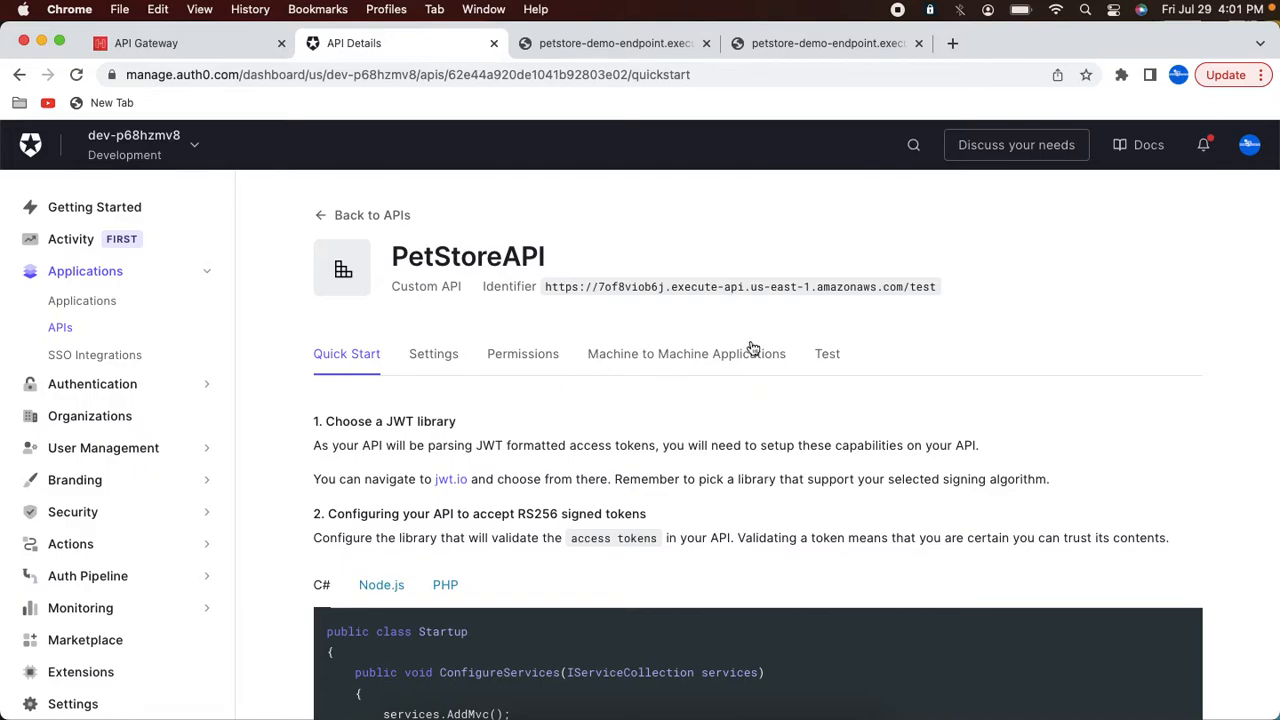
Step: Add a read:pets permission described as Read all pets to PetStoreAPI
{"action": "left_click", "coordinate": [523, 355]}
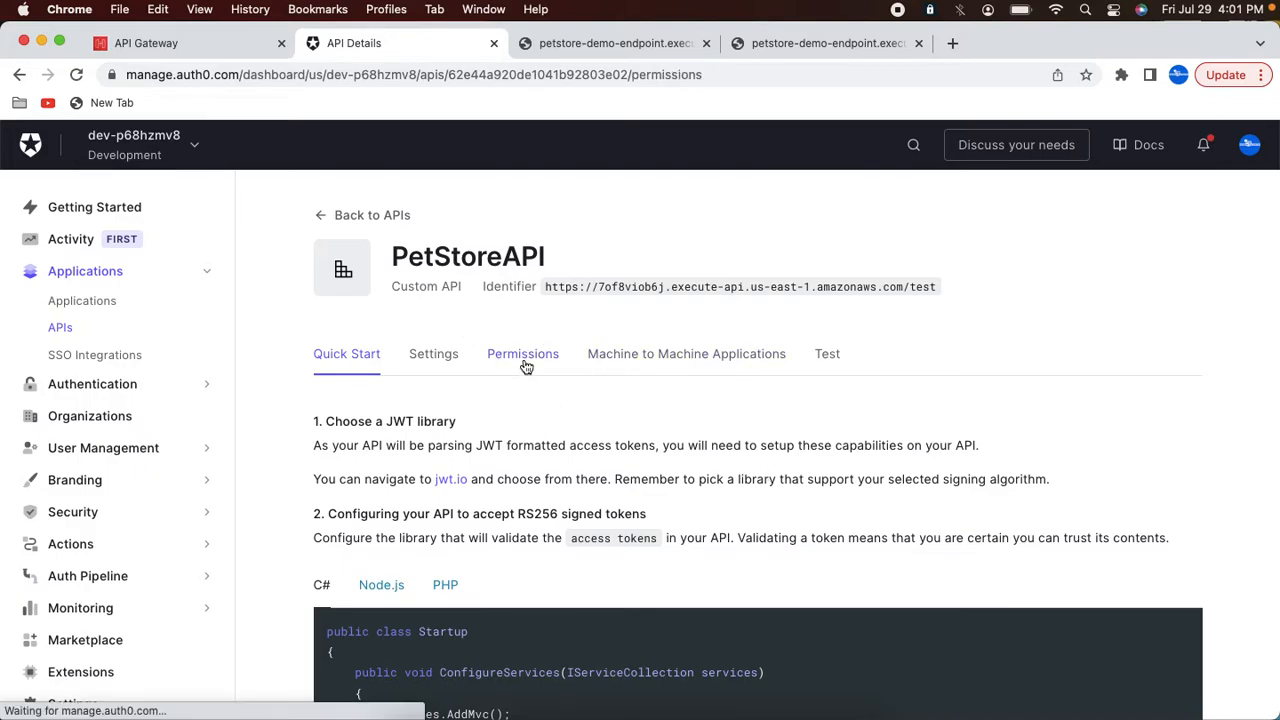
{"action": "scroll", "coordinate": [470, 370], "scroll_direction": "down", "scroll_amount": 2}
{"action": "left_click", "coordinate": [389, 434]}
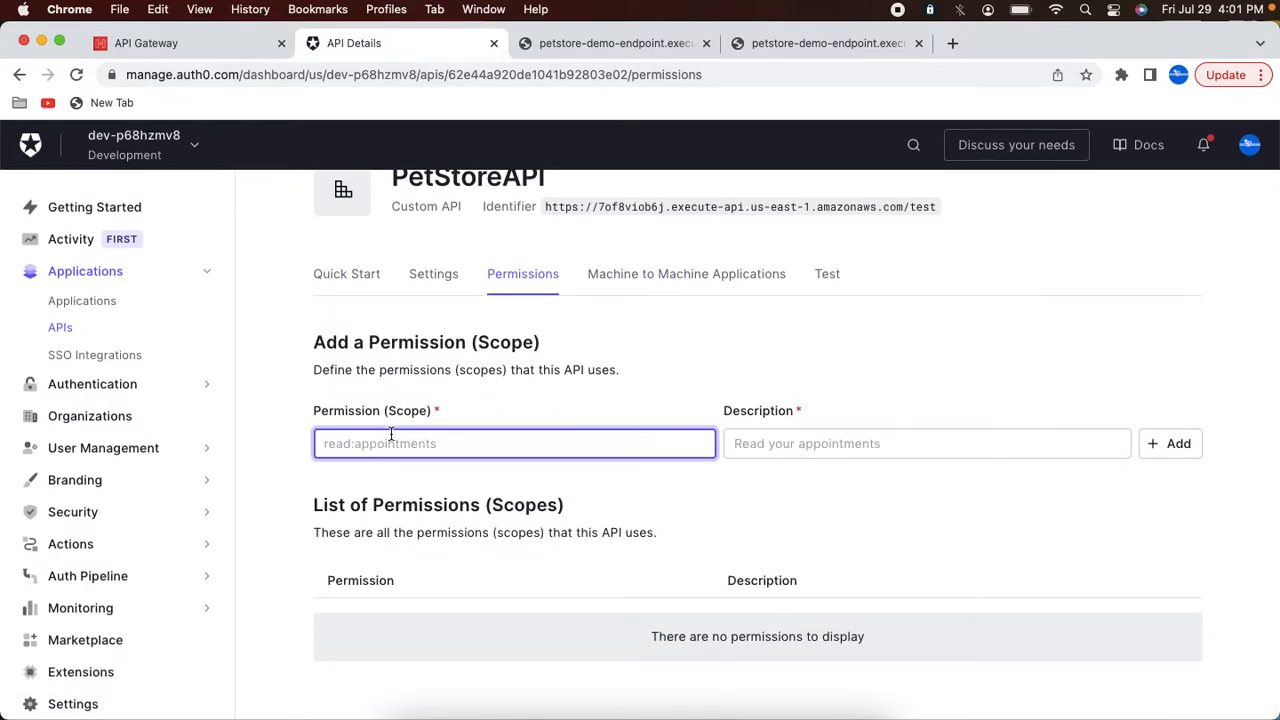
{"action": "type", "text": "read:pets"}
{"action": "key", "text": "Tab"}
{"action": "type", "text": "Re"}
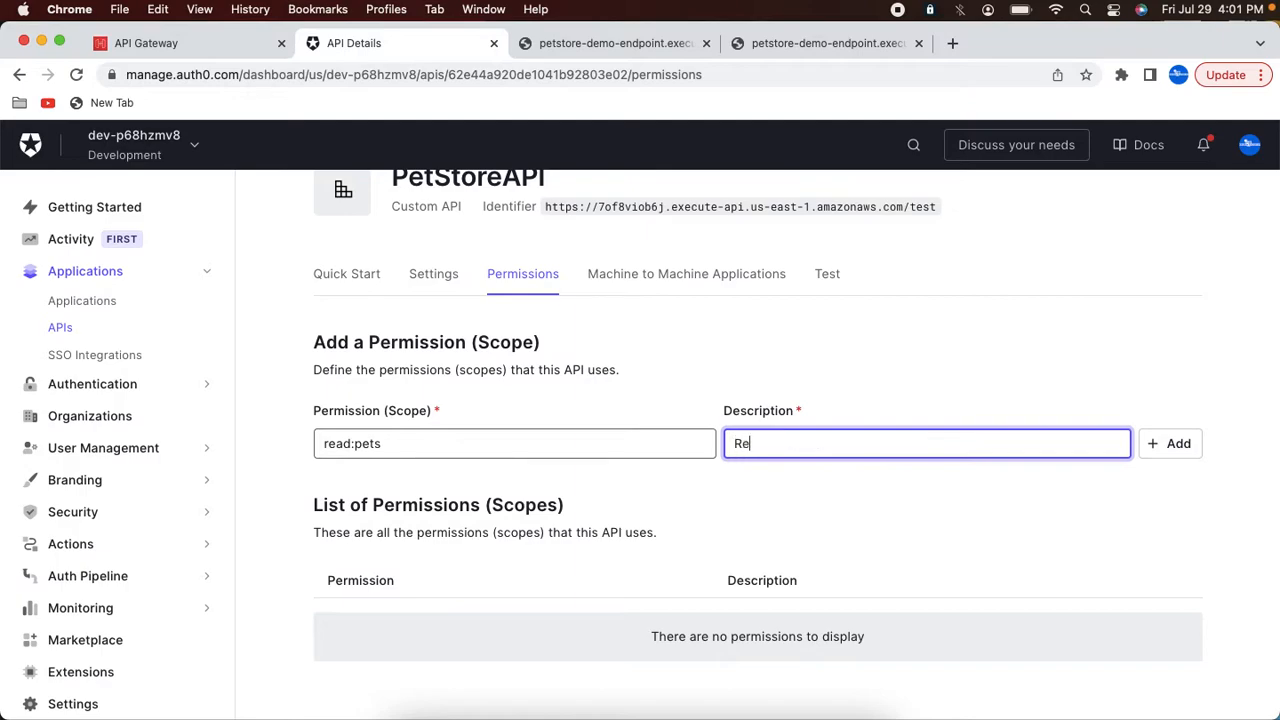
{"action": "type", "text": "ad all pets"}
{"action": "left_click", "coordinate": [1160, 444]}
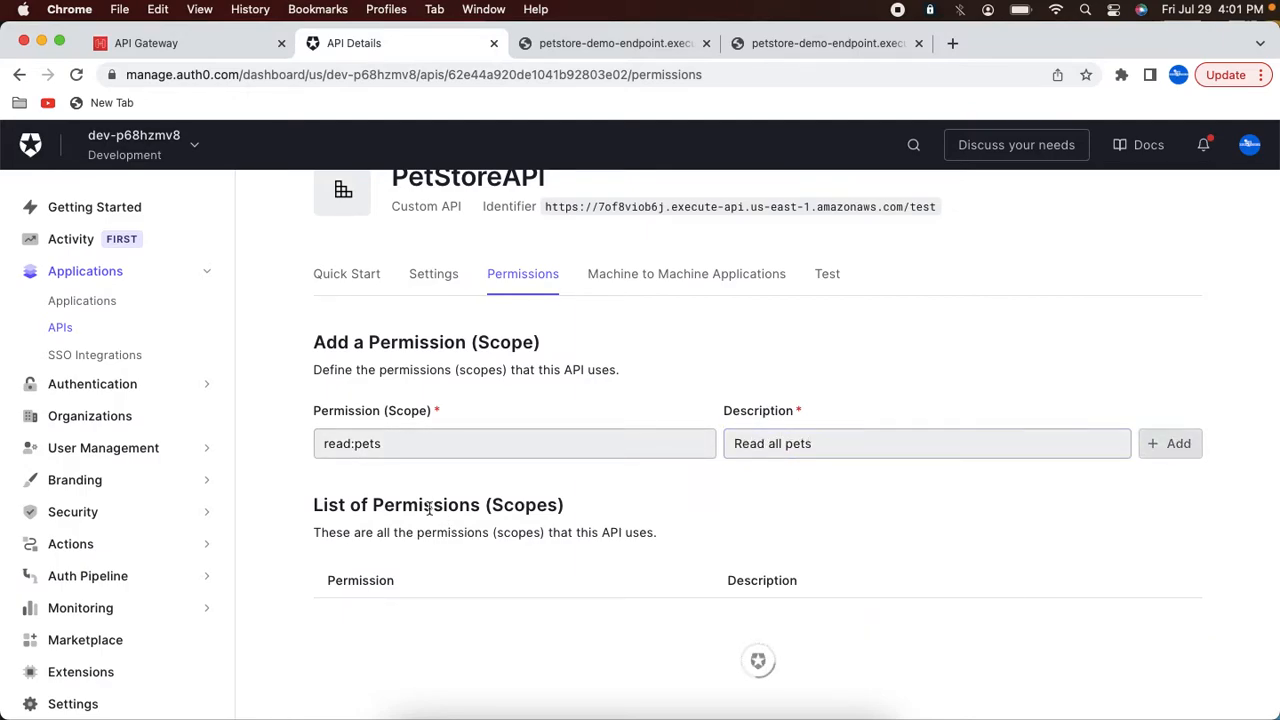
Step: Add a read:pet permission described as Read a specific pet
{"action": "left_click", "coordinate": [389, 455]}
{"action": "type", "text": "re"}
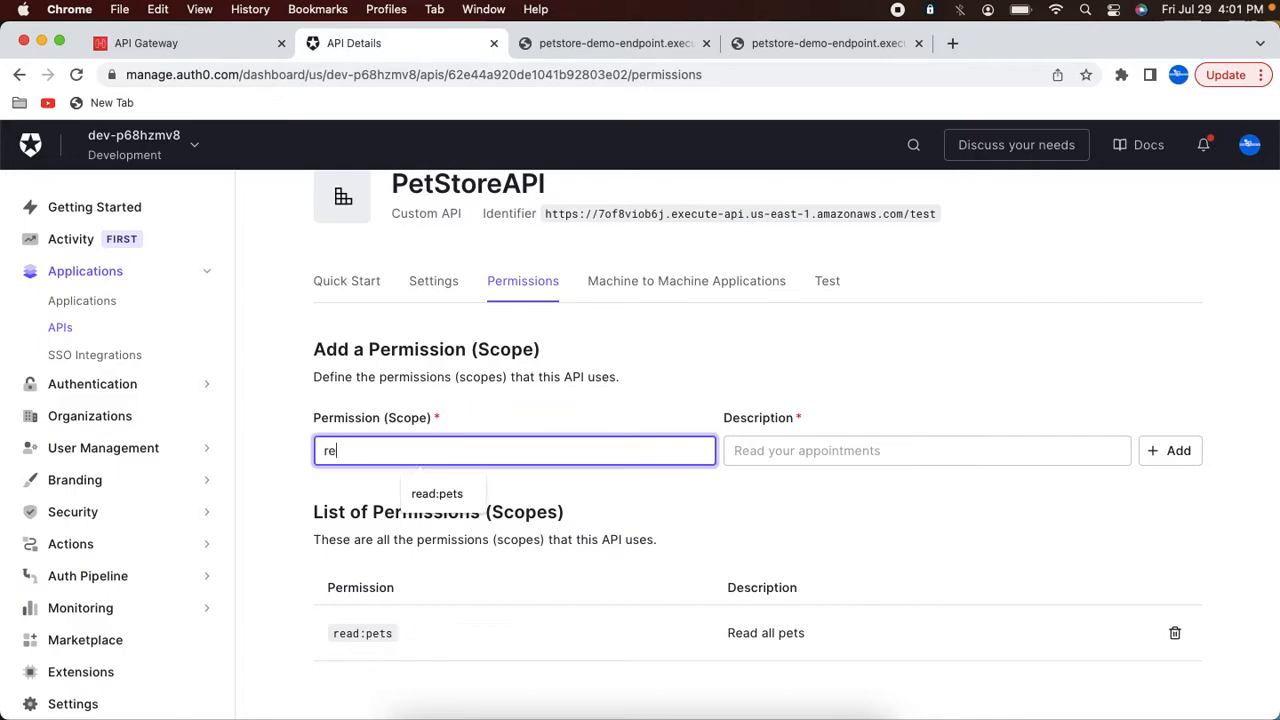
{"action": "type", "text": "ad:pet"}
{"action": "key", "text": "Tab"}
{"action": "type", "text": "Read"}
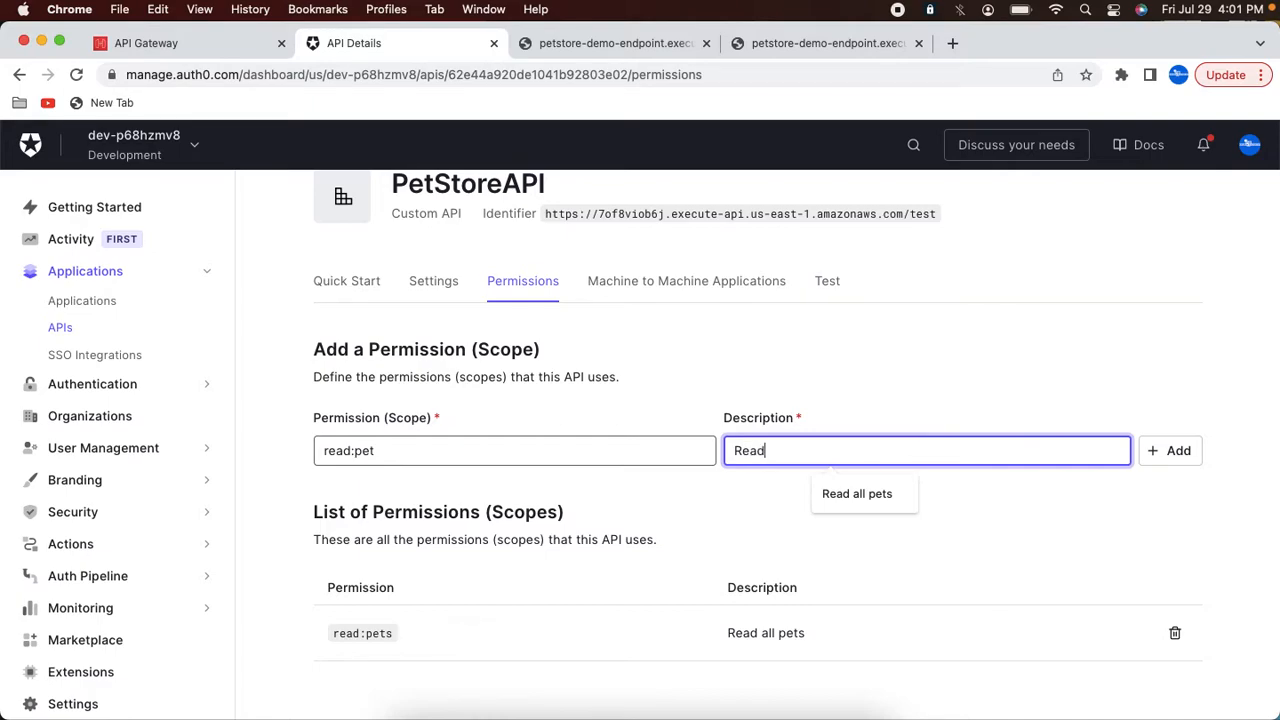
{"action": "type", "text": " a specific pet"}
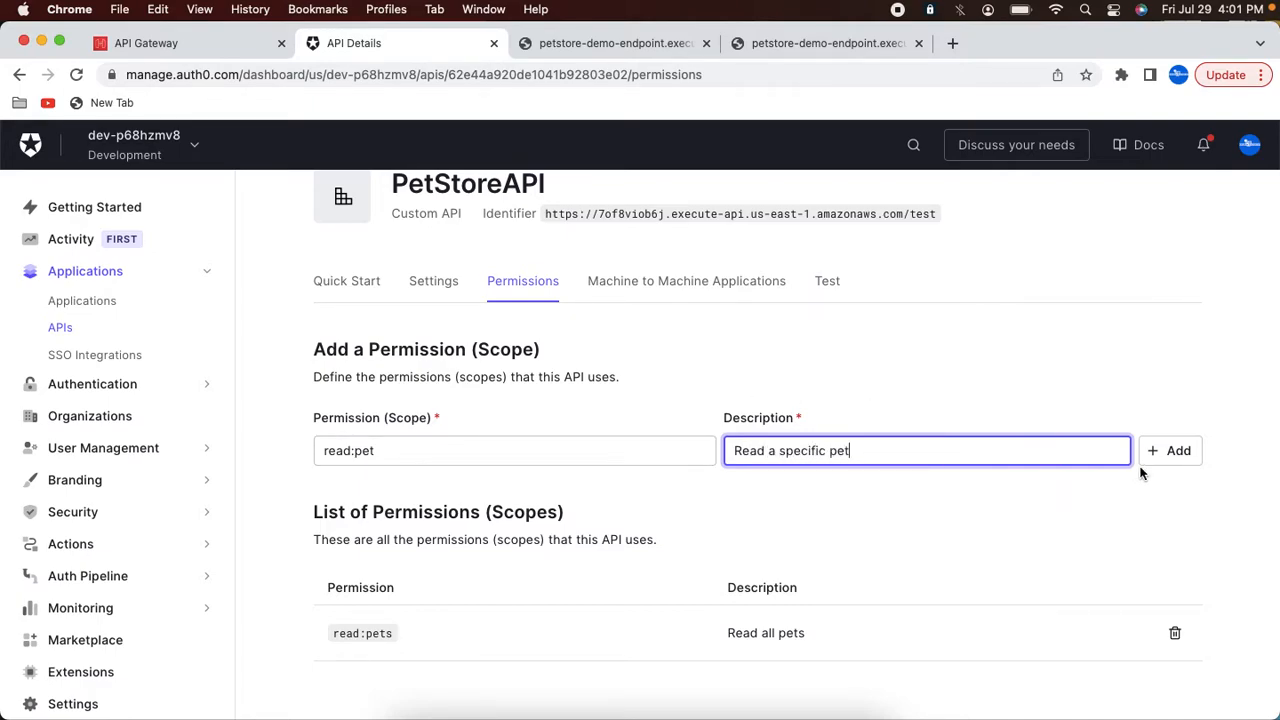
{"action": "left_click", "coordinate": [1172, 458]}
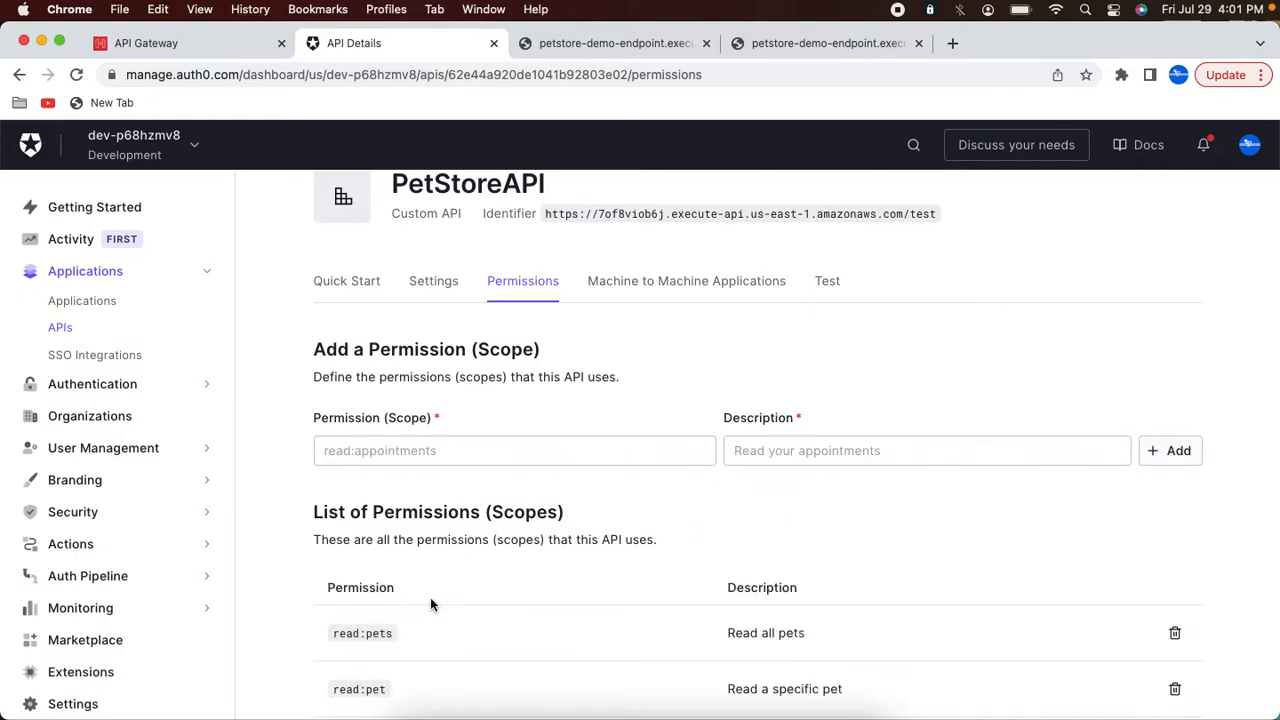
Step: Create a Machine to Machine application named PetStoreAuth0App
{"action": "scroll", "coordinate": [366, 455], "scroll_direction": "up", "scroll_amount": 2}
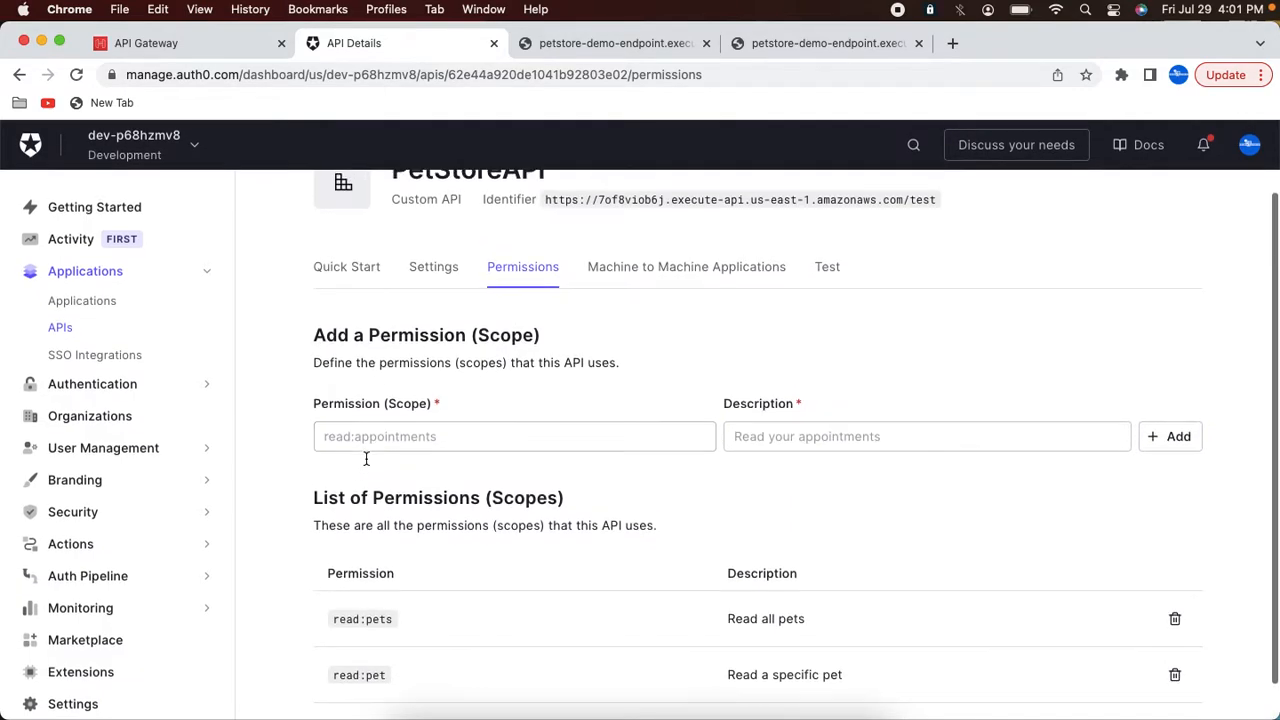
{"action": "left_click", "coordinate": [103, 308]}
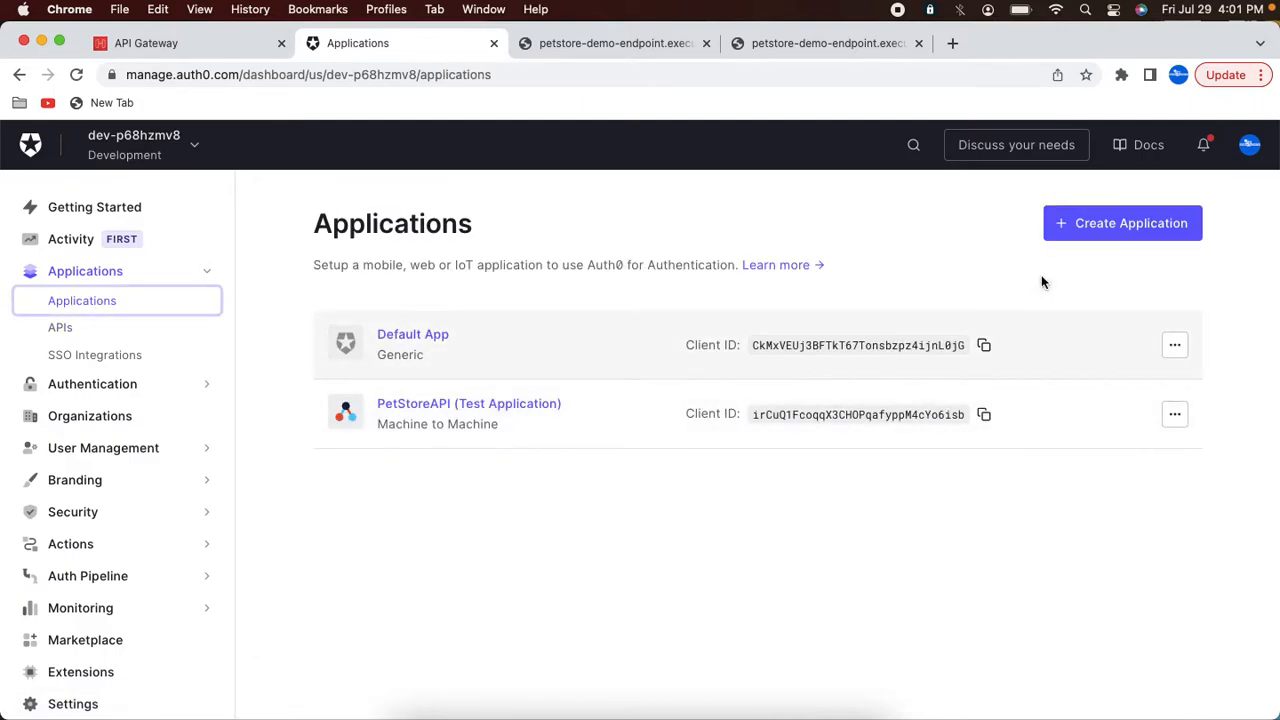
{"action": "left_click", "coordinate": [1110, 228]}
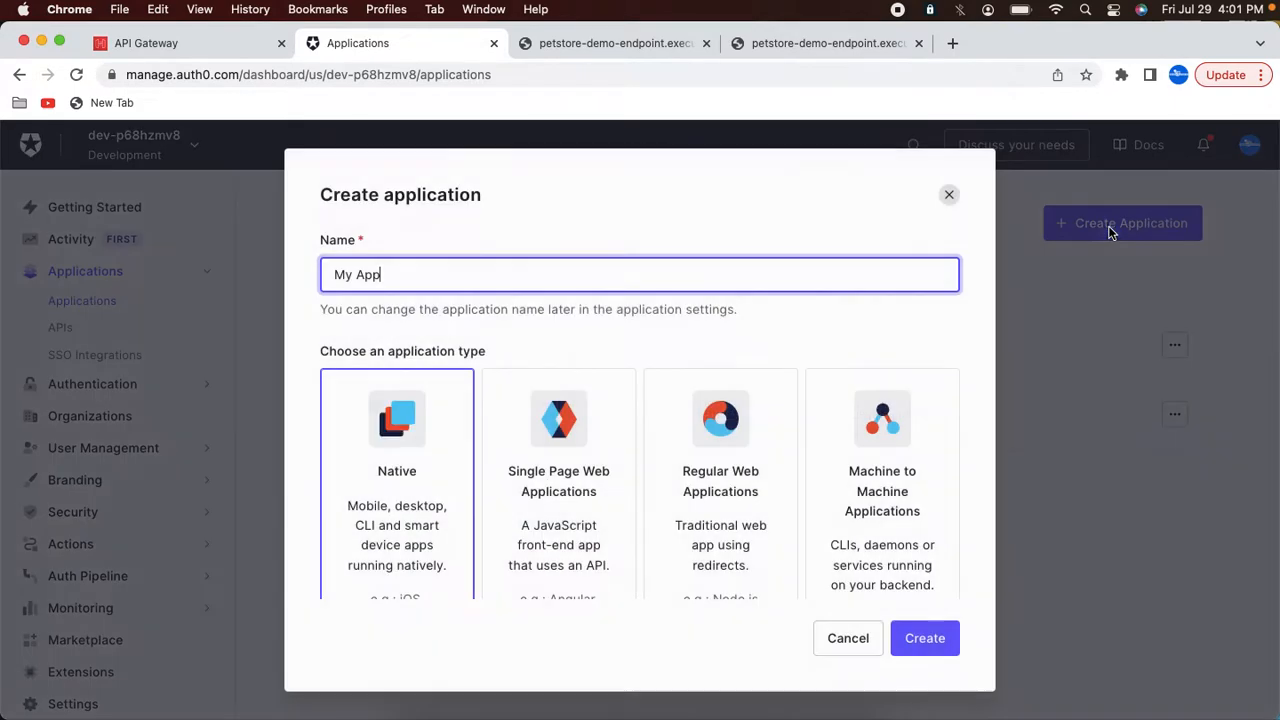
{"action": "triple_click", "coordinate": [411, 277]}
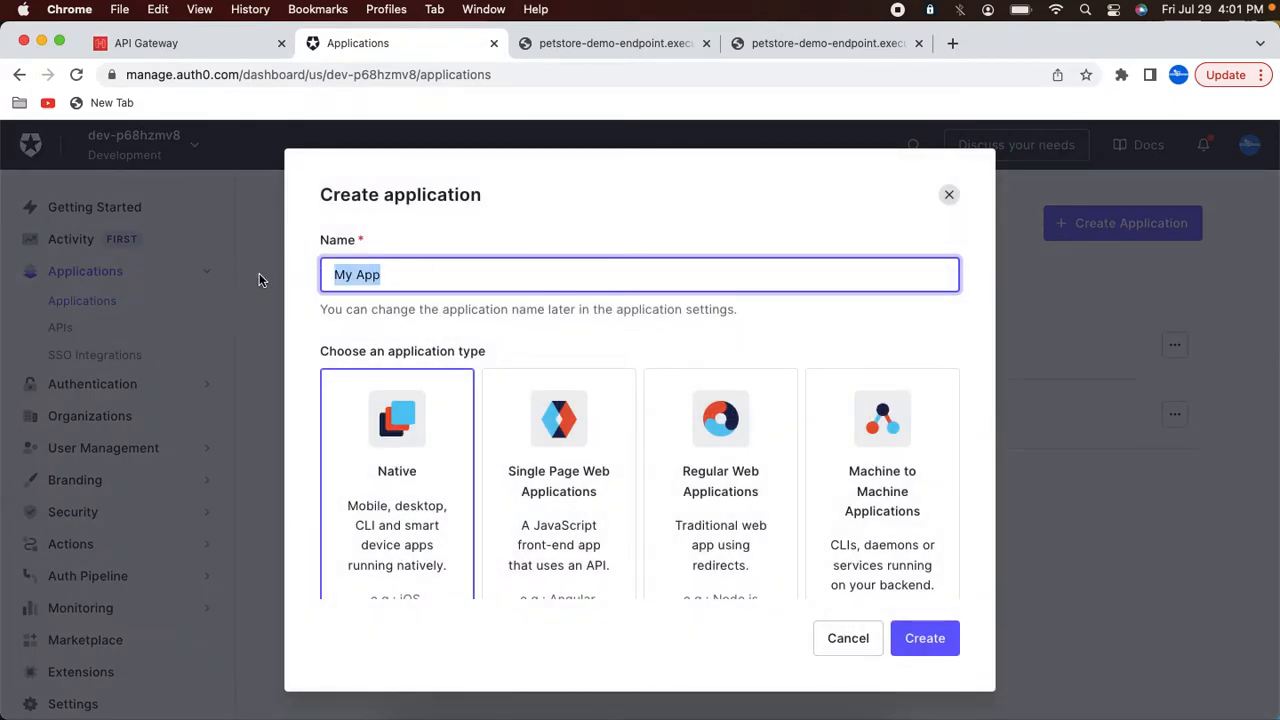
{"action": "type", "text": "PetStoreAuth0"}
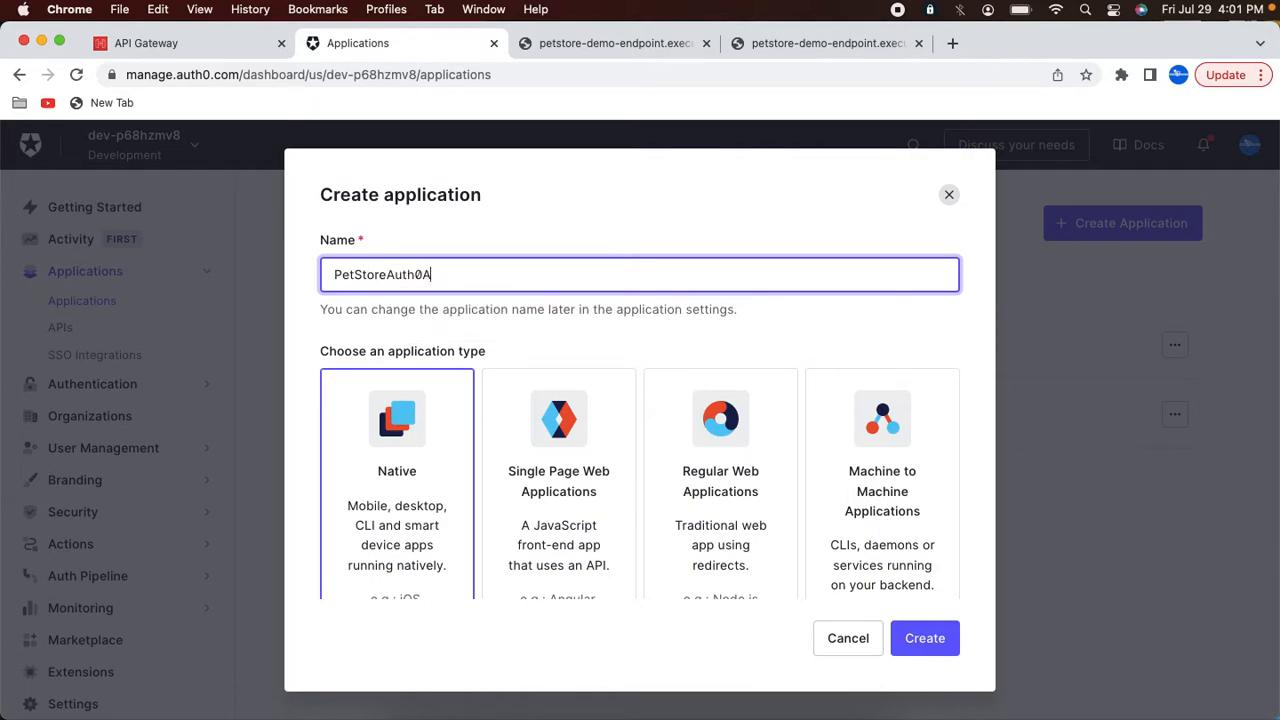
{"action": "left_click", "coordinate": [907, 455]}
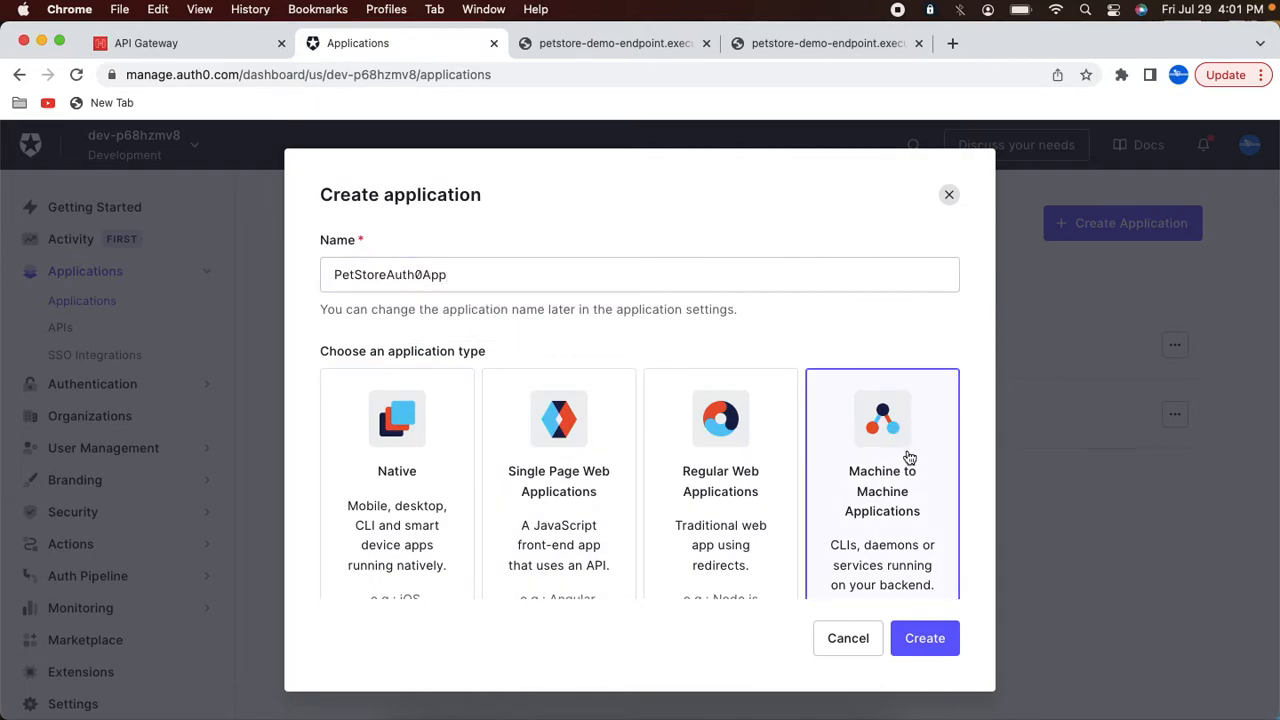
{"action": "left_click", "coordinate": [919, 636]}
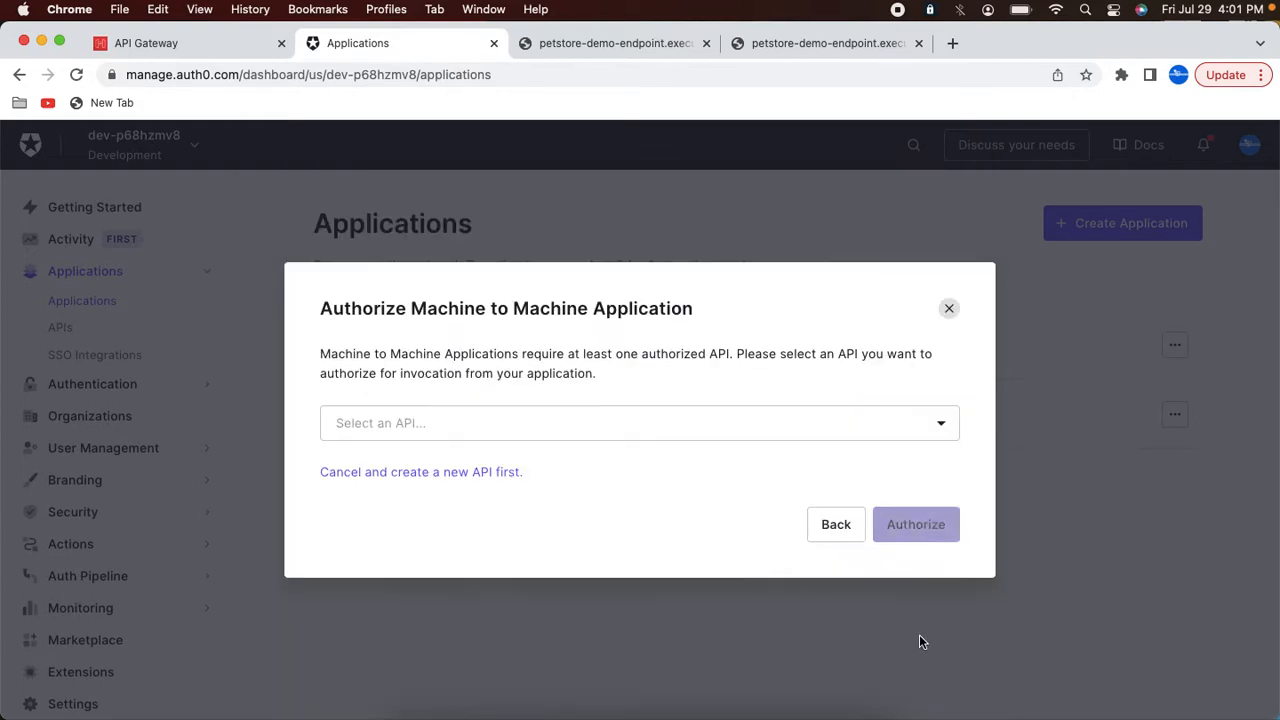
Step: Authorize PetStoreAuth0App for PetStoreAPI, granting both read:pets and read:pet permissions
{"action": "left_click", "coordinate": [475, 415]}
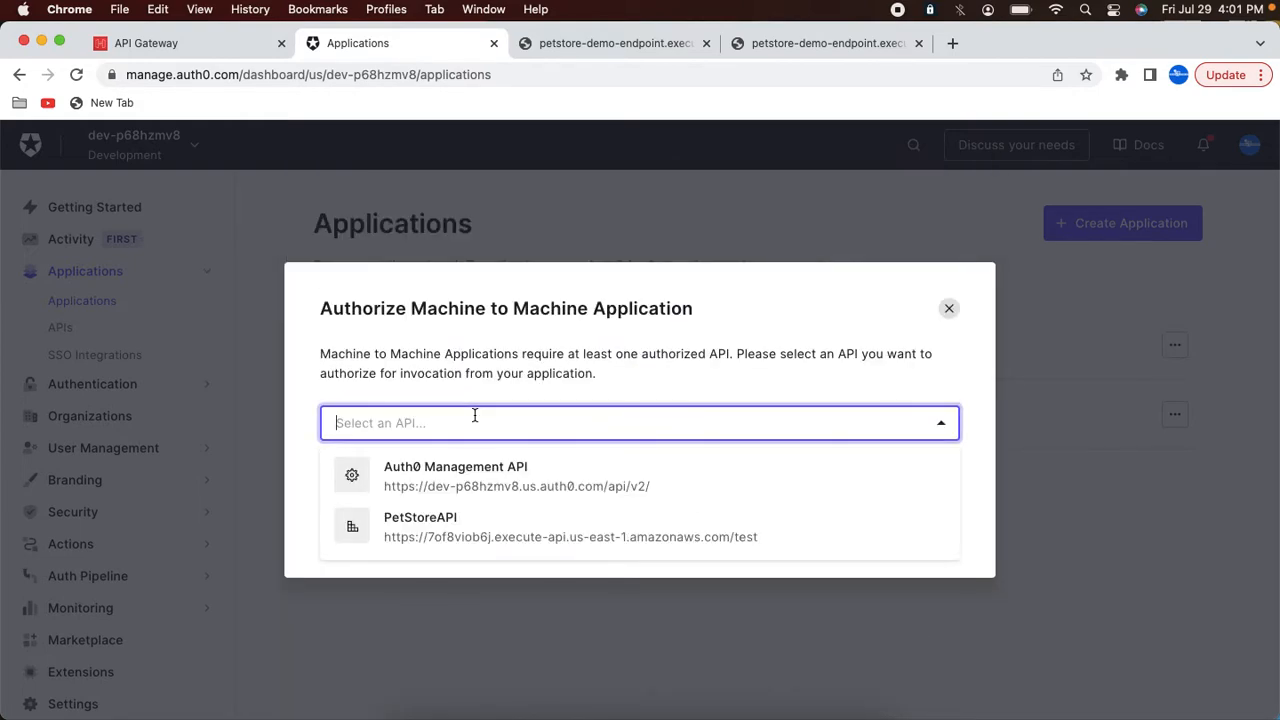
{"action": "left_click", "coordinate": [453, 527]}
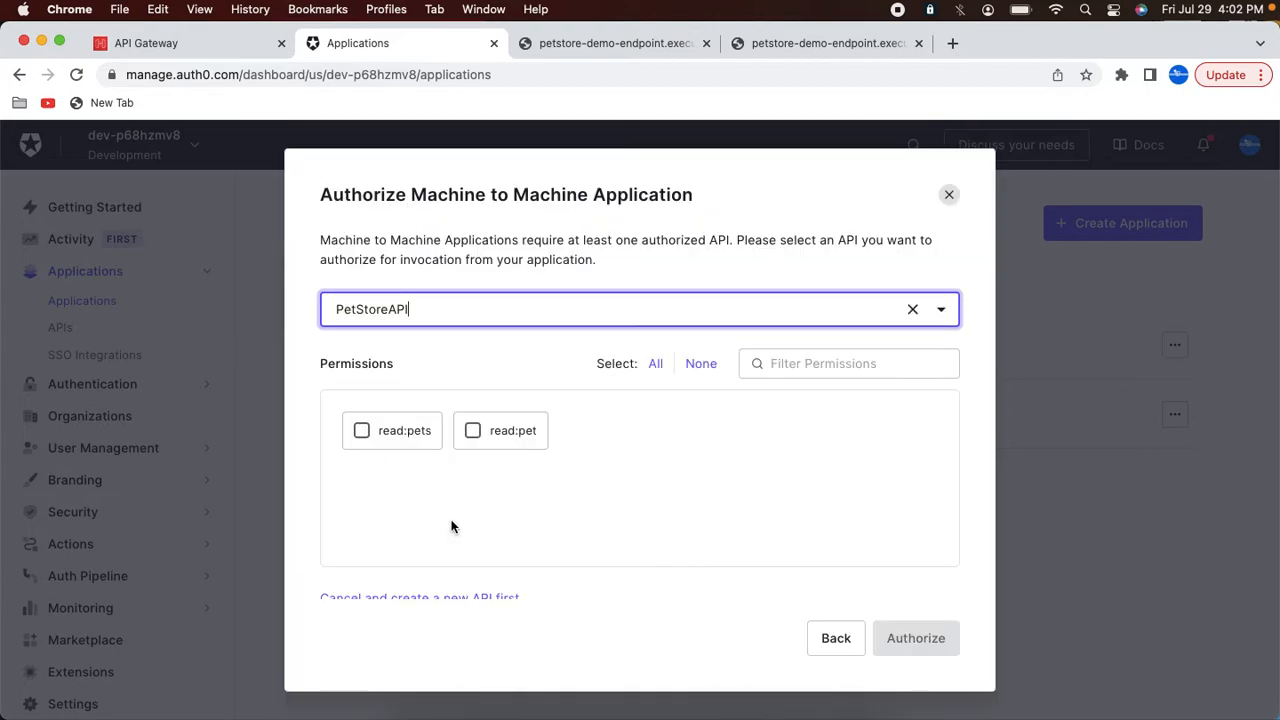
{"action": "left_click", "coordinate": [363, 432]}
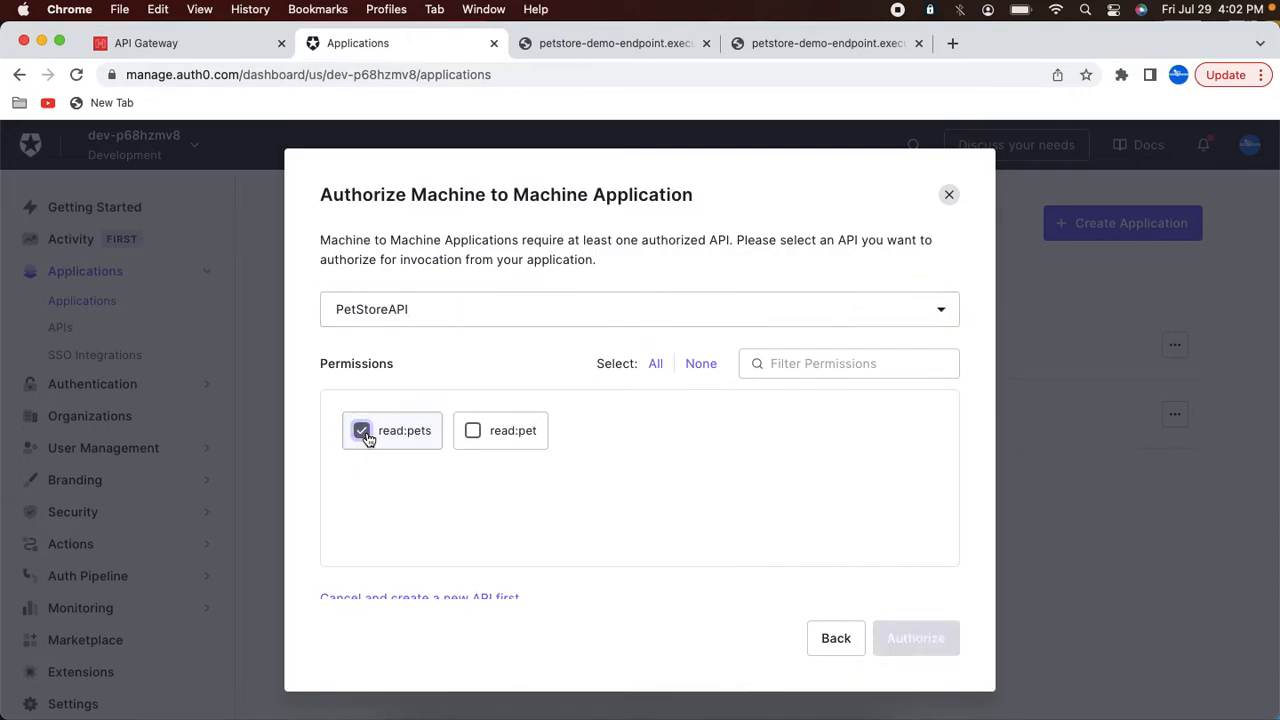
{"action": "left_click", "coordinate": [474, 436]}
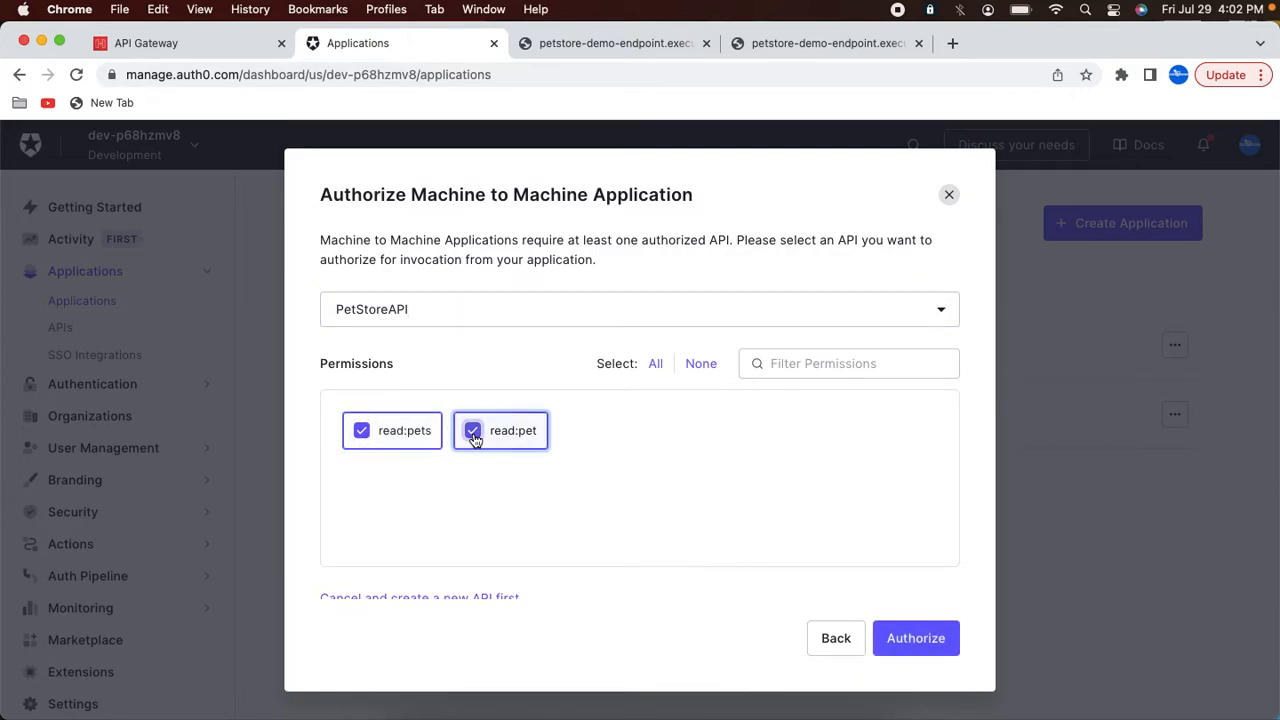
{"action": "left_click", "coordinate": [936, 641]}
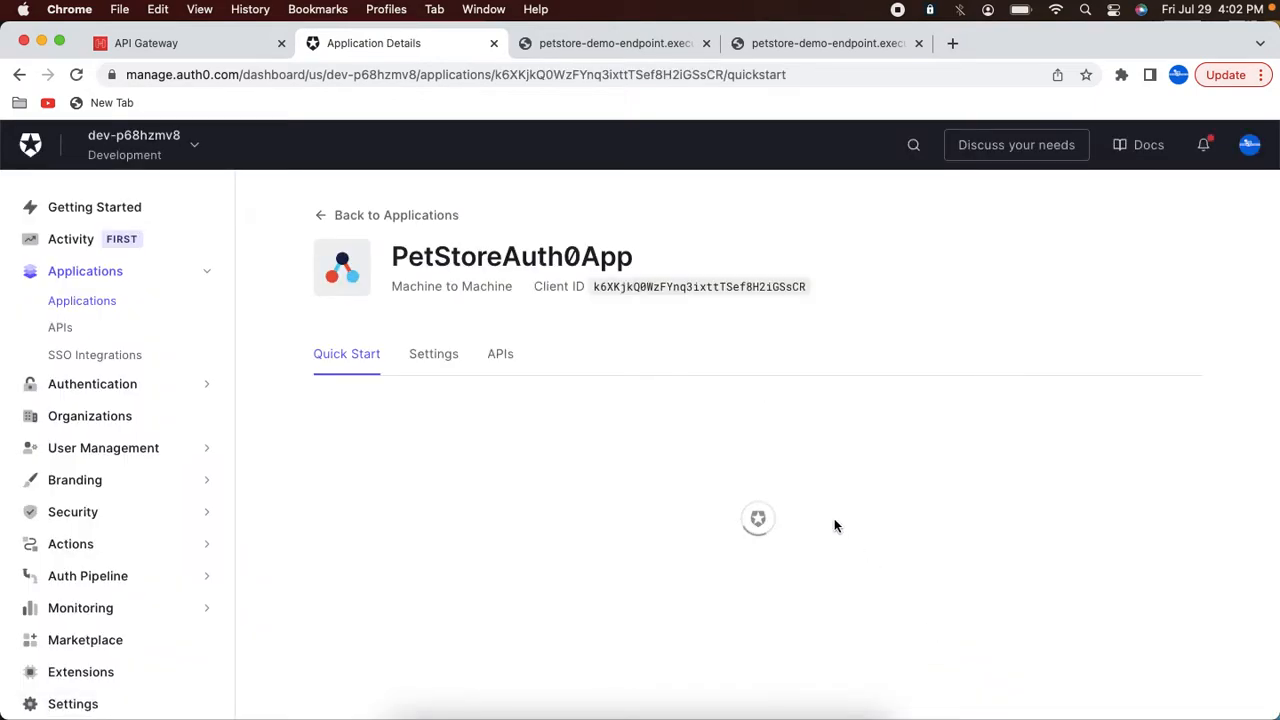
Step: Review PetStoreAuth0App's quick start and the permissions granted for PetStoreAPI
{"action": "scroll", "coordinate": [834, 518], "scroll_direction": "down", "scroll_amount": 2}
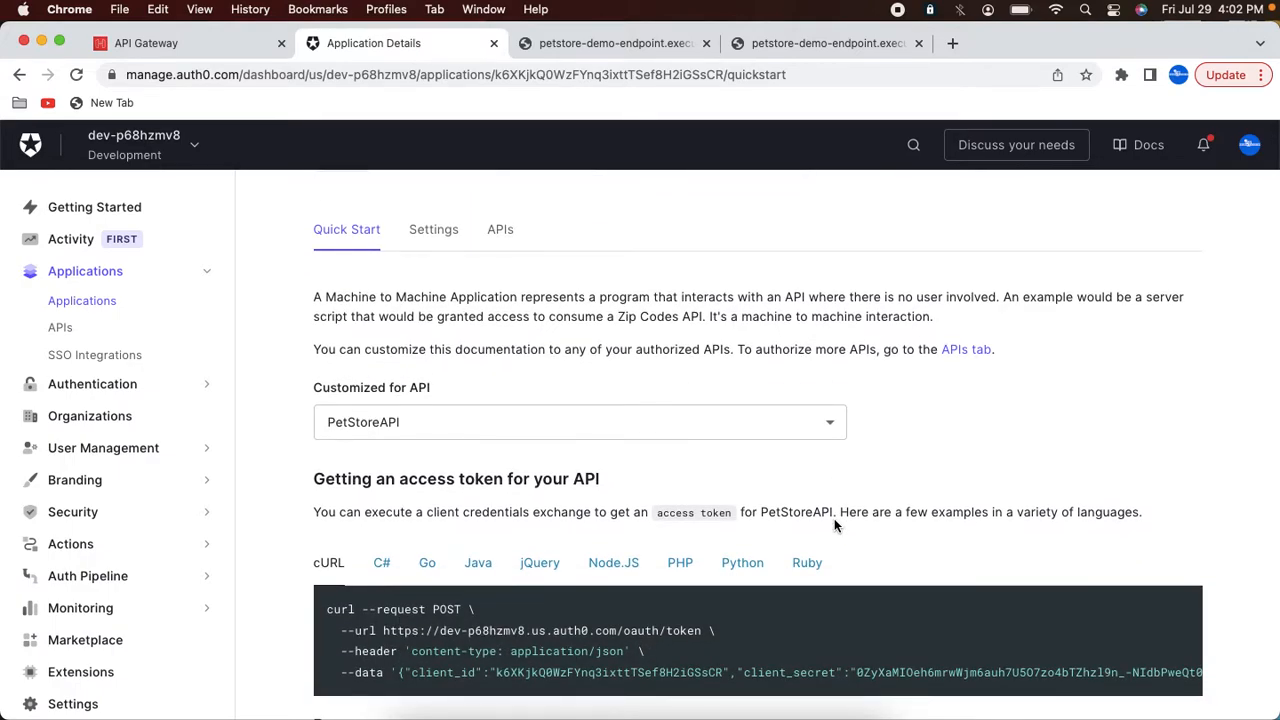
{"action": "scroll", "coordinate": [834, 518], "scroll_direction": "up", "scroll_amount": 2}
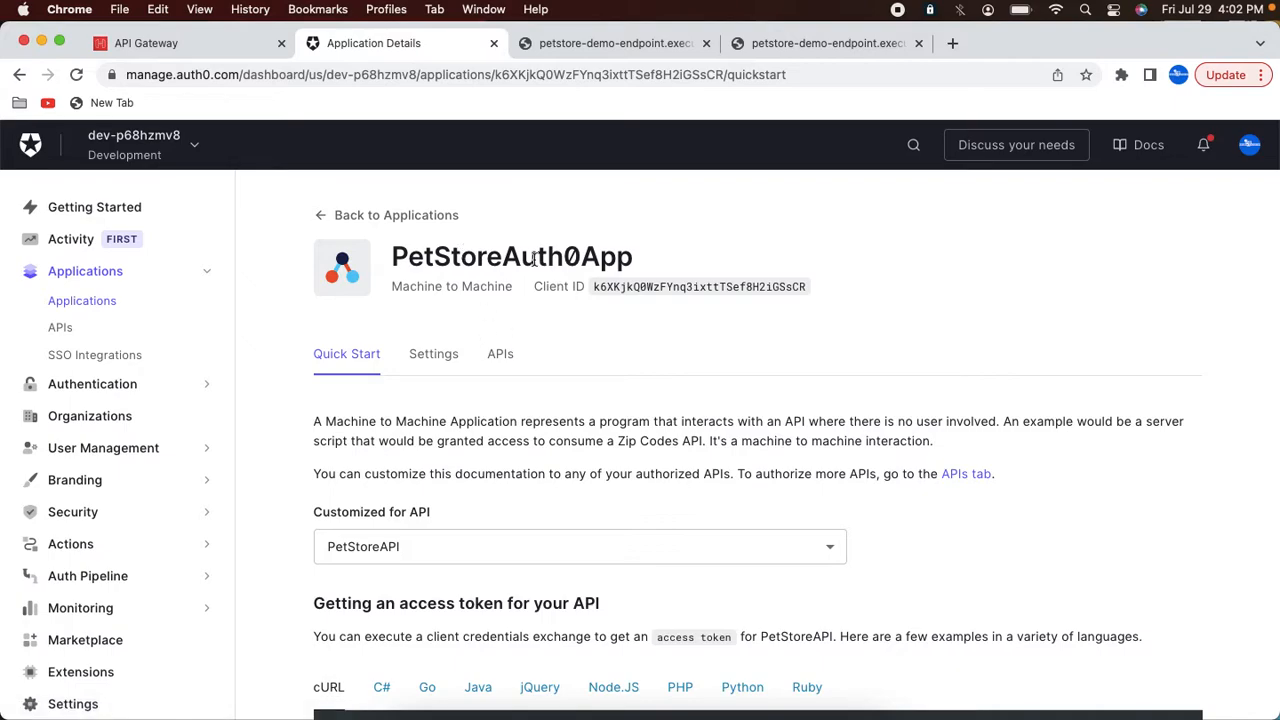
{"action": "left_click", "coordinate": [507, 356]}
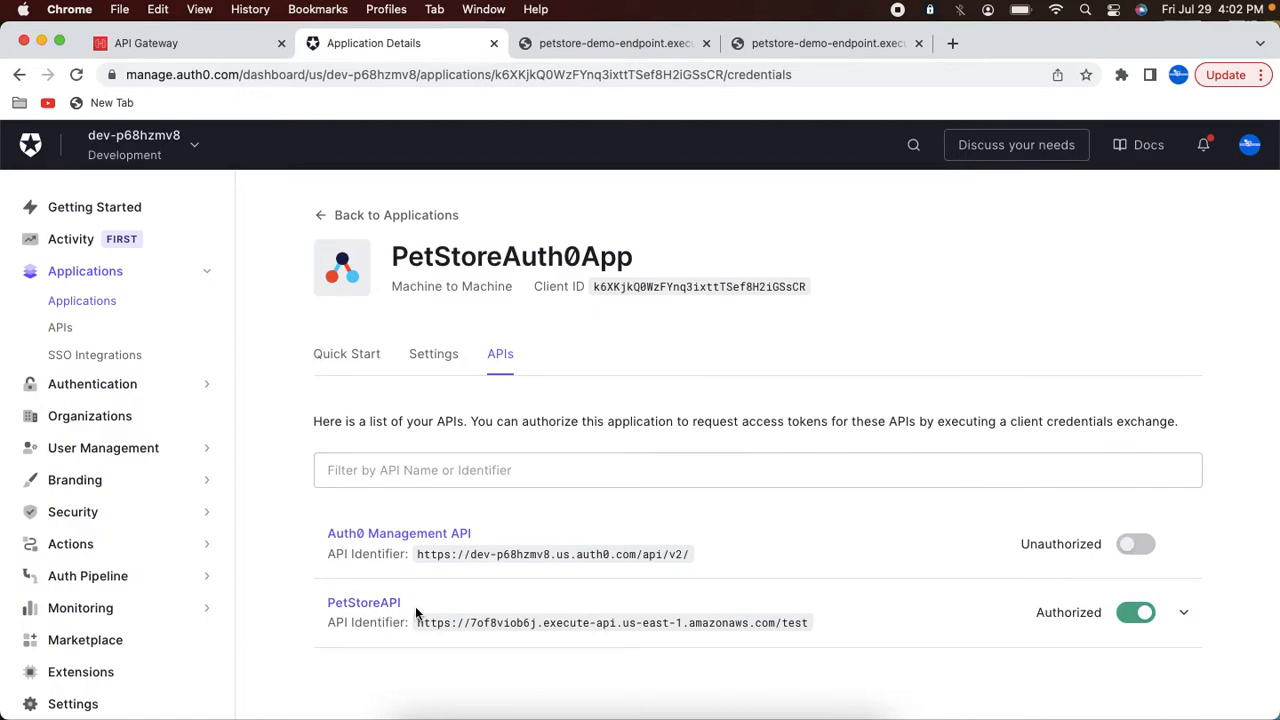
{"action": "left_click", "coordinate": [1183, 612]}
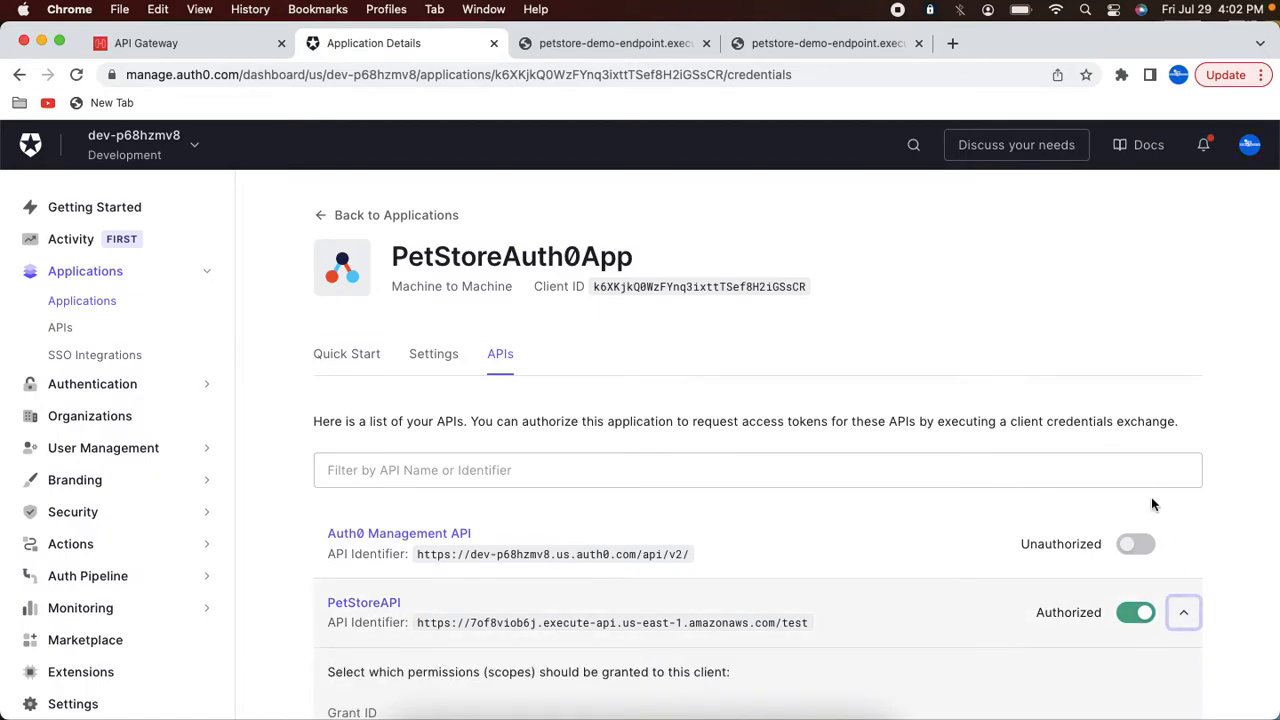
{"action": "scroll", "coordinate": [703, 648], "scroll_direction": "down", "scroll_amount": 3}
{"action": "scroll", "coordinate": [472, 596], "scroll_direction": "down", "scroll_amount": 4}
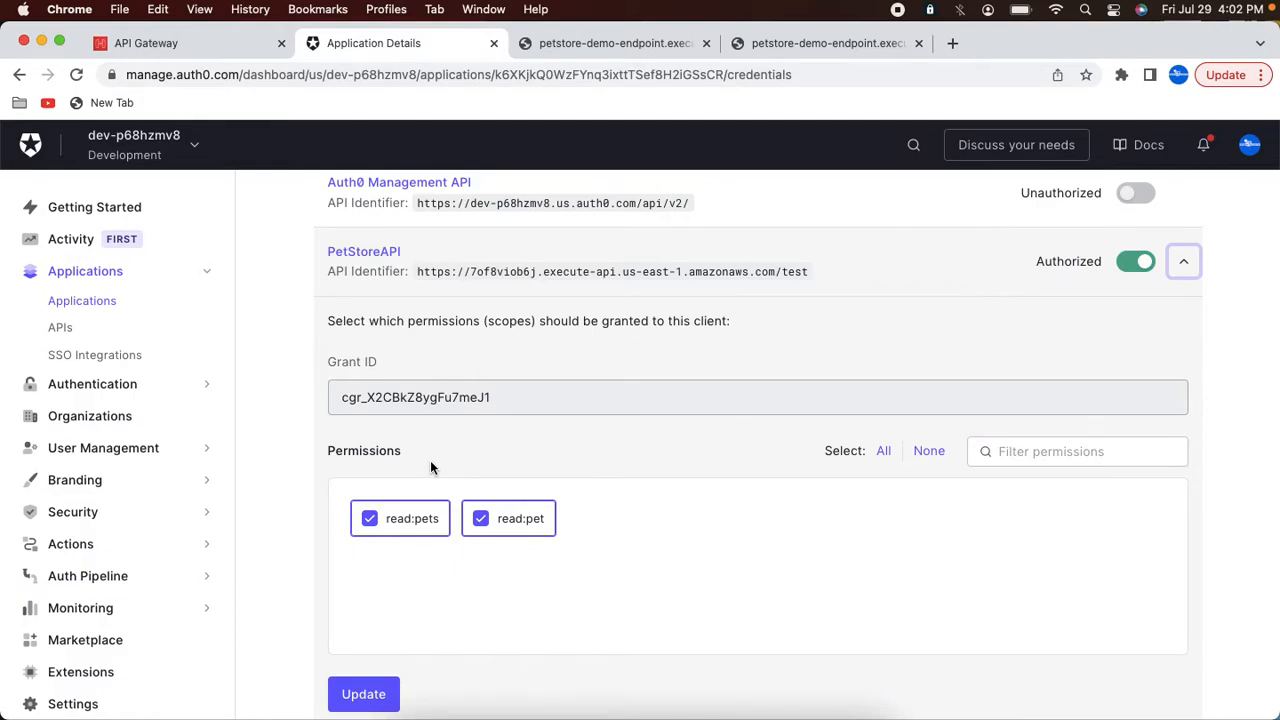
{"action": "scroll", "coordinate": [430, 460], "scroll_direction": "up", "scroll_amount": 4}
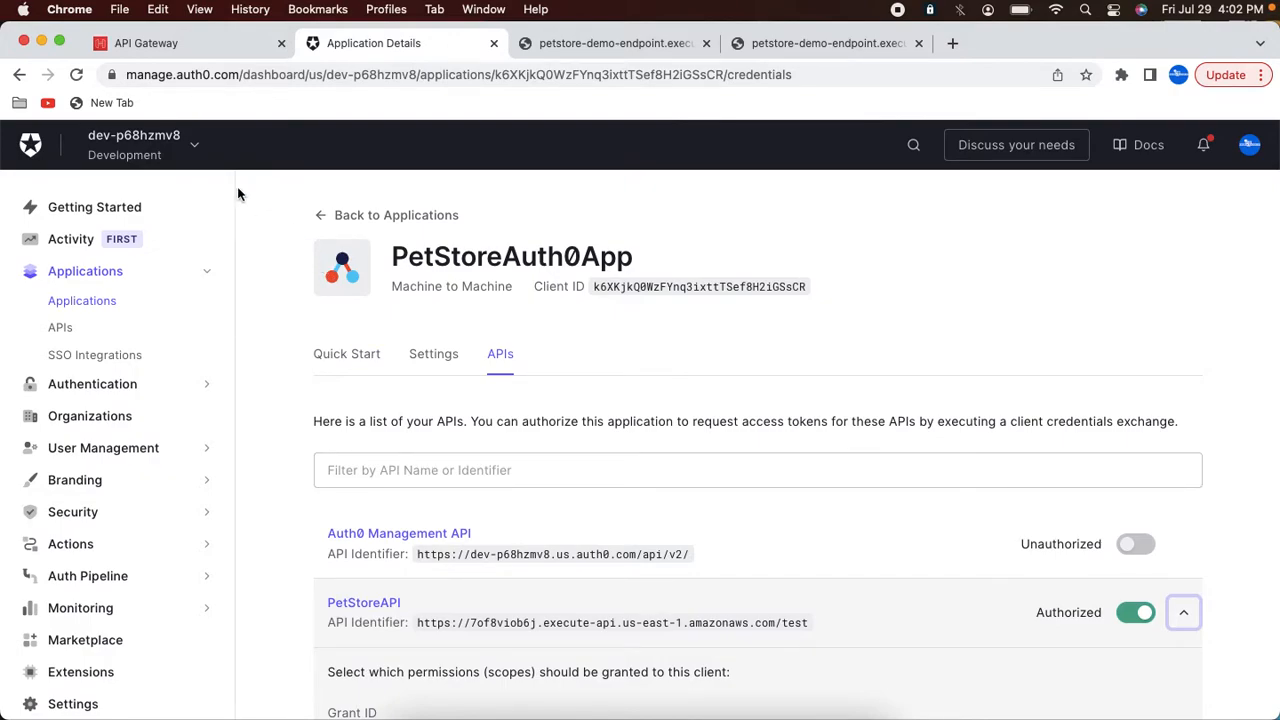
Step: Start creating a JWT authorizer for the API Gateway API and name it Auth0PetAuthorizer
{"action": "left_click", "coordinate": [195, 46]}
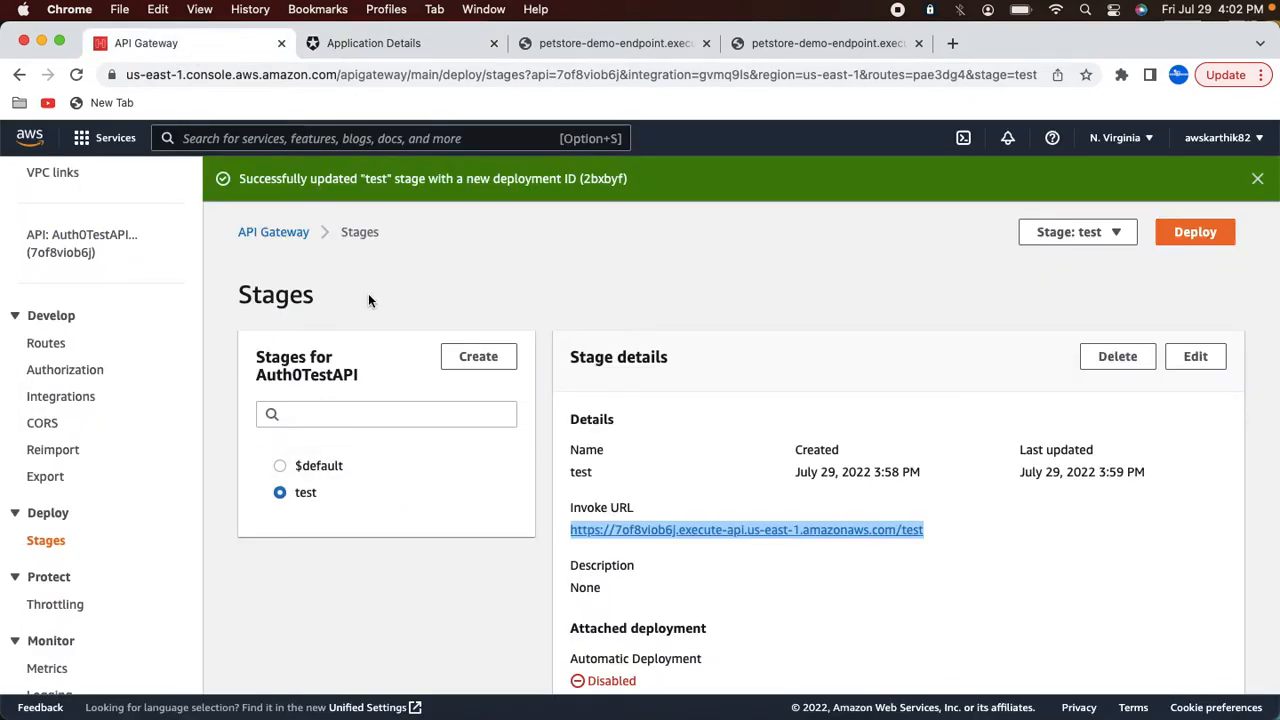
{"action": "left_click", "coordinate": [64, 376]}
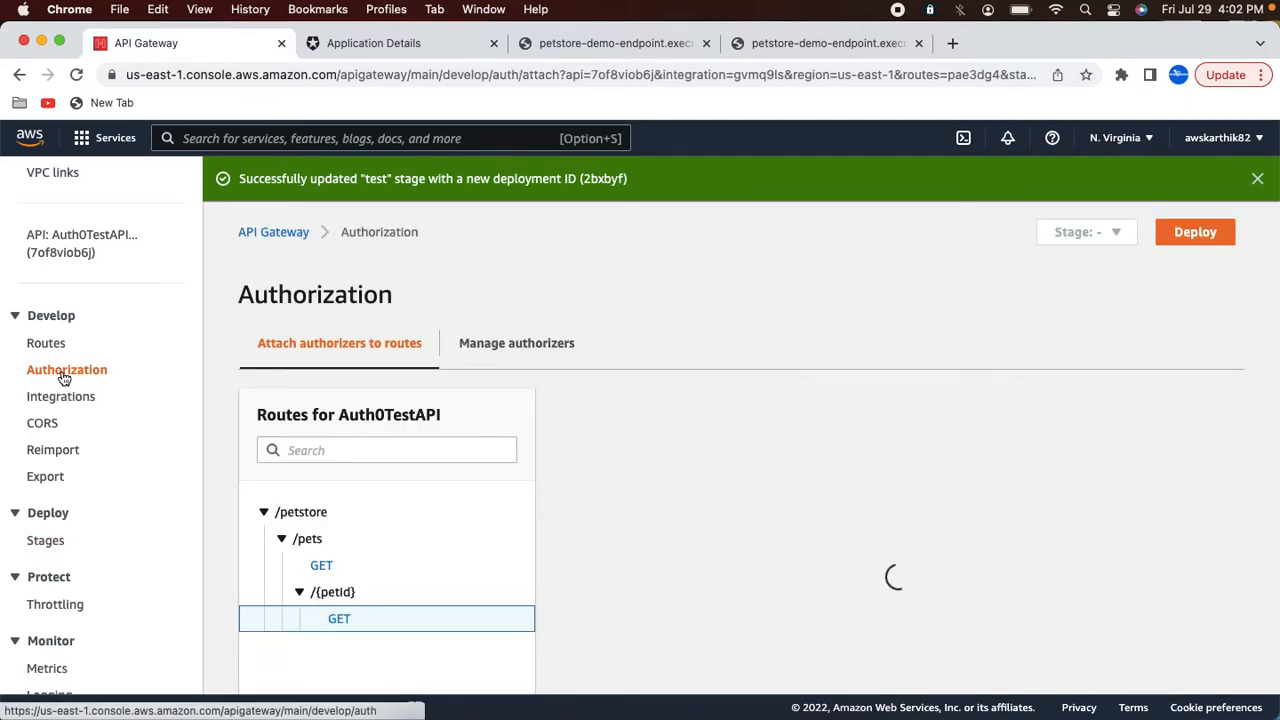
{"action": "left_click", "coordinate": [507, 350]}
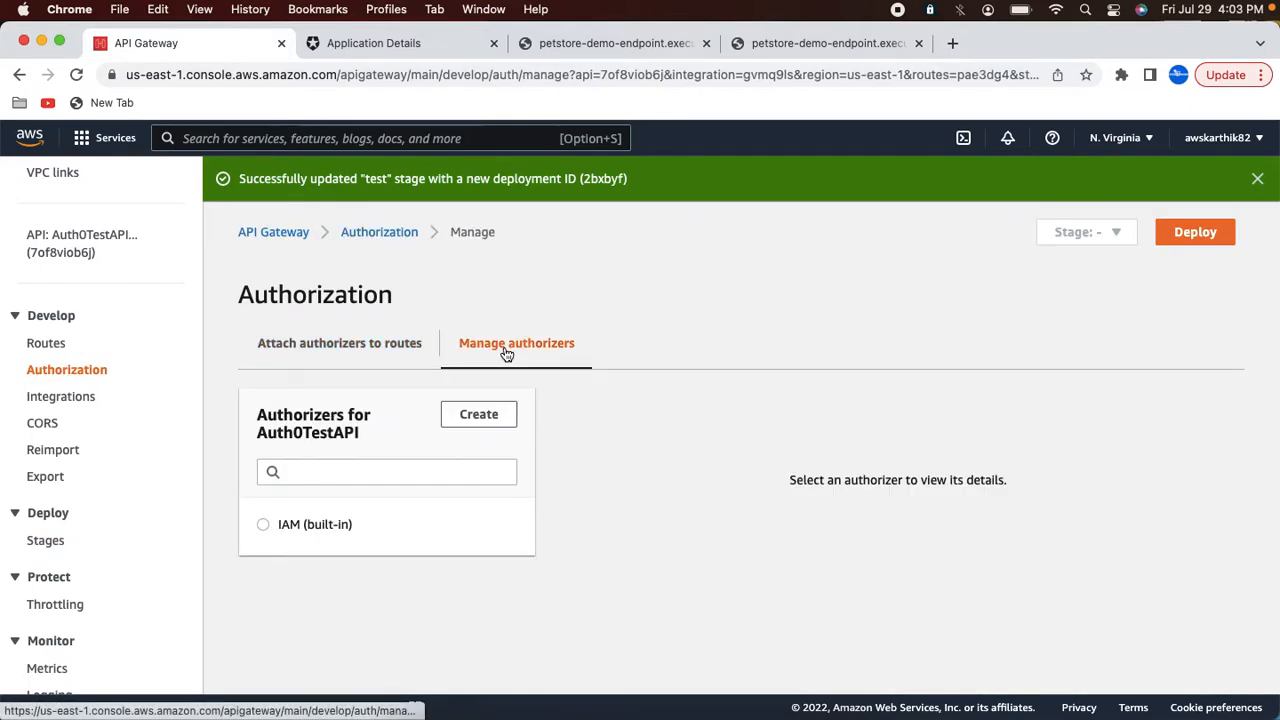
{"action": "left_click", "coordinate": [500, 418]}
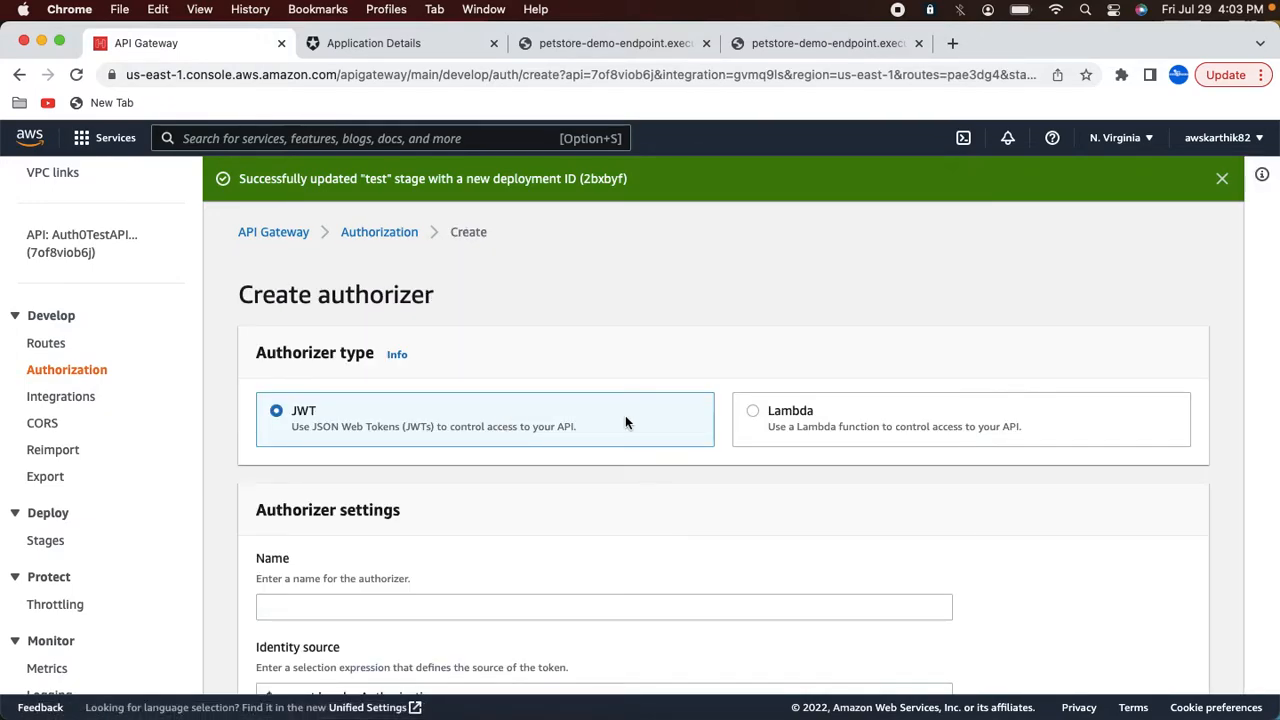
{"action": "scroll", "coordinate": [625, 420], "scroll_direction": "down", "scroll_amount": 3}
{"action": "left_click", "coordinate": [335, 448]}
{"action": "type", "text": "Auth0"}
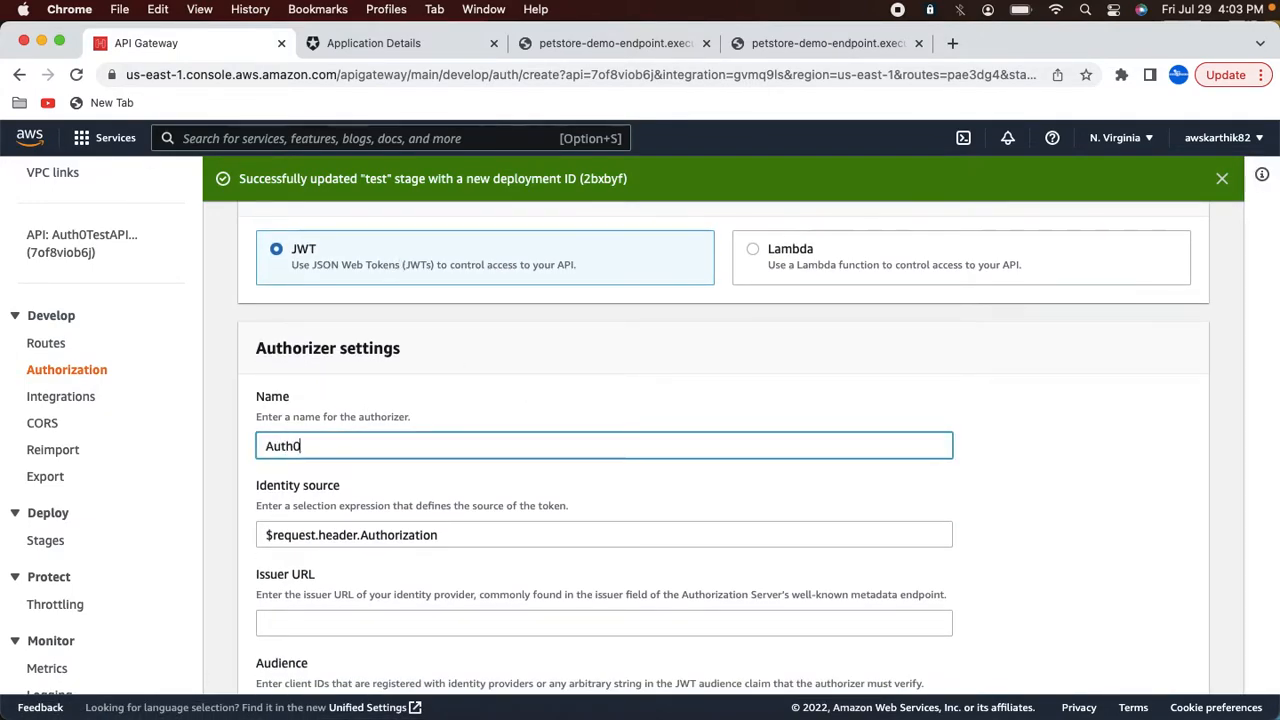
{"action": "type", "text": "PetAuthorizer"}
{"action": "scroll", "coordinate": [314, 488], "scroll_direction": "down", "scroll_amount": 3}
{"action": "left_click", "coordinate": [306, 482]}
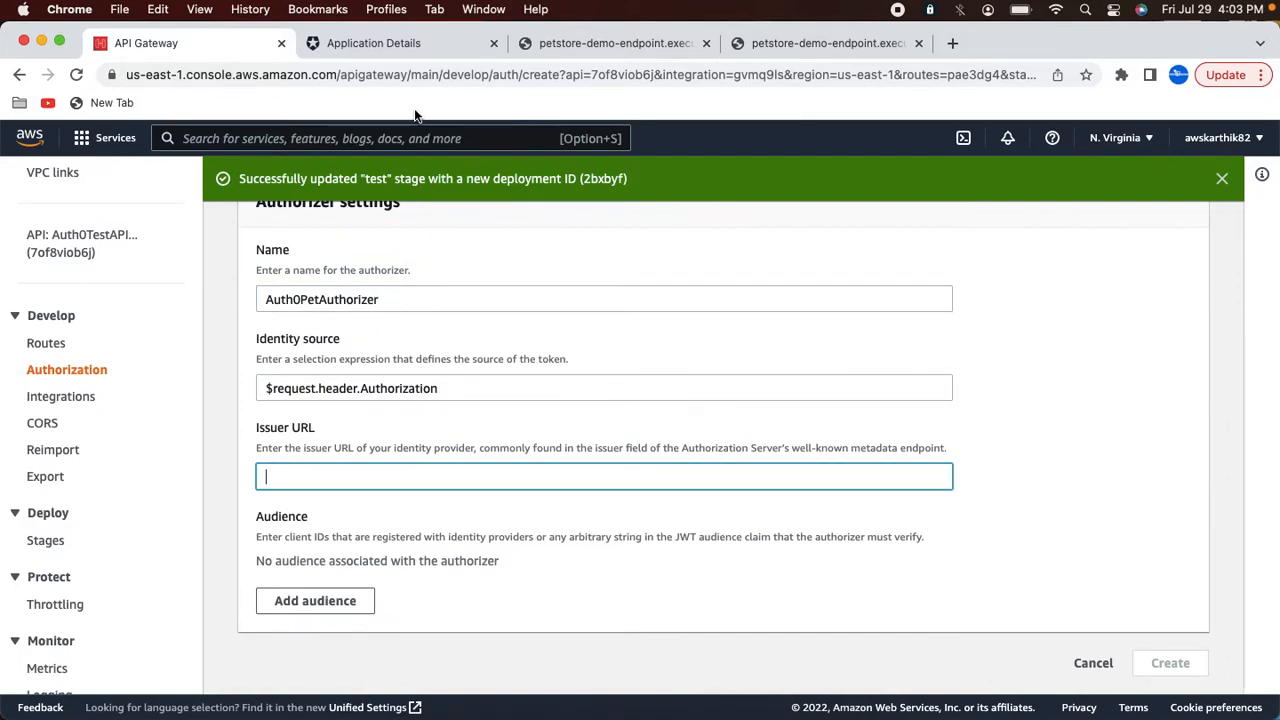
Step: Examine the Auth0 tenant settings tabs to find the tenant's domain
{"action": "left_click", "coordinate": [396, 45]}
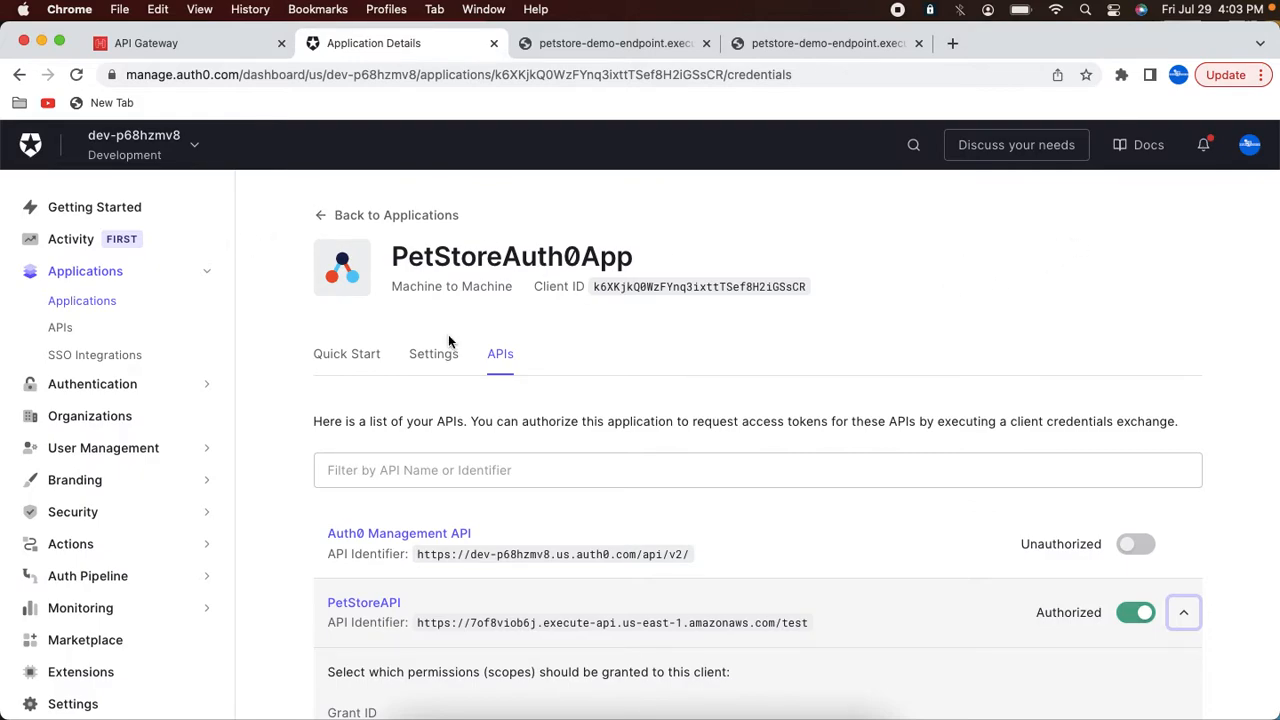
{"action": "left_click", "coordinate": [197, 146]}
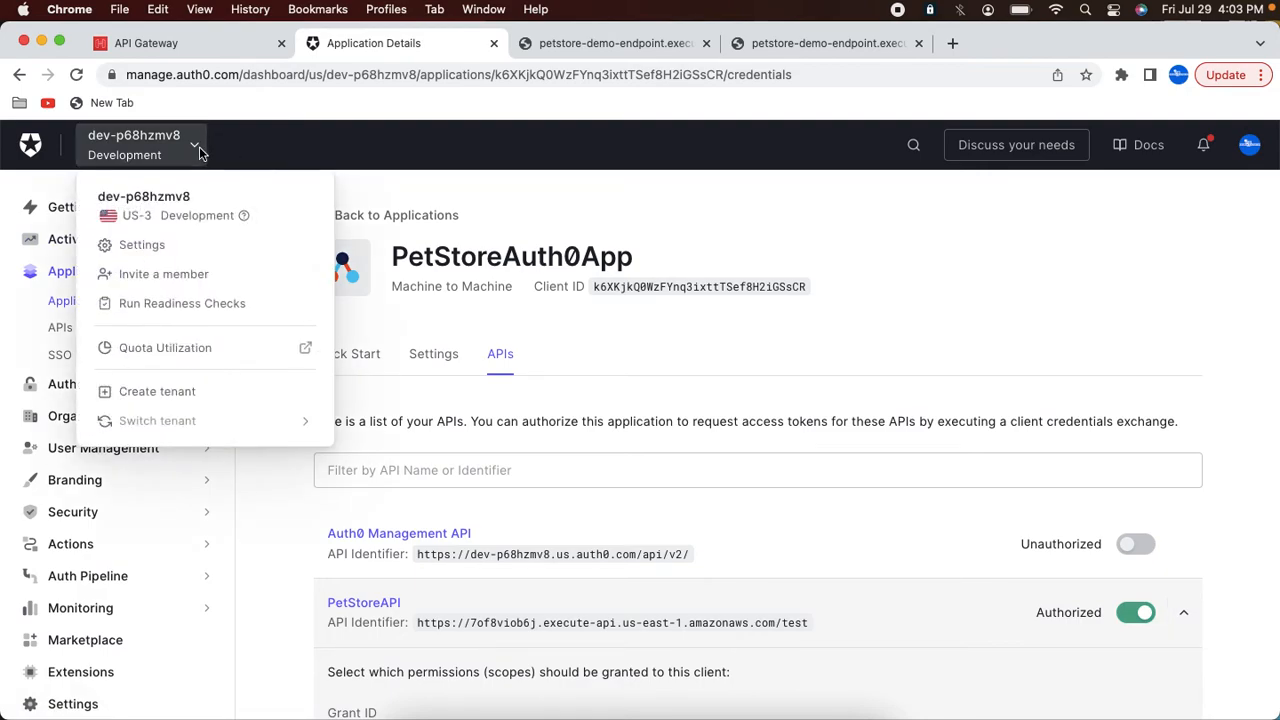
{"action": "left_click", "coordinate": [161, 247]}
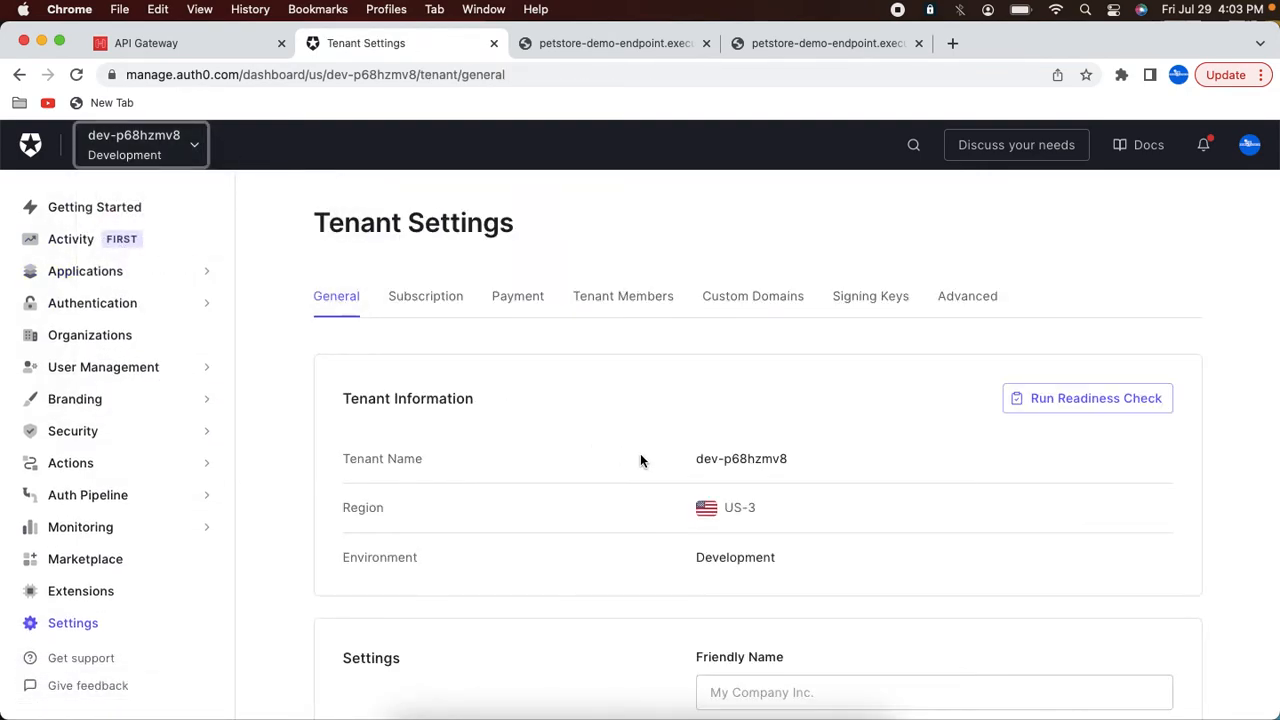
{"action": "scroll", "coordinate": [641, 460], "scroll_direction": "down", "scroll_amount": 10}
{"action": "scroll", "coordinate": [641, 460], "scroll_direction": "down", "scroll_amount": 3}
{"action": "scroll", "coordinate": [640, 457], "scroll_direction": "up", "scroll_amount": 15}
{"action": "left_click", "coordinate": [972, 297]}
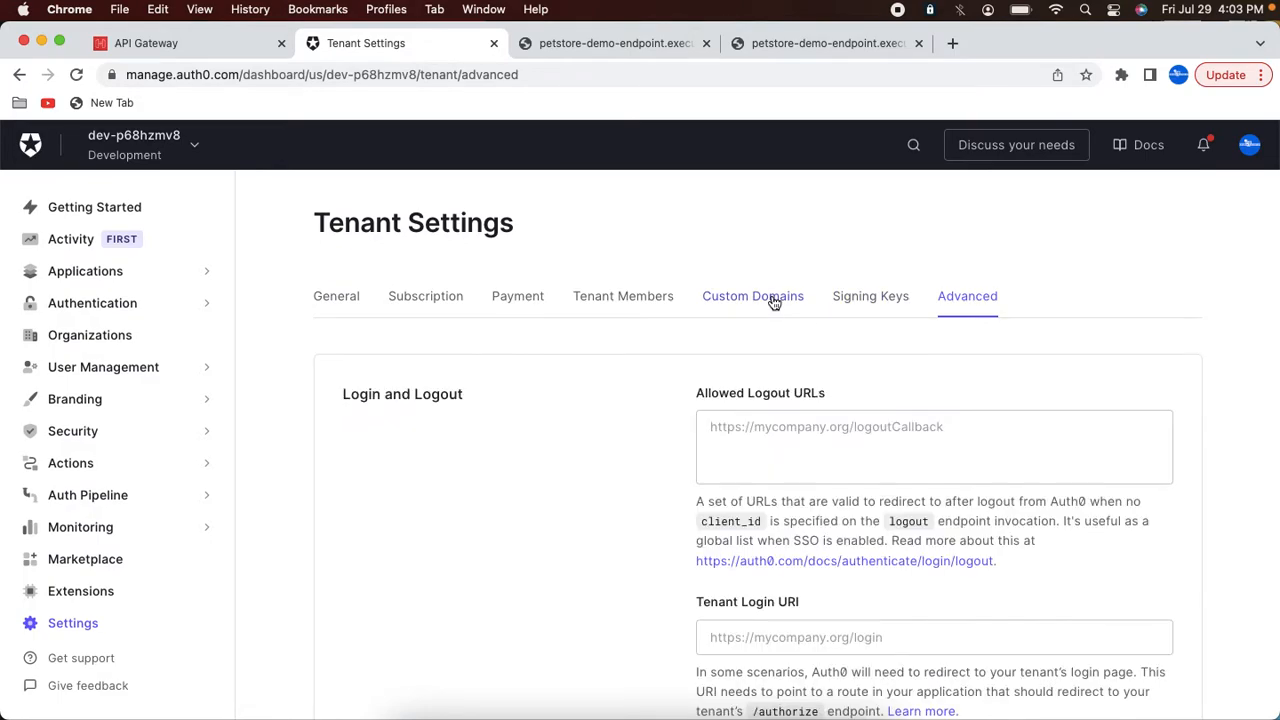
{"action": "left_click", "coordinate": [773, 303]}
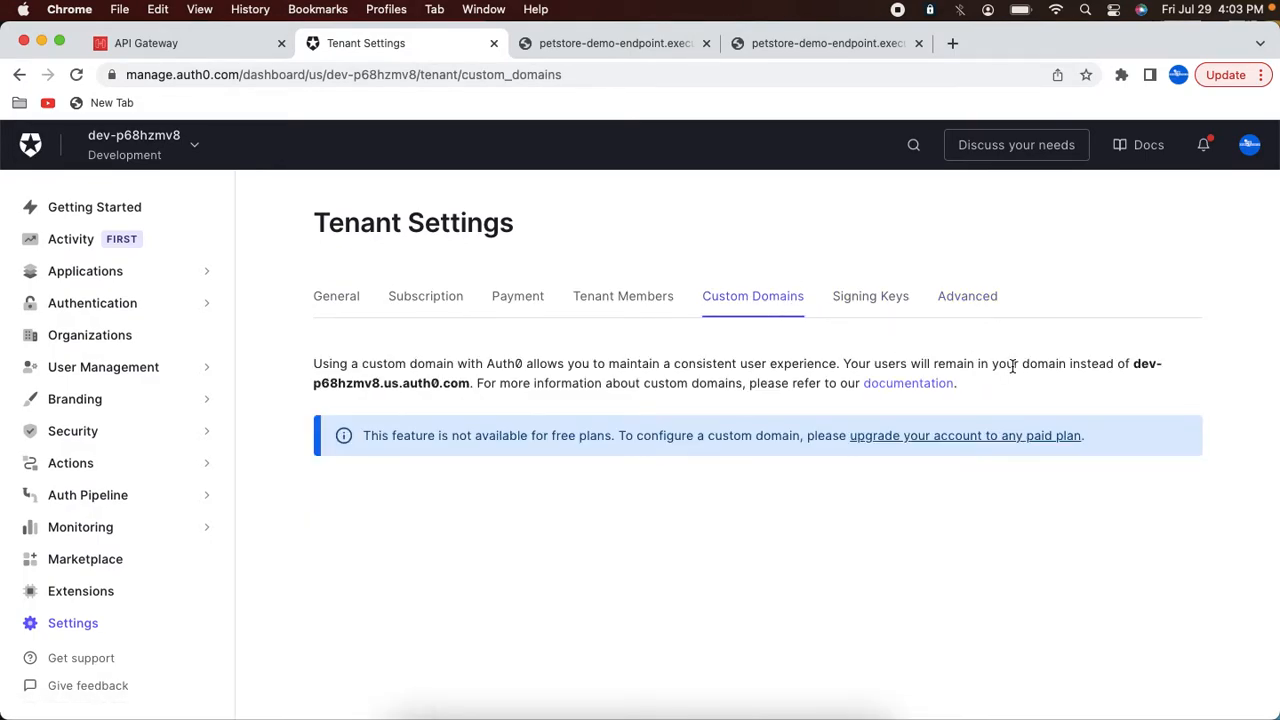
{"action": "left_click_drag", "start_coordinate": [1135, 370], "coordinate": [1142, 365]}
{"action": "left_click_drag", "start_coordinate": [469, 386], "coordinate": [470, 386]}
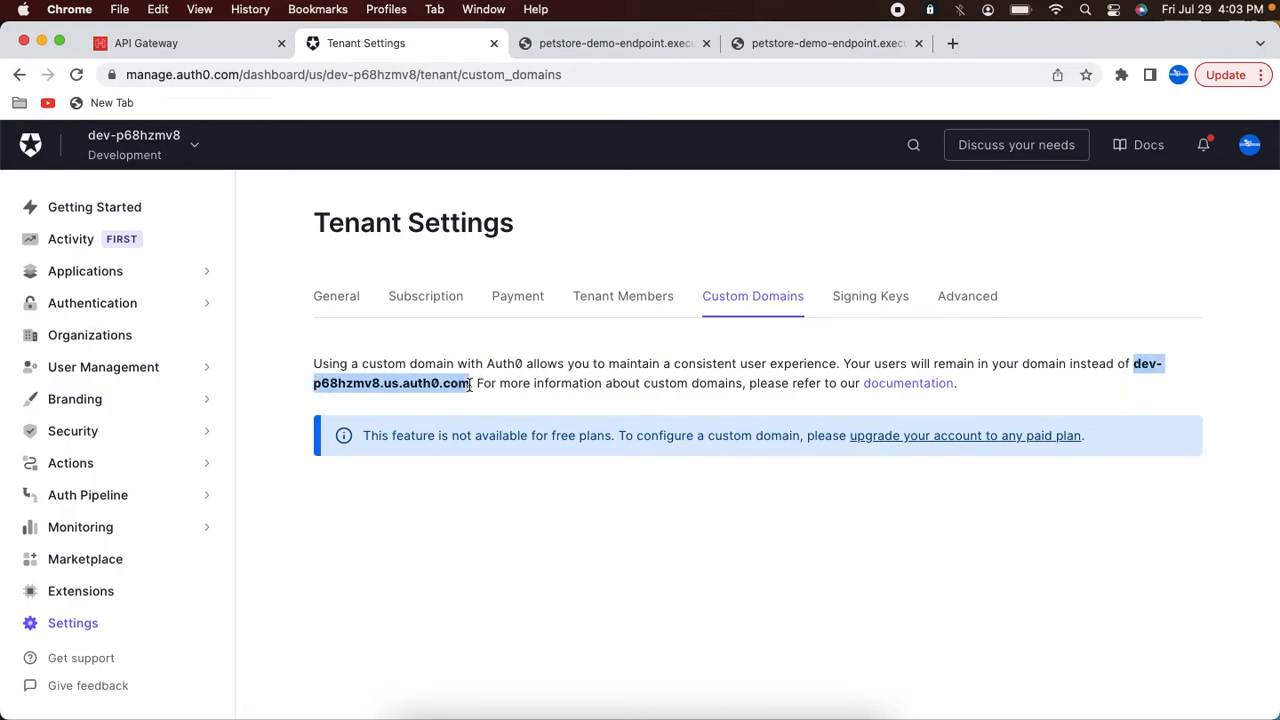
{"action": "left_click", "coordinate": [114, 280]}
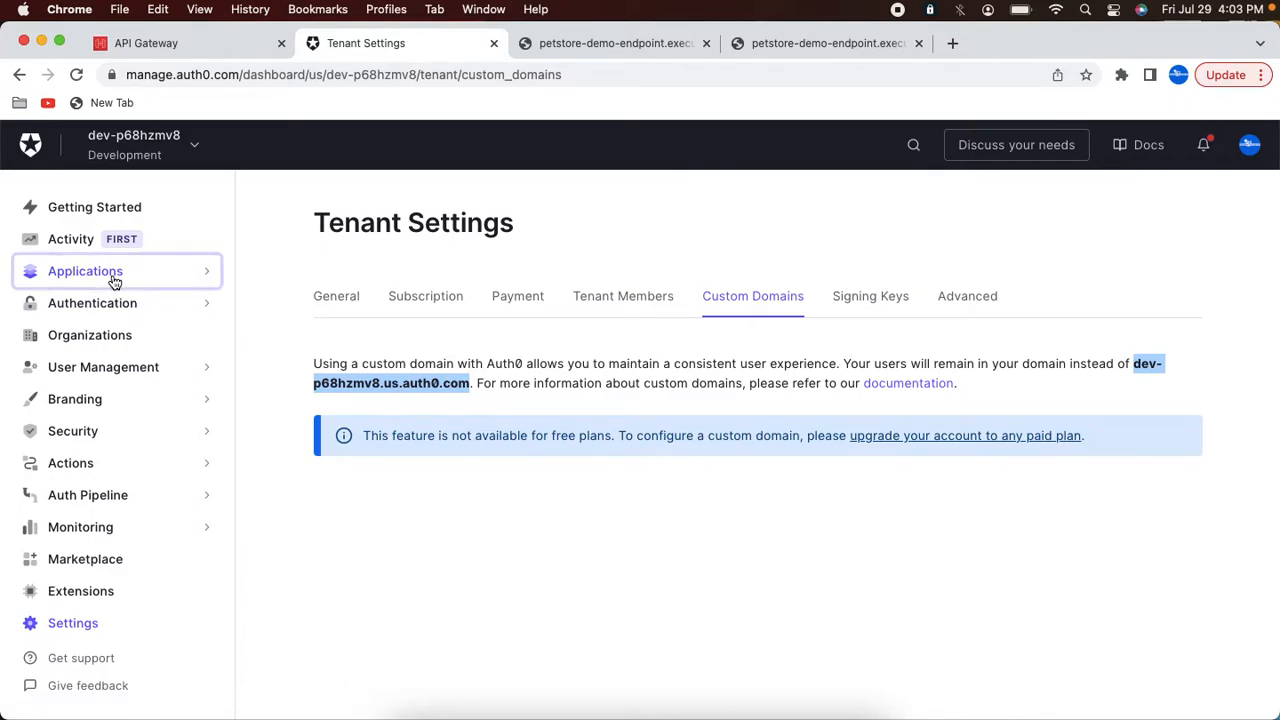
{"action": "left_click", "coordinate": [114, 300]}
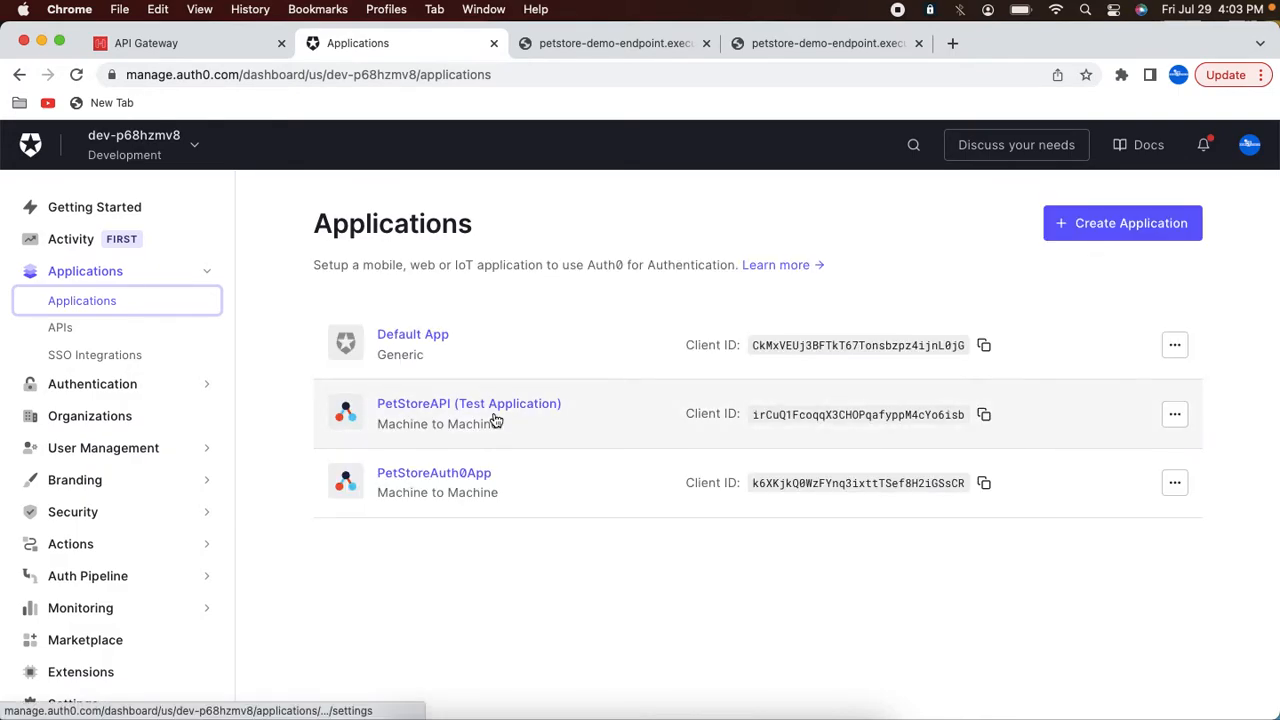
Step: Copy the OpenID Configuration URL from PetStoreAuth0App's advanced endpoint settings
{"action": "left_click", "coordinate": [430, 474]}
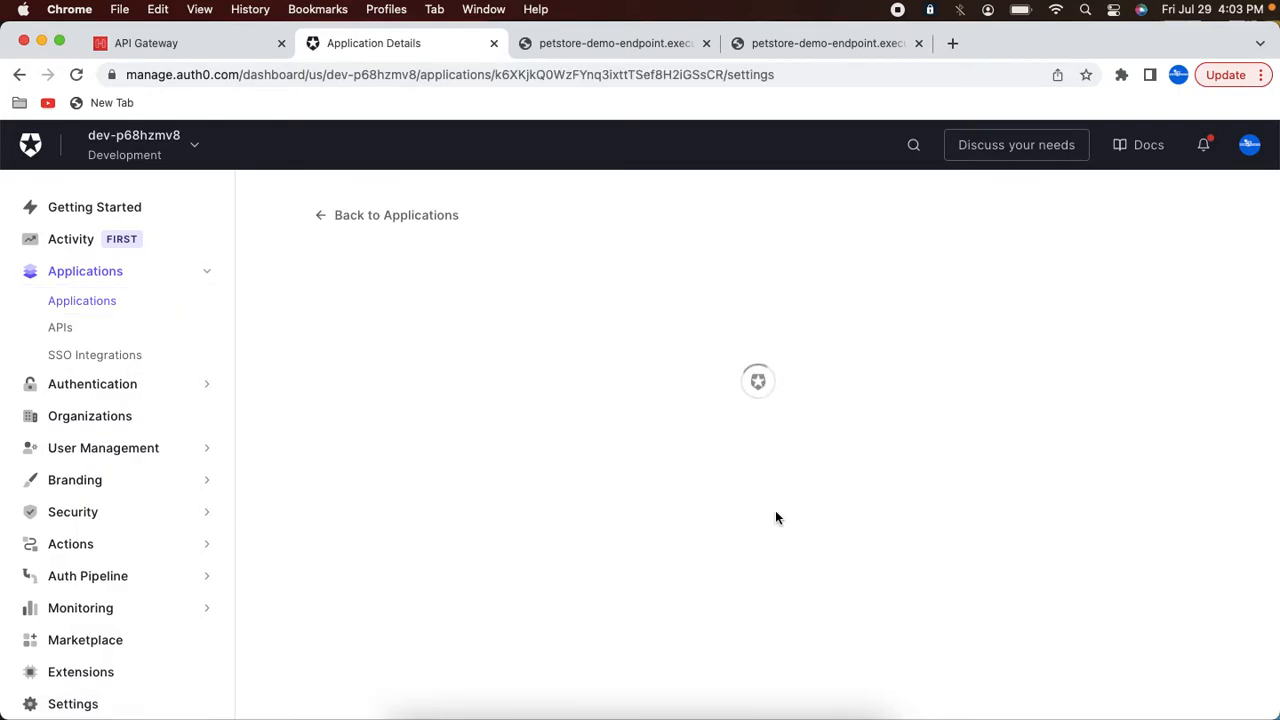
{"action": "scroll", "coordinate": [991, 467], "scroll_direction": "down", "scroll_amount": 20}
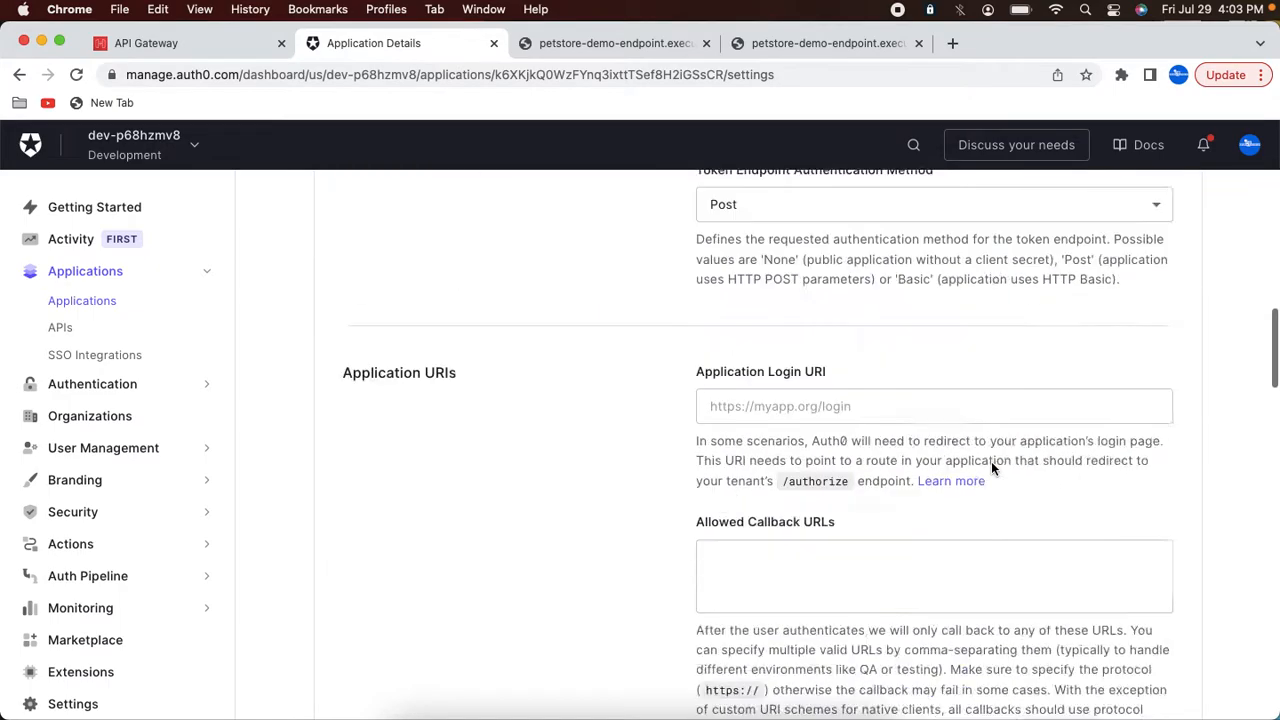
{"action": "left_click", "coordinate": [717, 270]}
{"action": "left_click", "coordinate": [1078, 336]}
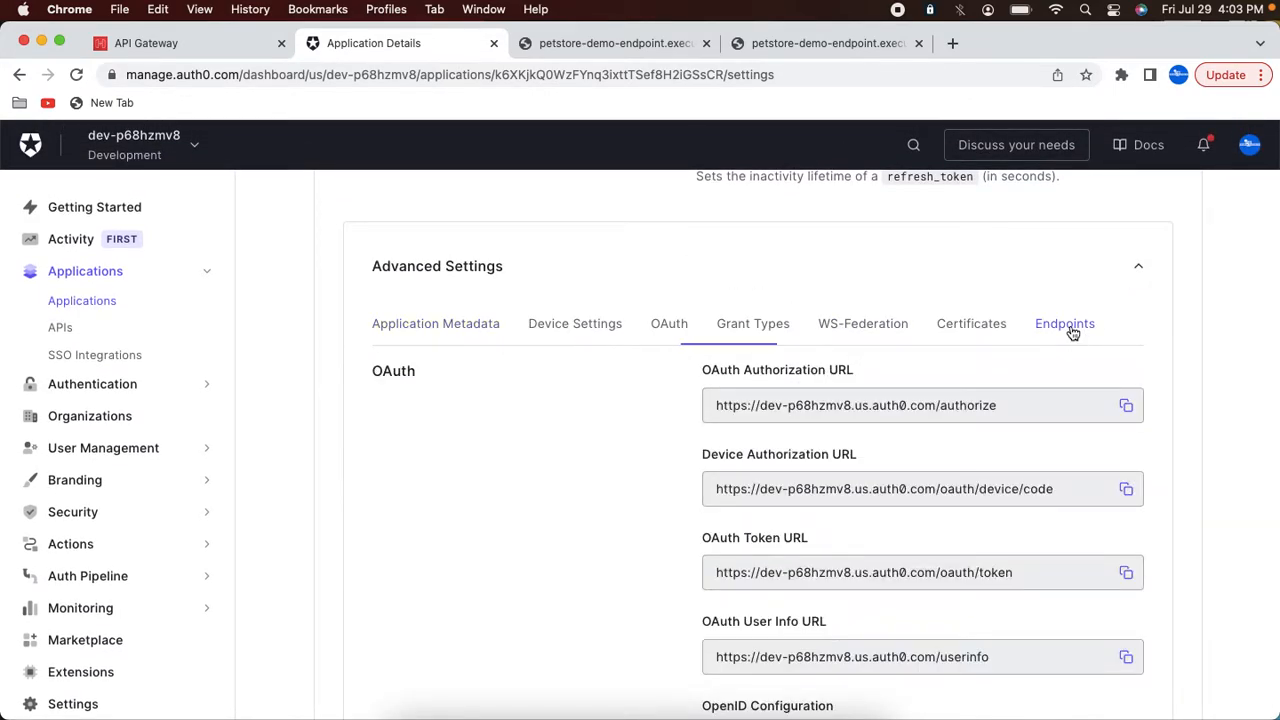
{"action": "scroll", "coordinate": [1035, 490], "scroll_direction": "down", "scroll_amount": 3}
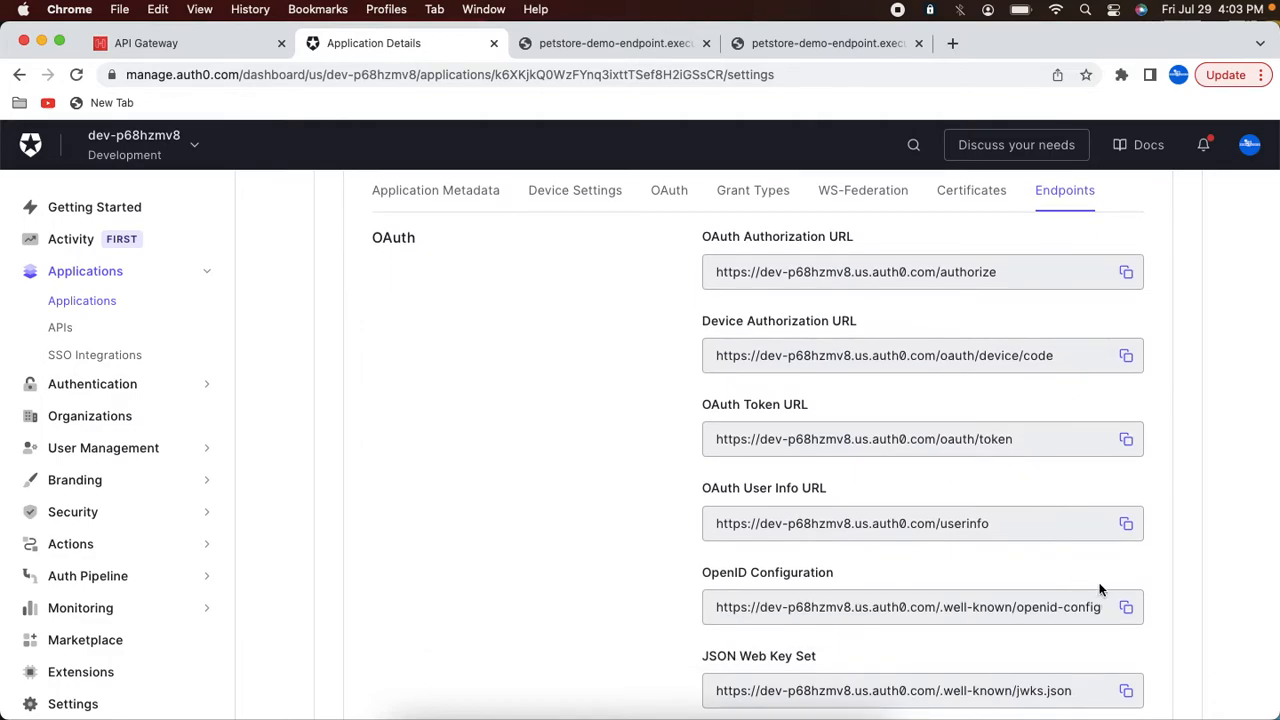
{"action": "left_click", "coordinate": [1127, 609]}
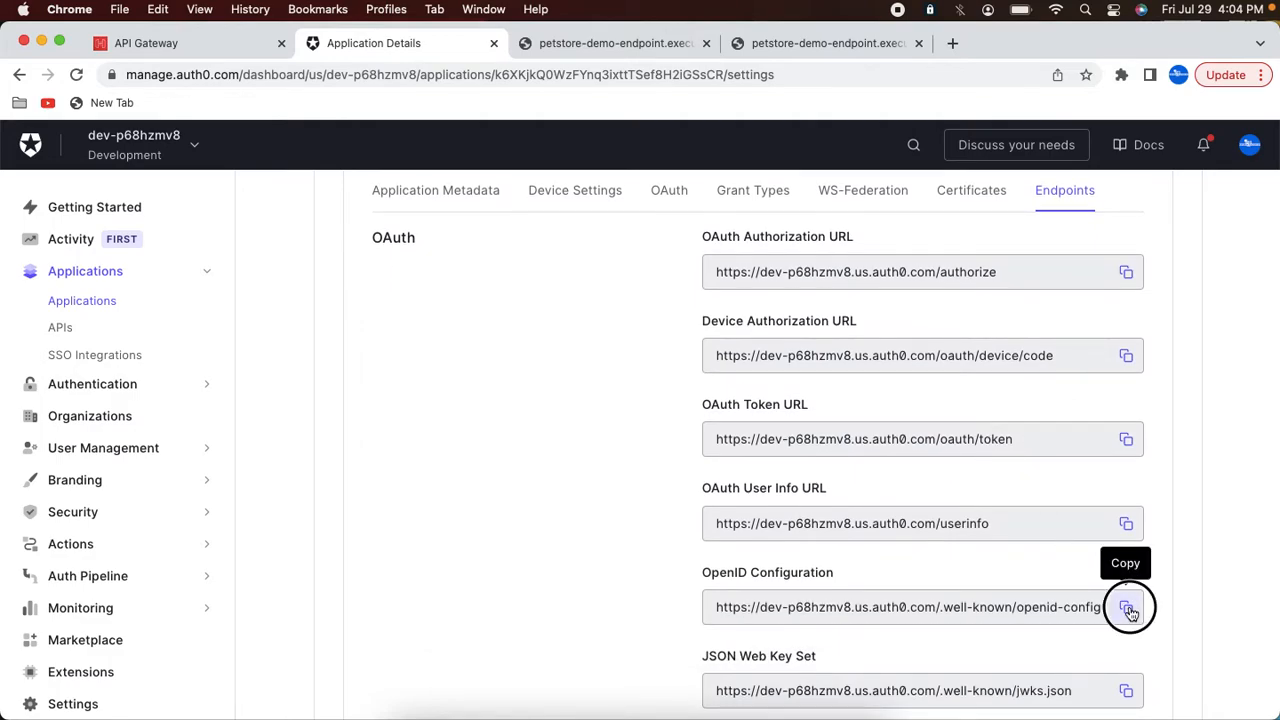
Step: Open the OpenID configuration URL in a browser tab and copy its issuer value
{"action": "left_click", "coordinate": [561, 50]}
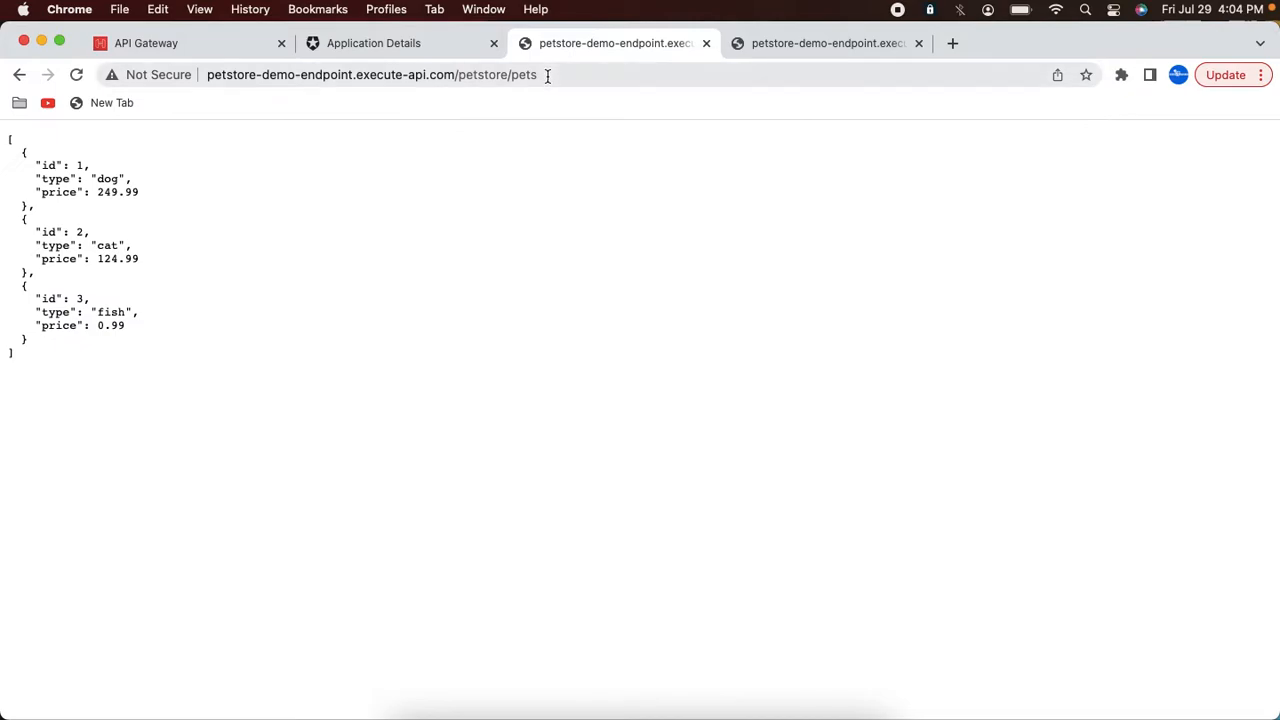
{"action": "left_click", "coordinate": [550, 74]}
{"action": "key", "text": "super+v"}
{"action": "key", "text": "Return"}
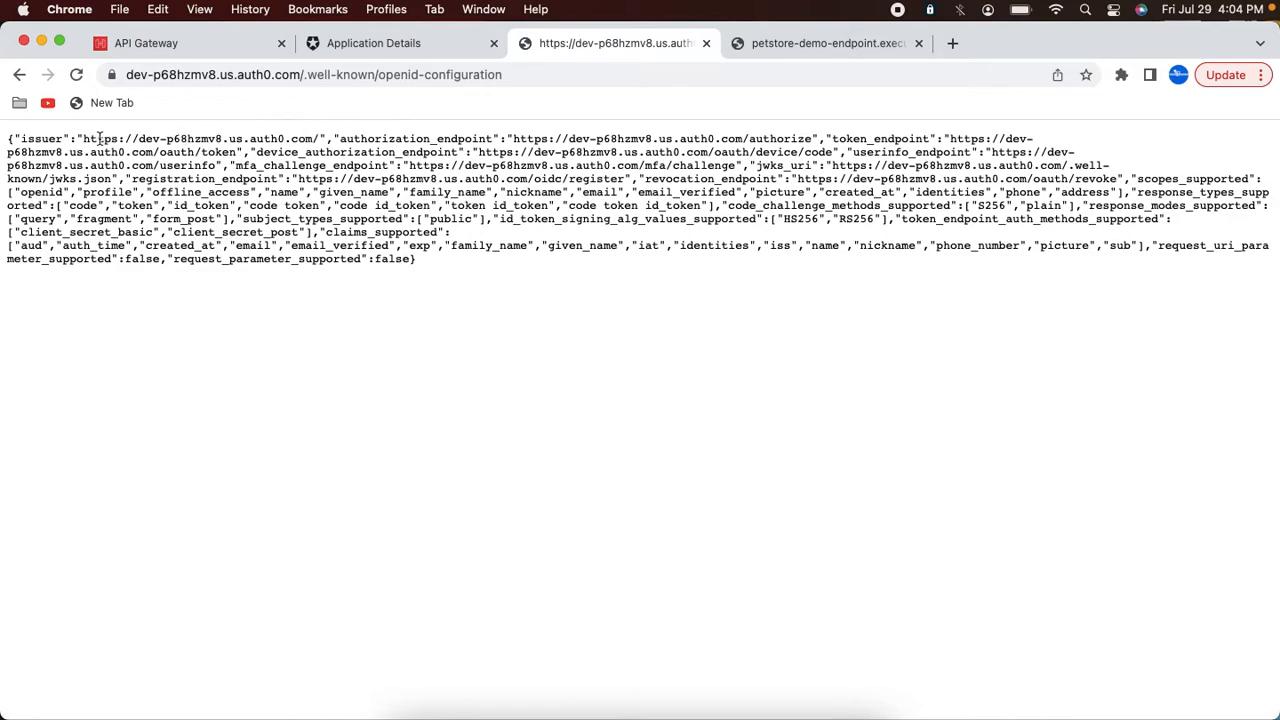
{"action": "left_click_drag", "start_coordinate": [83, 138], "coordinate": [174, 138]}
{"action": "left_click_drag", "start_coordinate": [318, 138], "coordinate": [311, 137]}
{"action": "key", "text": "super+c"}
Step: Paste the Auth0 issuer URL into the authorizer's Issuer URL and add an audience entry
{"action": "left_click", "coordinate": [168, 52]}
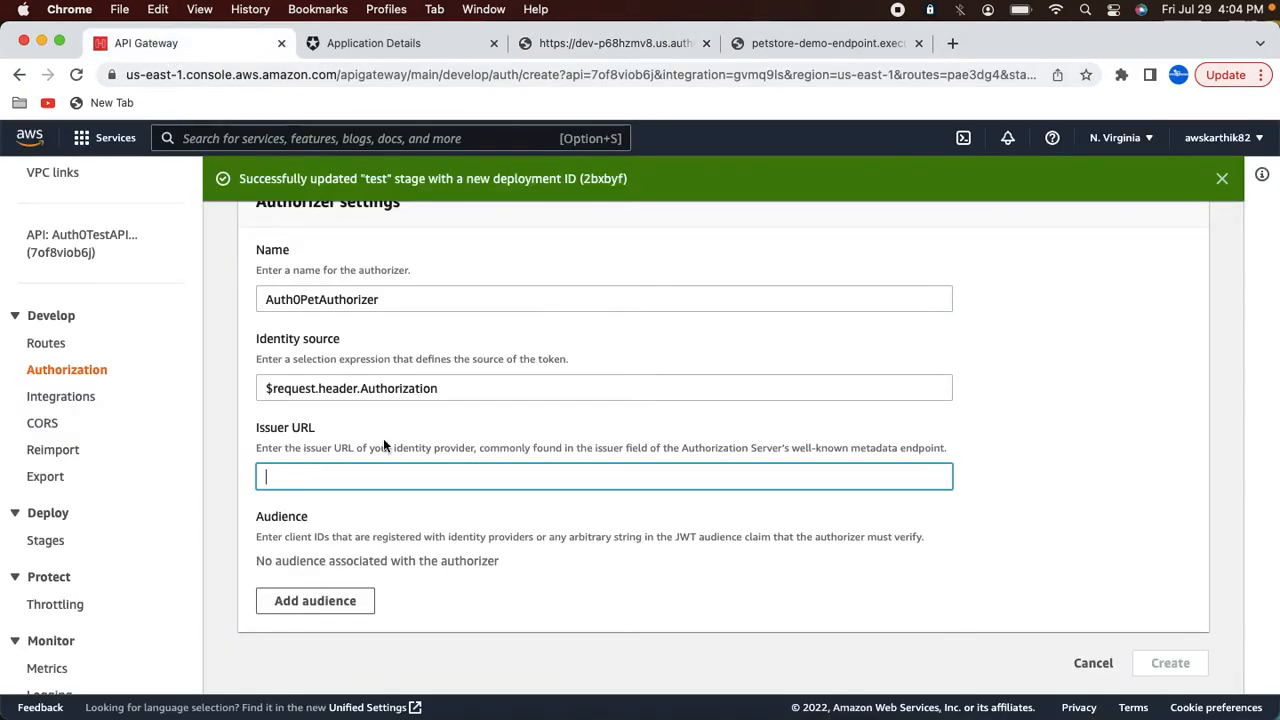
{"action": "key", "text": "super+v"}
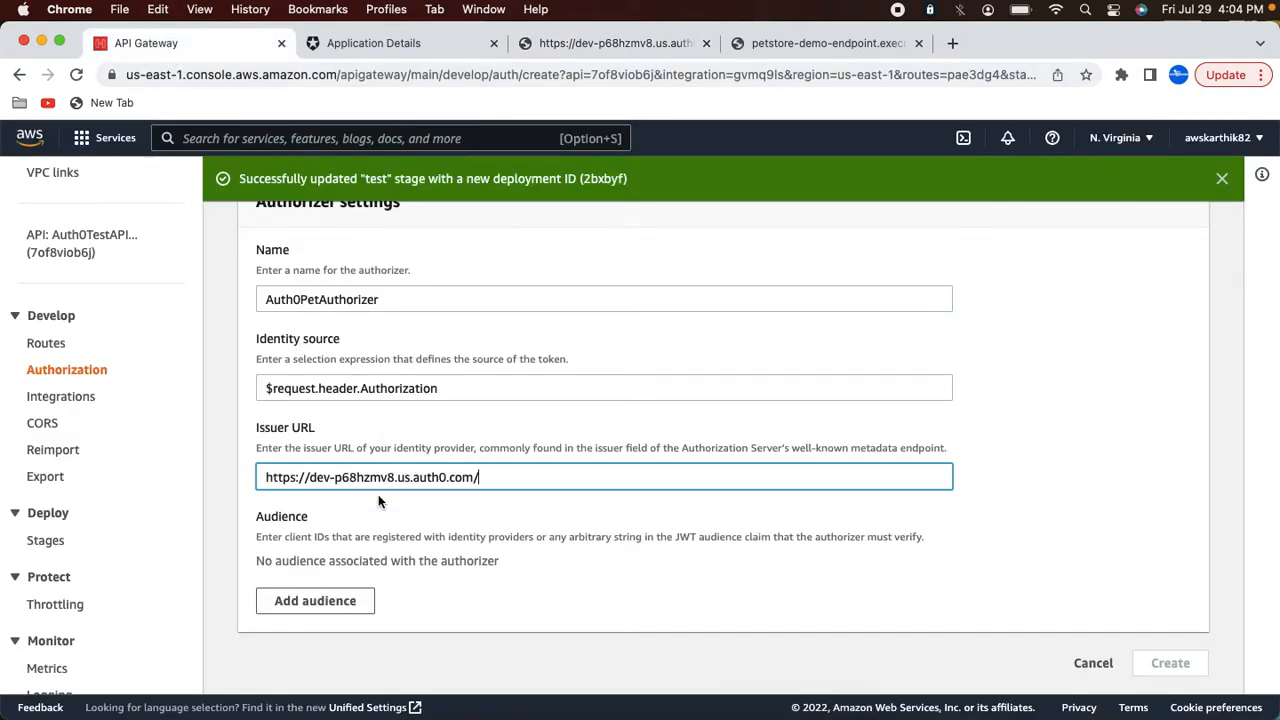
{"action": "left_click", "coordinate": [344, 604]}
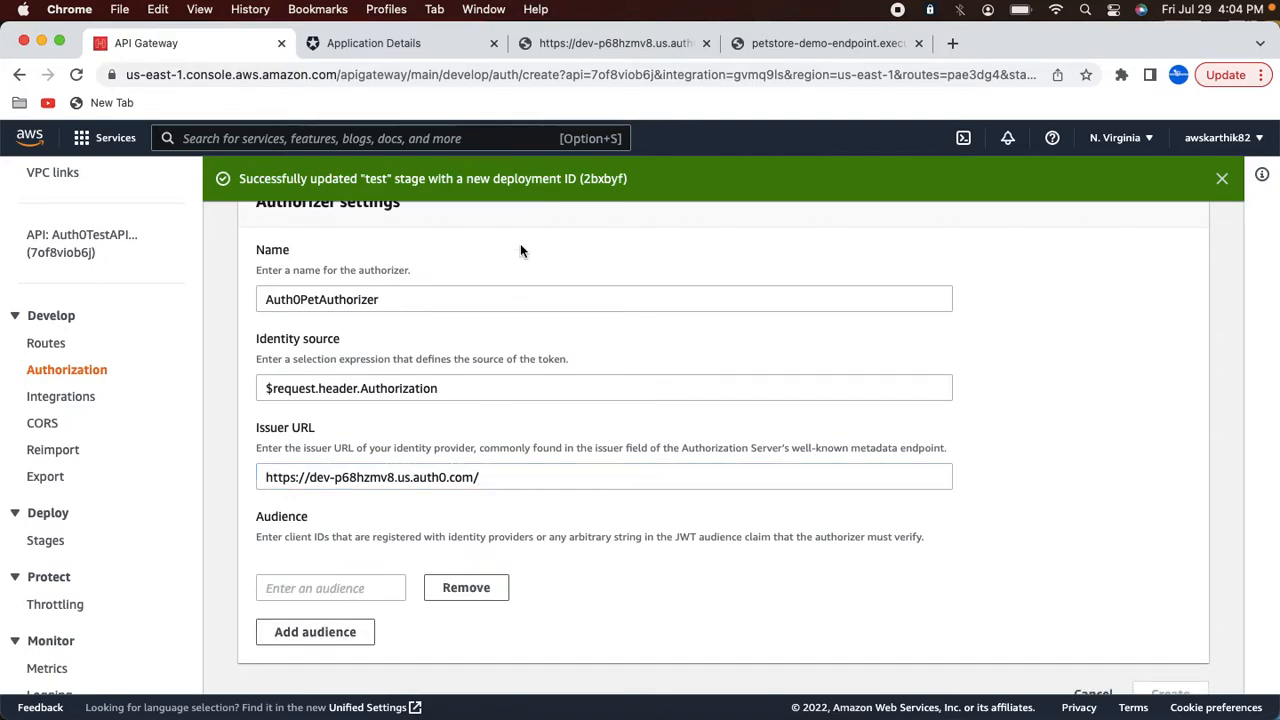
Step: Copy the PetStoreAPI's API audience from the Auth0 APIs list
{"action": "left_click", "coordinate": [408, 45]}
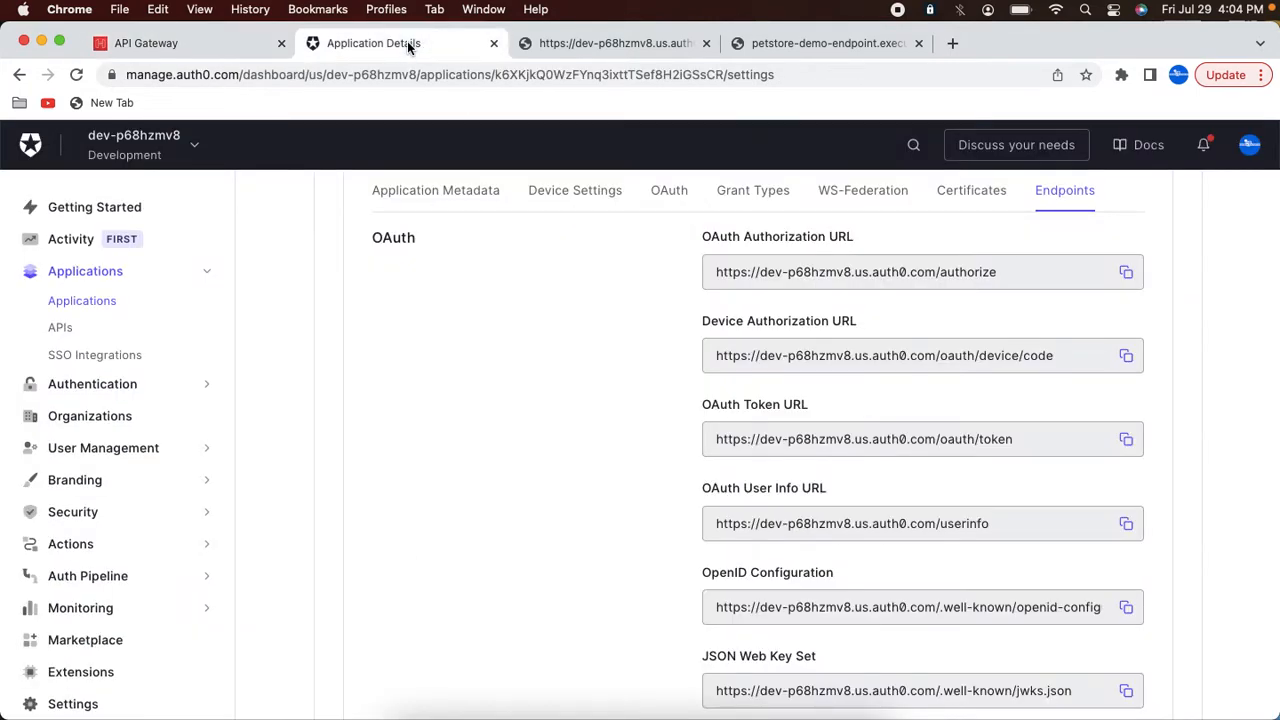
{"action": "left_click", "coordinate": [60, 329]}
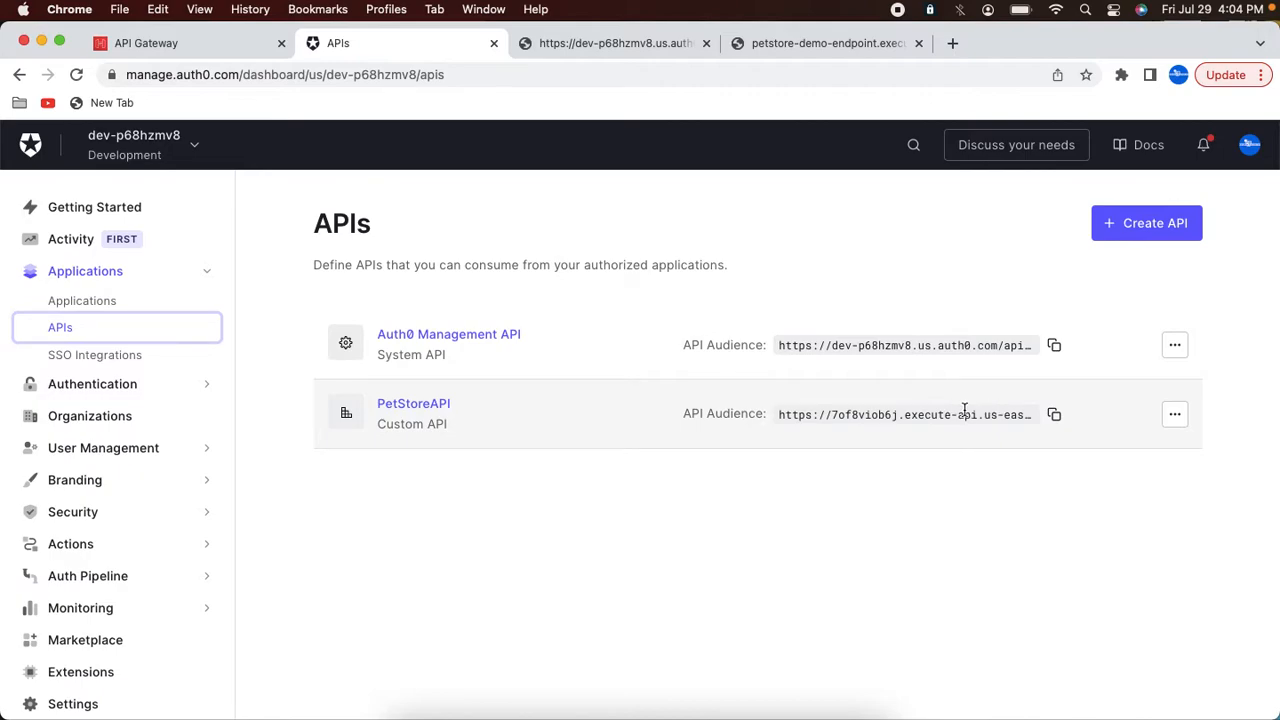
{"action": "left_click", "coordinate": [1055, 417]}
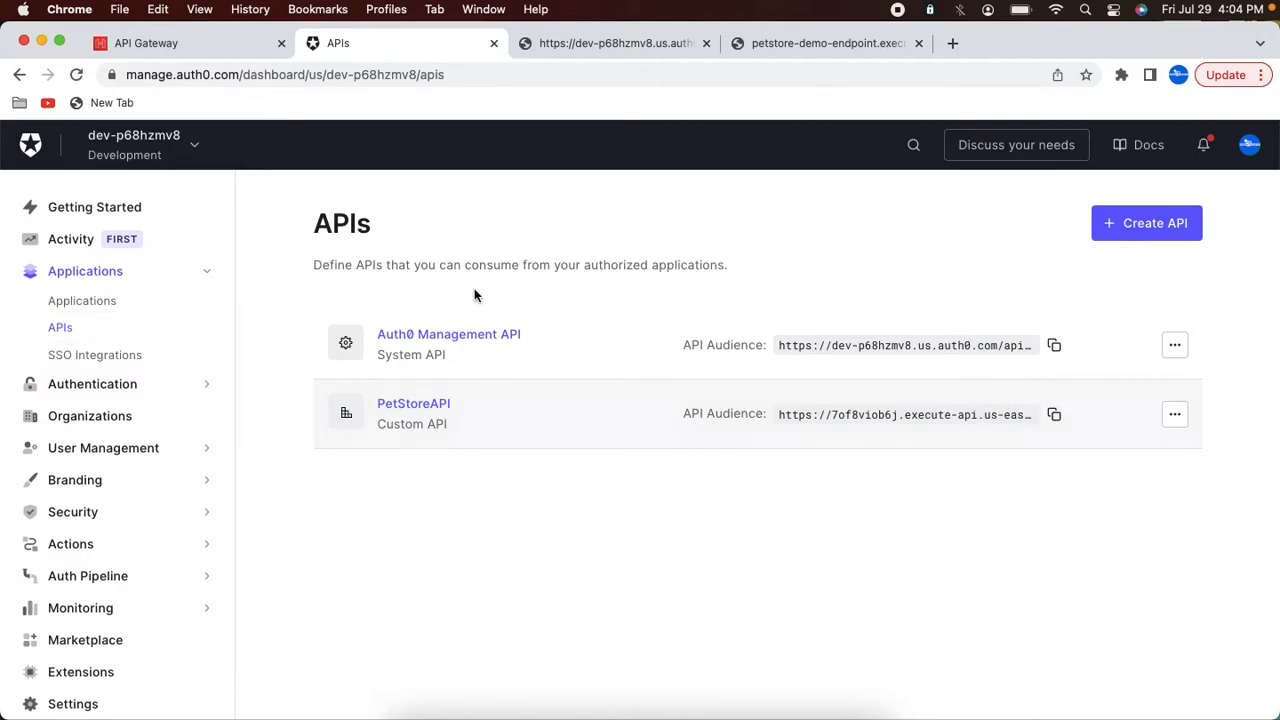
Step: Paste the PetStoreAPI audience into the authorizer's audience and create the Auth0PetAuthorizer authorizer
{"action": "left_click", "coordinate": [152, 47]}
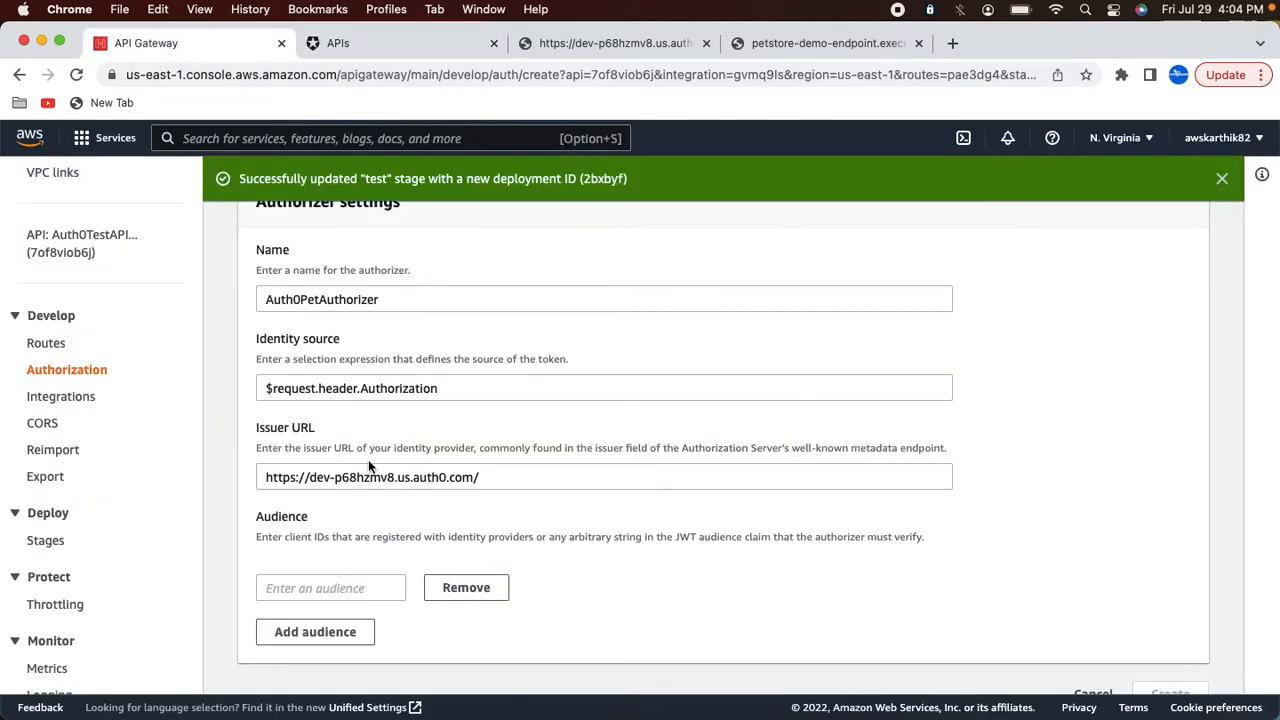
{"action": "left_click", "coordinate": [317, 590]}
{"action": "key", "text": "super+v"}
{"action": "left_click", "coordinate": [1172, 694]}
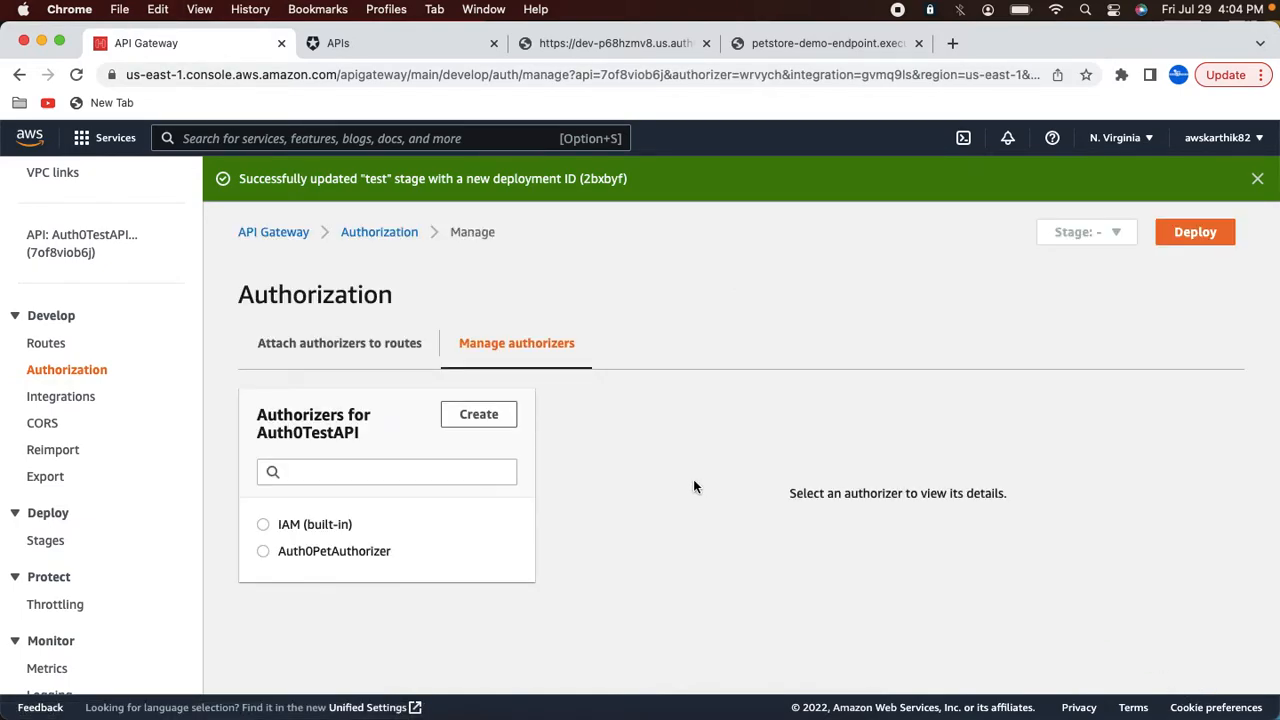
Step: Open route authorizer attachment and review Auth0PetAuthorizer's details for the GET /petstore/pets route
{"action": "left_click", "coordinate": [413, 355]}
{"action": "scroll", "coordinate": [366, 434], "scroll_direction": "down", "scroll_amount": 2}
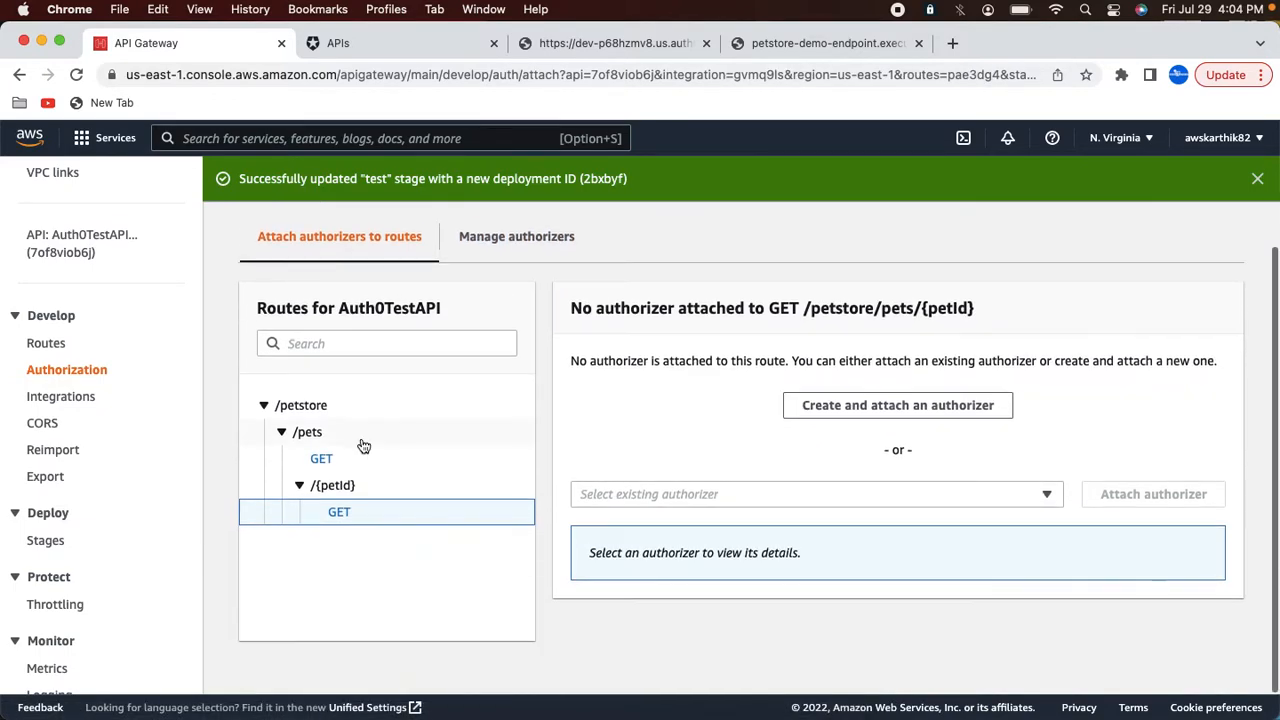
{"action": "left_click", "coordinate": [321, 460]}
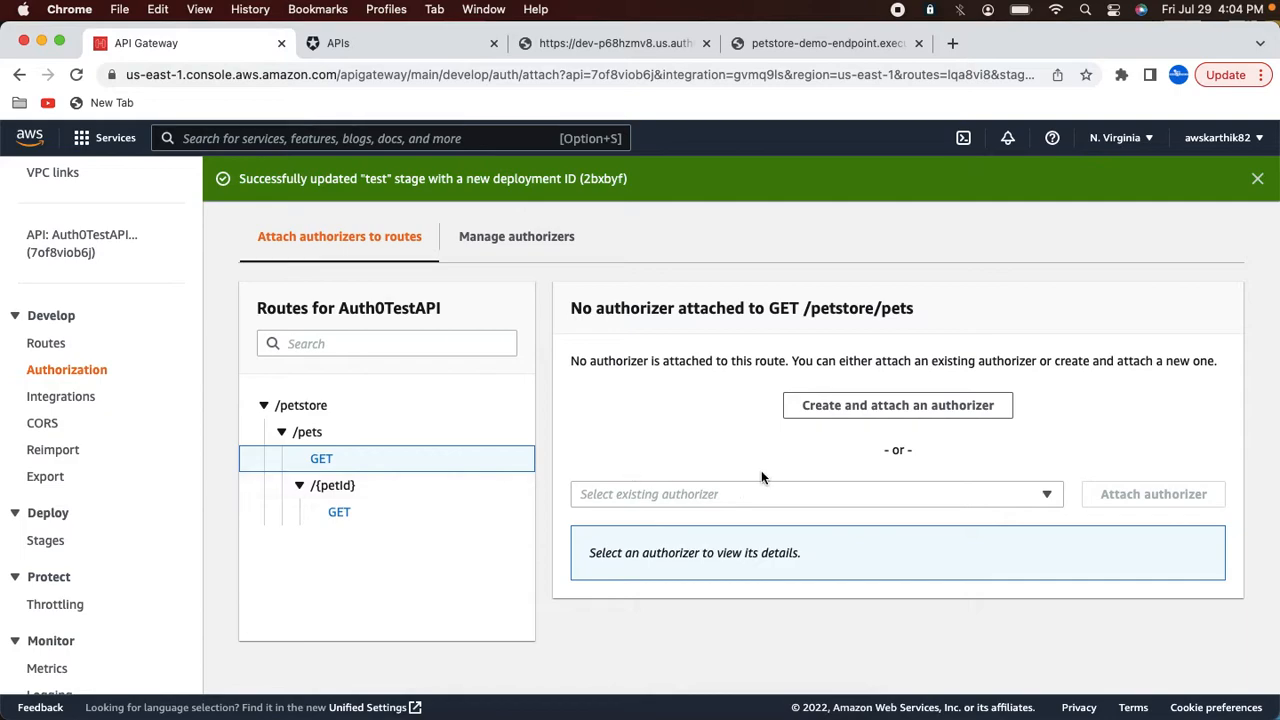
{"action": "left_click", "coordinate": [869, 503]}
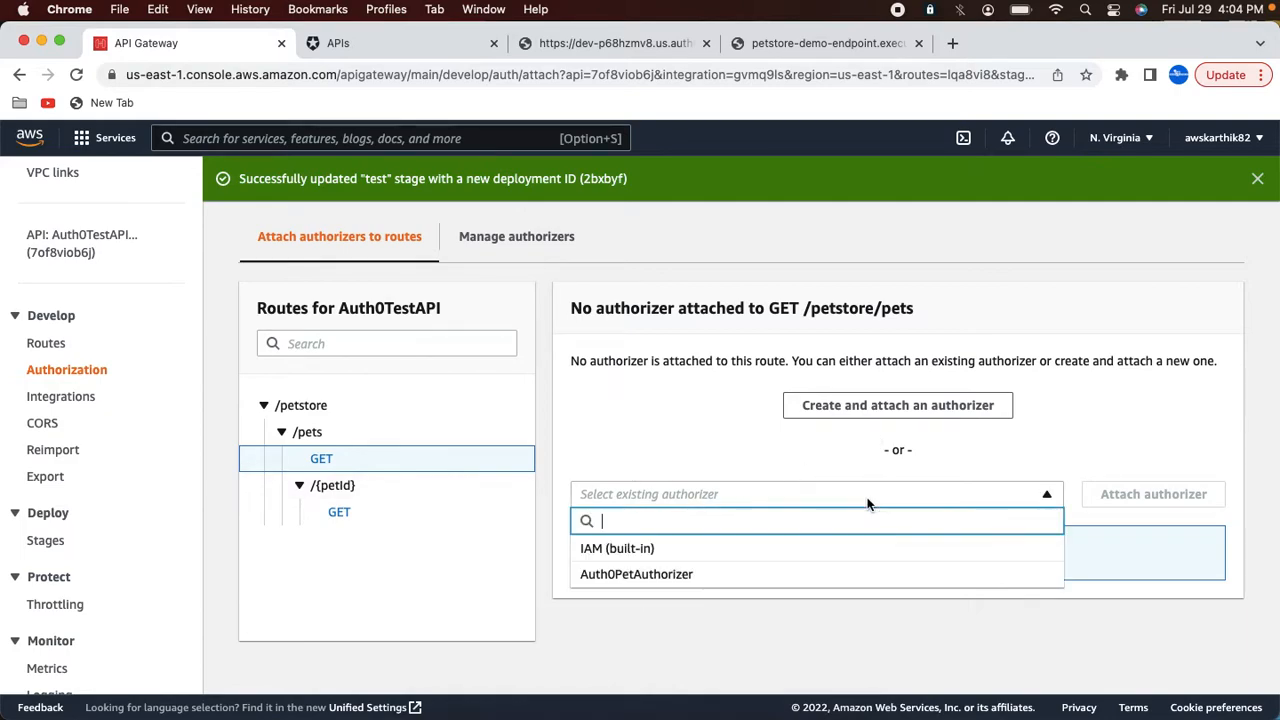
{"action": "left_click", "coordinate": [735, 574]}
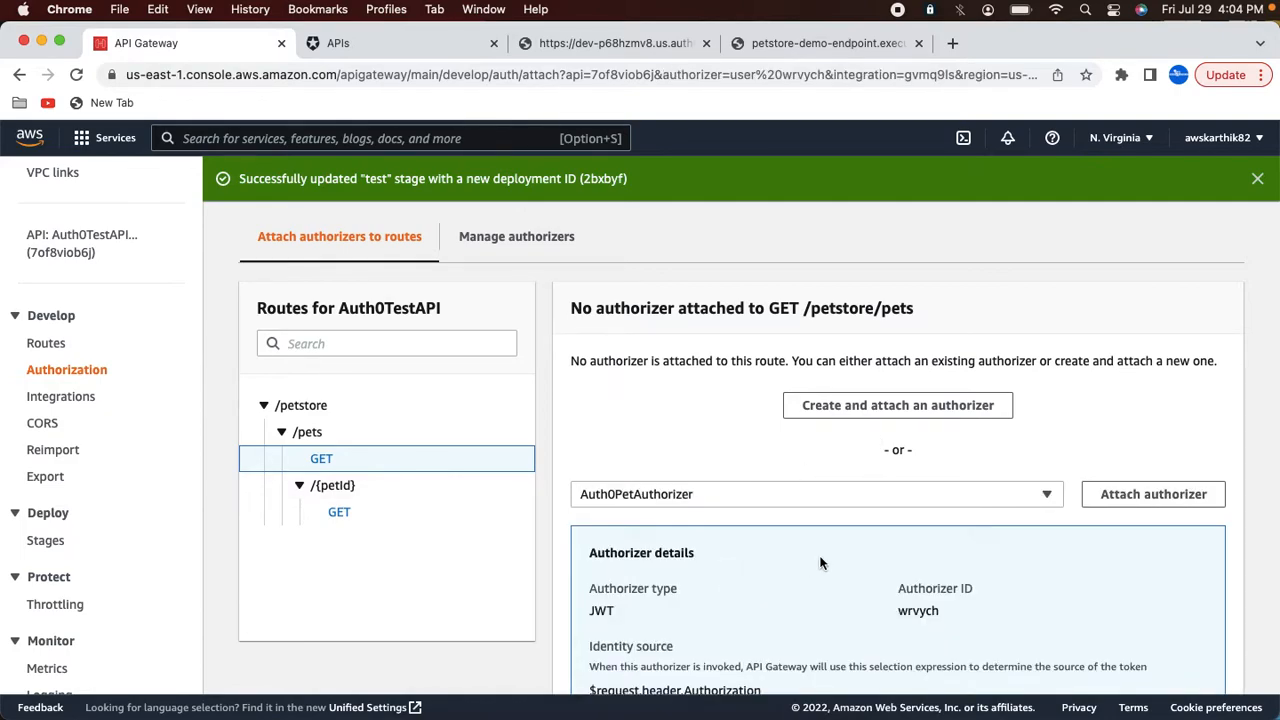
{"action": "scroll", "coordinate": [820, 563], "scroll_direction": "down", "scroll_amount": 4}
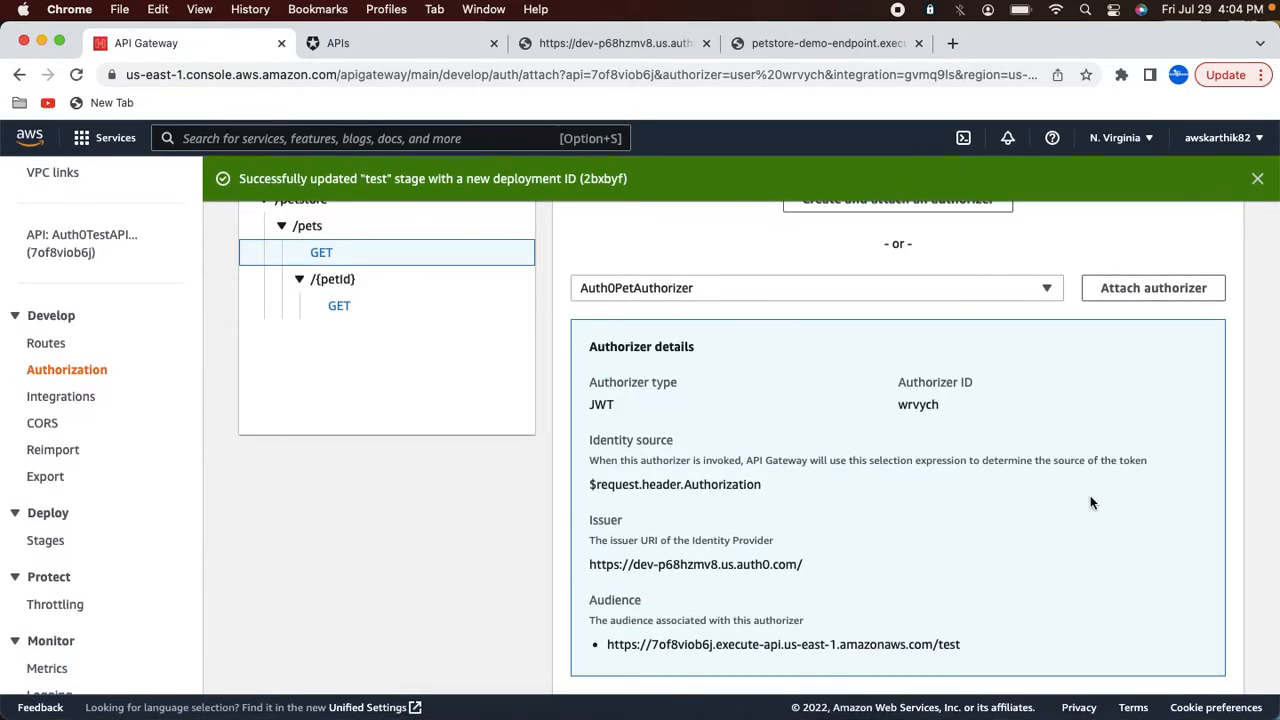
{"action": "scroll", "coordinate": [1090, 500], "scroll_direction": "up", "scroll_amount": 4}
{"action": "scroll", "coordinate": [1090, 500], "scroll_direction": "down", "scroll_amount": 4}
{"action": "scroll", "coordinate": [1091, 503], "scroll_direction": "up", "scroll_amount": 5}
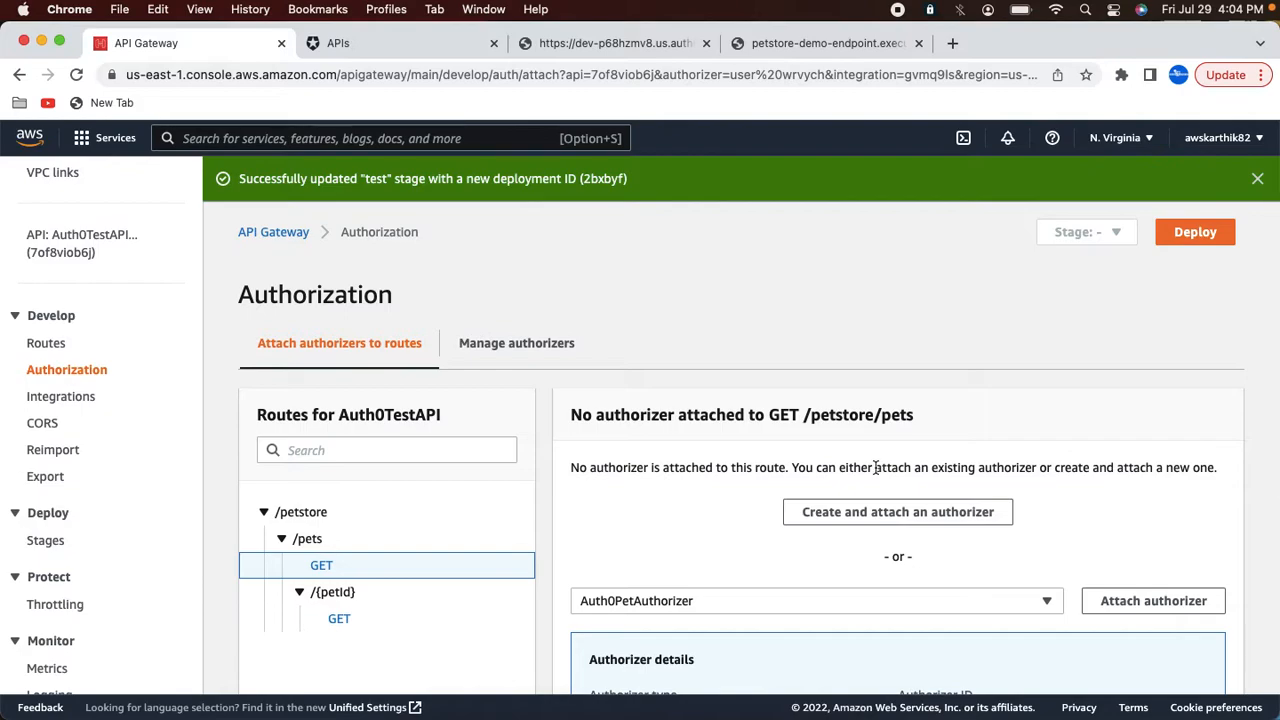
Step: Attach Auth0PetAuthorizer to the GET /petstore/pets route
{"action": "left_click", "coordinate": [339, 620]}
{"action": "scroll", "coordinate": [649, 568], "scroll_direction": "down", "scroll_amount": 2}
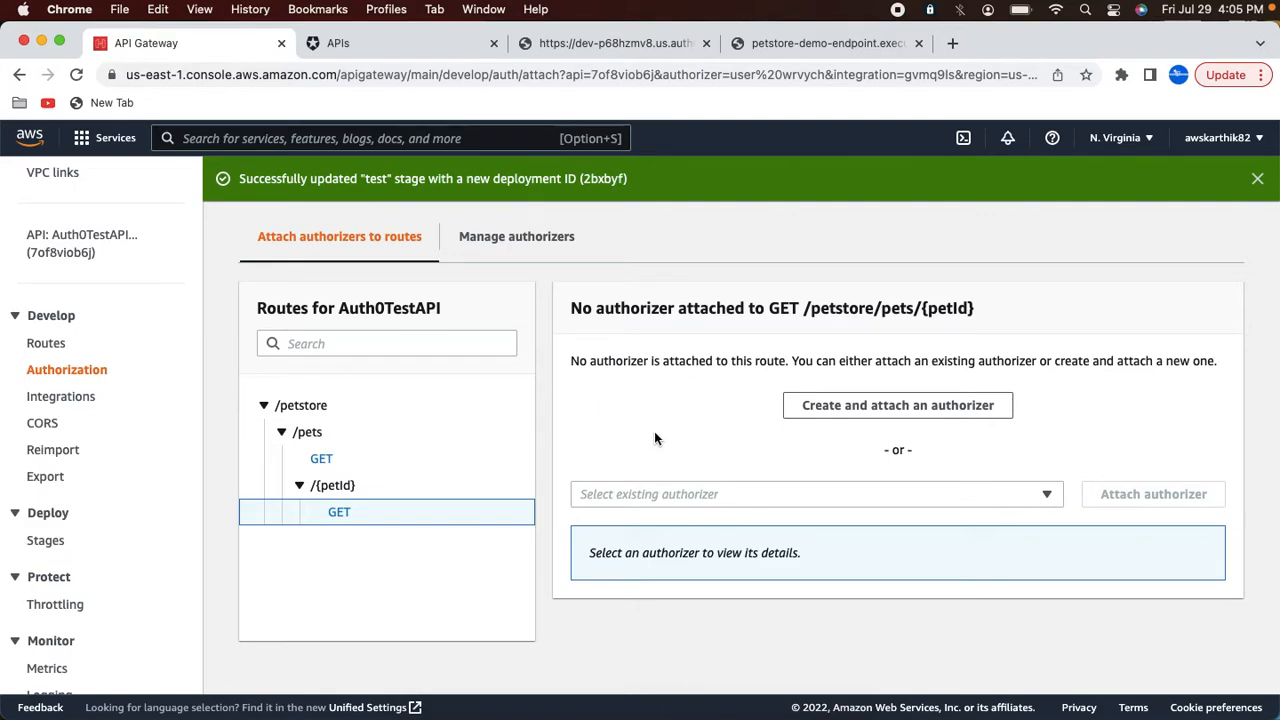
{"action": "left_click", "coordinate": [322, 459]}
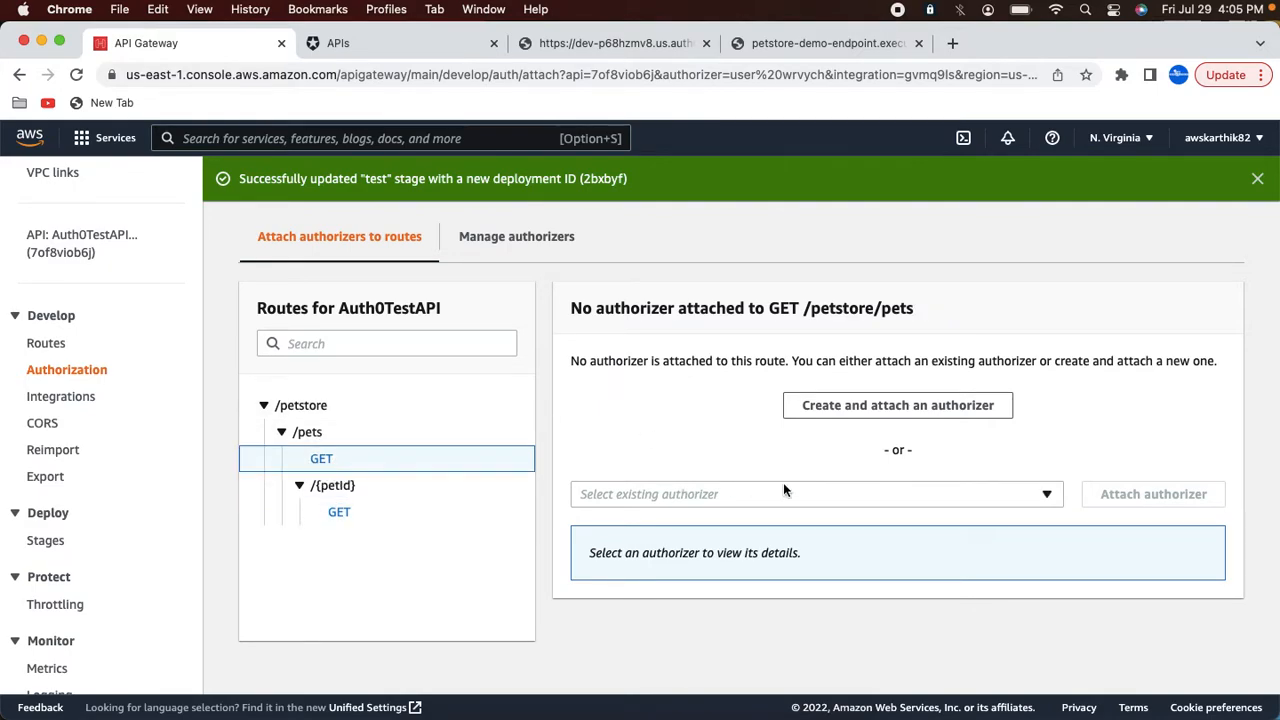
{"action": "left_click", "coordinate": [916, 494]}
{"action": "left_click", "coordinate": [743, 571]}
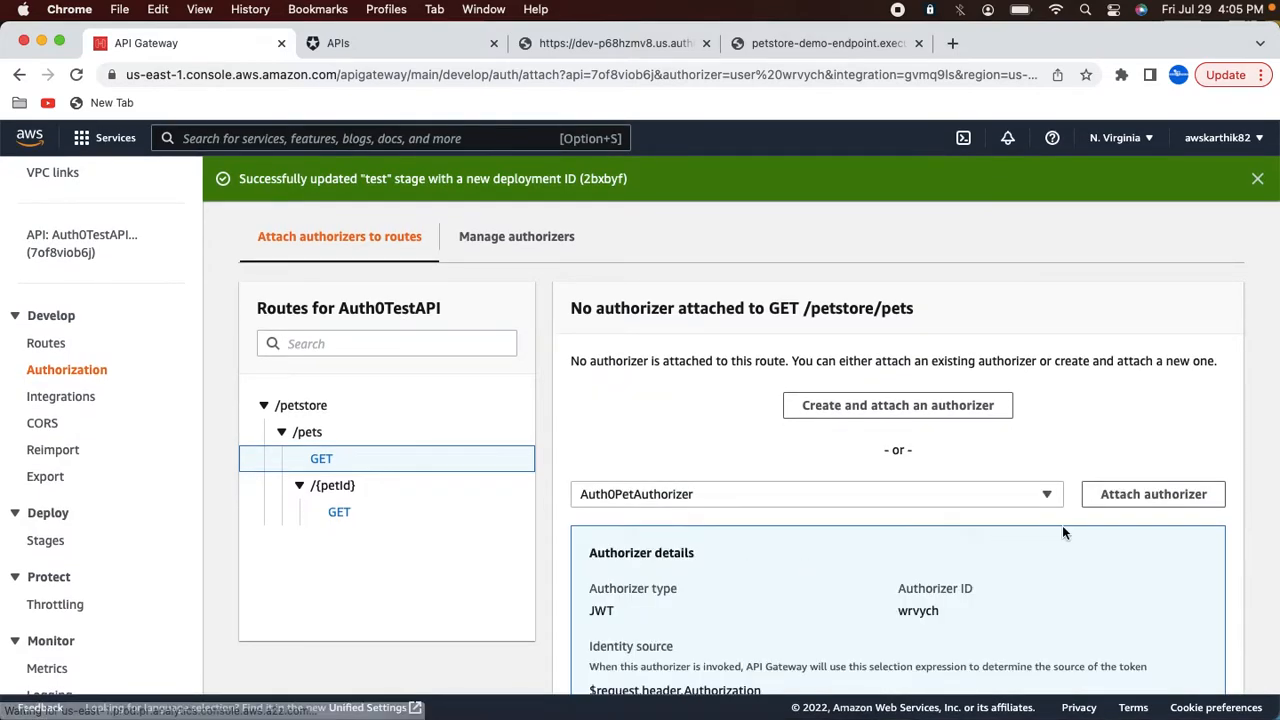
{"action": "left_click", "coordinate": [1150, 494]}
Step: Deploy the API to the test stage
{"action": "scroll", "coordinate": [1020, 494], "scroll_direction": "down", "scroll_amount": 3}
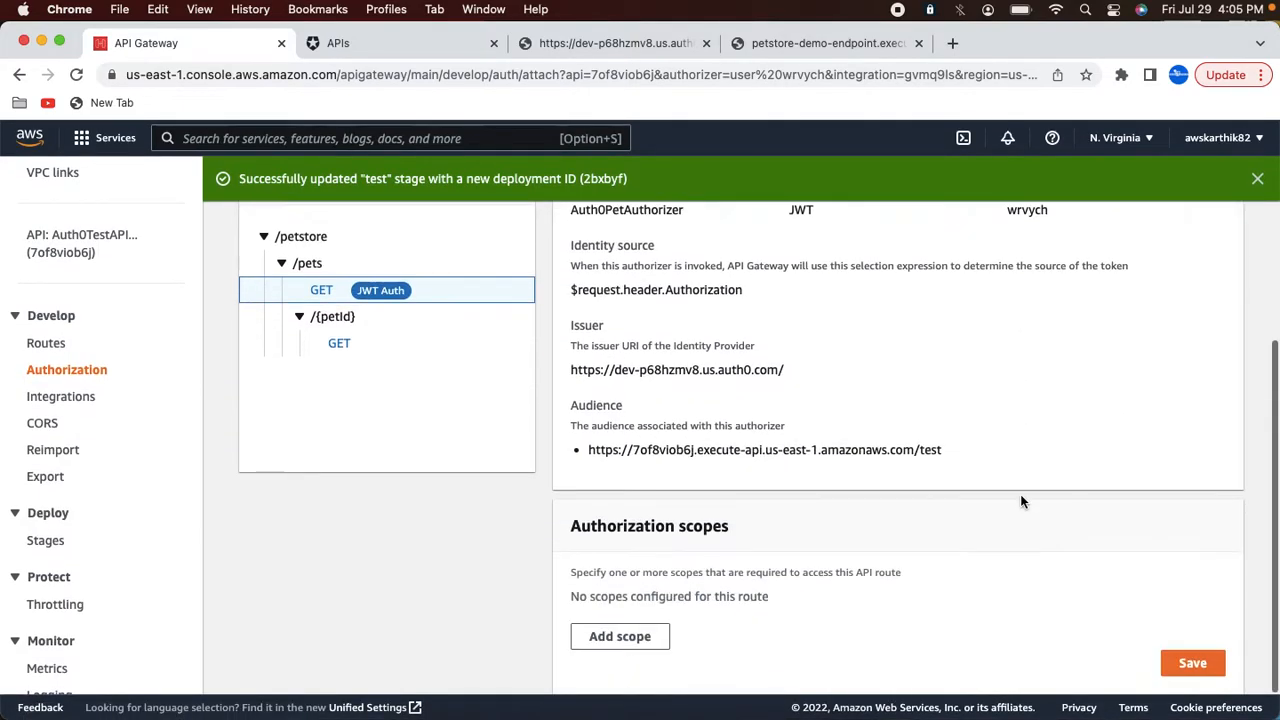
{"action": "scroll", "coordinate": [1020, 494], "scroll_direction": "up", "scroll_amount": 4}
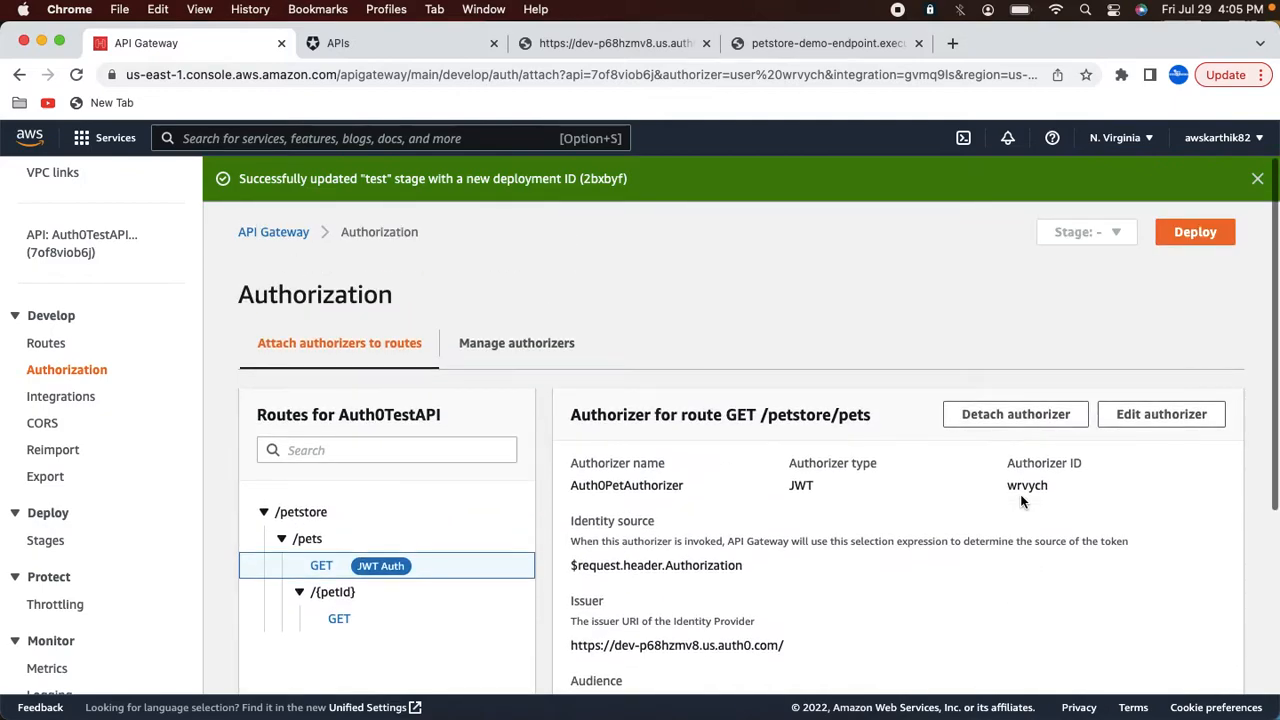
{"action": "left_click", "coordinate": [1183, 238]}
{"action": "left_click", "coordinate": [533, 422]}
{"action": "left_click", "coordinate": [486, 490]}
{"action": "left_click", "coordinate": [838, 600]}
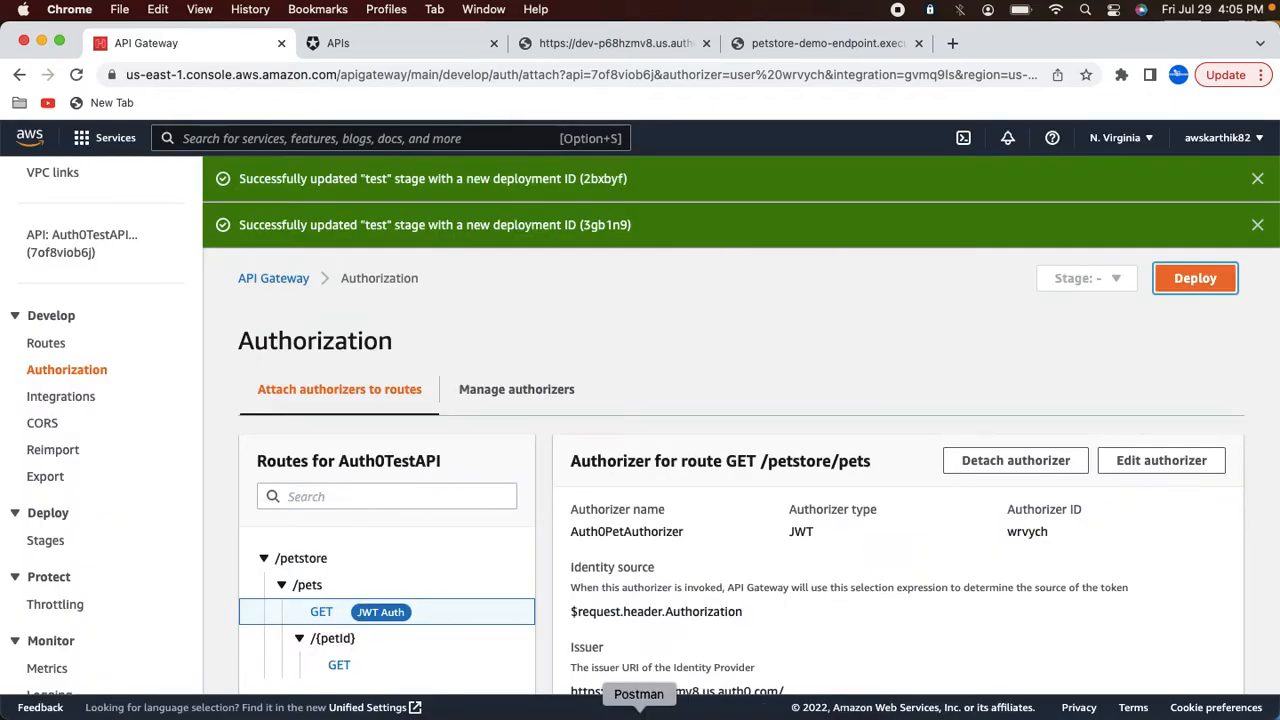
Step: In Postman, send a GET request to the /test/petstore/pets endpoint without a token
{"action": "left_click", "coordinate": [638, 712]}
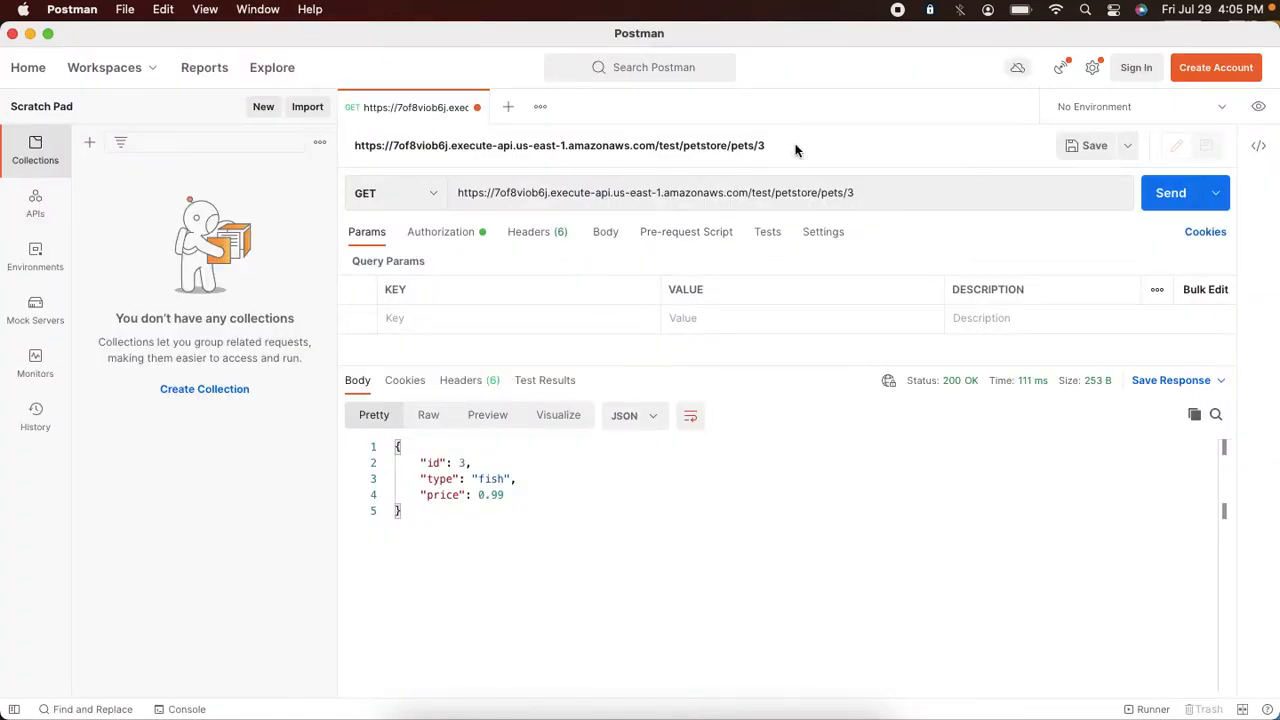
{"action": "left_click", "coordinate": [857, 193]}
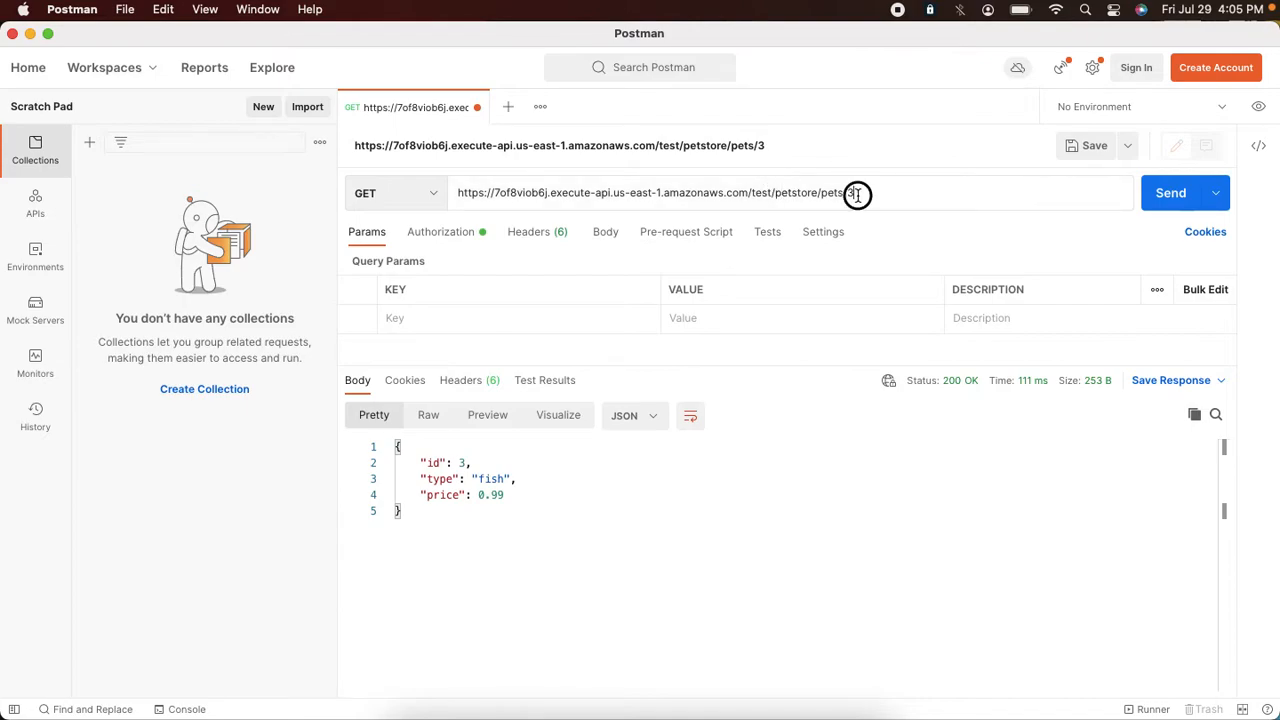
{"action": "key", "text": "BackSpace"}
{"action": "key", "text": "BackSpace"}
{"action": "left_click", "coordinate": [1162, 201]}
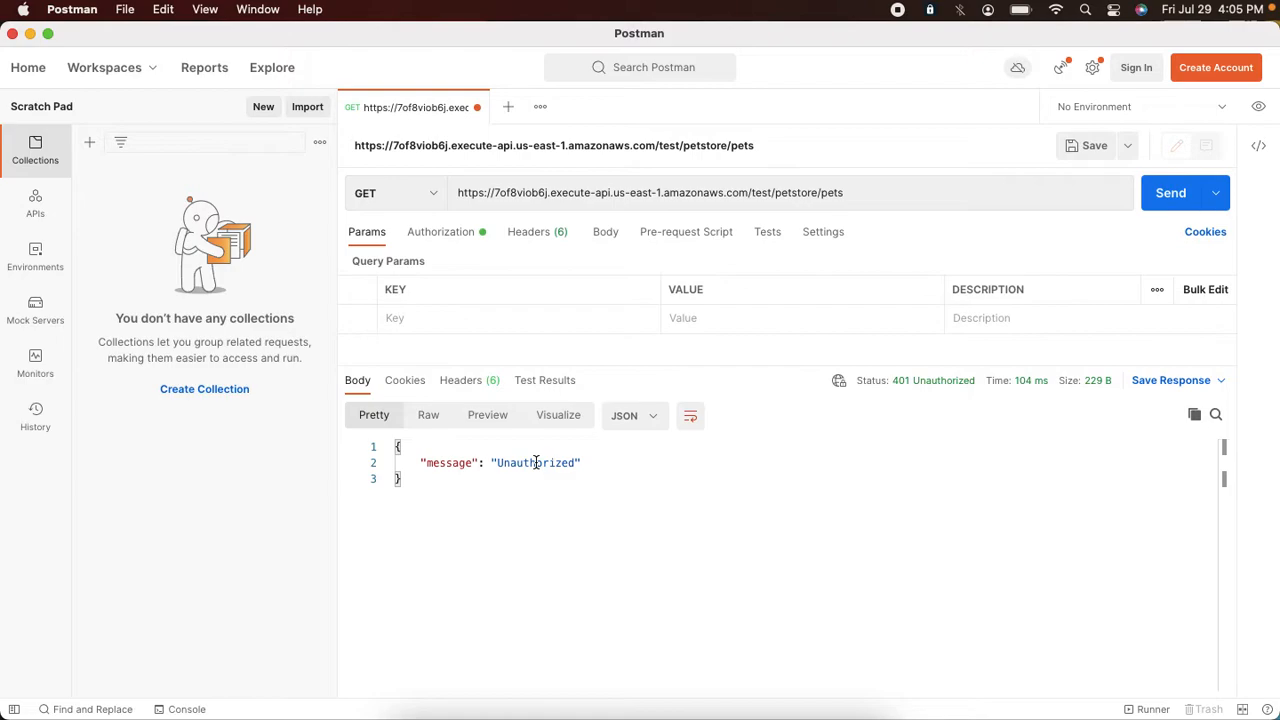
Step: Send GET requests for pets 1, 2 and 3 by appending each ID to the /petstore/pets URL
{"action": "left_click", "coordinate": [873, 198]}
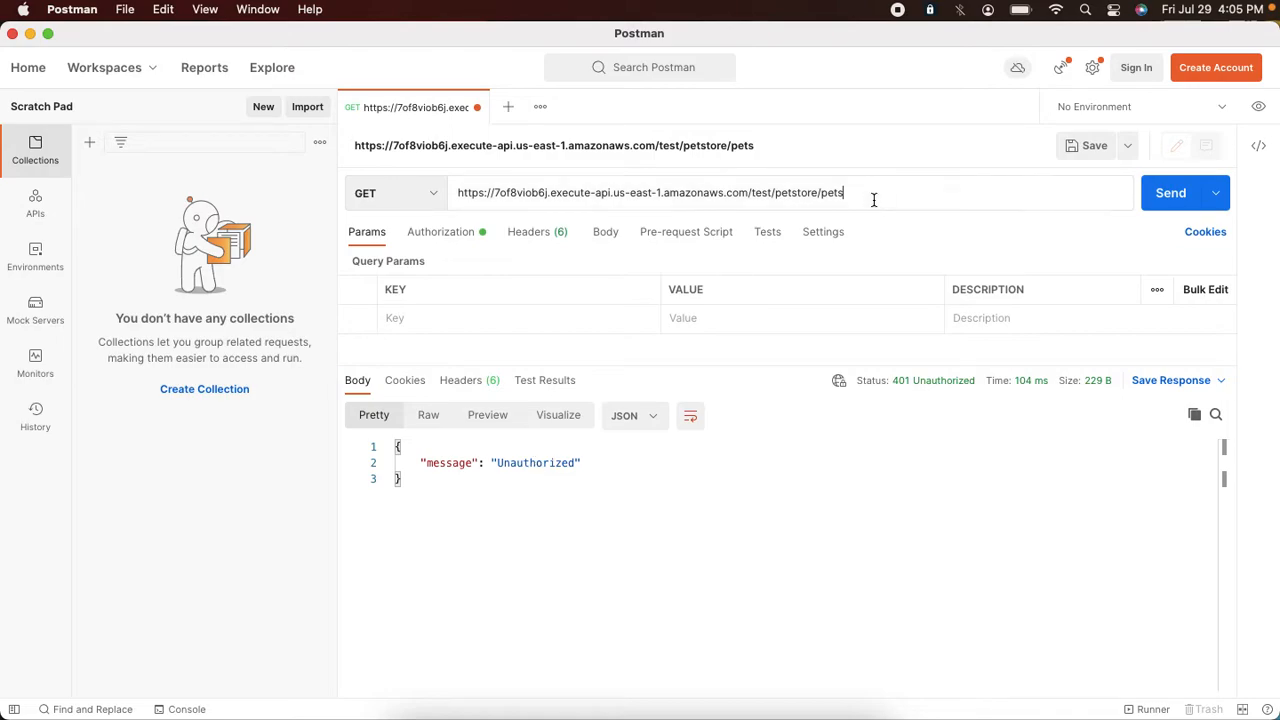
{"action": "type", "text": "1"}
{"action": "left_click", "coordinate": [1157, 207]}
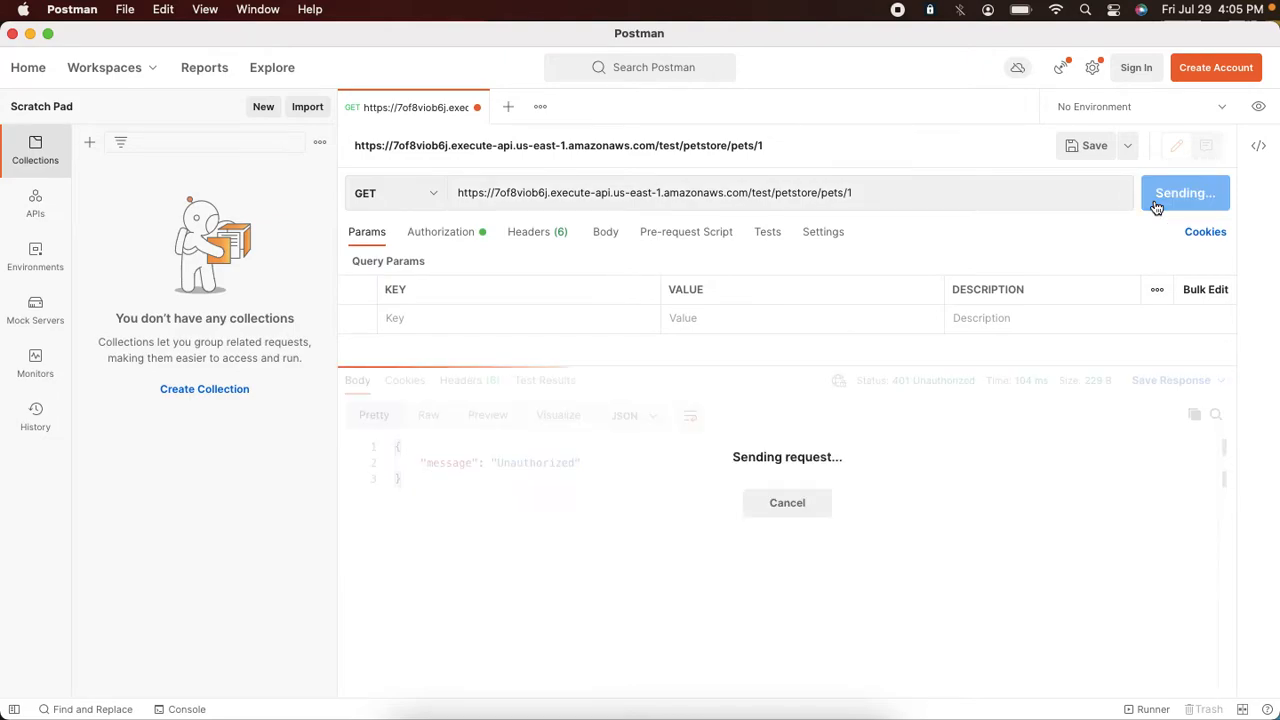
{"action": "left_click", "coordinate": [891, 190]}
{"action": "key", "text": "BackSpace"}
{"action": "type", "text": "2"}
{"action": "left_click", "coordinate": [1169, 207]}
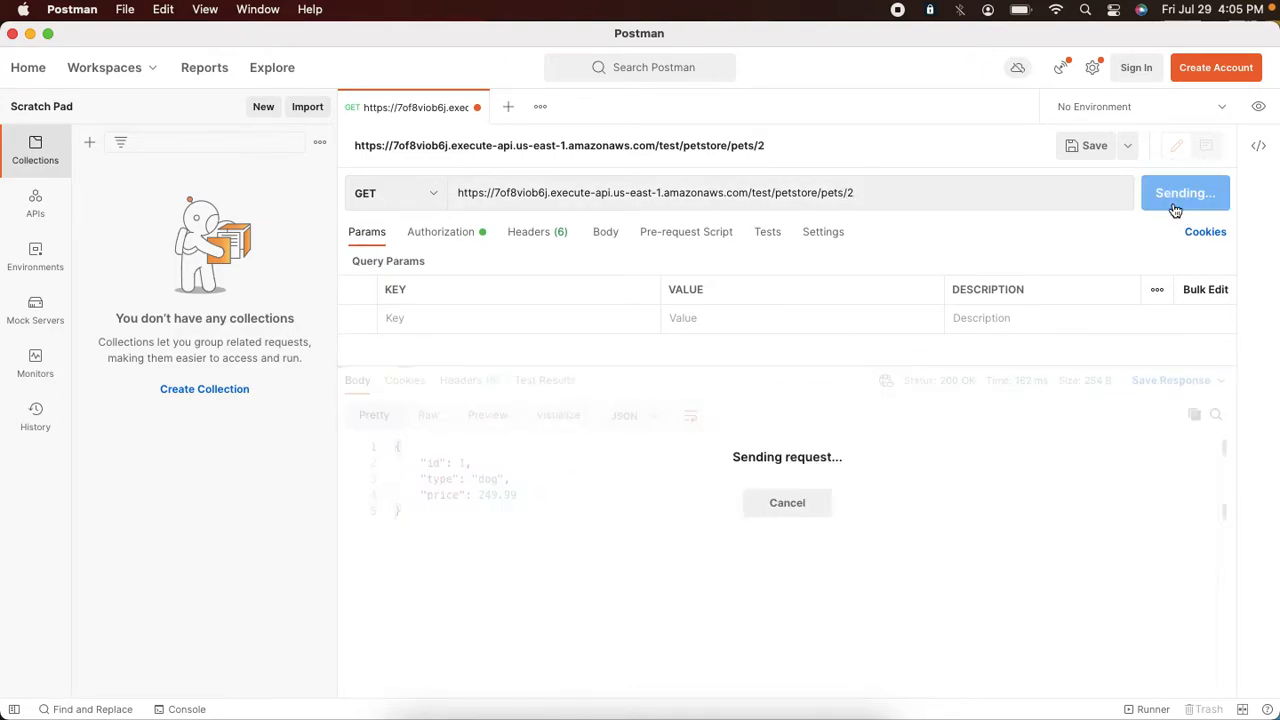
{"action": "left_click", "coordinate": [898, 192]}
{"action": "key", "text": "BackSpace"}
{"action": "type", "text": "3"}
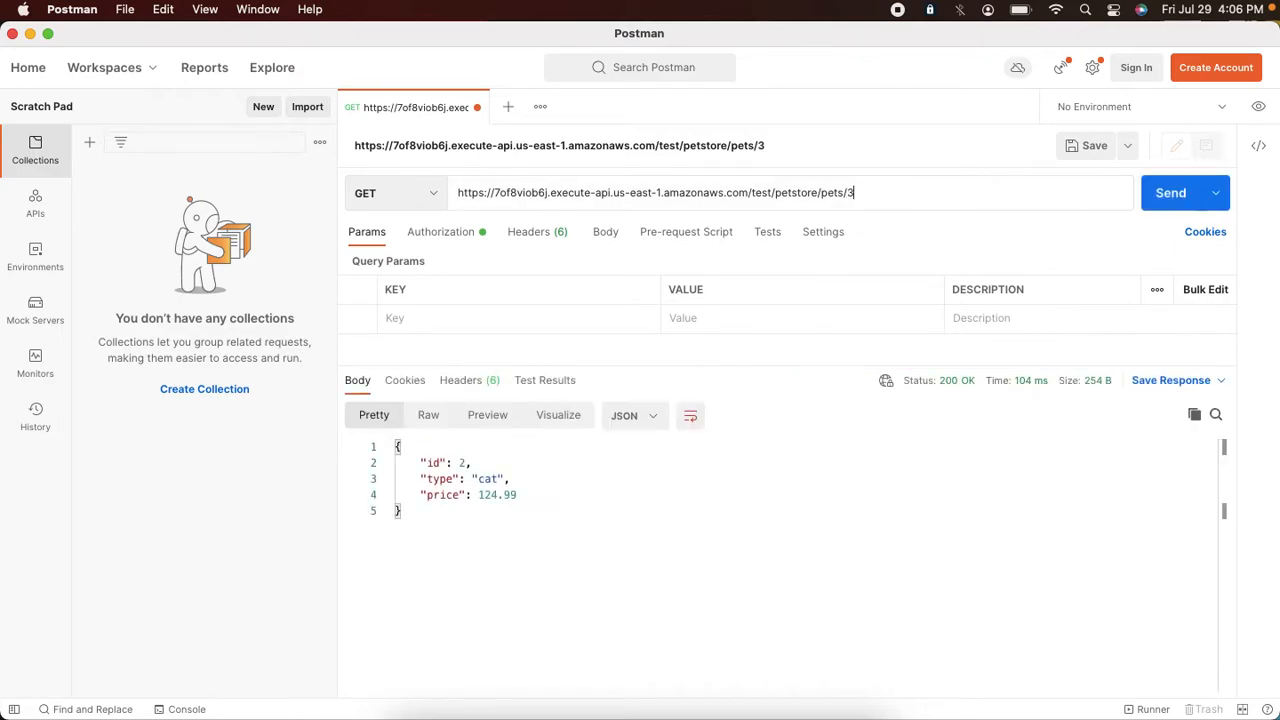
{"action": "left_click", "coordinate": [1154, 212]}
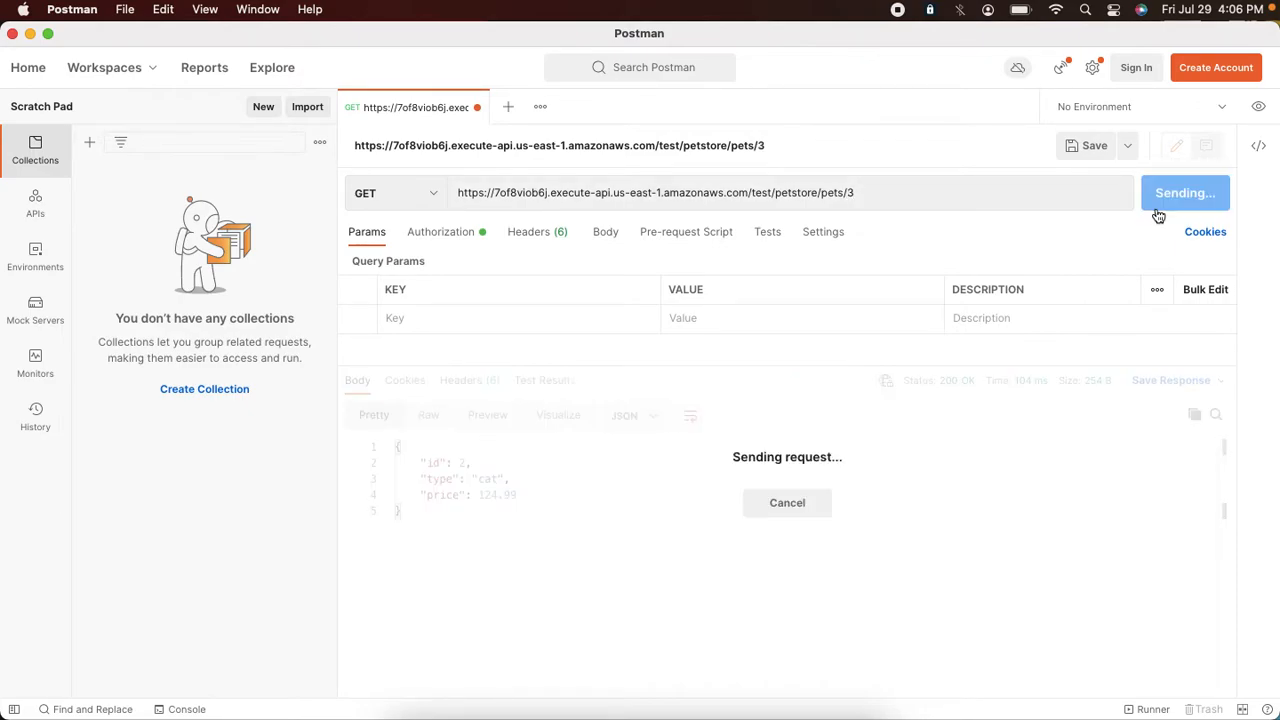
Step: Attach Auth0PetAuthorizer to the GET /petstore/pets/{petId} route
{"action": "key", "text": "super+Tab"}
{"action": "left_click", "coordinate": [512, 562]}
{"action": "left_click", "coordinate": [265, 560]}
{"action": "scroll", "coordinate": [300, 575], "scroll_direction": "down", "scroll_amount": 3}
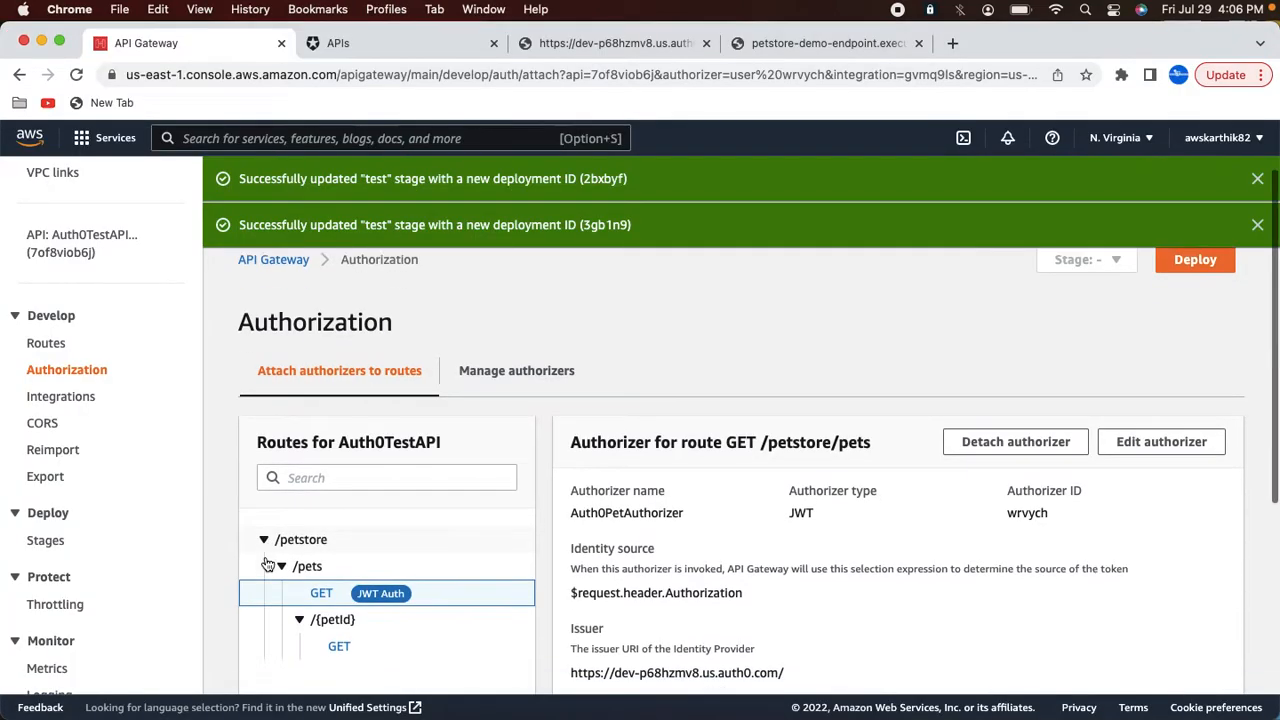
{"action": "left_click", "coordinate": [339, 511]}
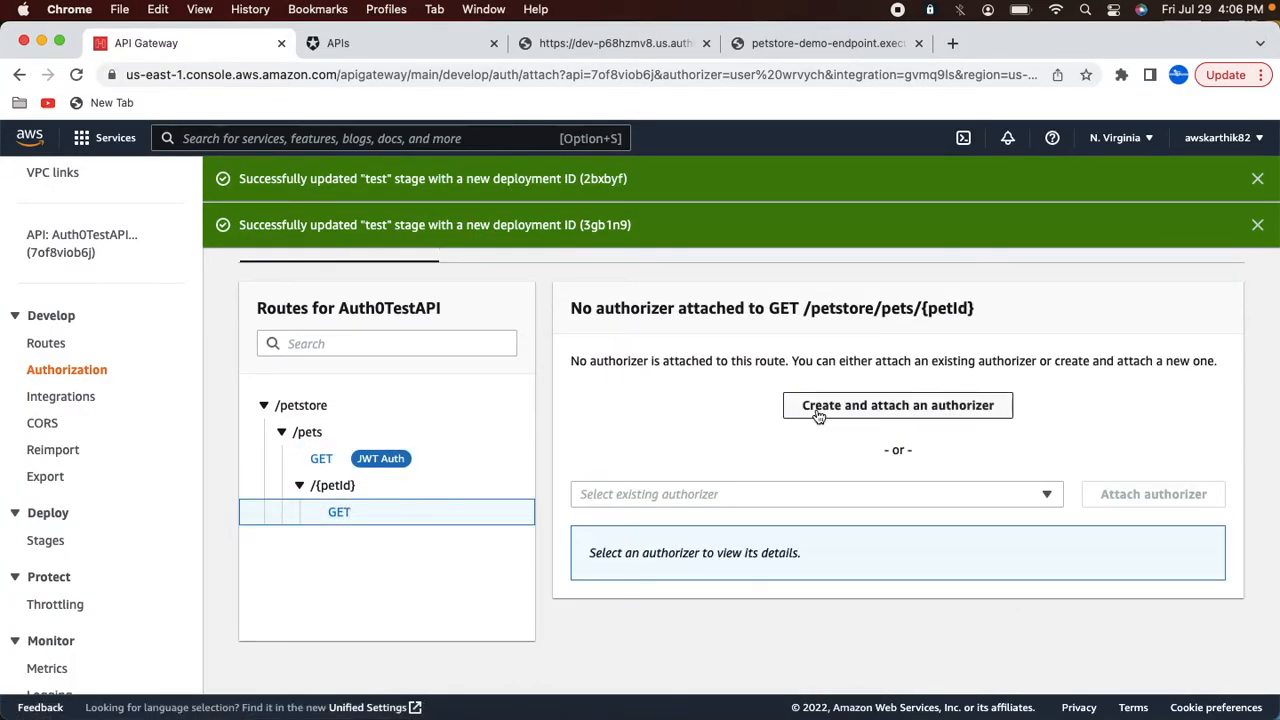
{"action": "left_click", "coordinate": [690, 494]}
{"action": "left_click", "coordinate": [691, 575]}
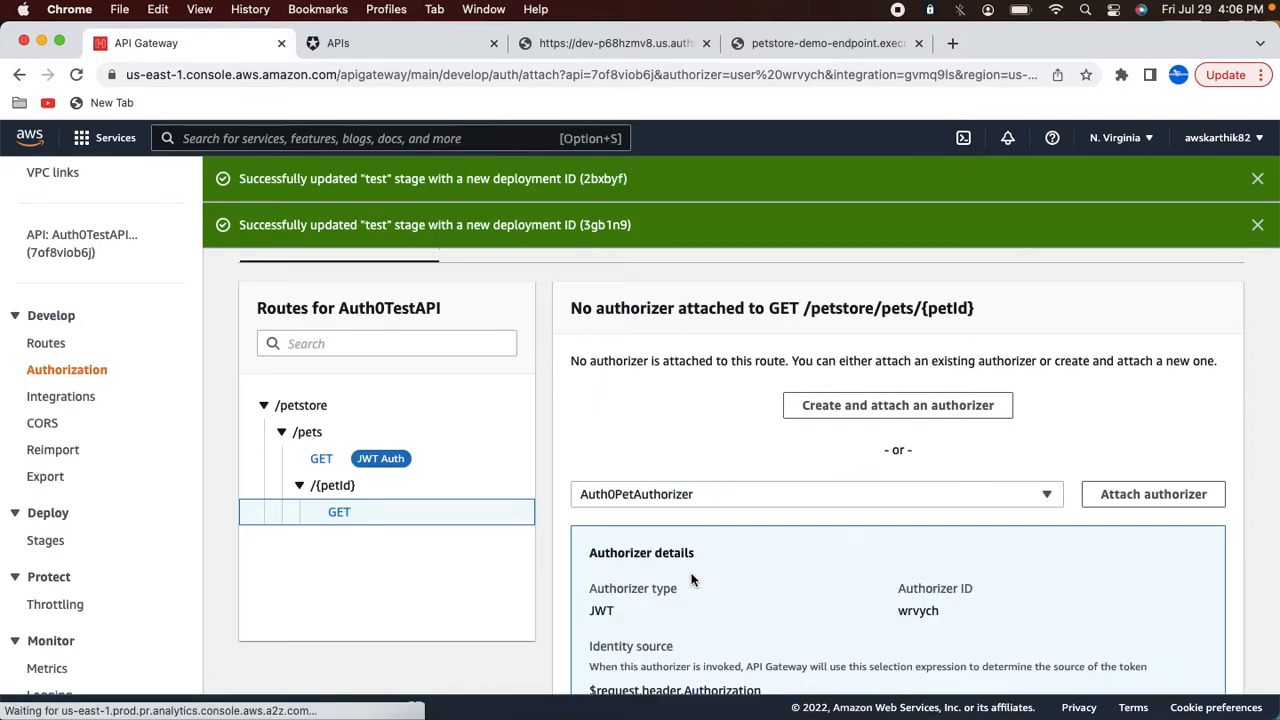
{"action": "left_click", "coordinate": [1098, 500]}
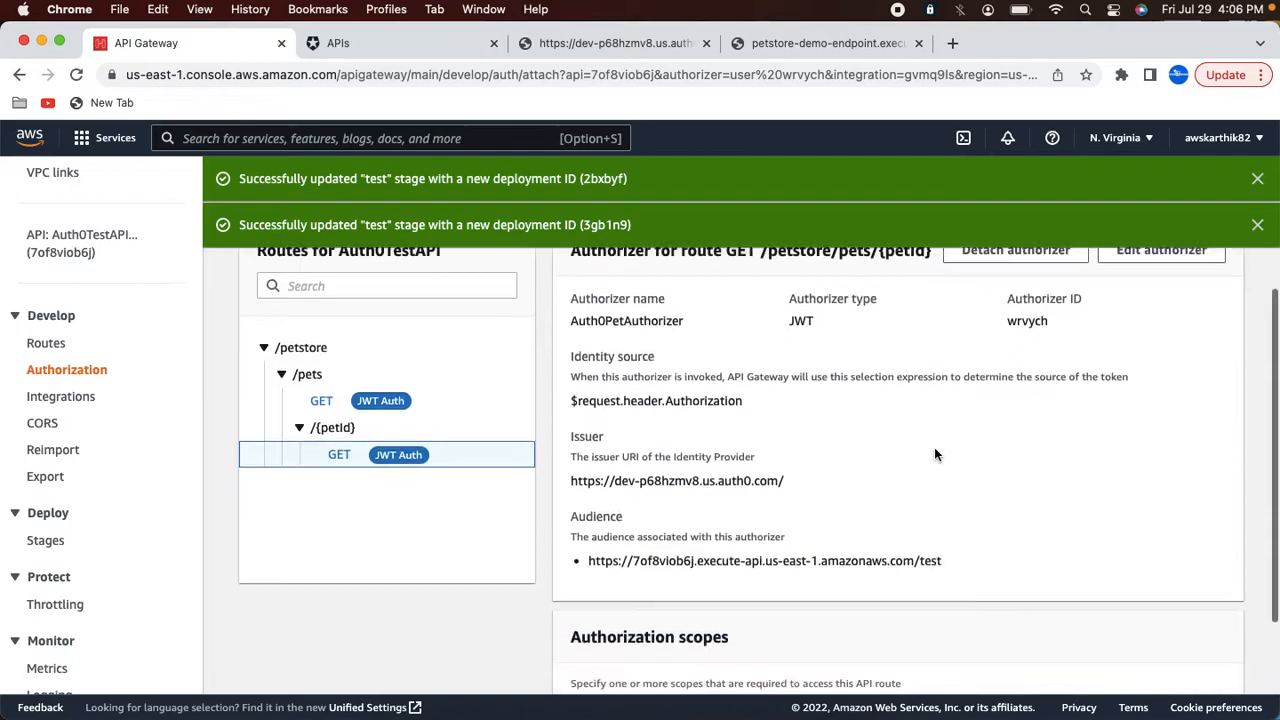
Step: Redeploy the API to the test stage and dismiss the deployment notifications
{"action": "scroll", "coordinate": [934, 451], "scroll_direction": "down", "scroll_amount": 3}
{"action": "scroll", "coordinate": [900, 451], "scroll_direction": "up", "scroll_amount": 6}
{"action": "left_click", "coordinate": [1187, 285]}
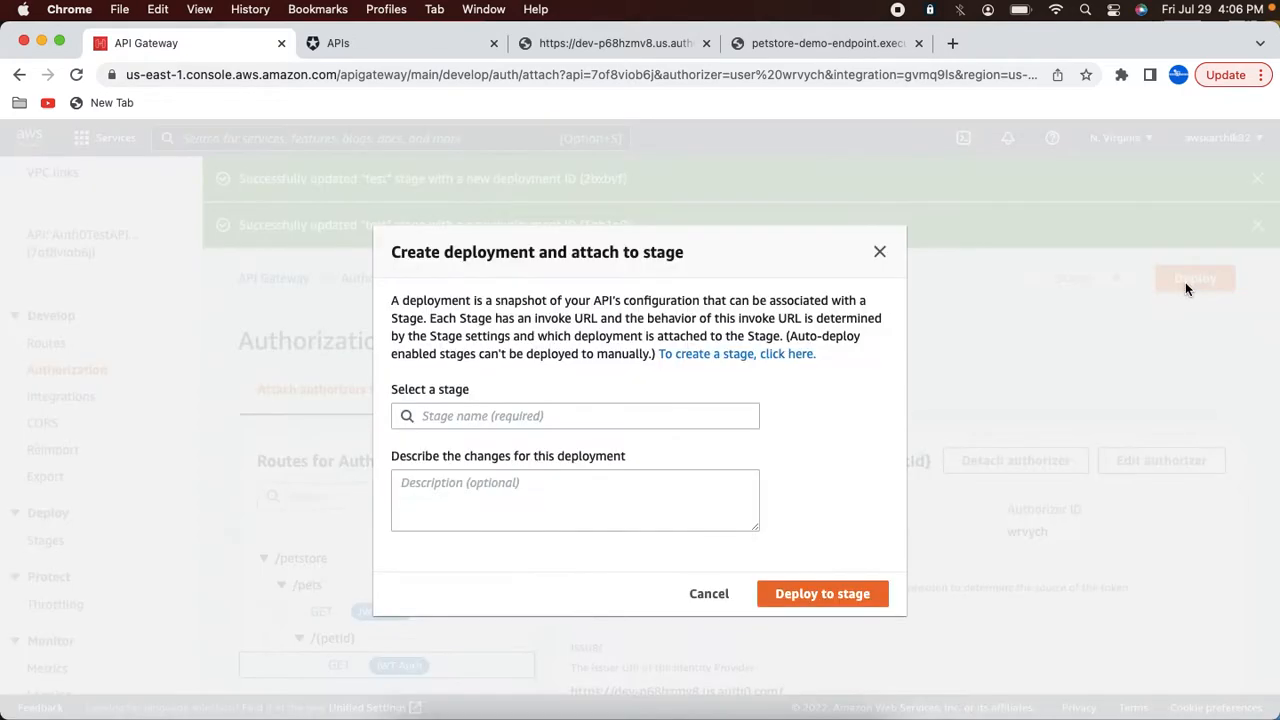
{"action": "left_click", "coordinate": [537, 416]}
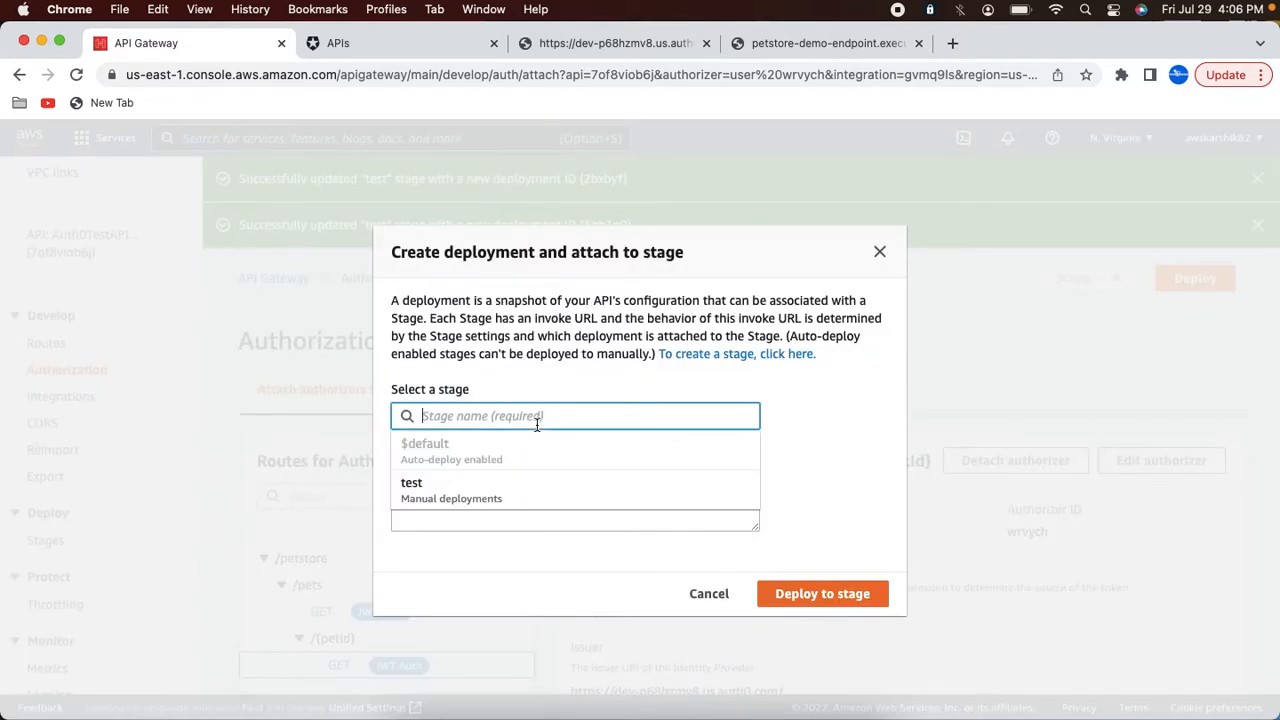
{"action": "left_click", "coordinate": [443, 500]}
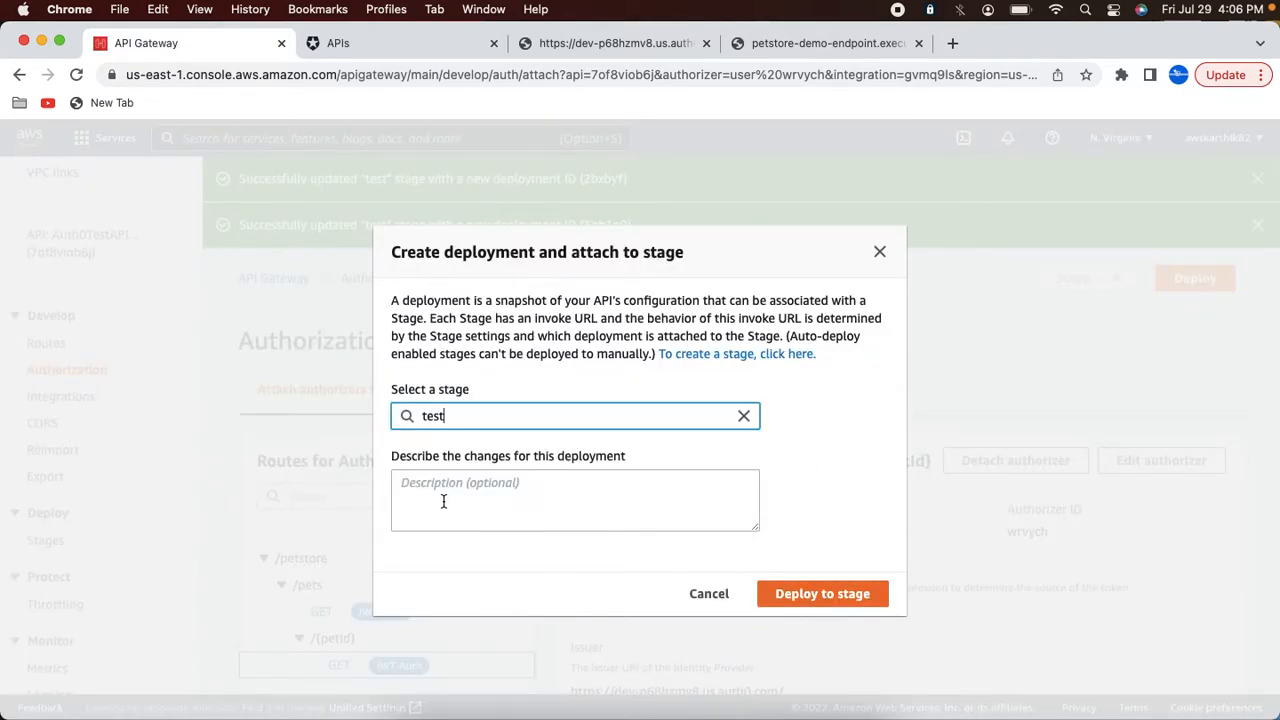
{"action": "left_click", "coordinate": [826, 598]}
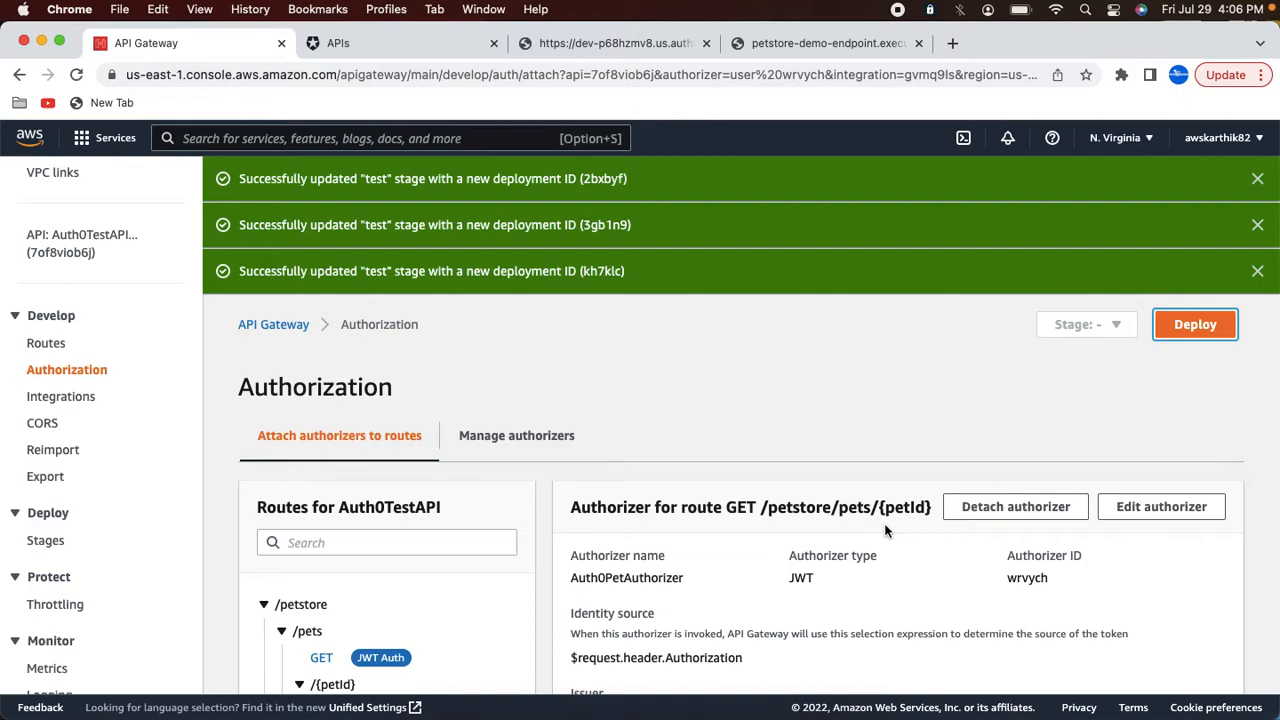
{"action": "left_click", "coordinate": [1257, 179]}
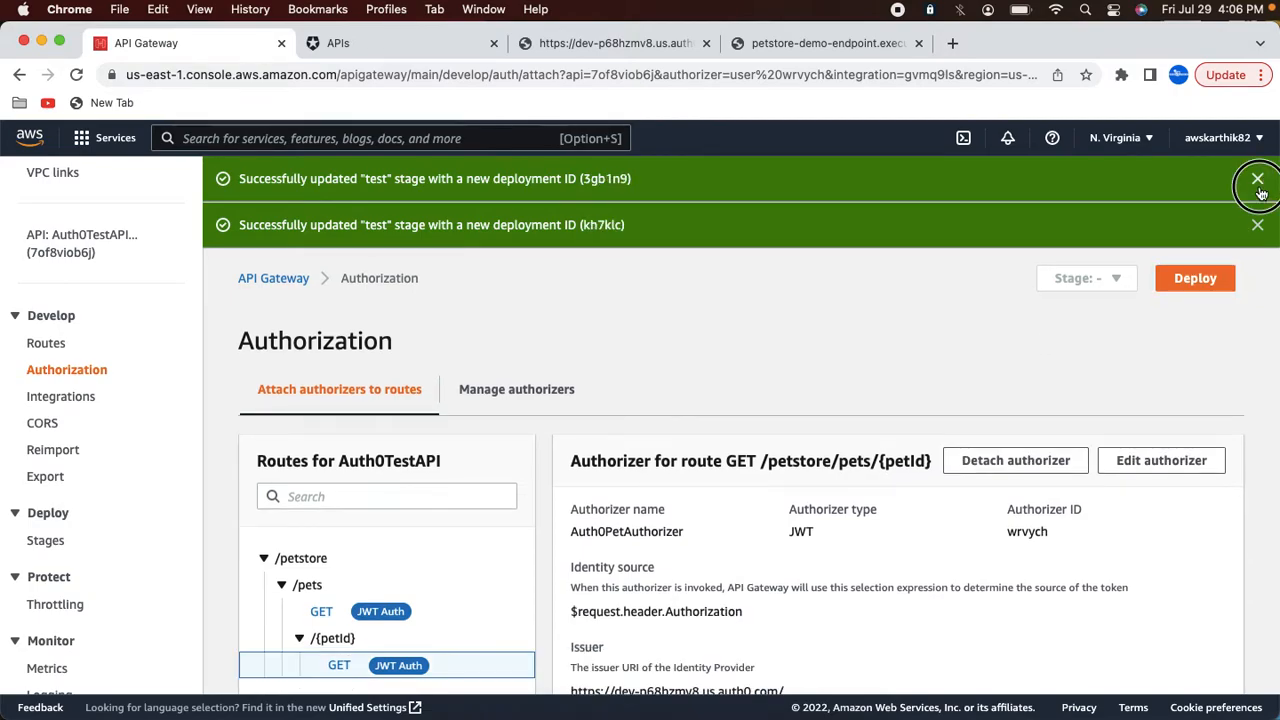
{"action": "left_click", "coordinate": [1258, 181]}
{"action": "left_click", "coordinate": [1257, 179]}
Step: In Postman, resend the GET requests for /test/petstore/pets/3 and /test/petstore/pets without a token
{"action": "key", "text": "super+Tab"}
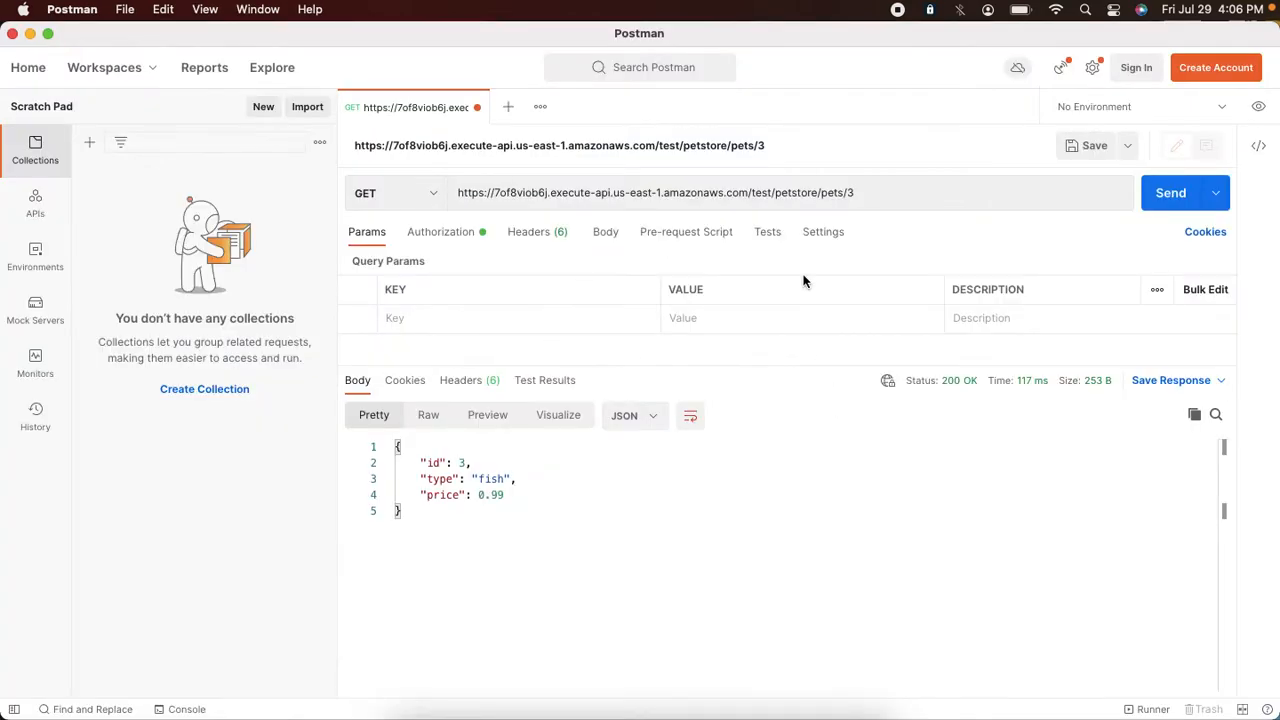
{"action": "left_click", "coordinate": [1165, 203]}
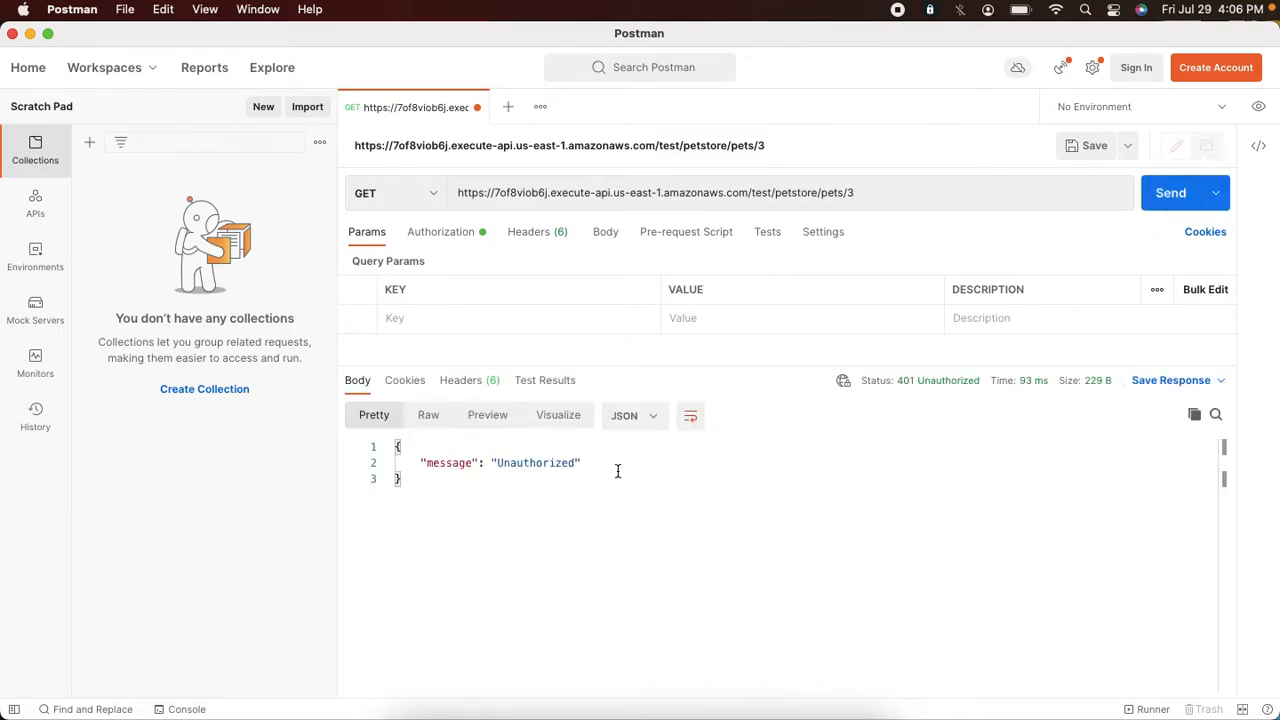
{"action": "left_click", "coordinate": [850, 194]}
{"action": "key", "text": "BackSpace"}
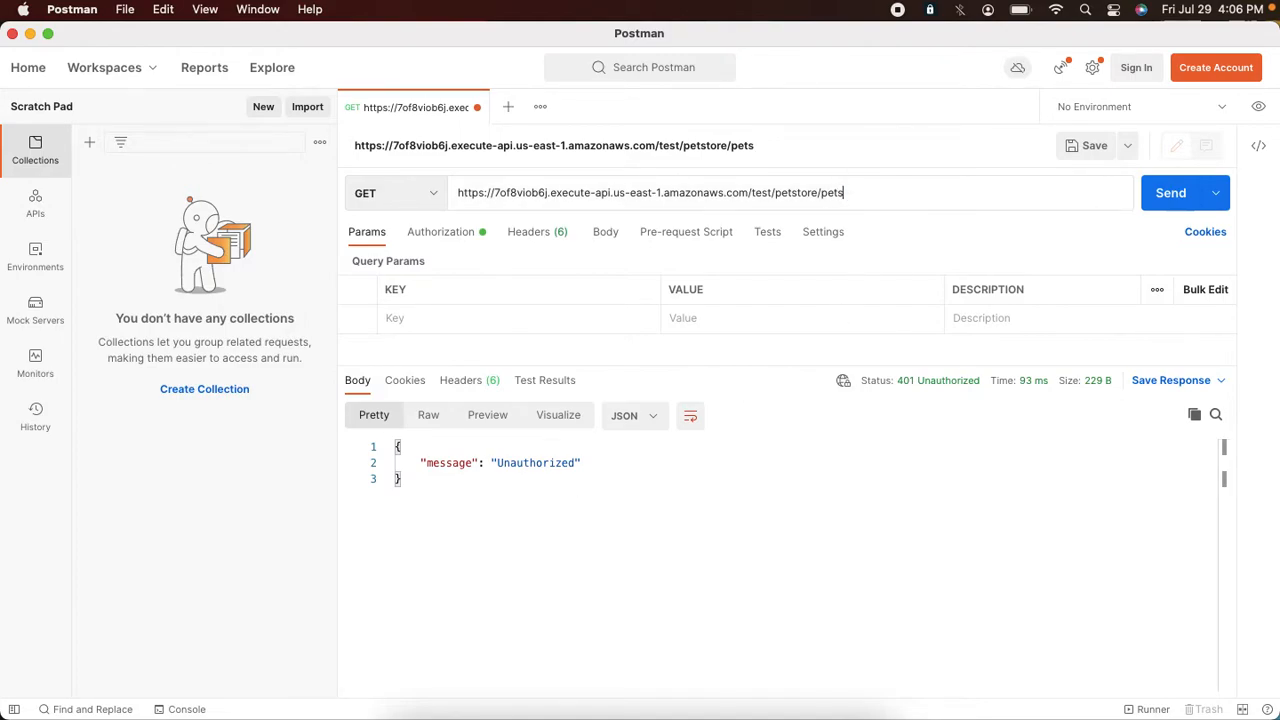
{"action": "left_click", "coordinate": [1160, 193]}
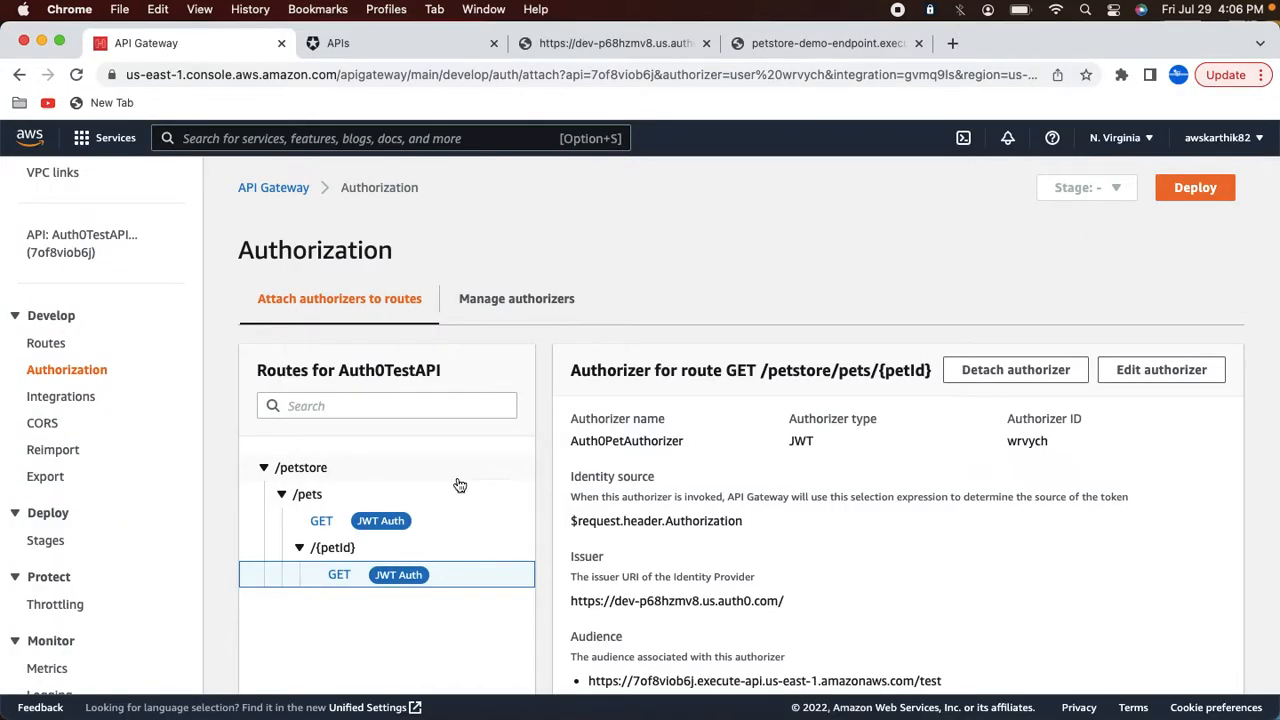
Step: Review Auth0PetAuthorizer's details, selecting its issuer and audience URLs
{"action": "left_click", "coordinate": [491, 298]}
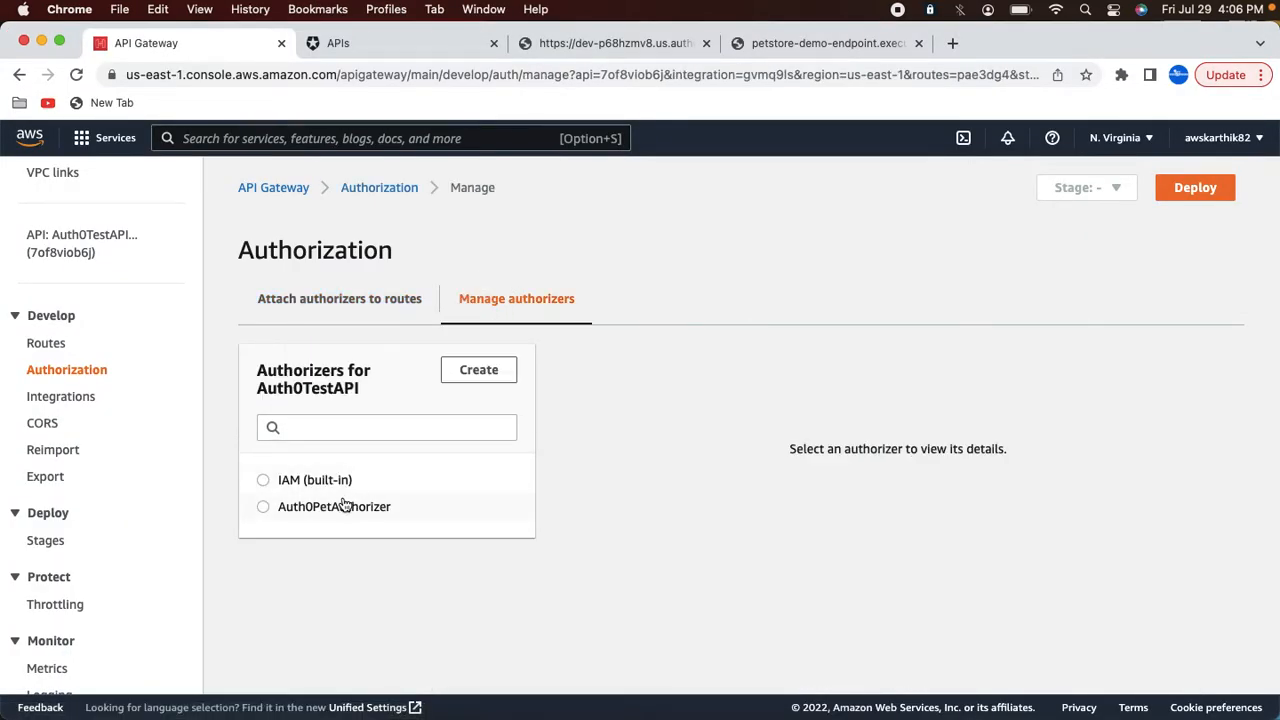
{"action": "left_click", "coordinate": [343, 505]}
{"action": "scroll", "coordinate": [700, 535], "scroll_direction": "down", "scroll_amount": 2}
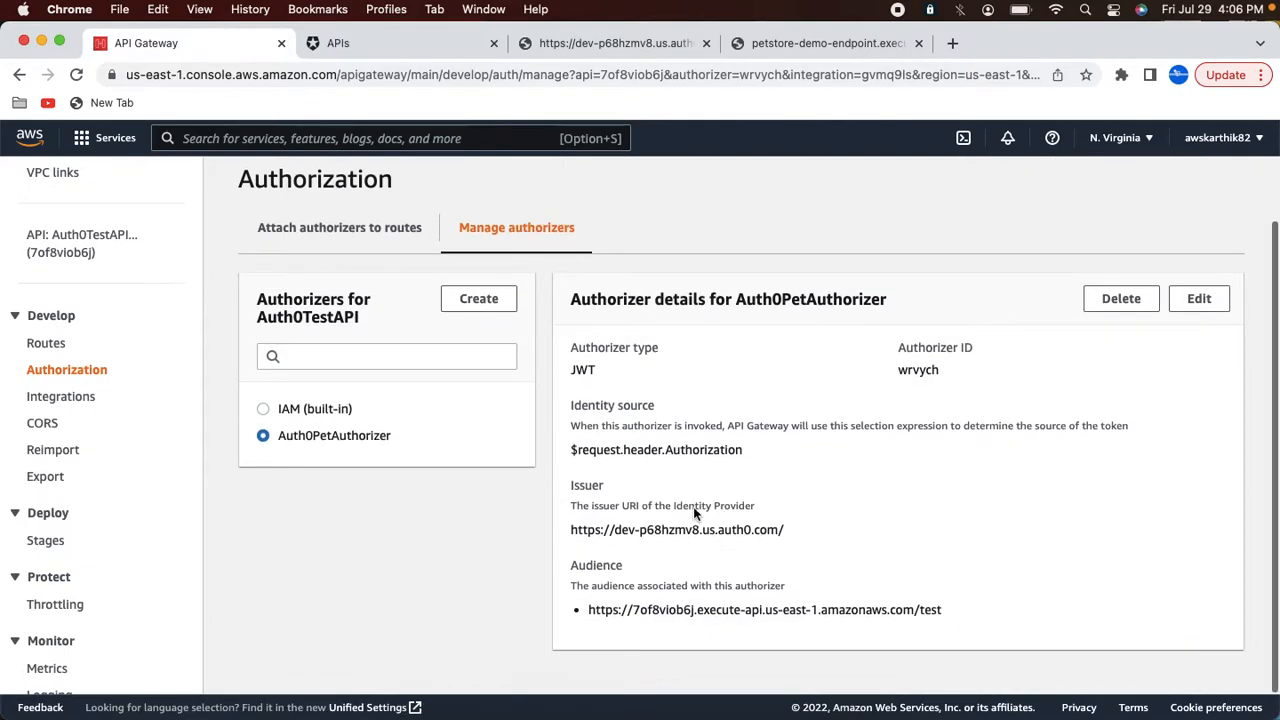
{"action": "left_click_drag", "start_coordinate": [587, 530], "coordinate": [749, 529]}
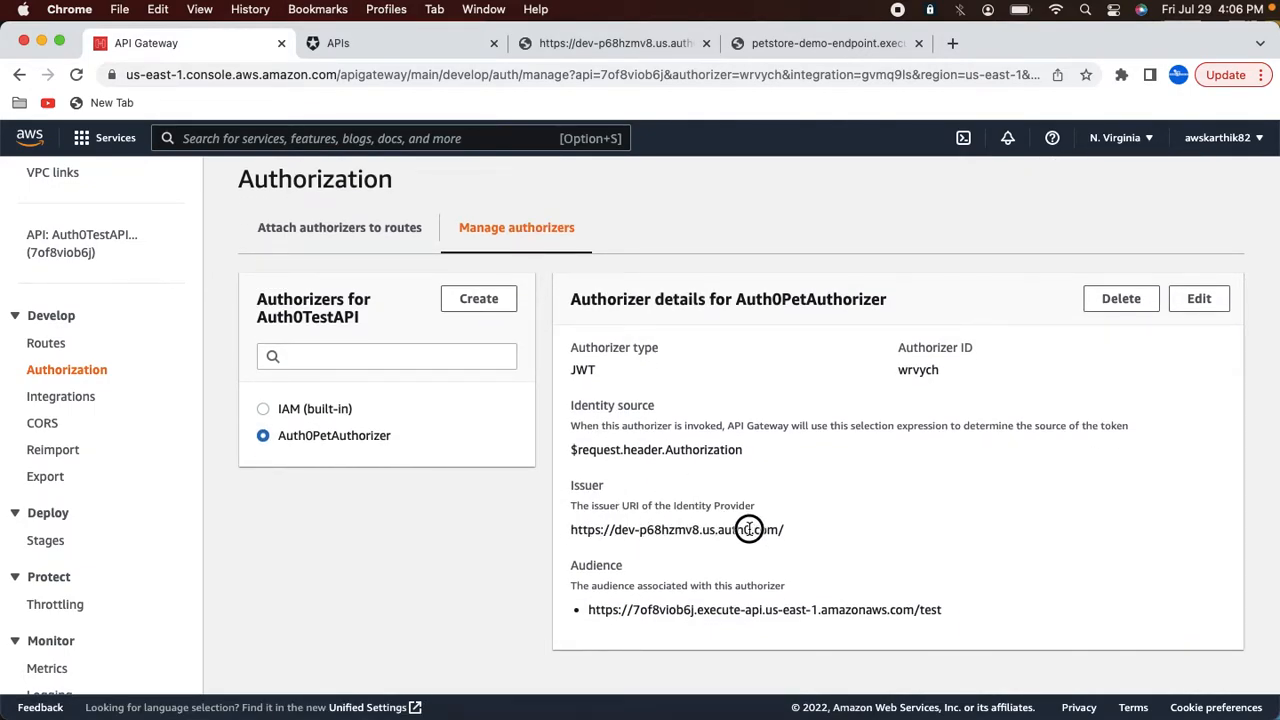
{"action": "left_click_drag", "start_coordinate": [587, 610], "coordinate": [926, 622]}
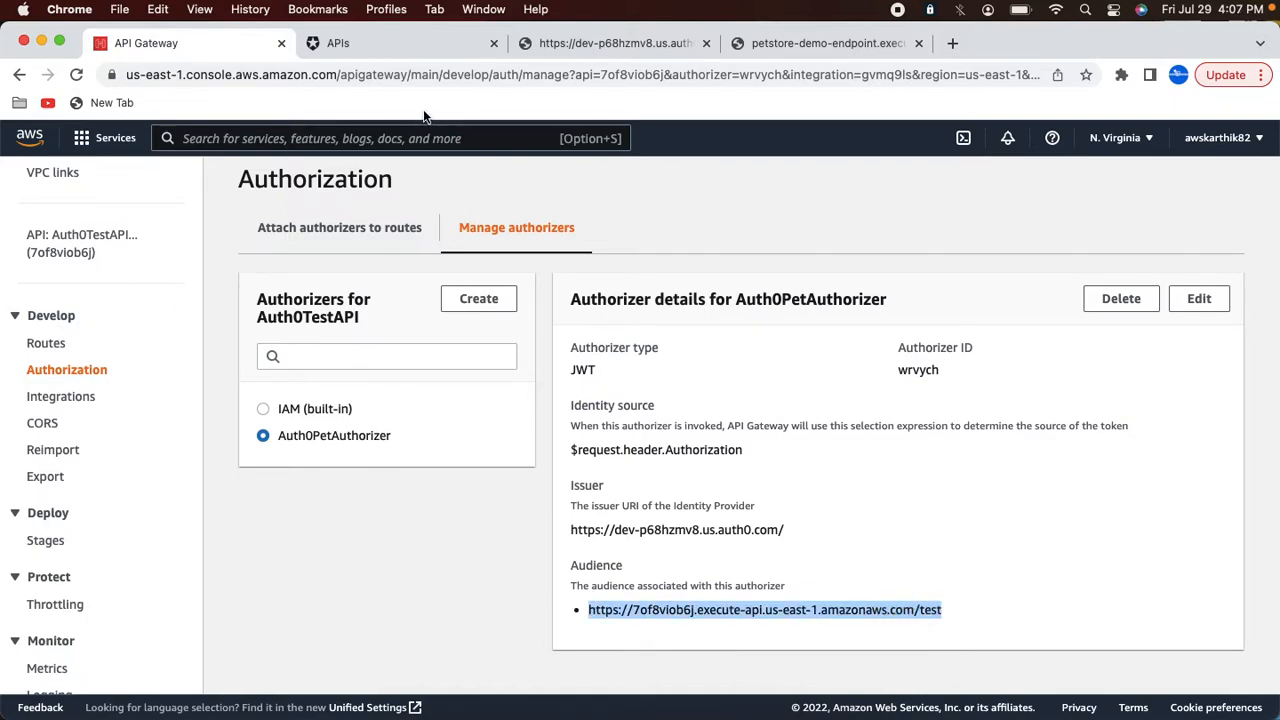
Step: In the Auth0 dashboard, open PetStoreAPI's Test tab and choose the PetStoreAuth0App application
{"action": "left_click", "coordinate": [388, 43]}
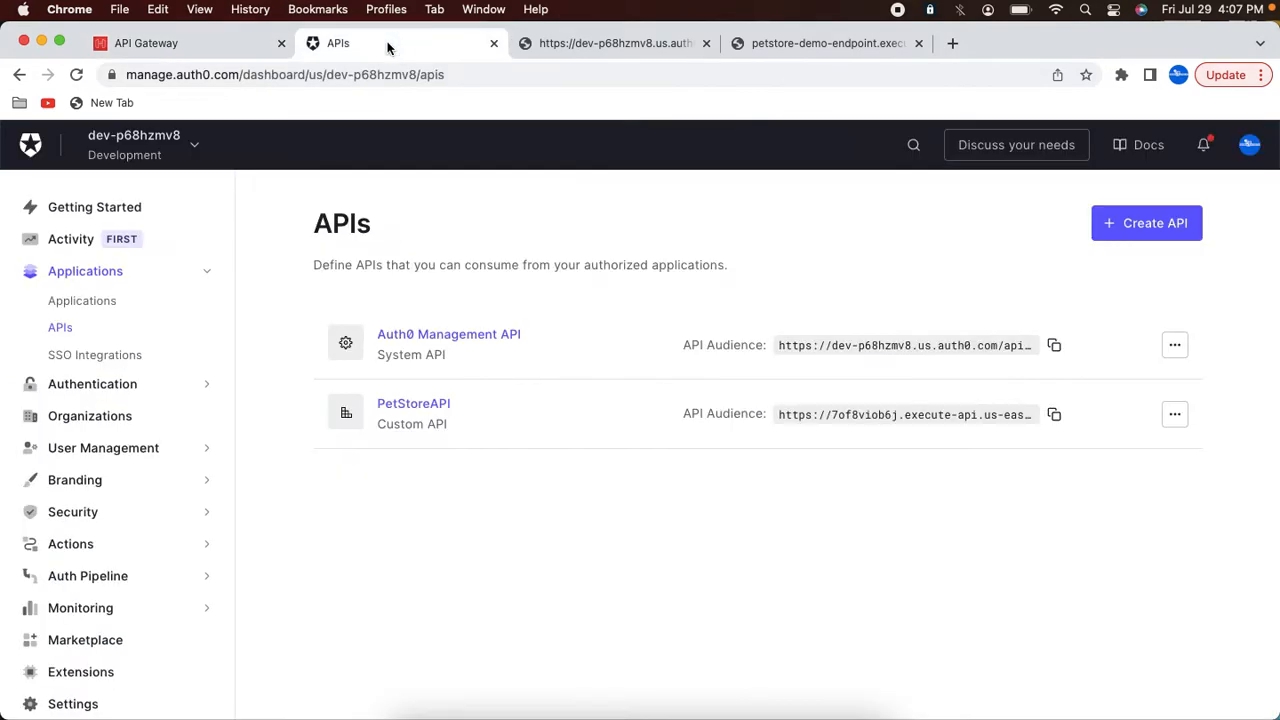
{"action": "left_click", "coordinate": [62, 329]}
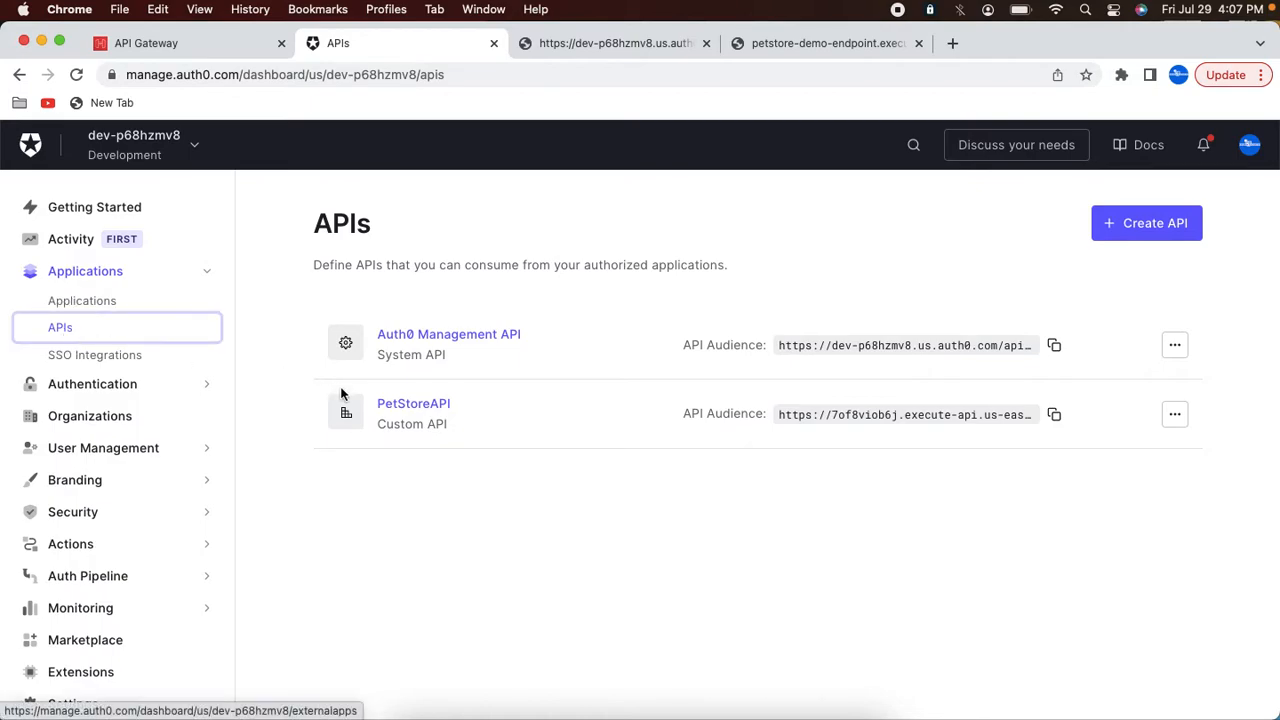
{"action": "left_click", "coordinate": [400, 405]}
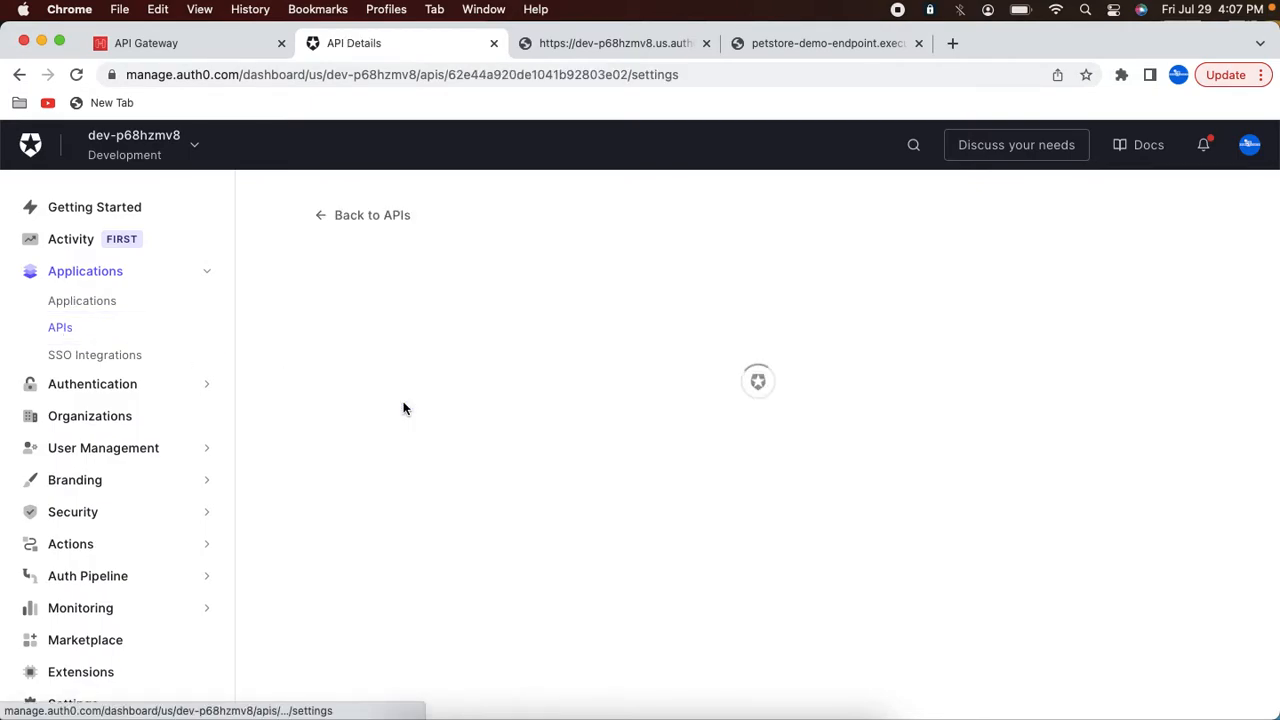
{"action": "left_click", "coordinate": [827, 356]}
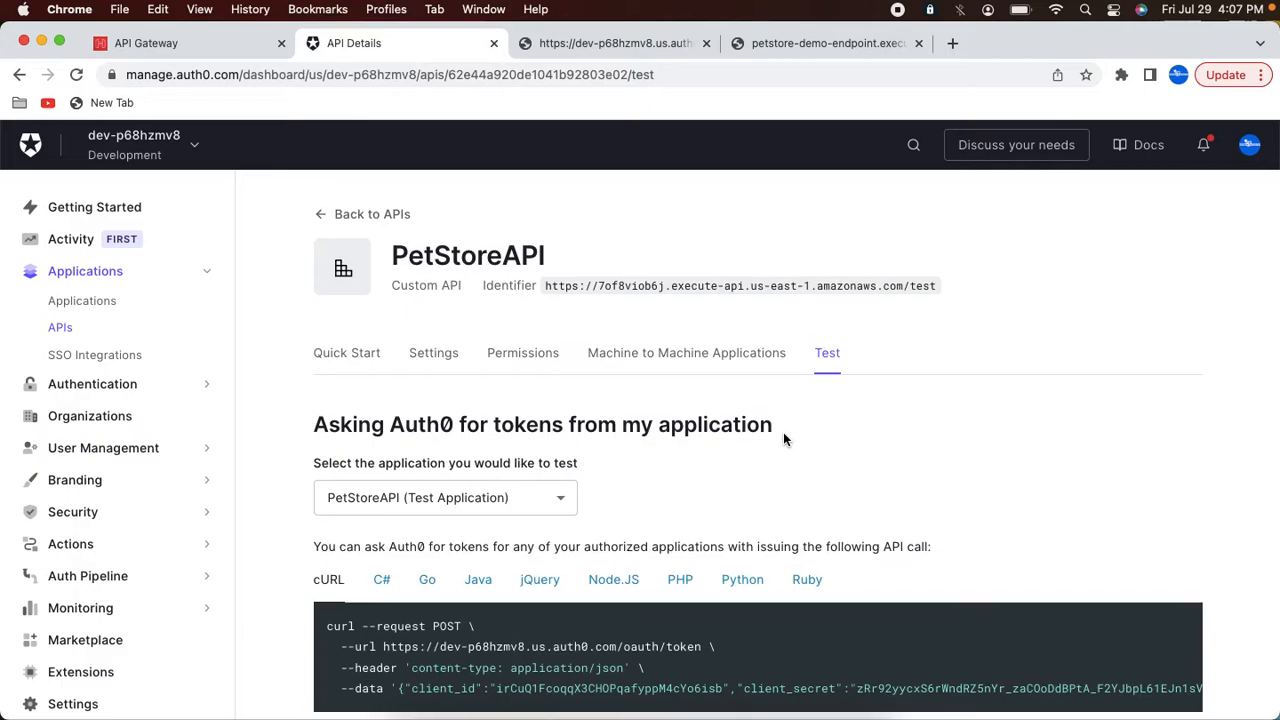
{"action": "scroll", "coordinate": [783, 437], "scroll_direction": "down", "scroll_amount": 3}
{"action": "left_click", "coordinate": [485, 372]}
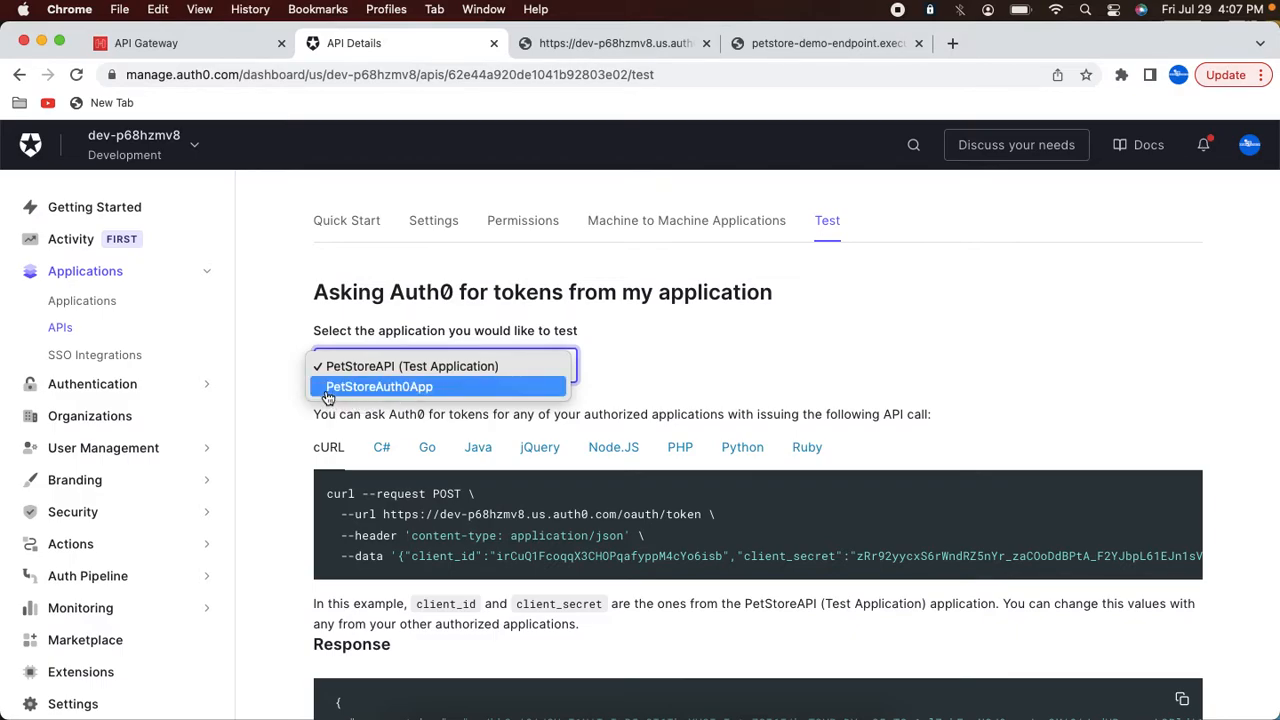
{"action": "left_click", "coordinate": [390, 389]}
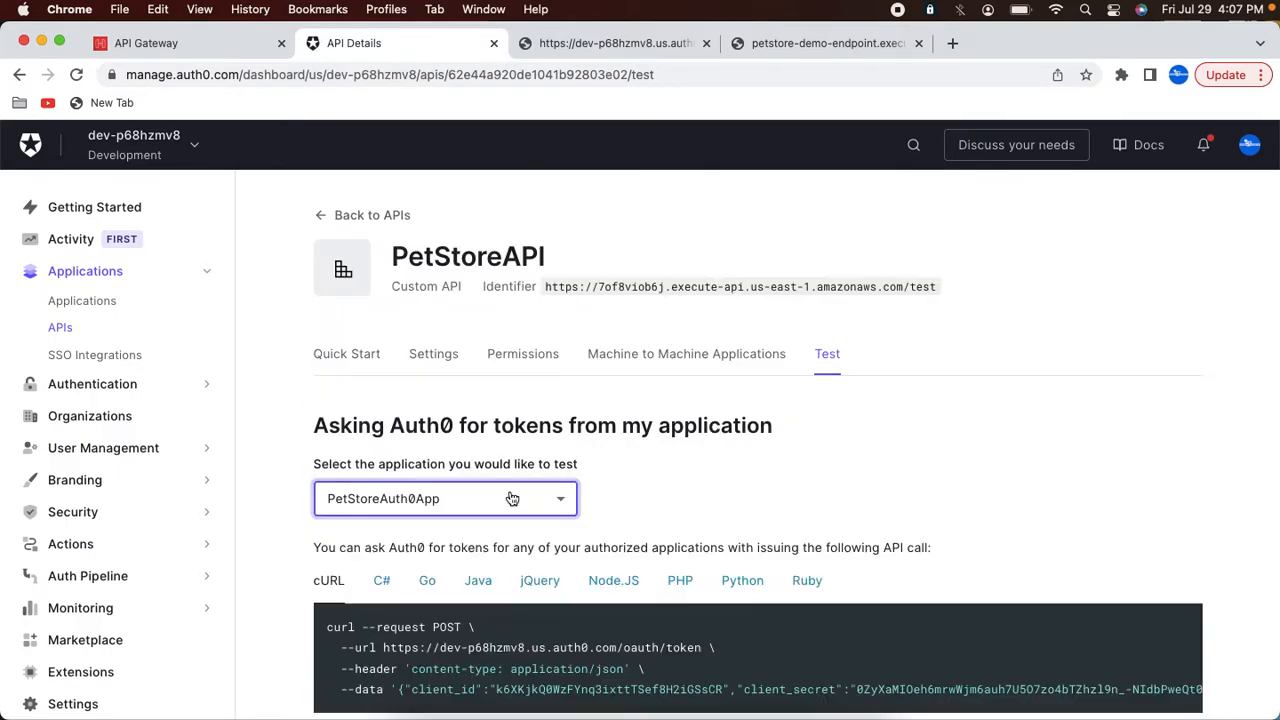
Step: Select the full cURL token request command for PetStoreAuth0App
{"action": "scroll", "coordinate": [437, 508], "scroll_direction": "down", "scroll_amount": 5}
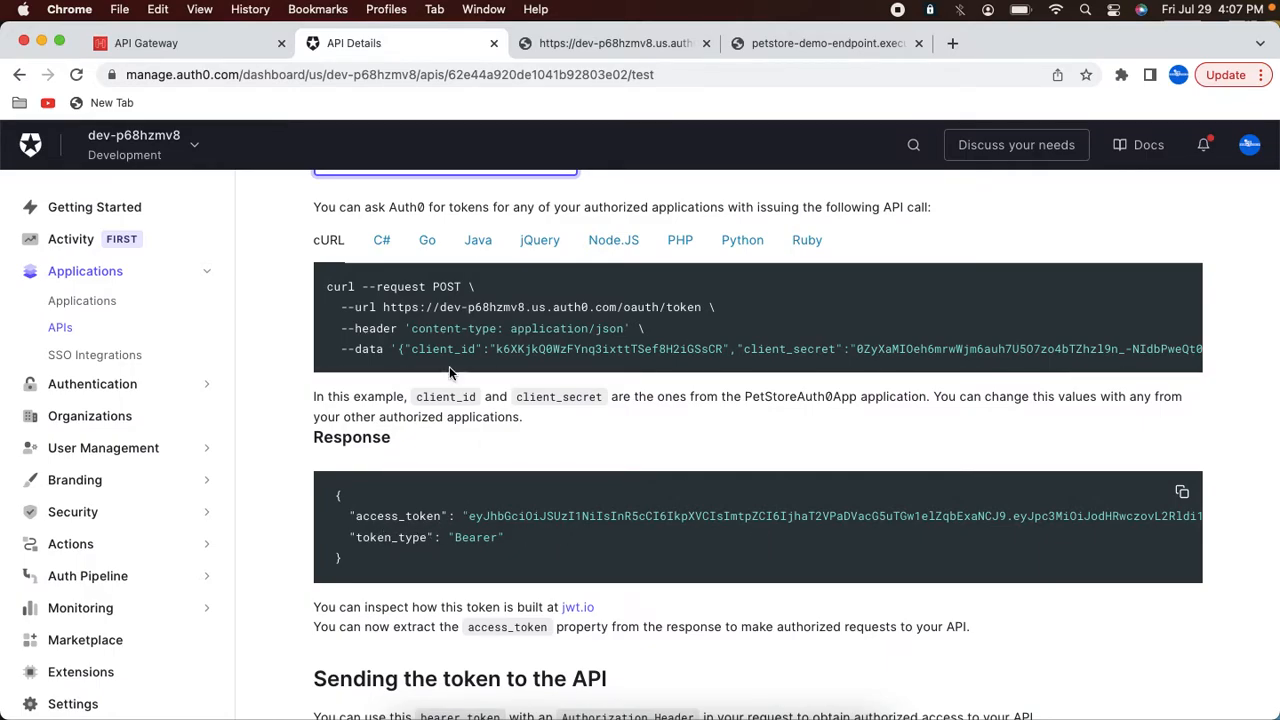
{"action": "left_click", "coordinate": [369, 310]}
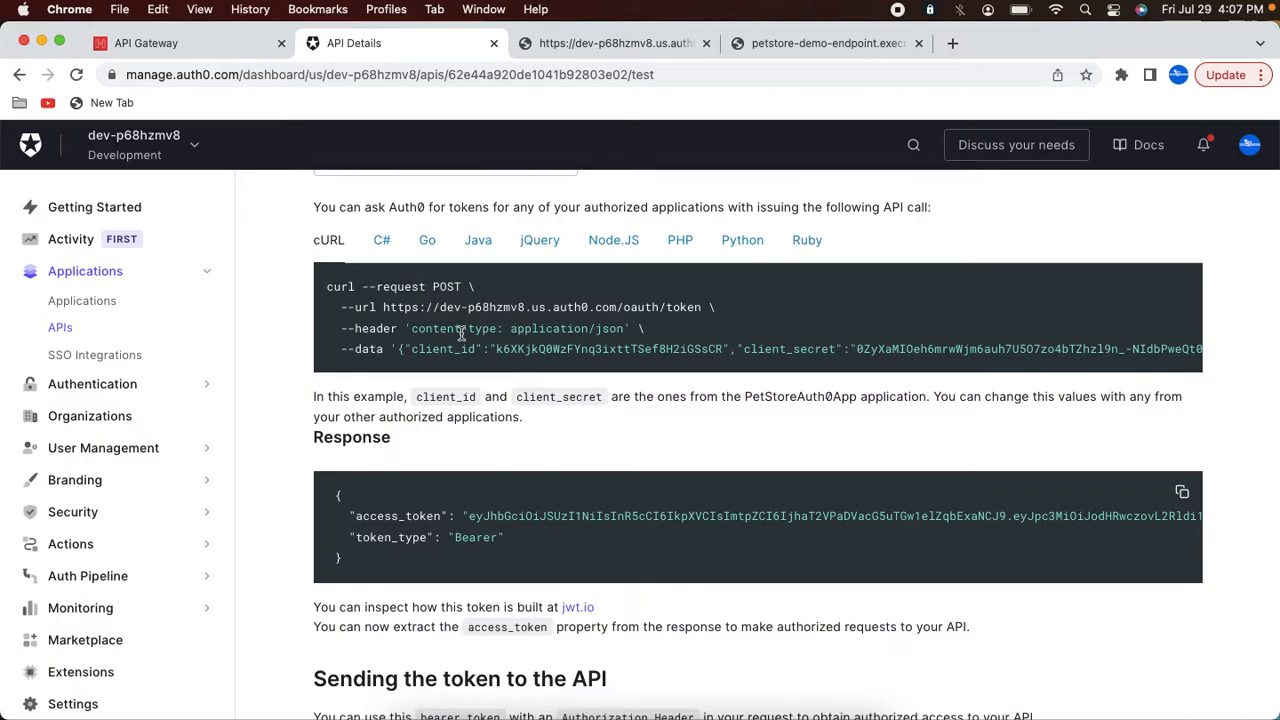
{"action": "left_click_drag", "start_coordinate": [326, 286], "coordinate": [369, 288]}
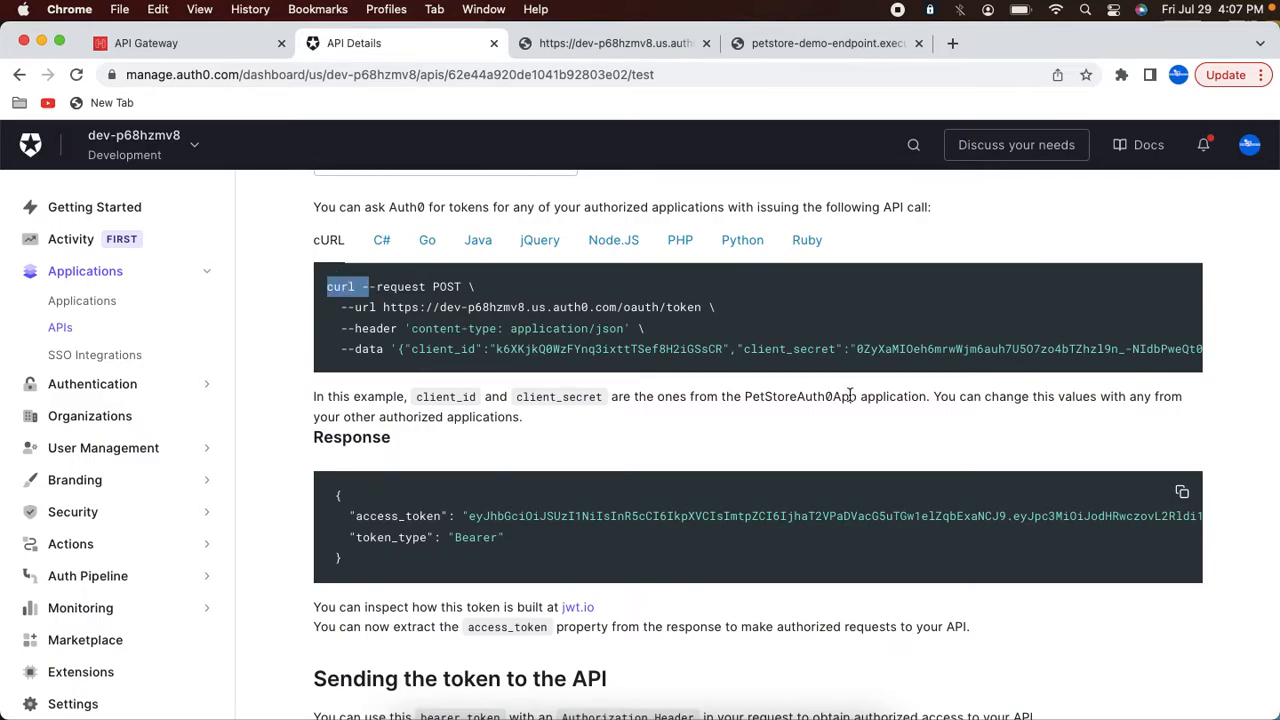
{"action": "scroll", "coordinate": [940, 350], "scroll_direction": "right", "scroll_amount": 10}
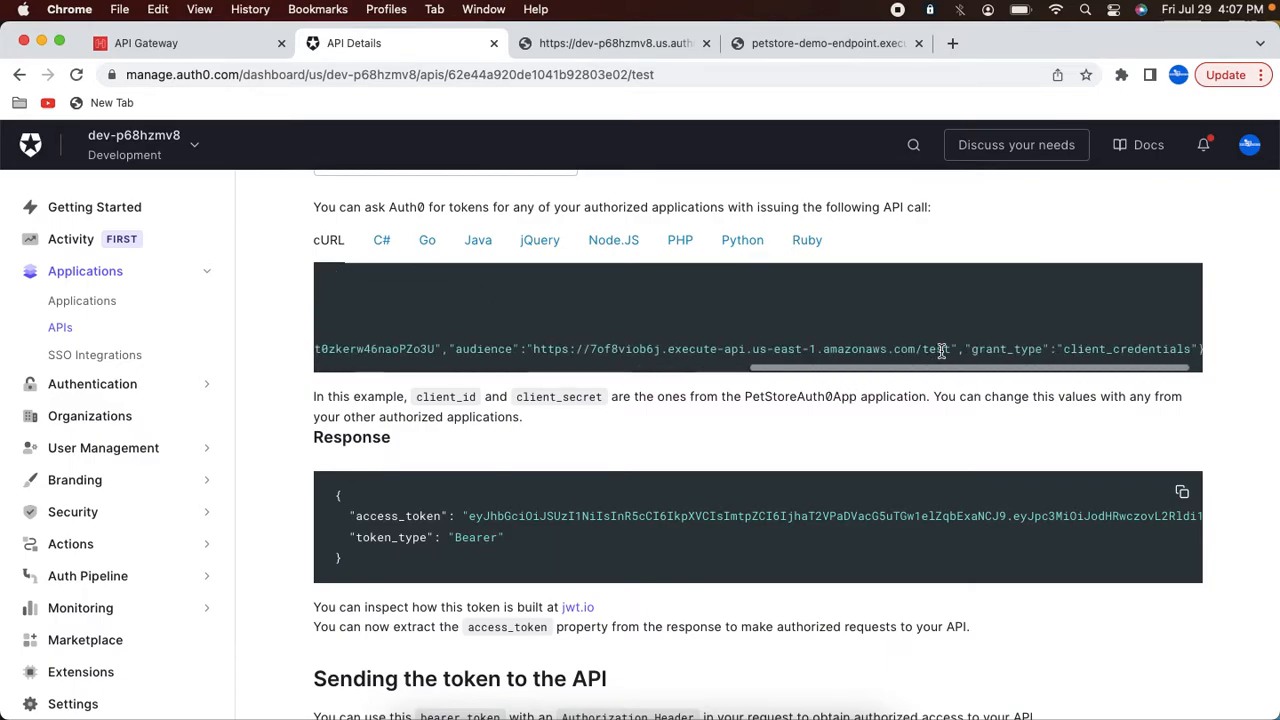
{"action": "triple_click", "coordinate": [1188, 352]}
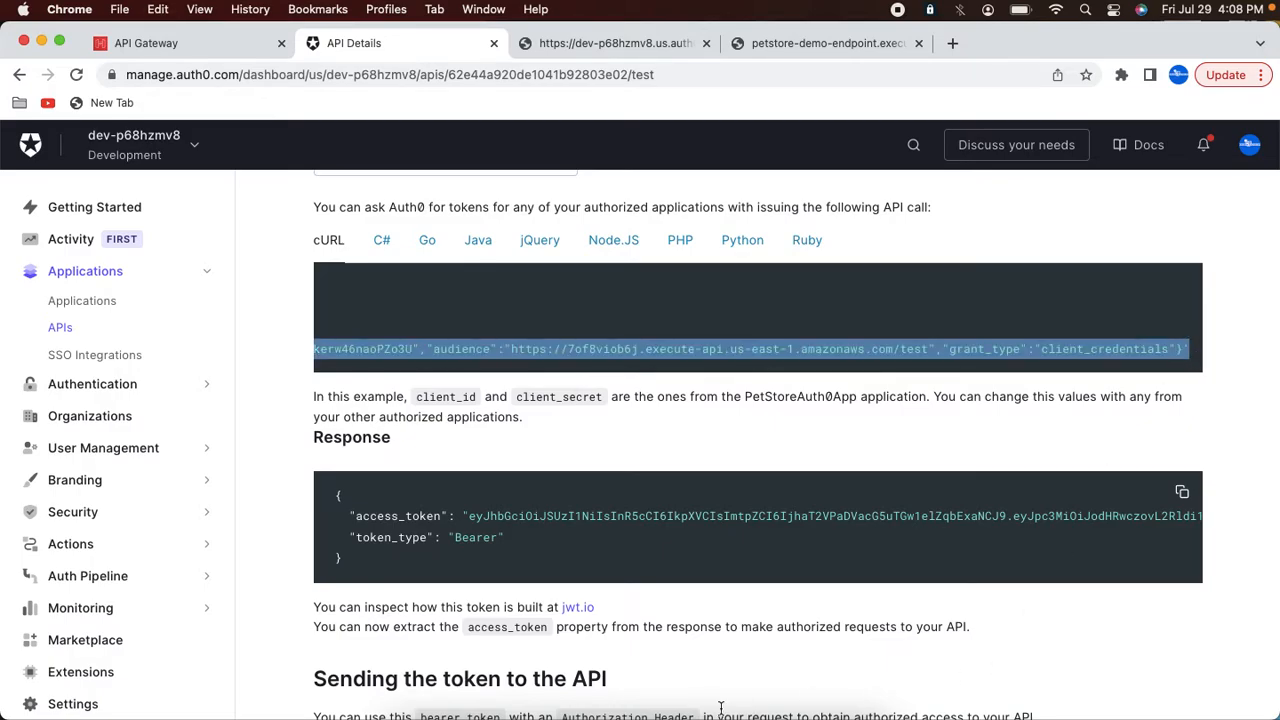
Step: In Postman, import the copied cURL command, including the client credentials, as raw text
{"action": "left_click", "coordinate": [639, 706]}
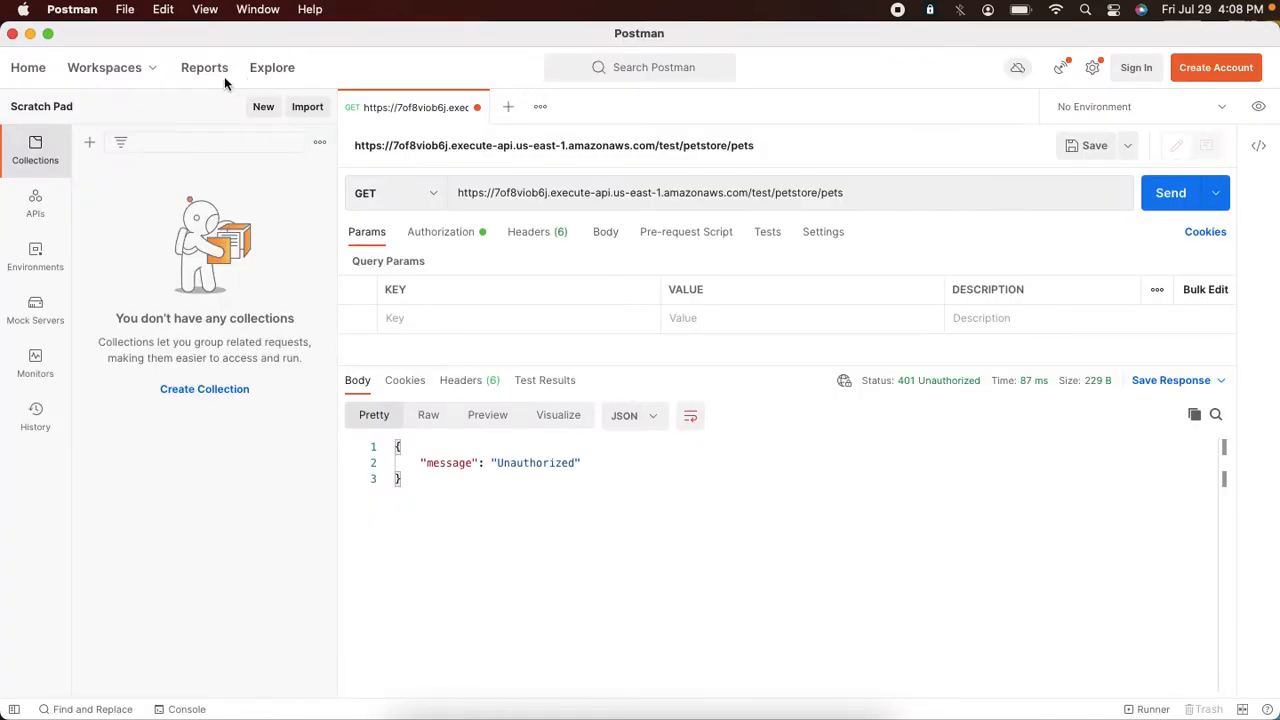
{"action": "left_click", "coordinate": [318, 107]}
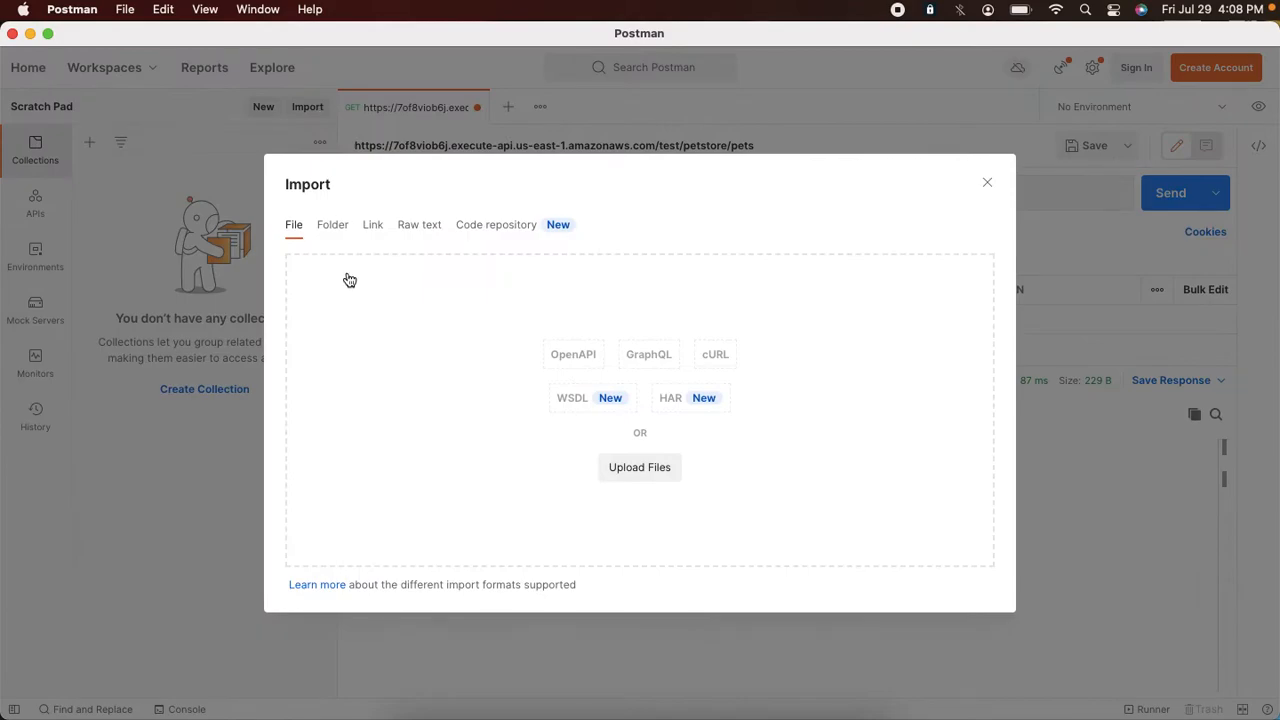
{"action": "left_click", "coordinate": [412, 228]}
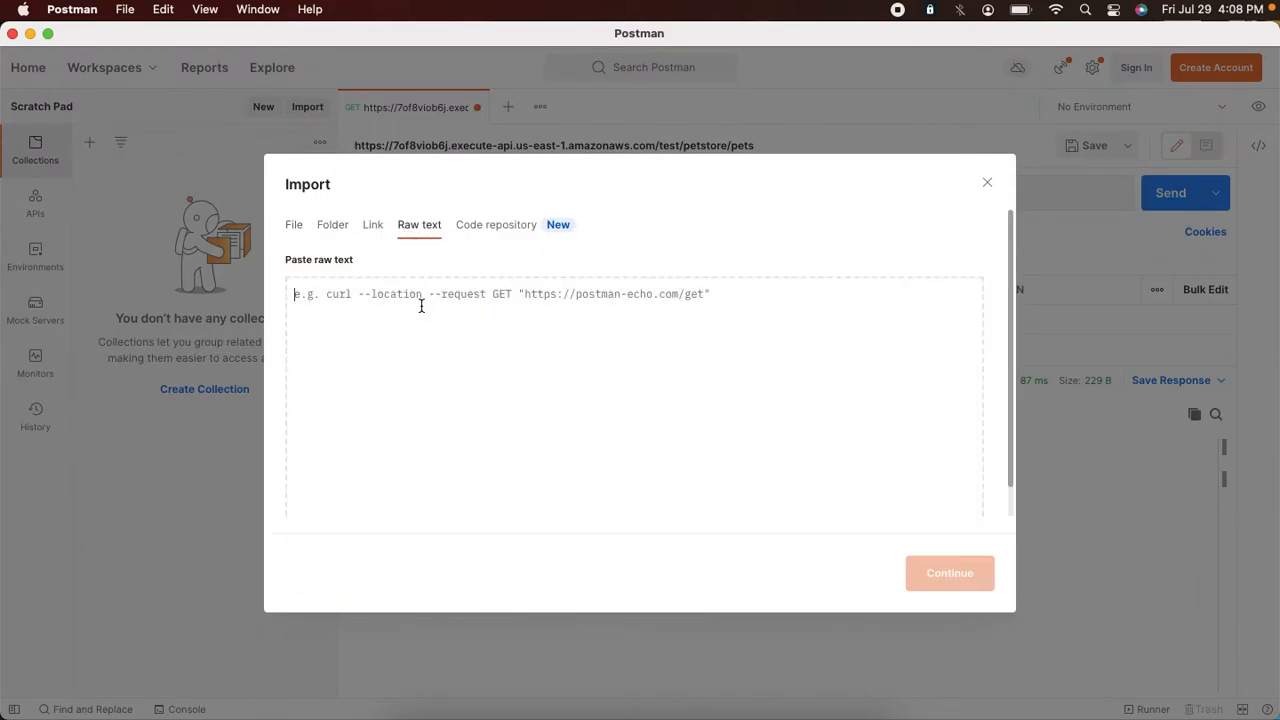
{"action": "key", "text": "super+v"}
{"action": "left_click", "coordinate": [912, 585]}
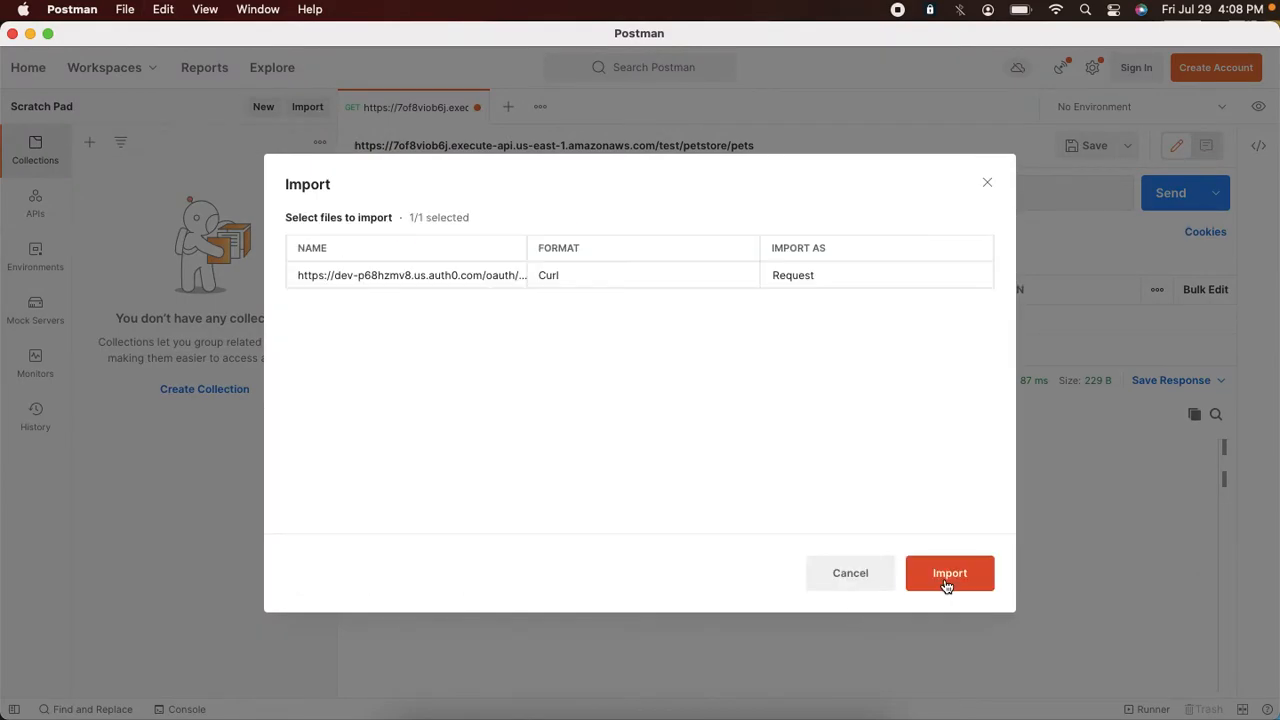
{"action": "left_click", "coordinate": [952, 584]}
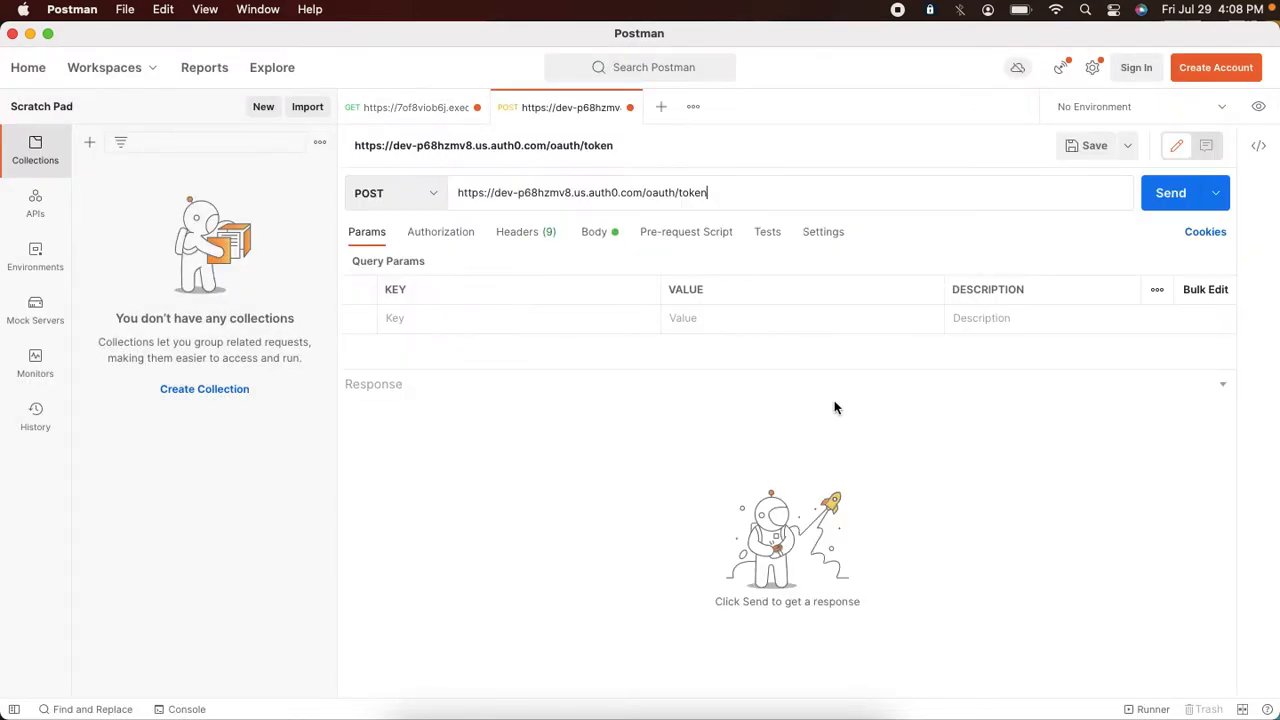
Step: Check the imported request body and send the POST request to the Auth0 /oauth/token endpoint
{"action": "left_click", "coordinate": [546, 234]}
{"action": "left_click", "coordinate": [597, 242]}
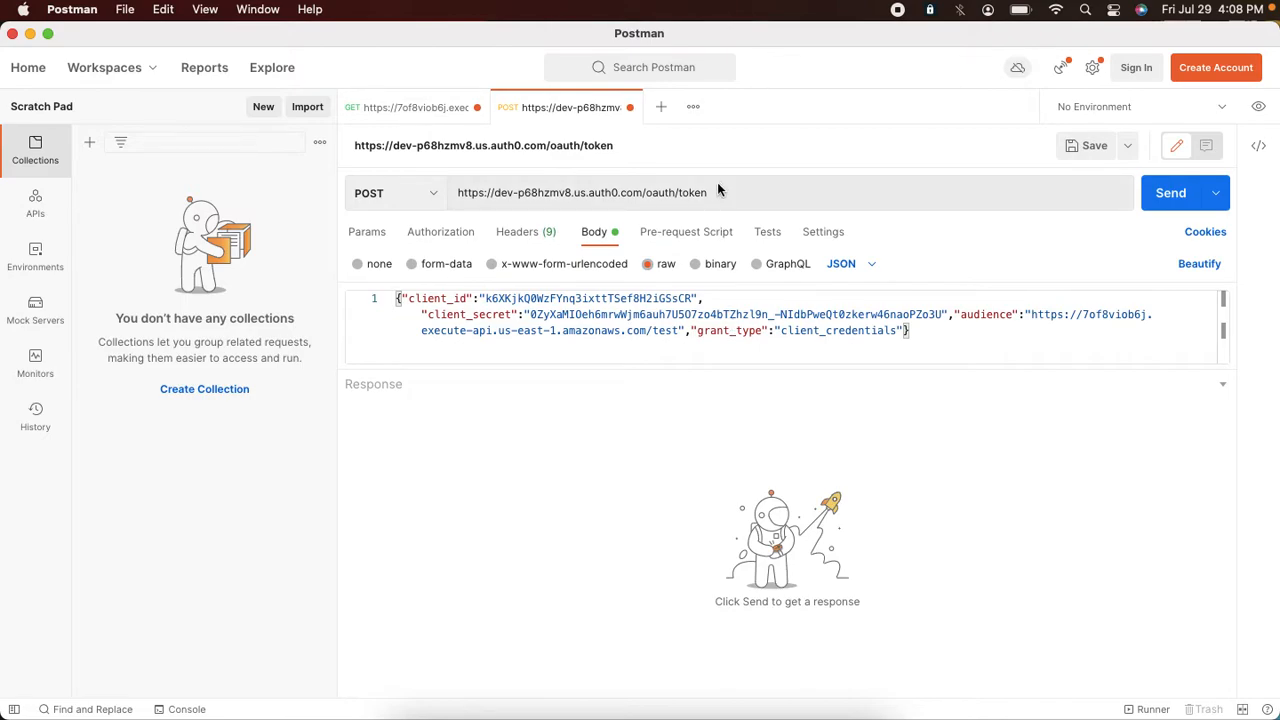
{"action": "left_click", "coordinate": [1162, 200]}
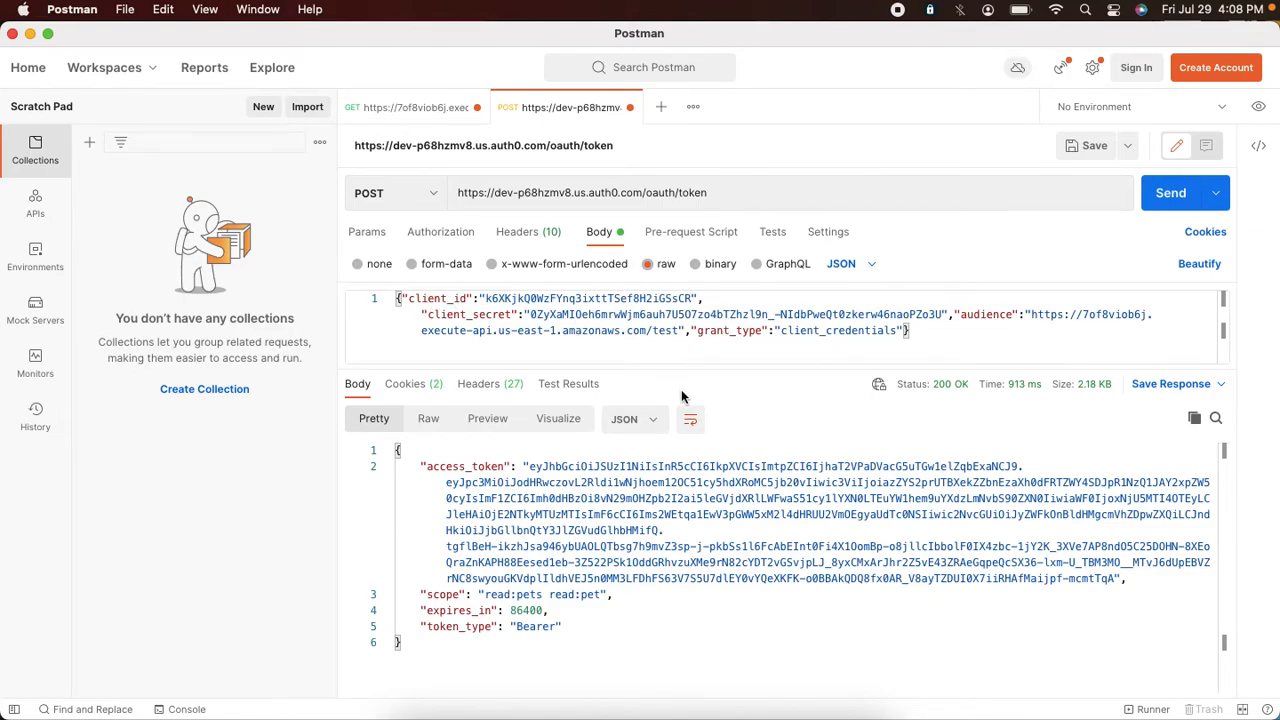
Step: Select the full access_token value in the Auth0 token response
{"action": "left_click_drag", "start_coordinate": [530, 467], "coordinate": [568, 482]}
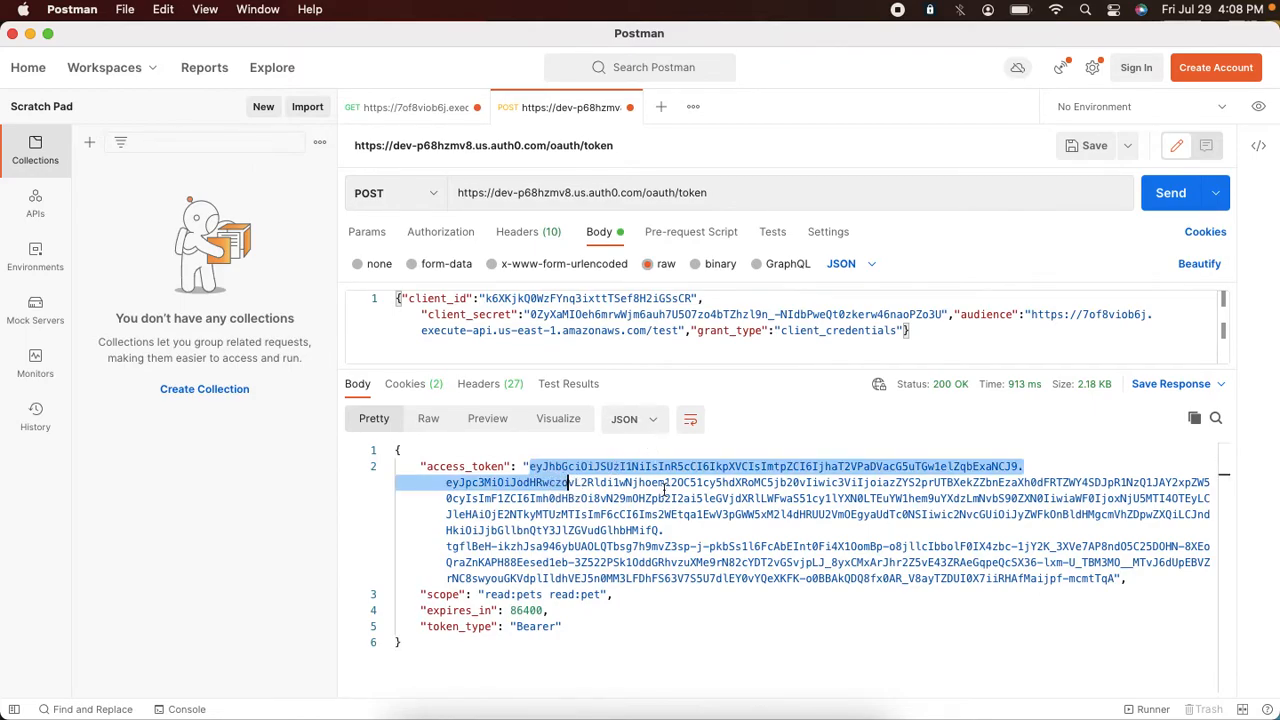
{"action": "left_click", "coordinate": [487, 419]}
{"action": "left_click", "coordinate": [428, 419]}
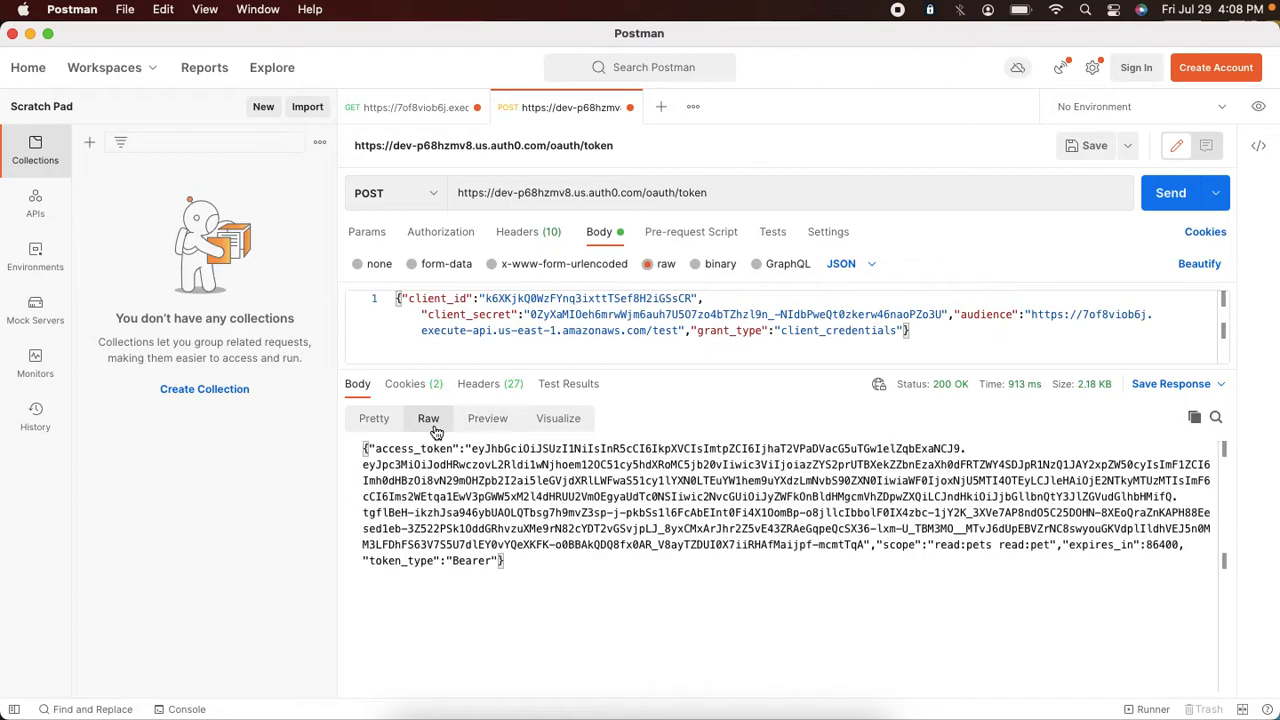
{"action": "left_click", "coordinate": [376, 419]}
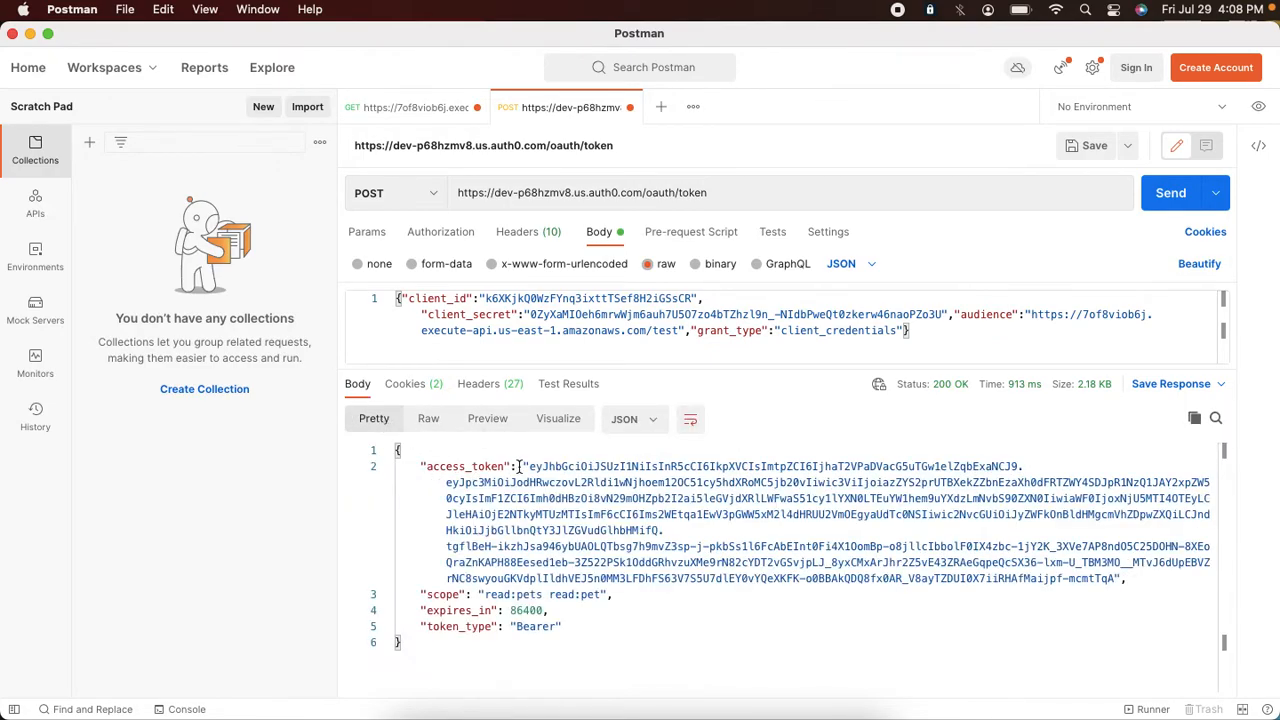
{"action": "left_click_drag", "start_coordinate": [528, 466], "coordinate": [561, 550]}
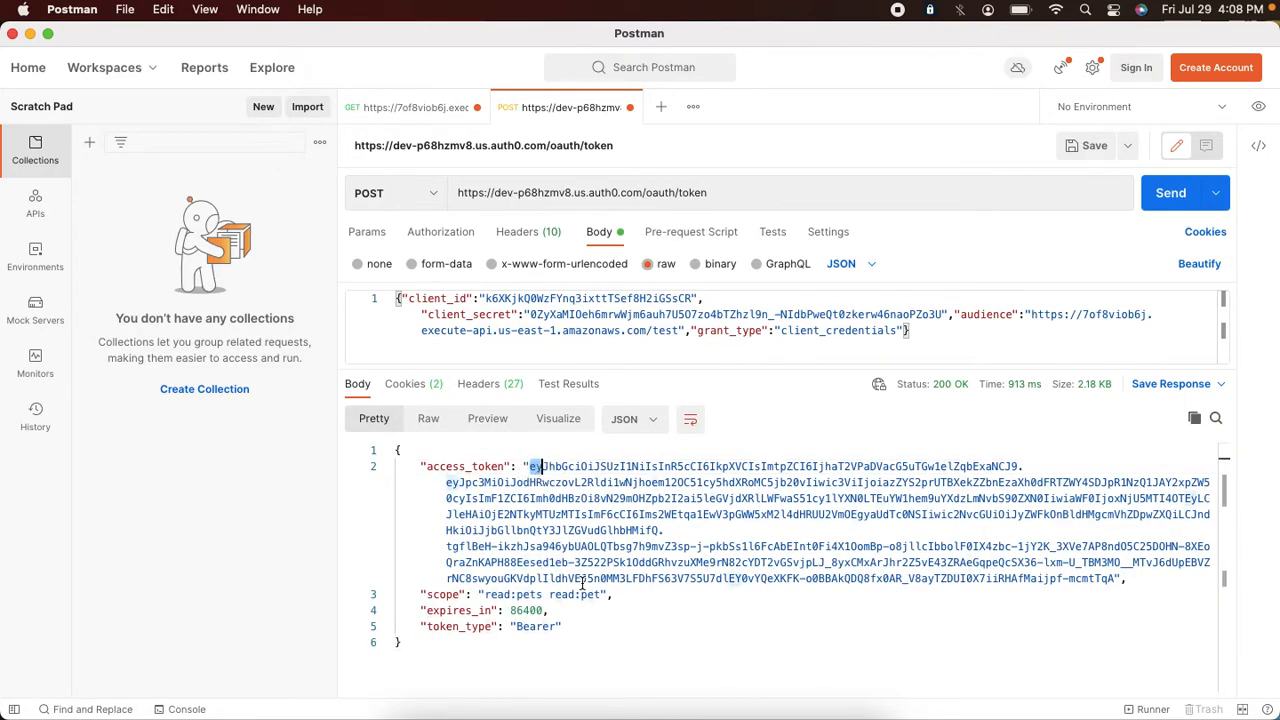
{"action": "left_click_drag", "start_coordinate": [1113, 582], "coordinate": [1115, 580]}
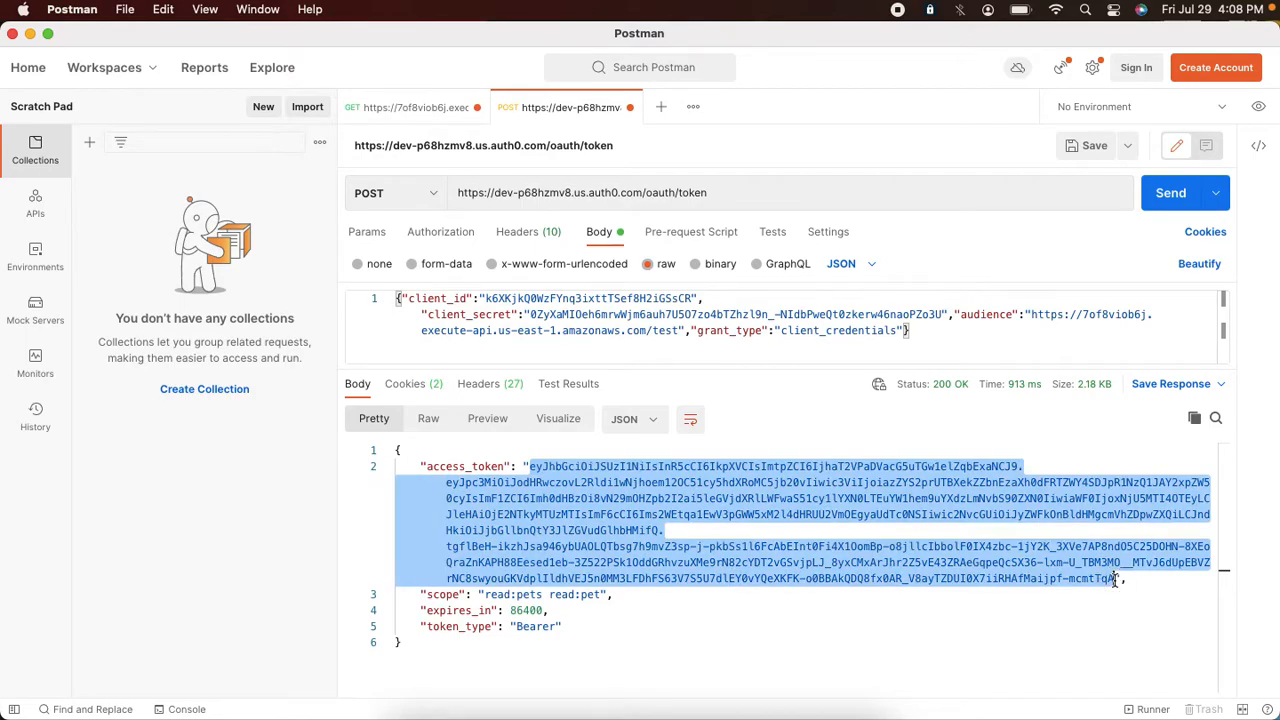
Step: Open jwt.io in a new browser tab and paste the access token into the encoded field to decode it
{"action": "key", "text": "super+Tab"}
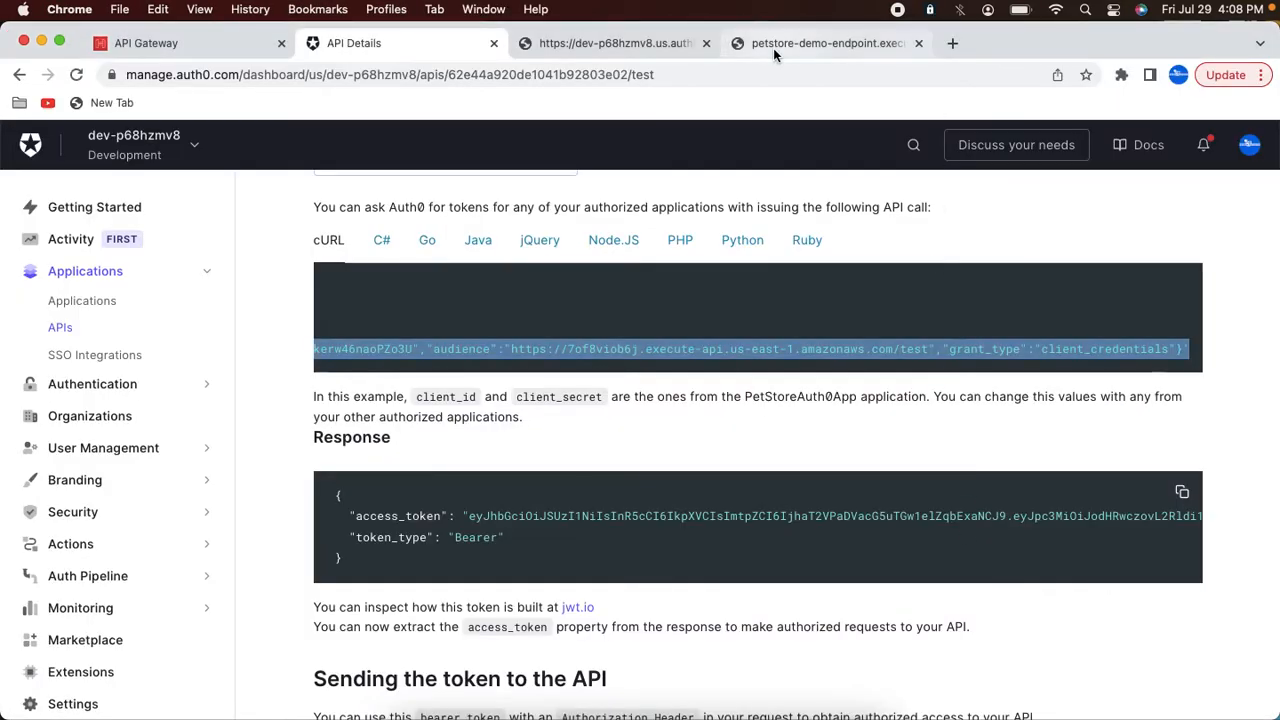
{"action": "left_click", "coordinate": [775, 42]}
{"action": "type", "text": "jw"}
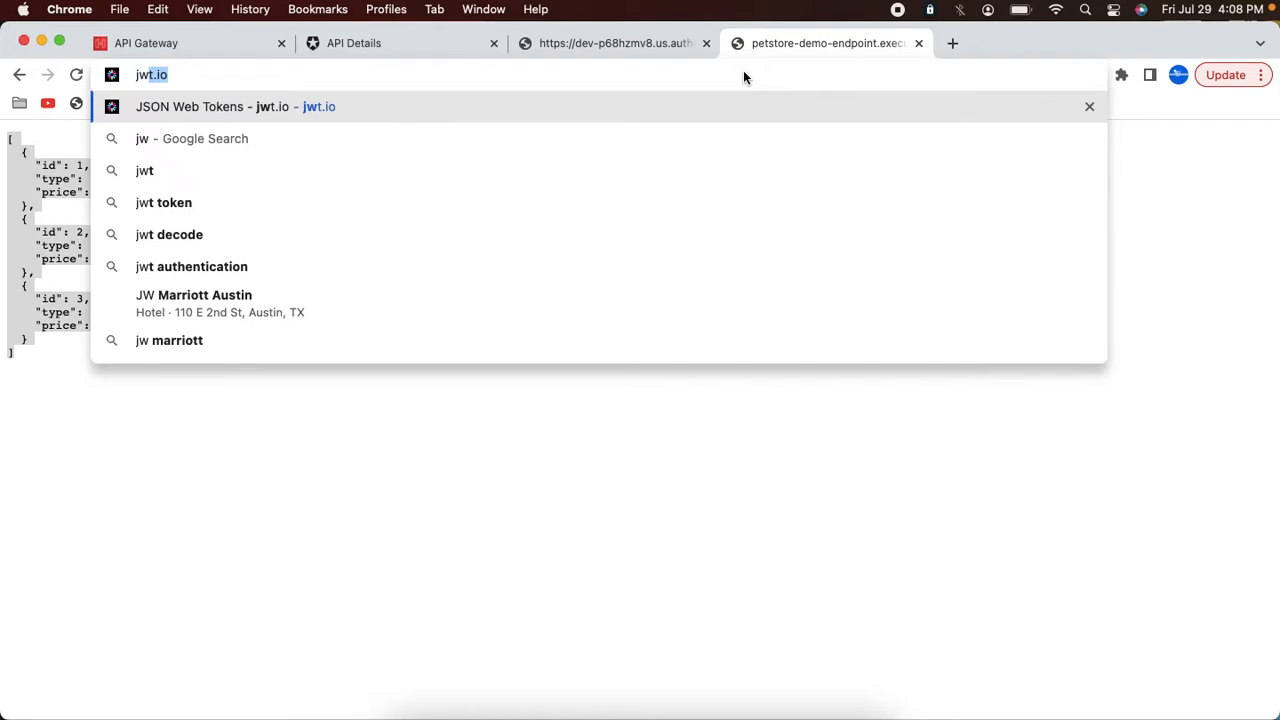
{"action": "key", "text": "Return"}
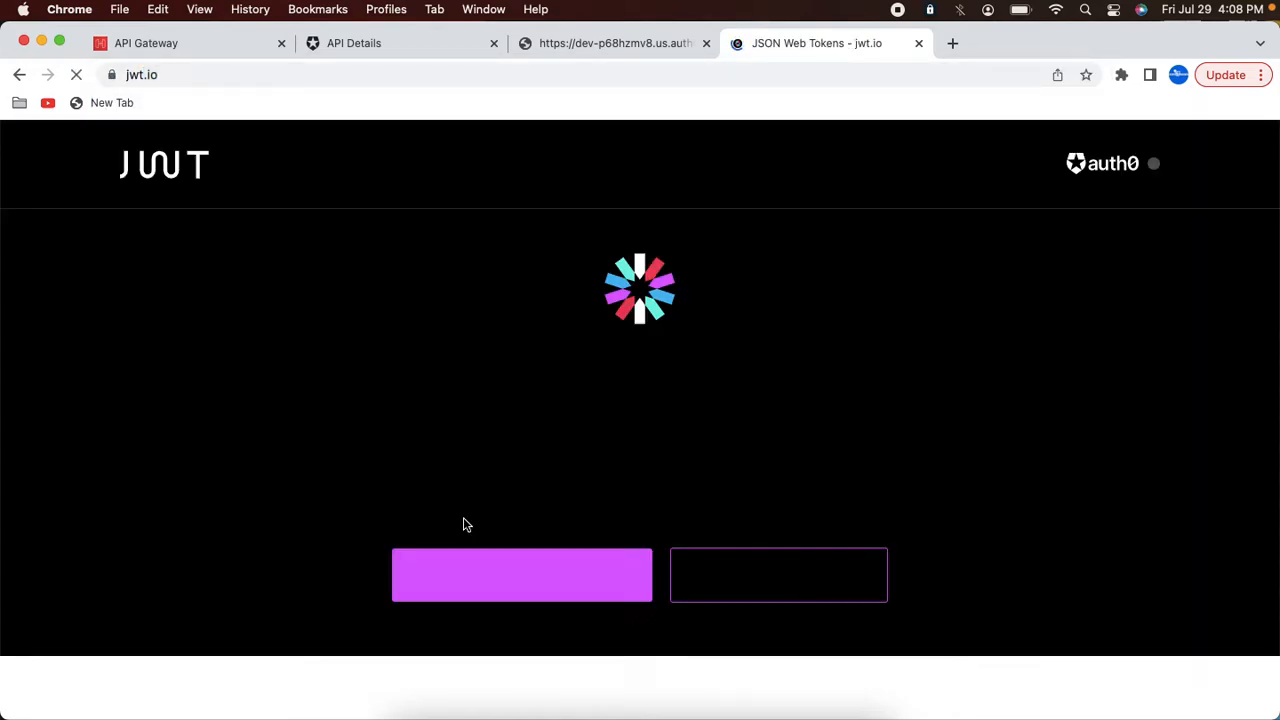
{"action": "scroll", "coordinate": [463, 517], "scroll_direction": "down", "scroll_amount": 10}
{"action": "left_click", "coordinate": [463, 517]}
{"action": "key", "text": "super+a"}
{"action": "key", "text": "super+v"}
{"action": "scroll", "coordinate": [463, 517], "scroll_direction": "down", "scroll_amount": 5}
{"action": "scroll", "coordinate": [463, 517], "scroll_direction": "down", "scroll_amount": 2}
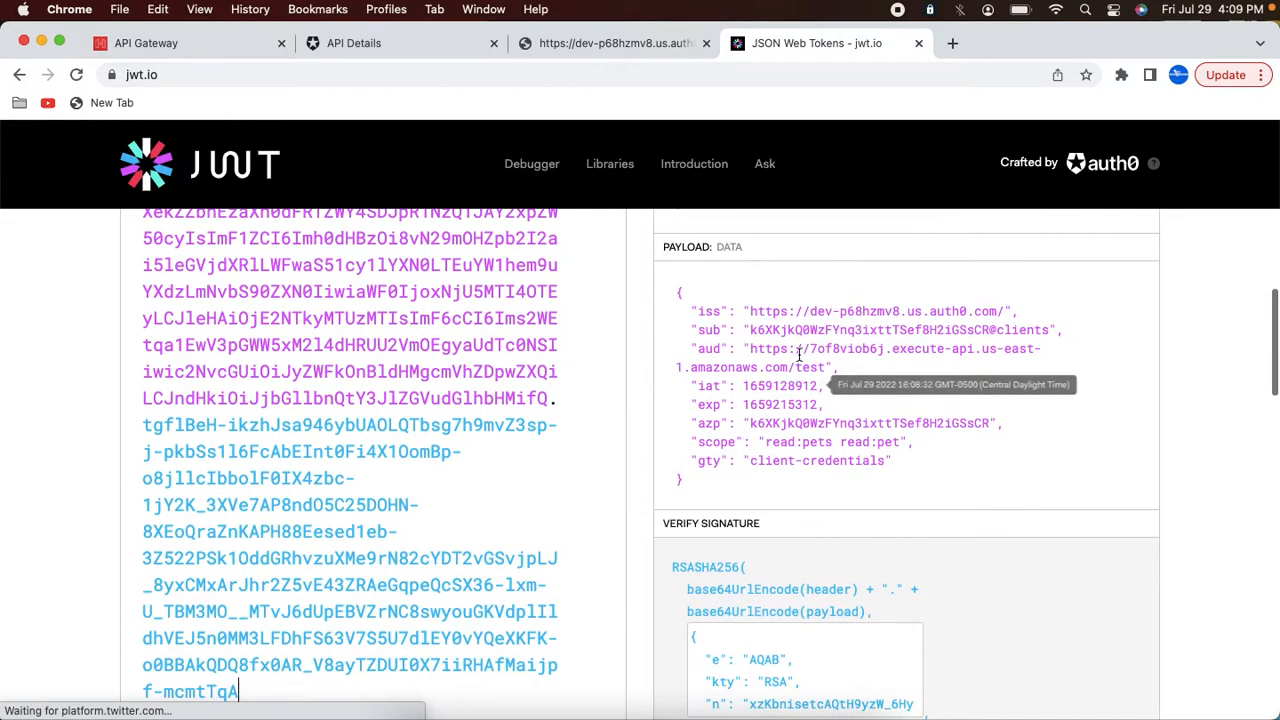
Step: Compare the decoded token's iss, aud and scope claims with the authorizer's issuer and audience settings
{"action": "mouse_move", "coordinate": [753, 311]}
{"action": "left_click_drag", "start_coordinate": [753, 311], "coordinate": [992, 311]}
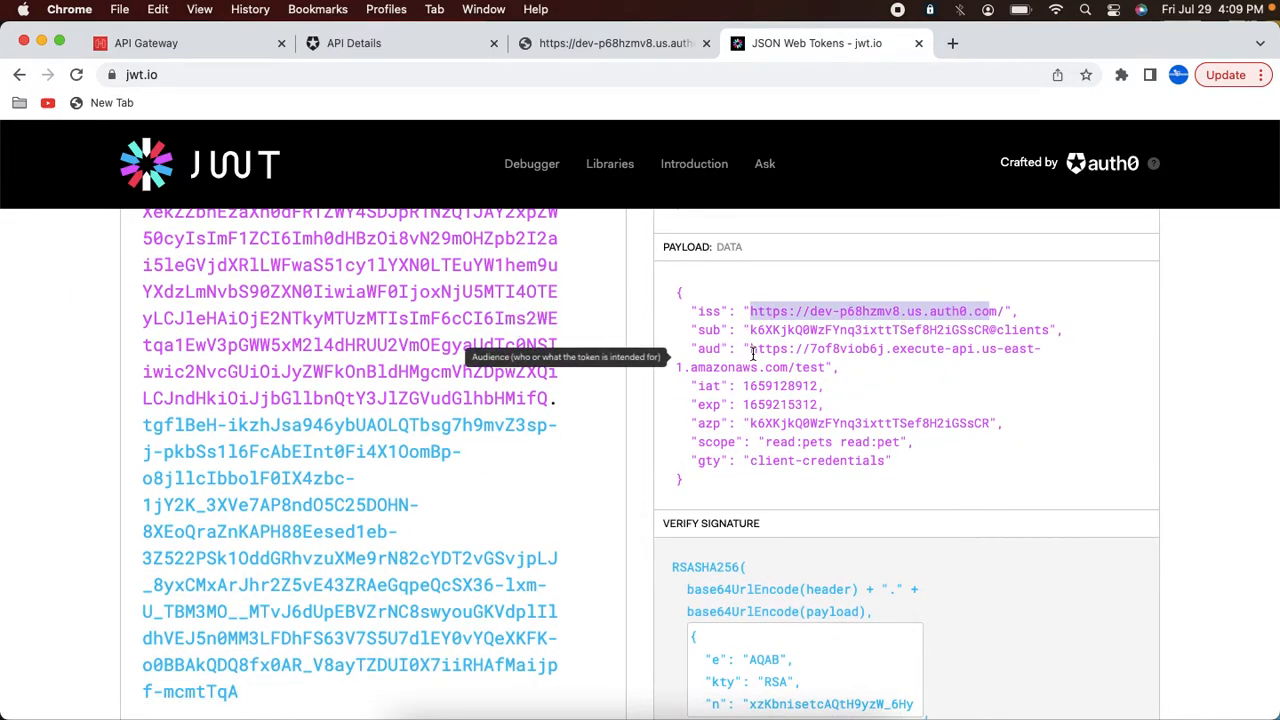
{"action": "left_click_drag", "start_coordinate": [750, 349], "coordinate": [862, 350]}
{"action": "left_click_drag", "start_coordinate": [767, 441], "coordinate": [885, 438]}
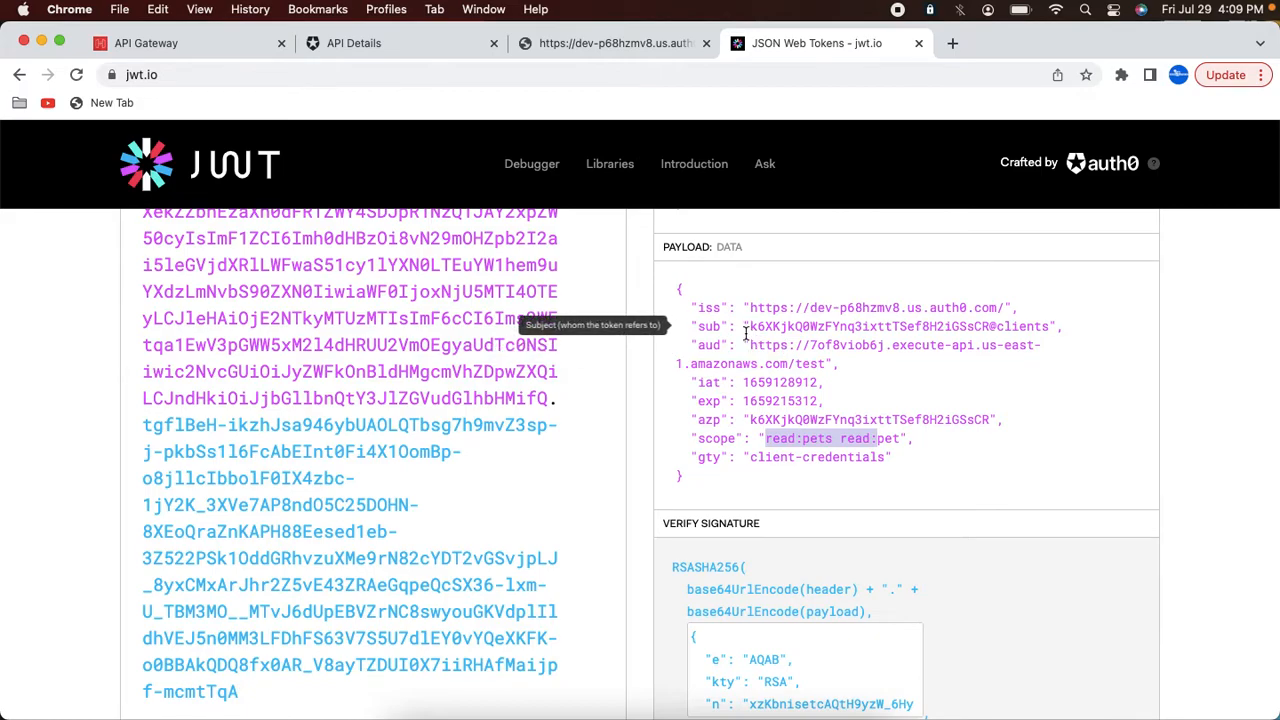
{"action": "left_click", "coordinate": [177, 50]}
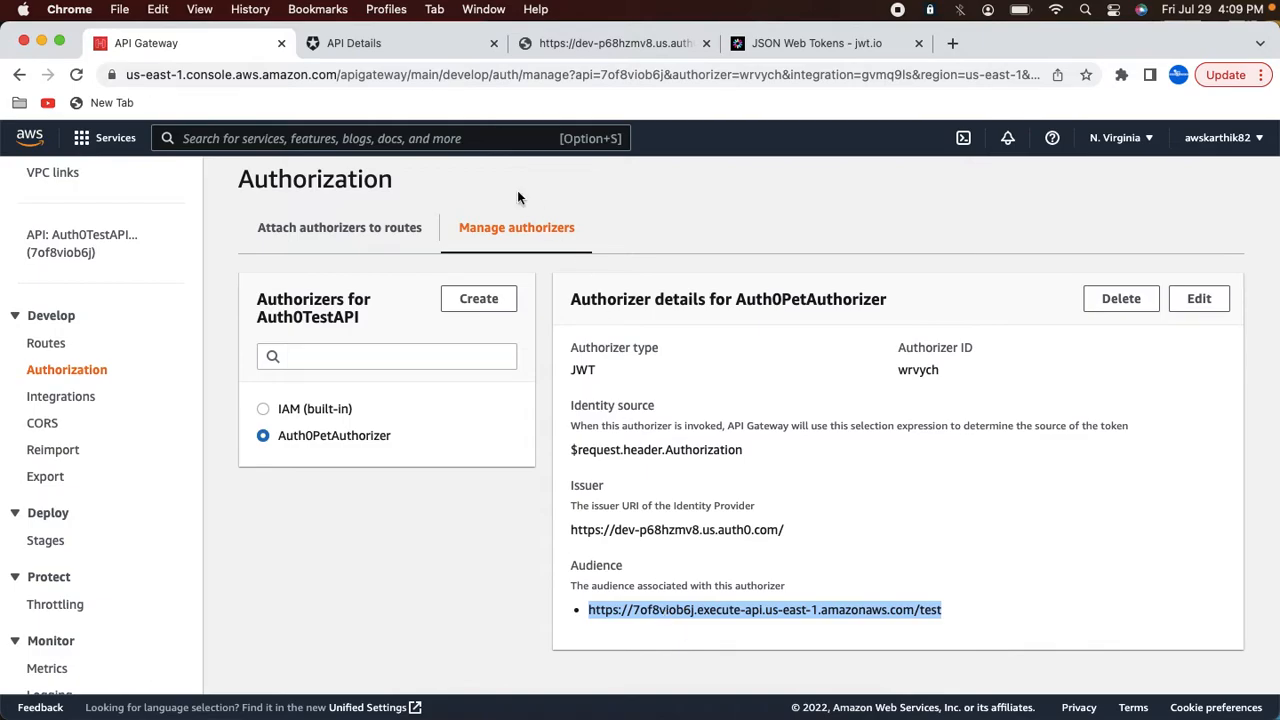
{"action": "left_click", "coordinate": [493, 43]}
{"action": "left_click", "coordinate": [639, 710]}
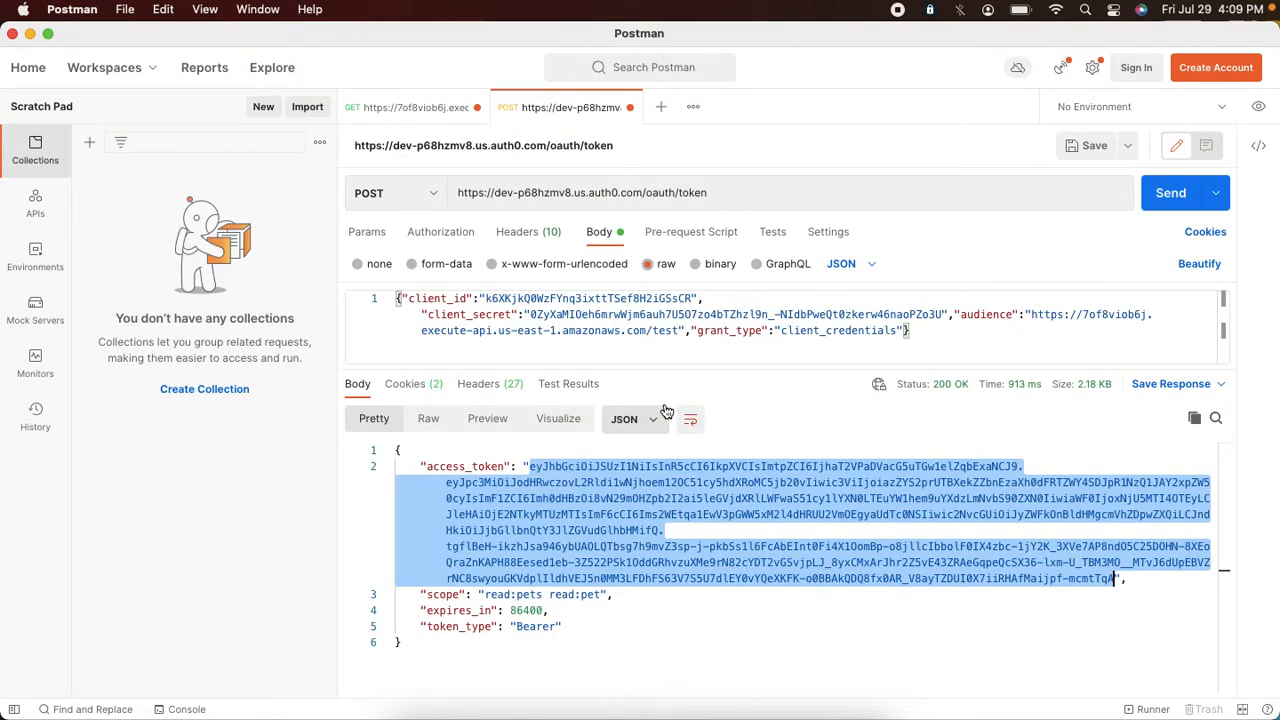
Step: On the GET /petstore/pets request, add an Authorization header with the pasted access token and send it
{"action": "left_click", "coordinate": [425, 115]}
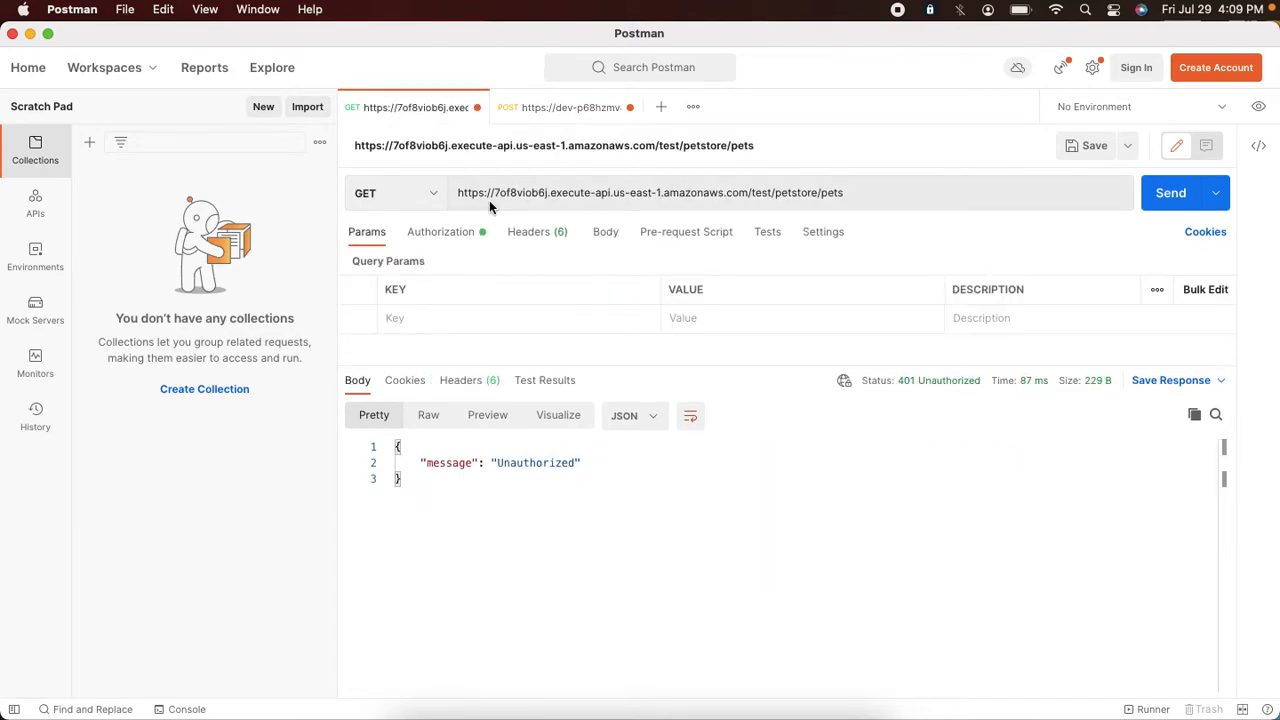
{"action": "left_click", "coordinate": [1176, 200]}
{"action": "left_click", "coordinate": [517, 233]}
{"action": "left_click", "coordinate": [457, 320]}
{"action": "type", "text": "Auth"}
{"action": "left_click", "coordinate": [449, 346]}
{"action": "left_click", "coordinate": [711, 318]}
{"action": "key", "text": "super+v"}
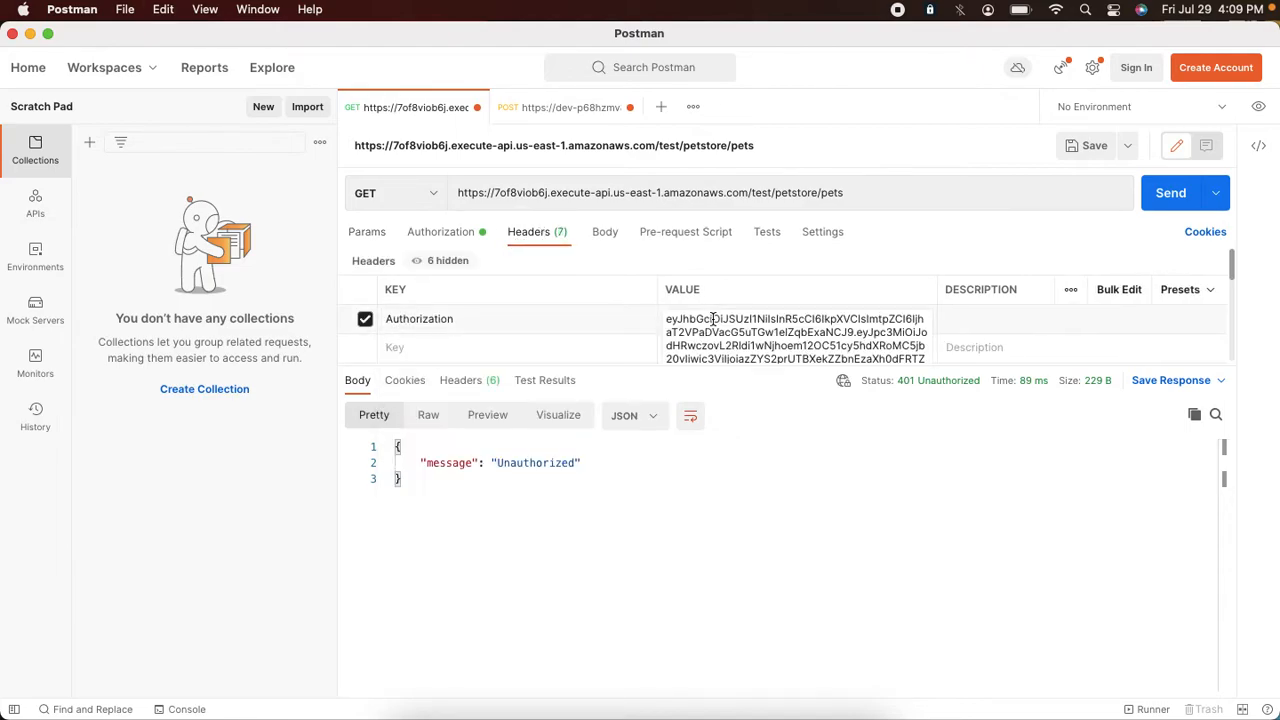
{"action": "left_click", "coordinate": [1162, 202]}
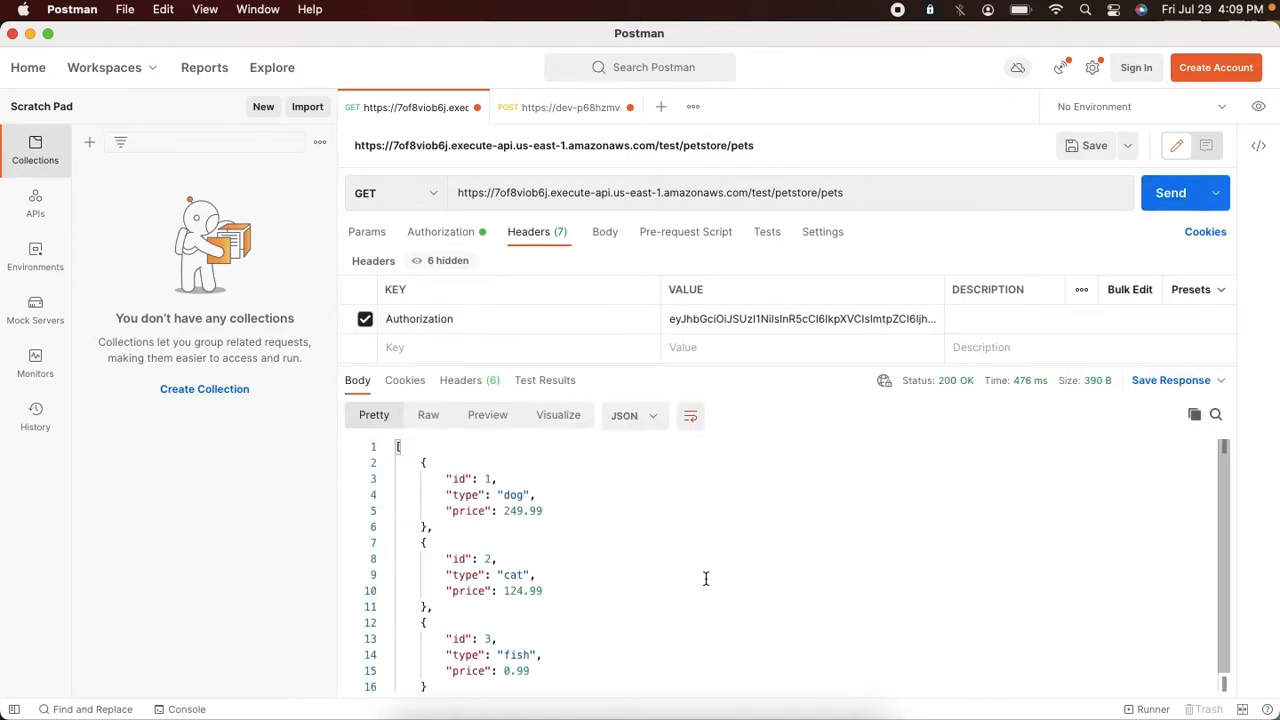
Step: Send the request with the Authorization header disabled and re-enabled to compare the responses
{"action": "left_click", "coordinate": [365, 319]}
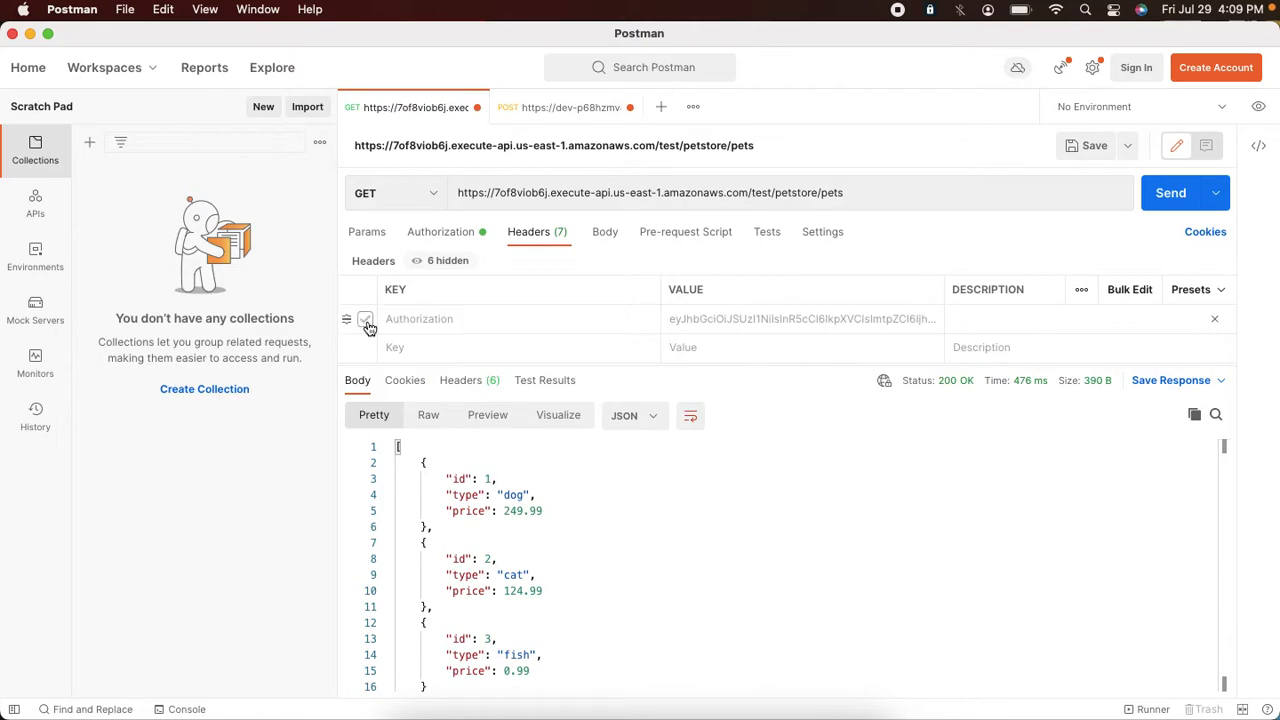
{"action": "left_click", "coordinate": [1163, 206]}
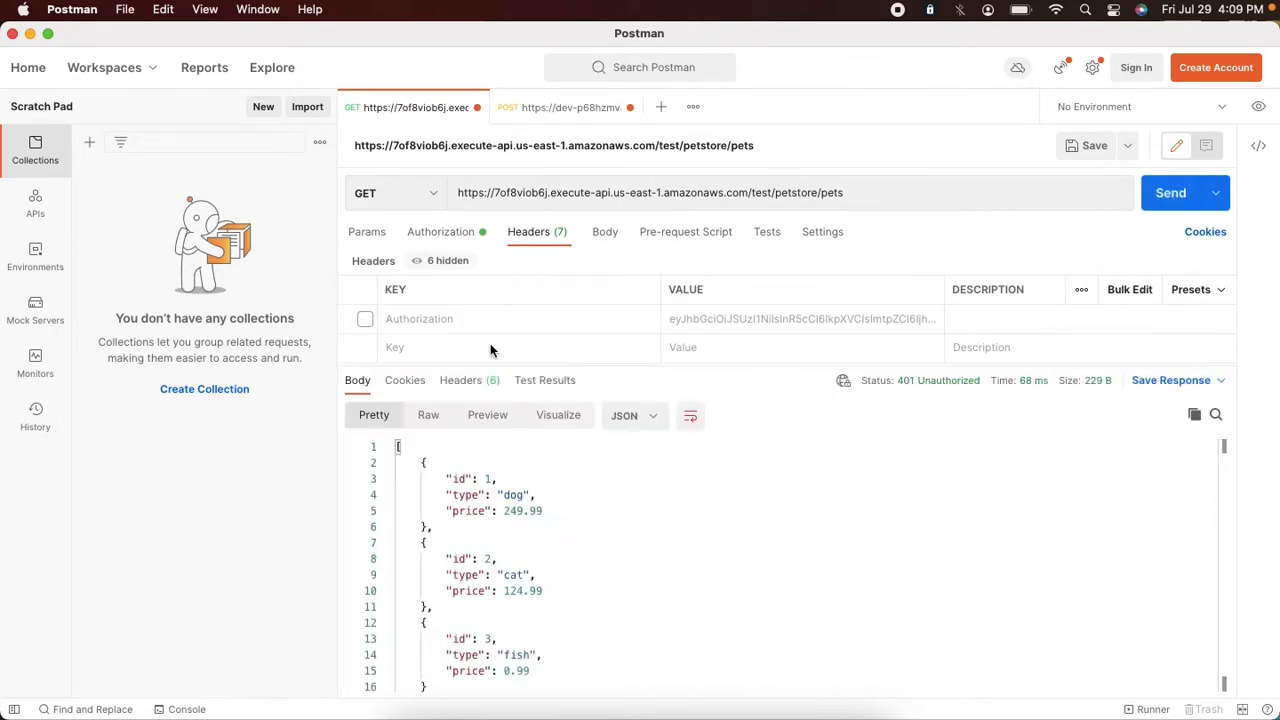
{"action": "left_click", "coordinate": [365, 319]}
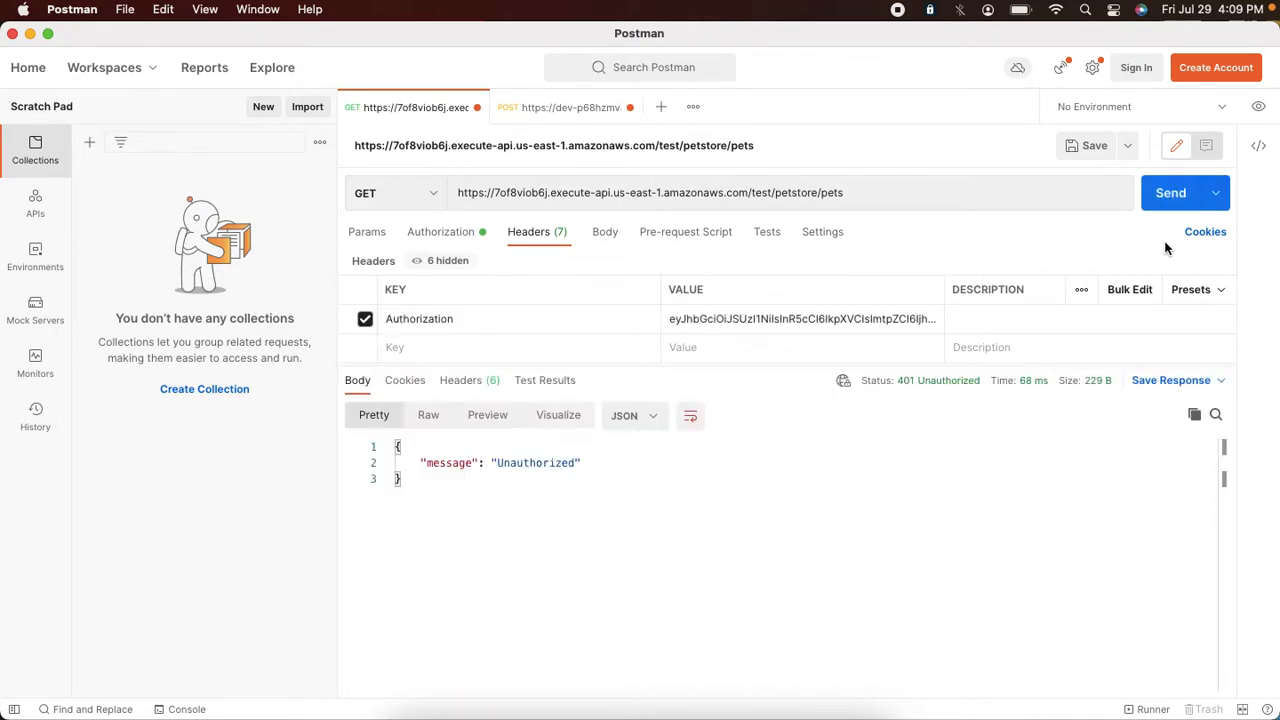
{"action": "left_click", "coordinate": [1159, 200]}
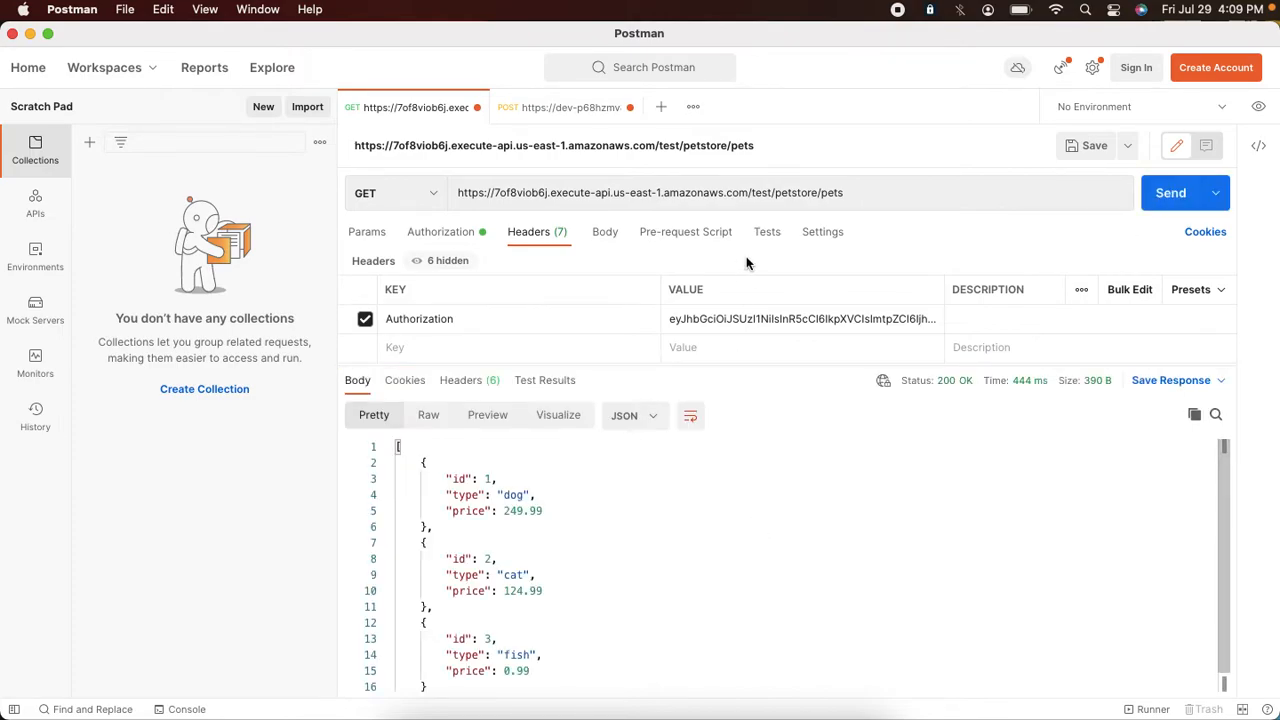
Step: Change the request URL to /petstore/pets/3 and send it
{"action": "left_click", "coordinate": [911, 192]}
{"action": "type", "text": "3"}
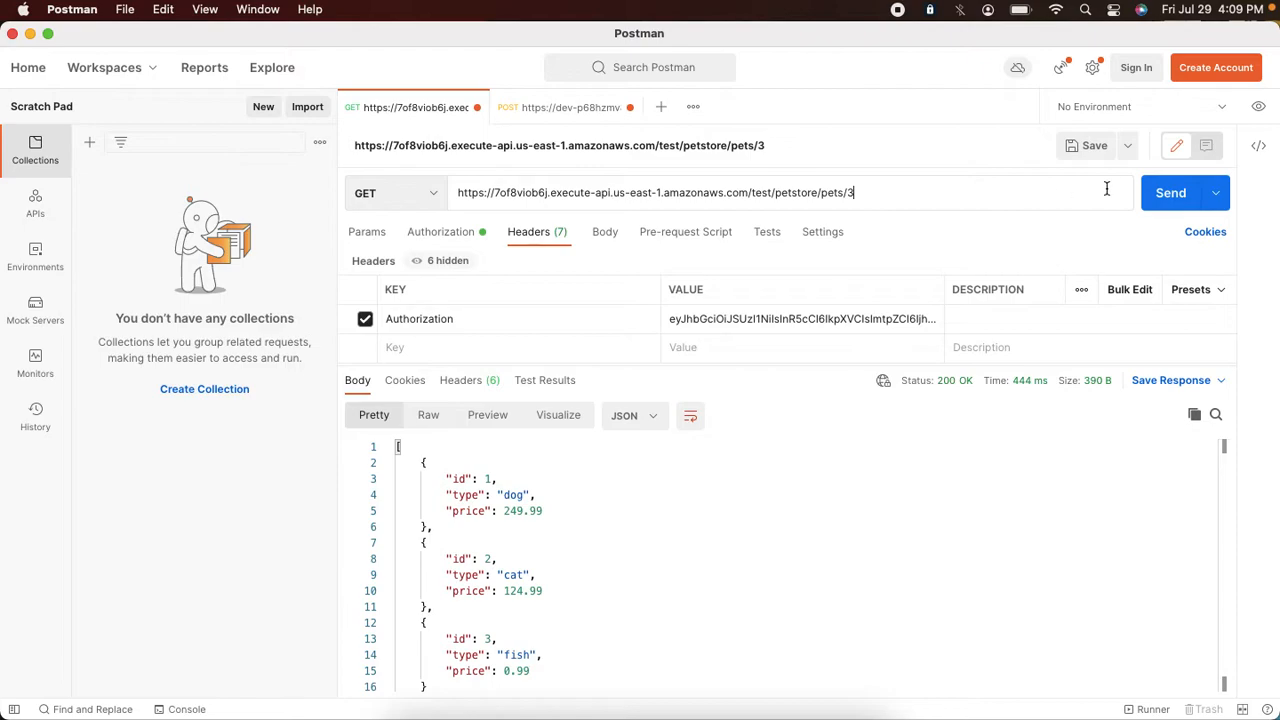
{"action": "left_click", "coordinate": [1170, 200]}
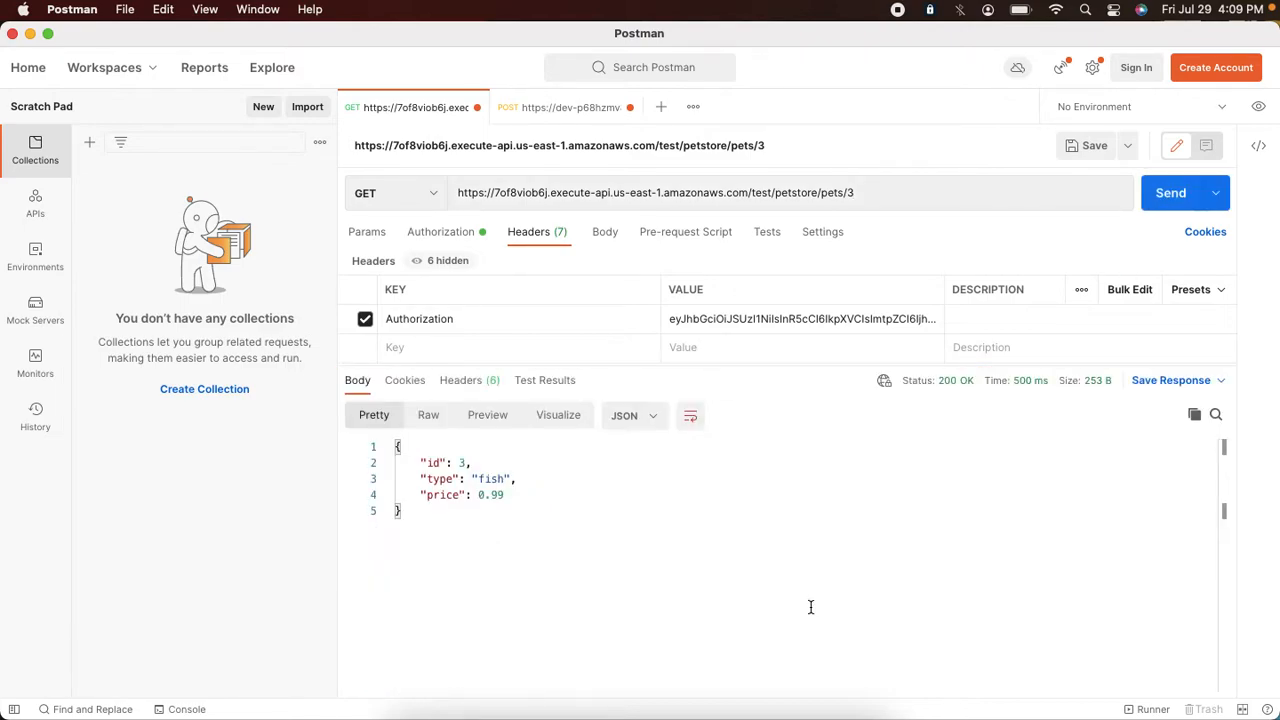
Step: Review the route integration and the authorizer attached to the GET /petstore/pets route
{"action": "key", "text": "super+Tab"}
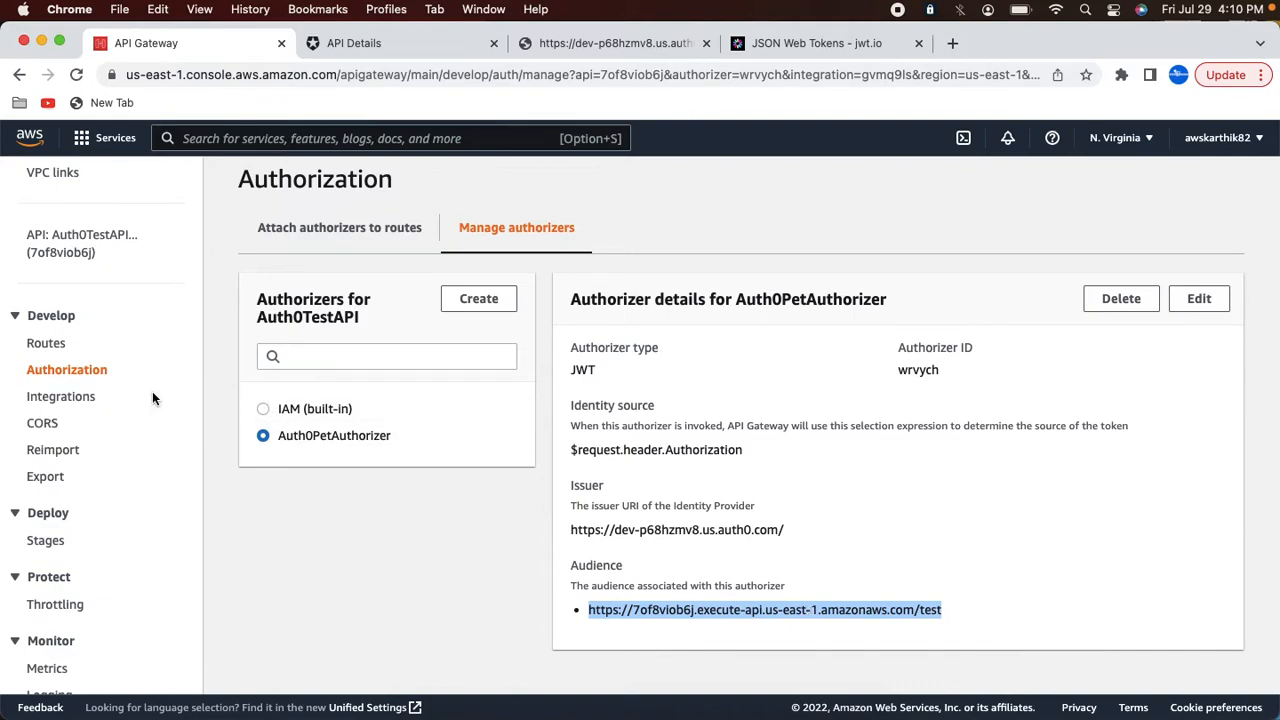
{"action": "left_click", "coordinate": [86, 398]}
{"action": "left_click", "coordinate": [322, 522]}
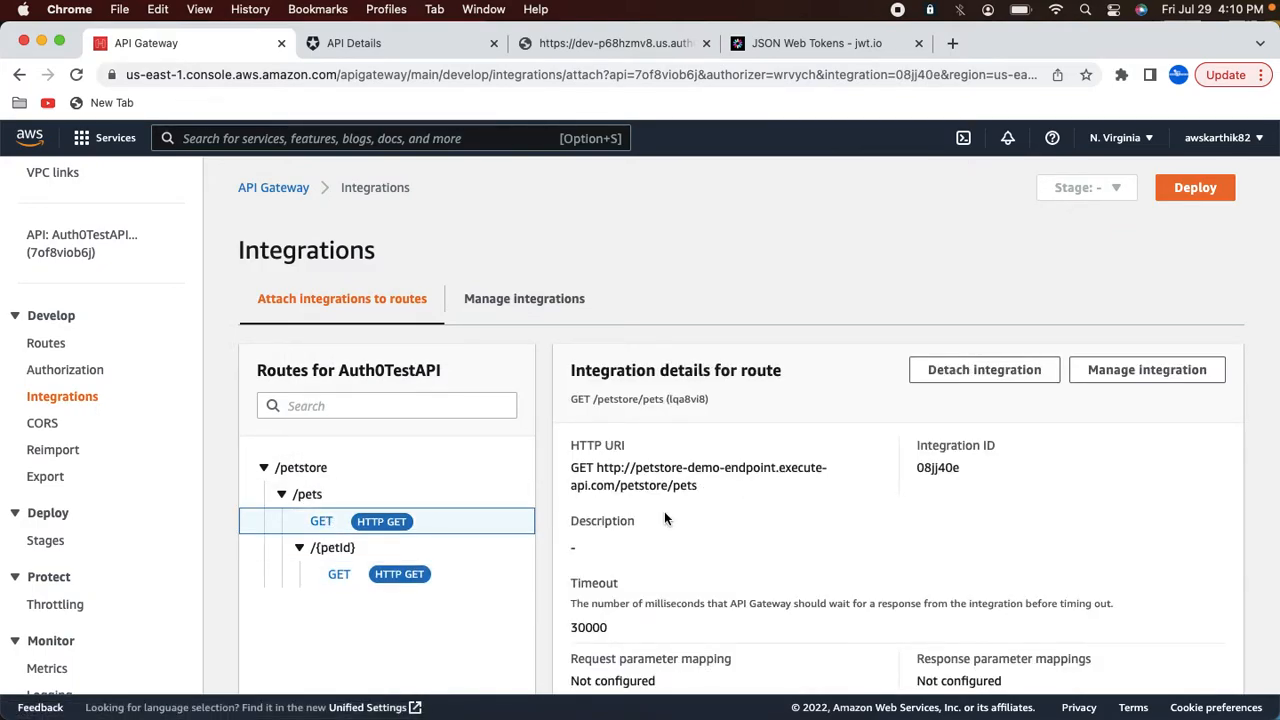
{"action": "left_click", "coordinate": [78, 370]}
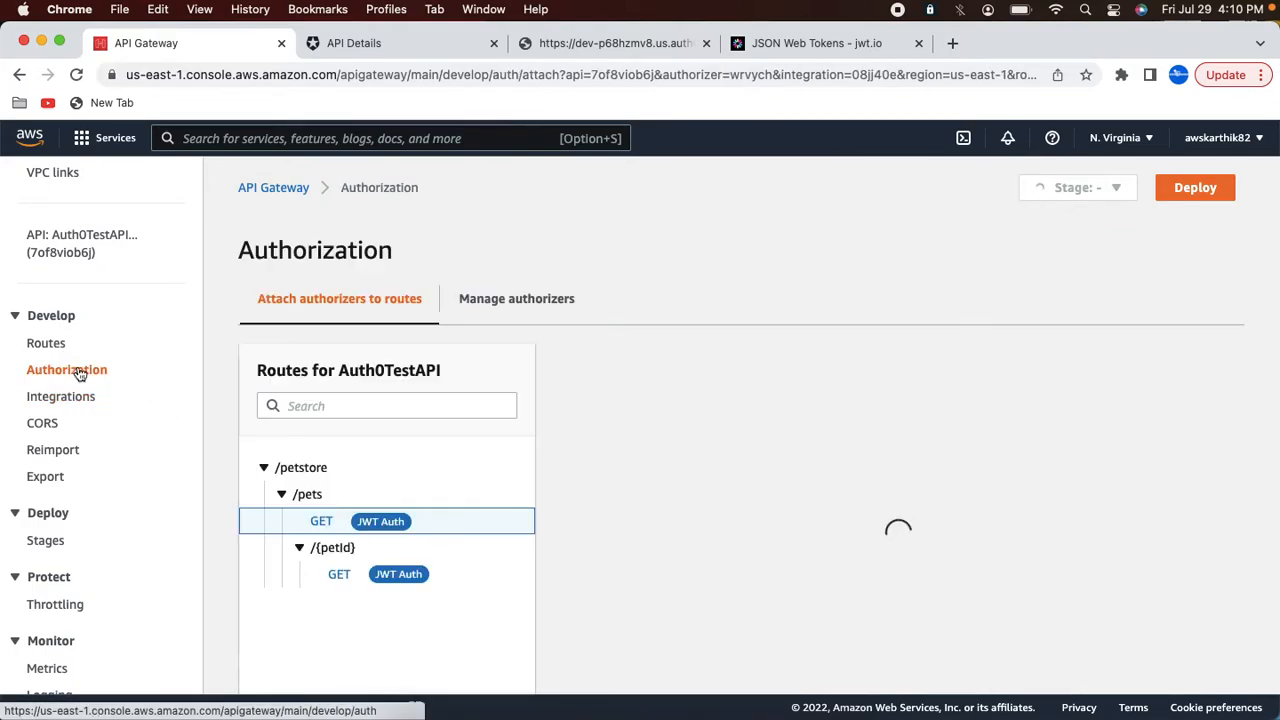
{"action": "scroll", "coordinate": [700, 520], "scroll_direction": "down", "scroll_amount": 5}
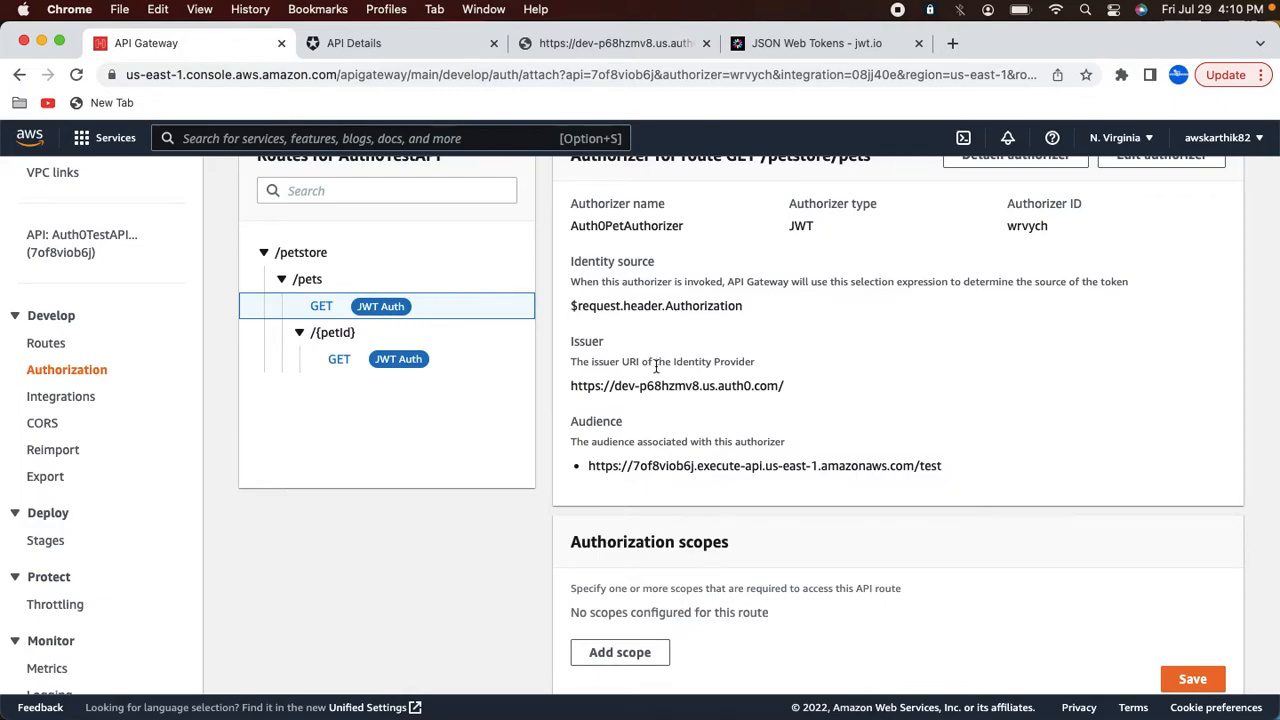
{"action": "scroll", "coordinate": [656, 366], "scroll_direction": "up", "scroll_amount": 1}
Step: In PetStoreAPI's permissions, copy the read:pets scope name
{"action": "left_click", "coordinate": [362, 45]}
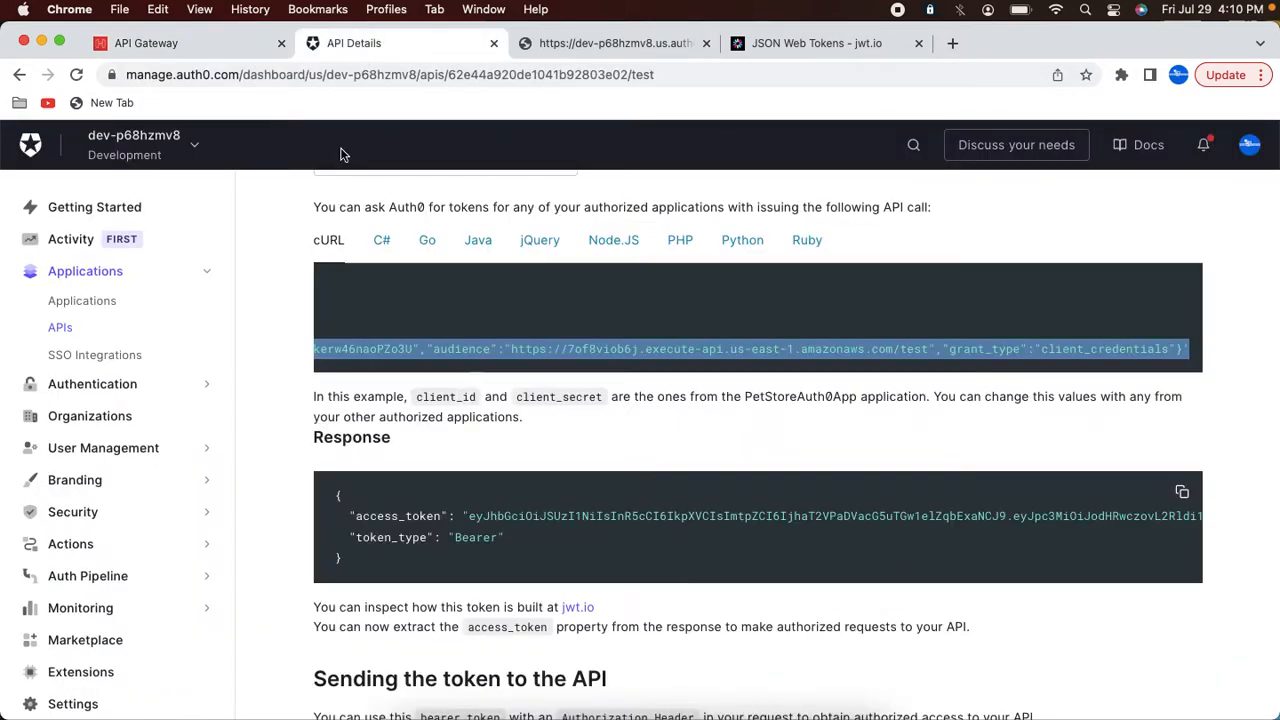
{"action": "scroll", "coordinate": [360, 300], "scroll_direction": "up", "scroll_amount": 5}
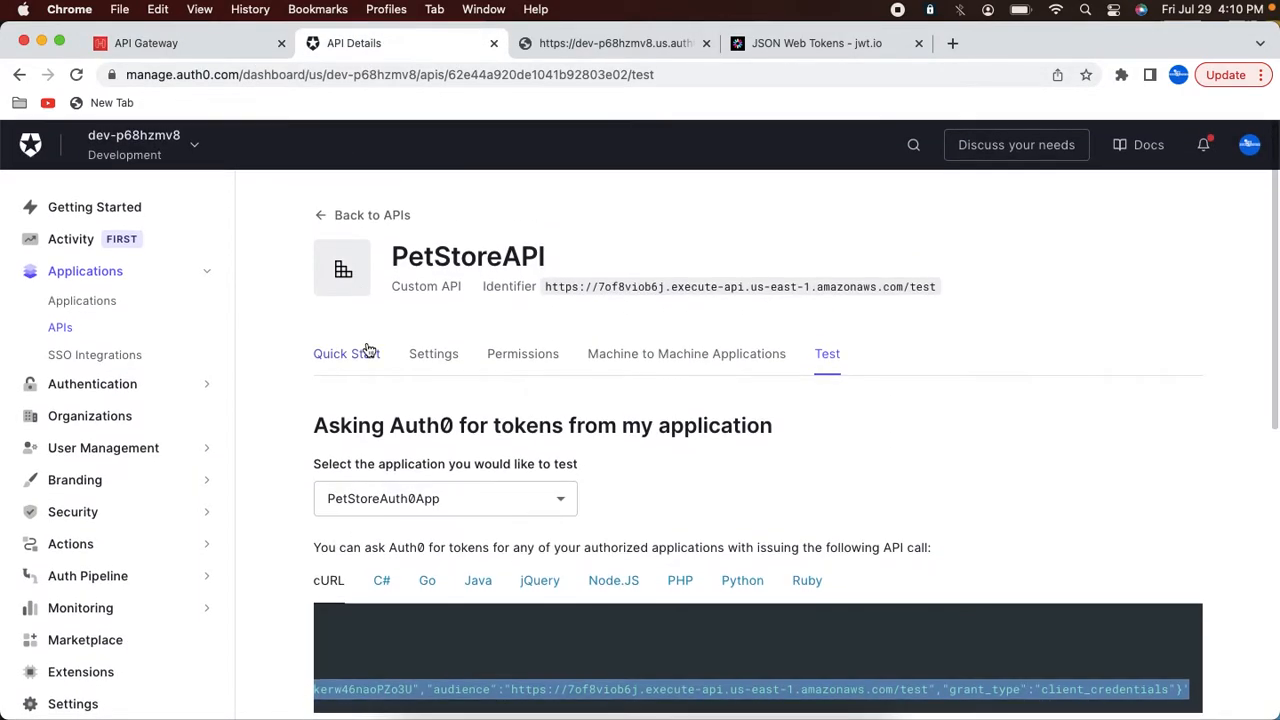
{"action": "left_click", "coordinate": [440, 355]}
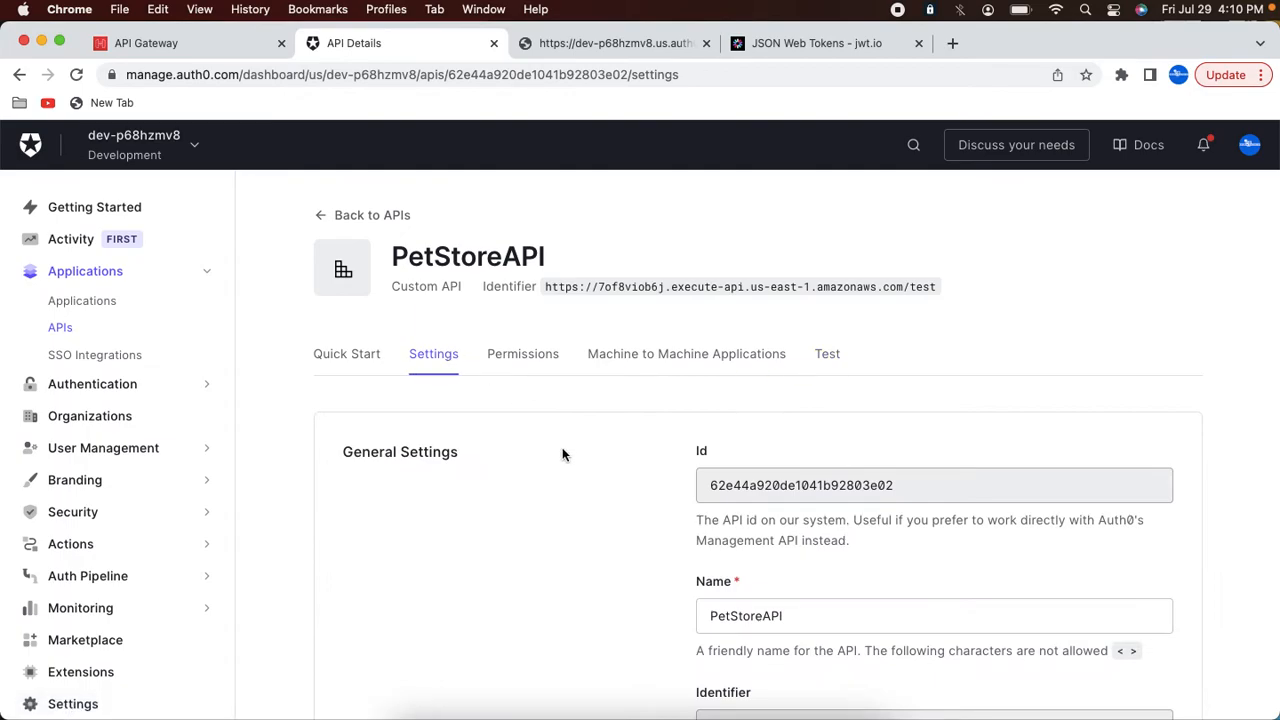
{"action": "scroll", "coordinate": [562, 455], "scroll_direction": "down", "scroll_amount": 5}
{"action": "scroll", "coordinate": [562, 455], "scroll_direction": "up", "scroll_amount": 5}
{"action": "left_click", "coordinate": [545, 353]}
{"action": "scroll", "coordinate": [515, 520], "scroll_direction": "down", "scroll_amount": 3}
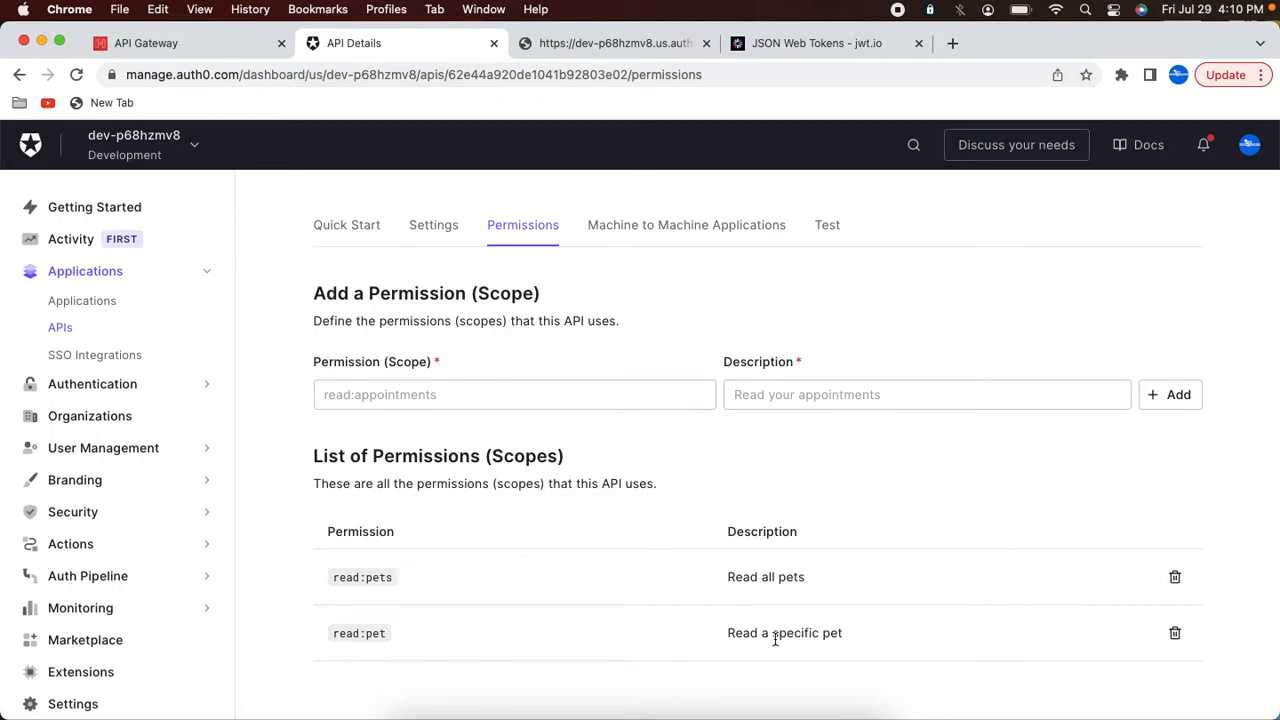
{"action": "left_click_drag", "start_coordinate": [335, 577], "coordinate": [420, 580]}
{"action": "key", "text": "super+c"}
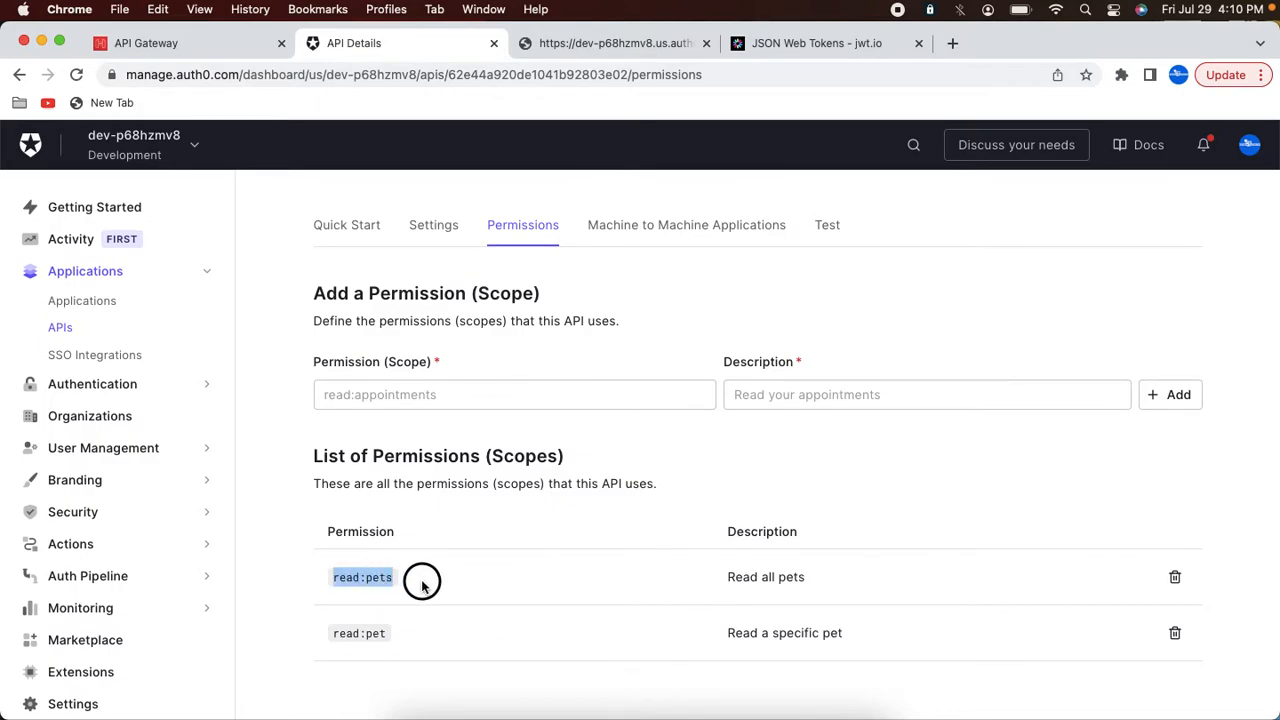
Step: Add the read:pets authorization scope to the GET /petstore/pets route and save
{"action": "left_click", "coordinate": [232, 46]}
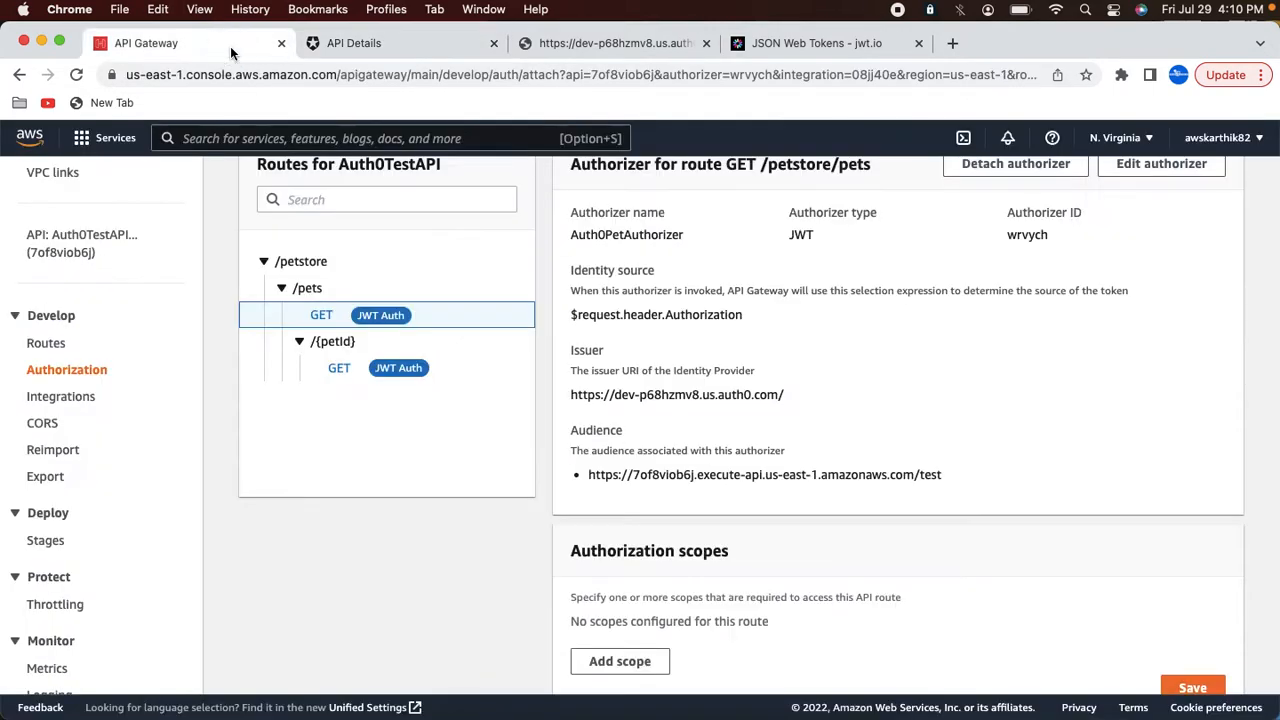
{"action": "left_click", "coordinate": [637, 657]}
{"action": "left_click", "coordinate": [637, 648]}
{"action": "key", "text": "super+v"}
{"action": "scroll", "coordinate": [920, 598], "scroll_direction": "down", "scroll_amount": 1}
{"action": "left_click", "coordinate": [1192, 663]}
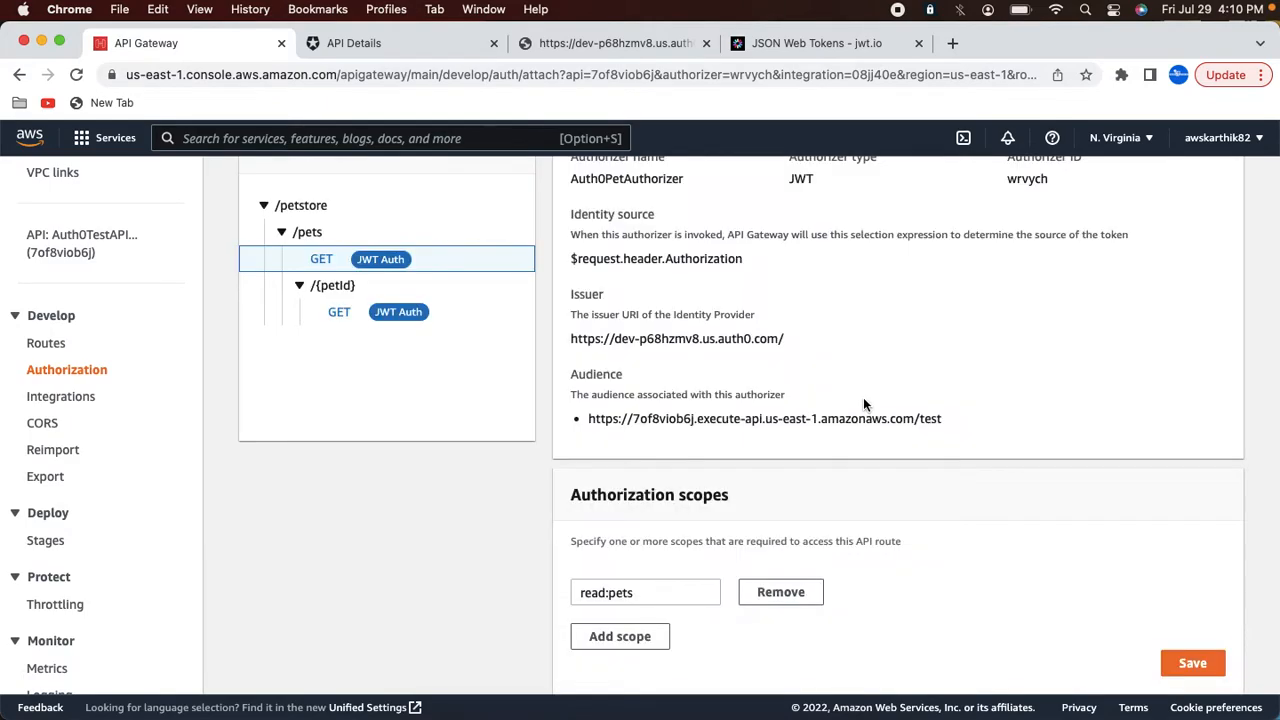
Step: Add the read:pet authorization scope to the GET /petstore/pets/{petId} route and save
{"action": "left_click", "coordinate": [343, 318]}
{"action": "left_click", "coordinate": [627, 634]}
{"action": "left_click", "coordinate": [410, 46]}
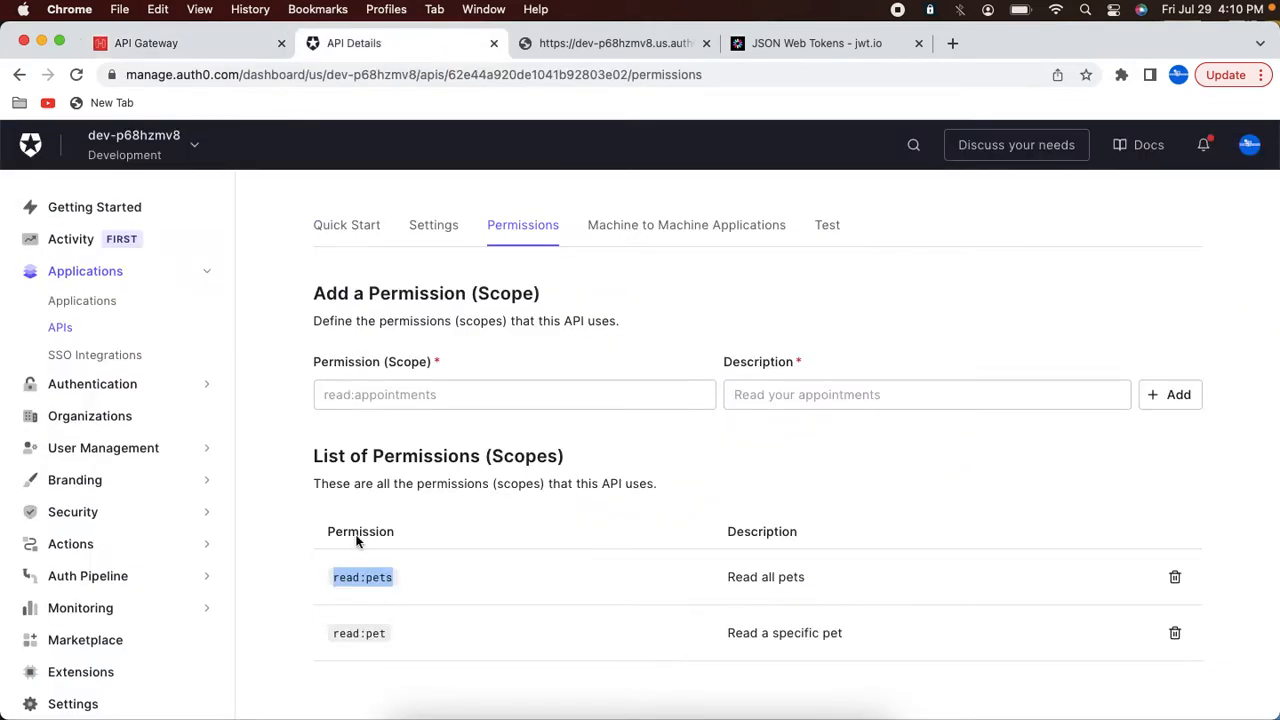
{"action": "left_click_drag", "start_coordinate": [334, 636], "coordinate": [357, 634]}
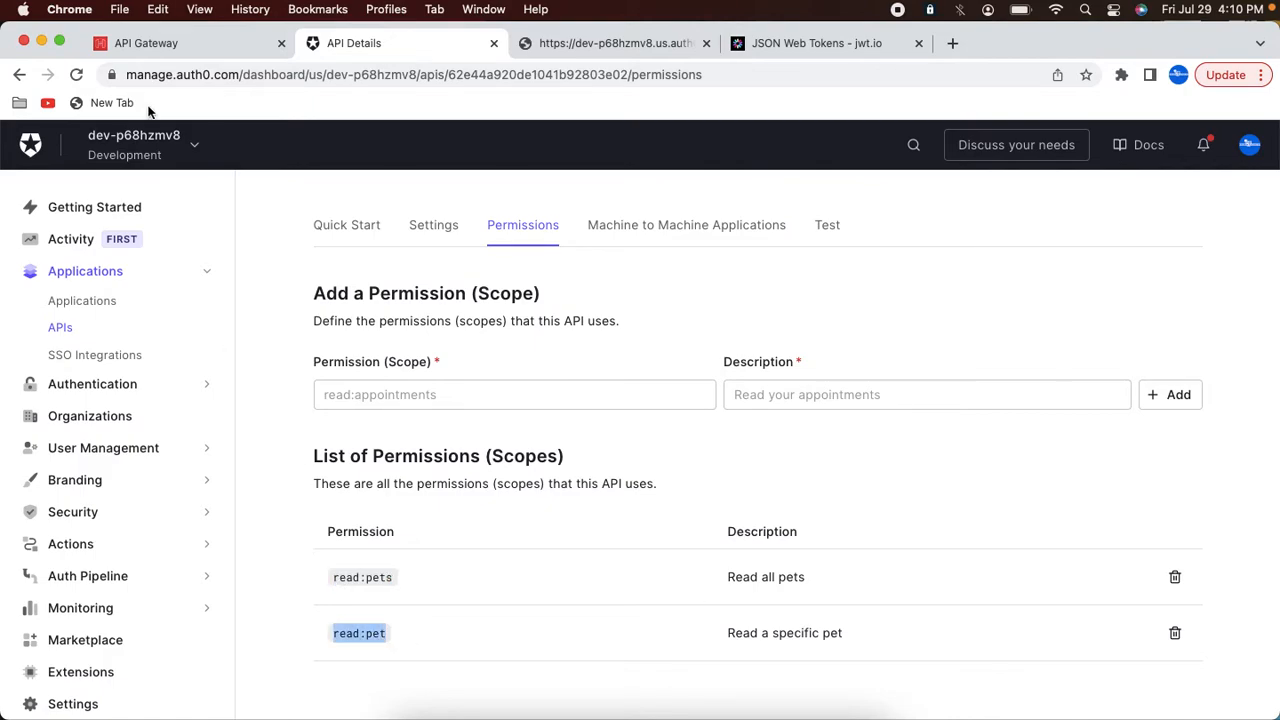
{"action": "left_click", "coordinate": [150, 45]}
{"action": "left_click", "coordinate": [600, 623]}
{"action": "type", "text": "read:pet"}
{"action": "scroll", "coordinate": [1066, 620], "scroll_direction": "down", "scroll_amount": 1}
{"action": "left_click", "coordinate": [1191, 677]}
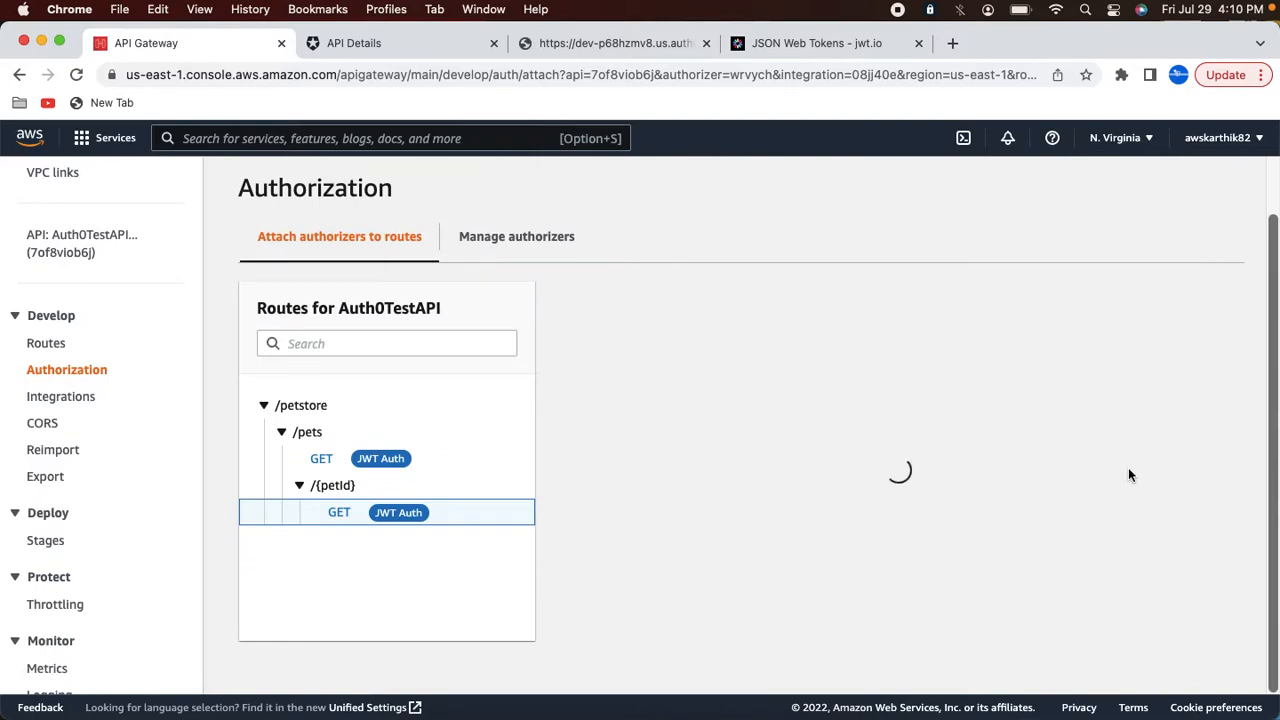
Step: Deploy the API to the test stage
{"action": "scroll", "coordinate": [1128, 467], "scroll_direction": "up", "scroll_amount": 3}
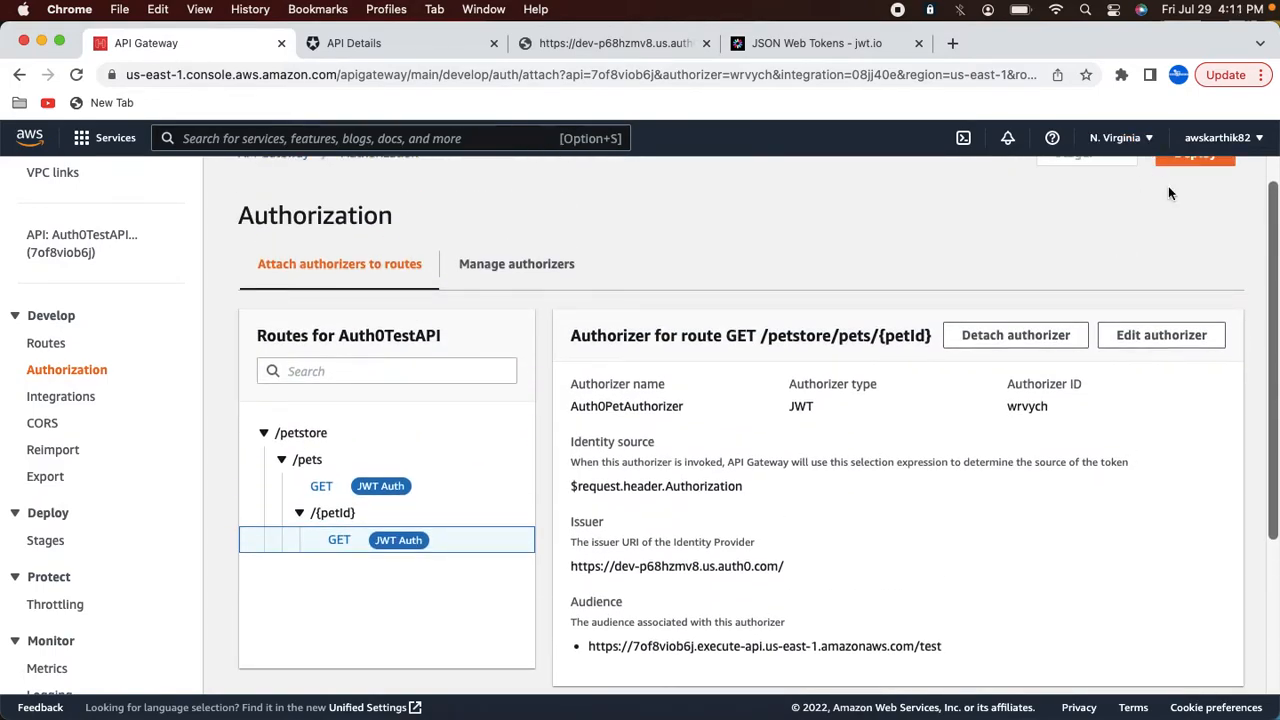
{"action": "scroll", "coordinate": [1167, 186], "scroll_direction": "up", "scroll_amount": 1}
{"action": "left_click", "coordinate": [1192, 172]}
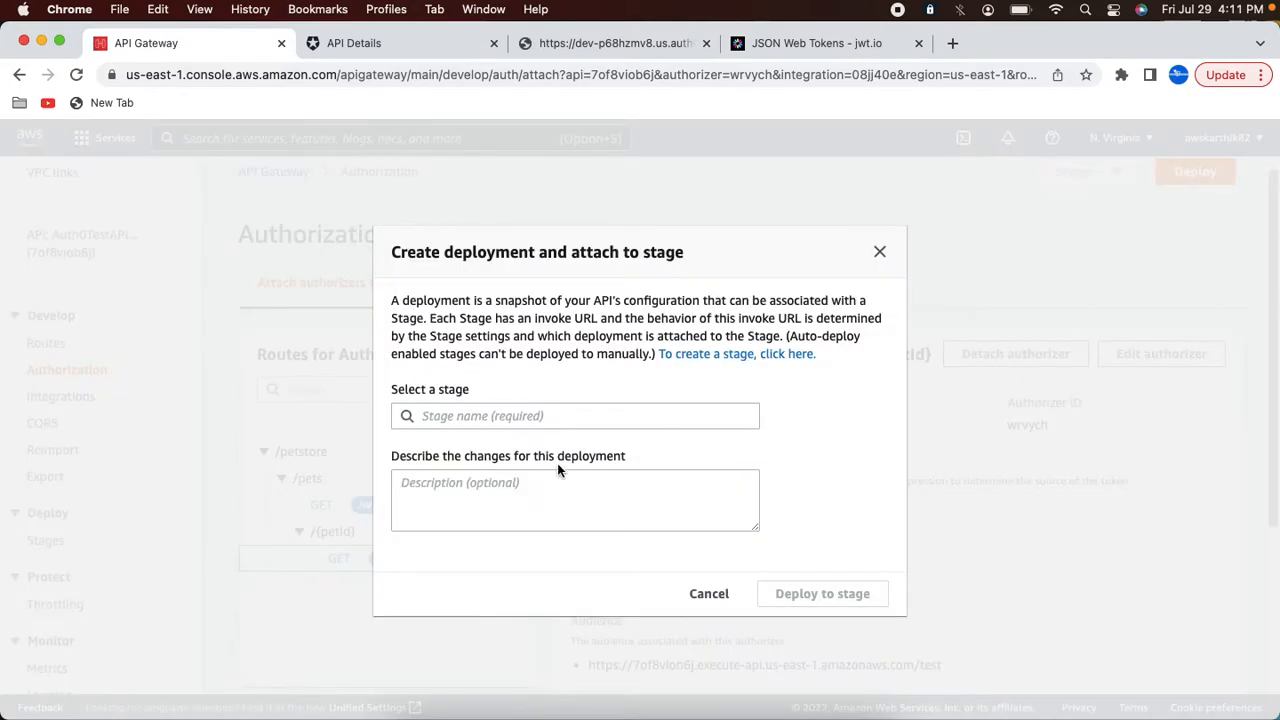
{"action": "left_click", "coordinate": [518, 416]}
{"action": "left_click", "coordinate": [462, 492]}
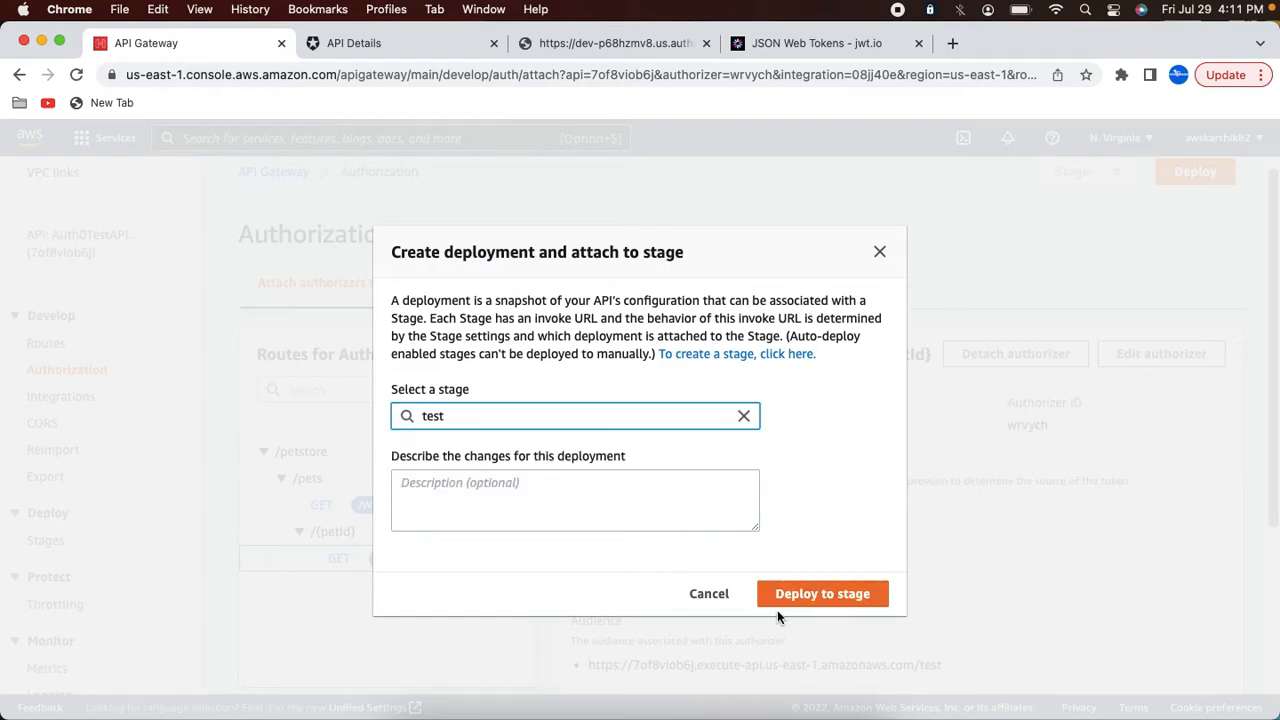
{"action": "left_click", "coordinate": [801, 594]}
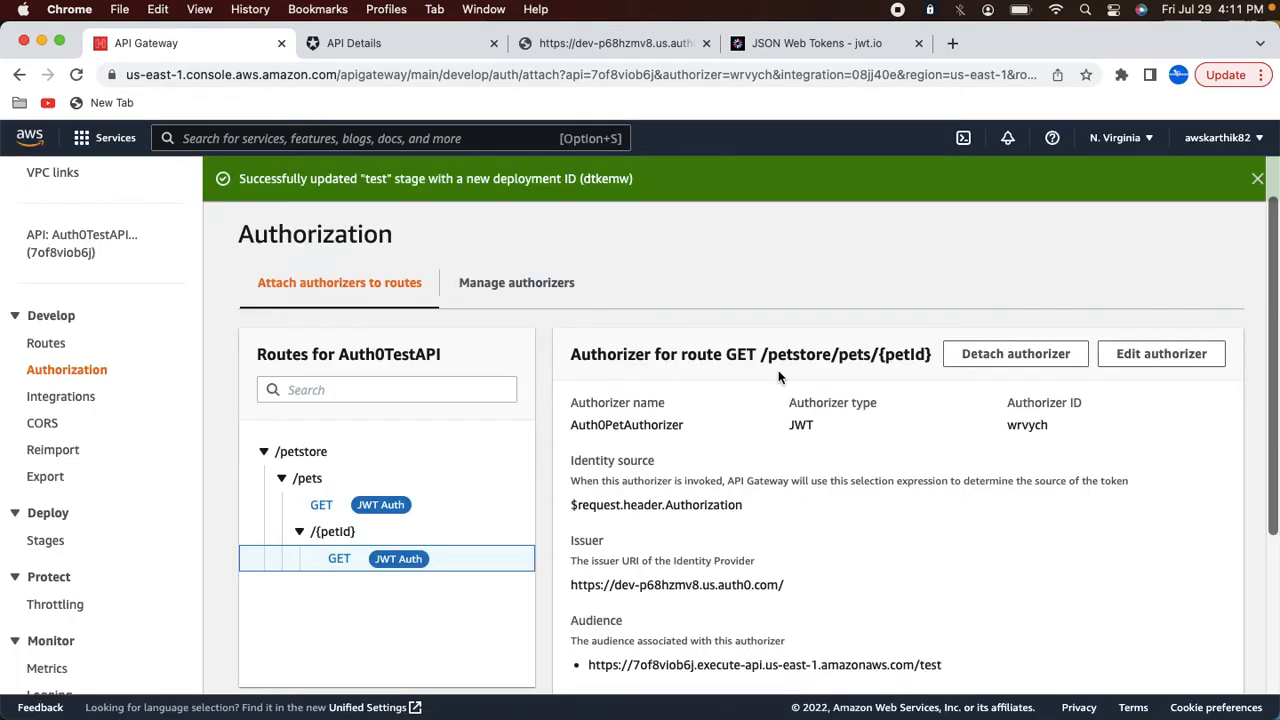
Step: Review the scope claim in the decoded access token payload on jwt.io
{"action": "left_click", "coordinate": [767, 45]}
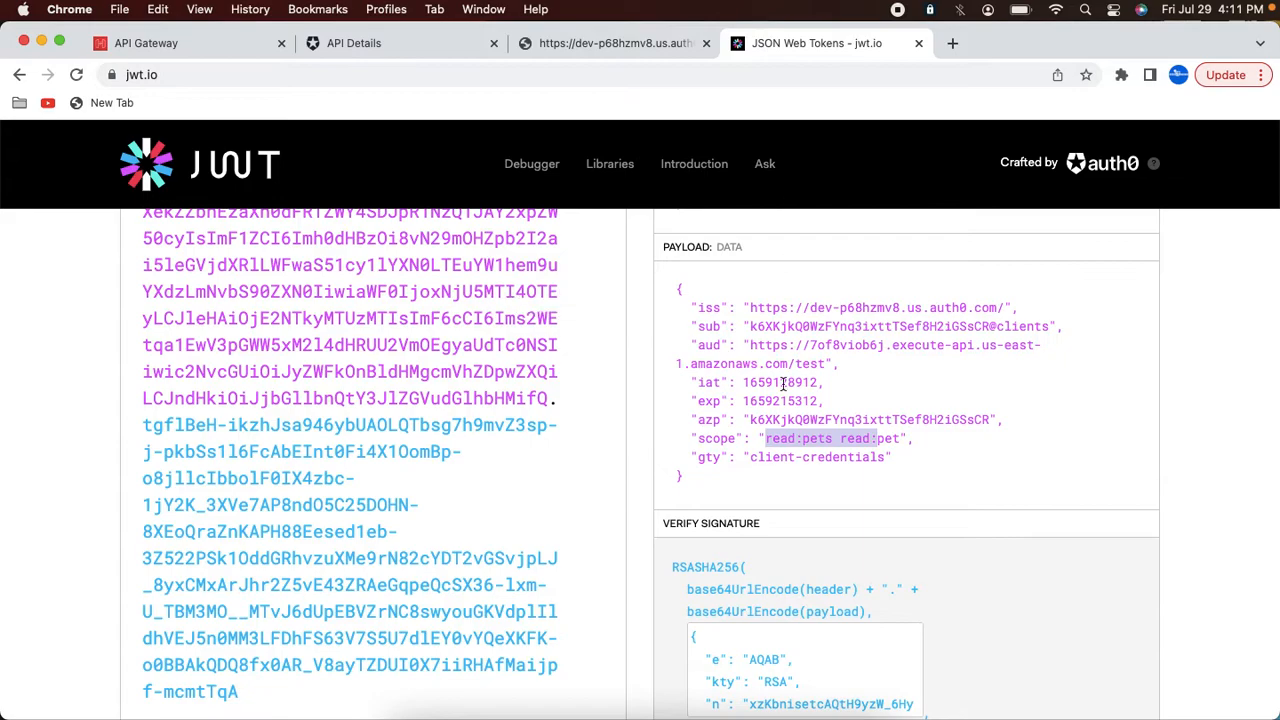
{"action": "left_click", "coordinate": [786, 443]}
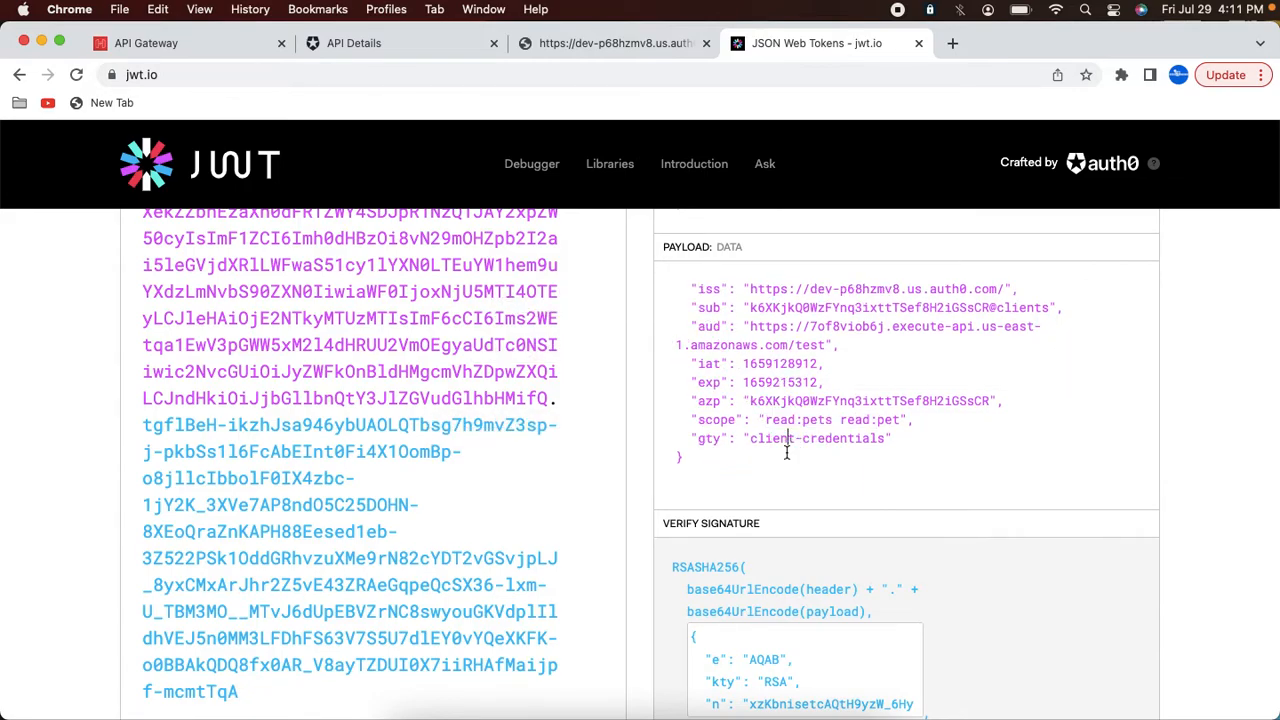
{"action": "left_click_drag", "start_coordinate": [768, 421], "coordinate": [903, 415]}
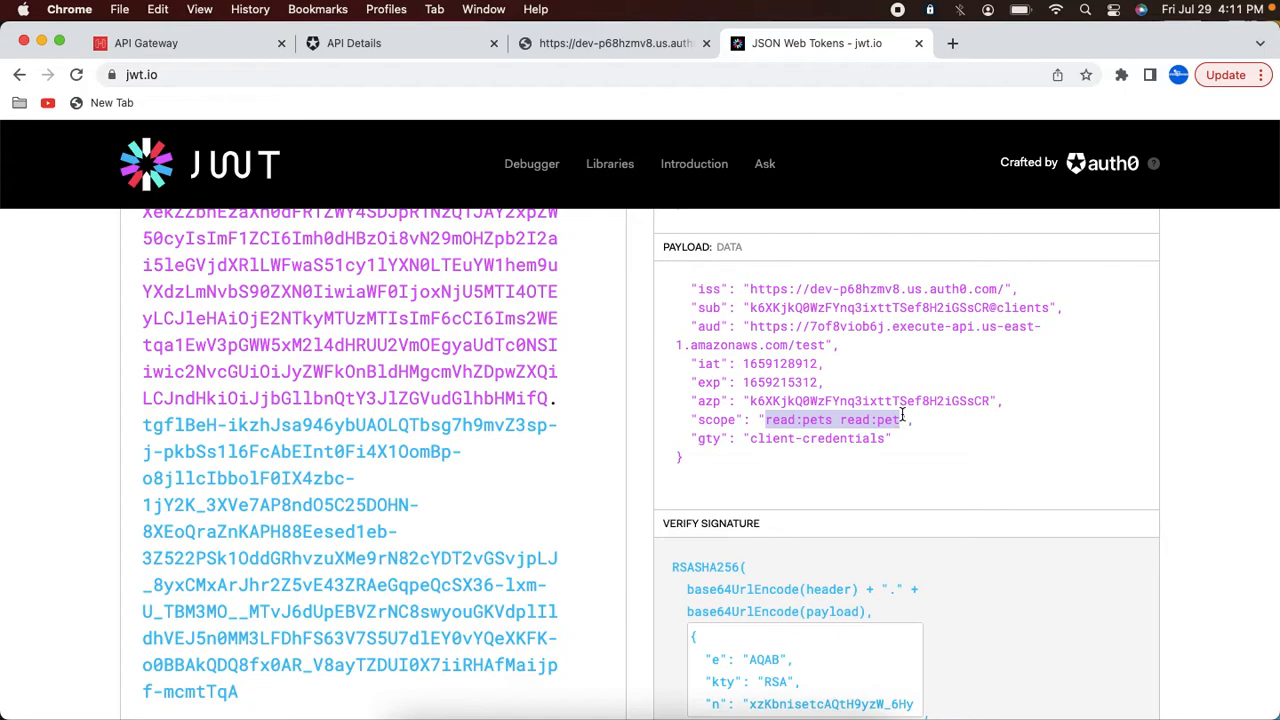
Step: Resend the pet 3 request, then change the request URL to /test/petstore/pets and send it
{"action": "left_click", "coordinate": [640, 712]}
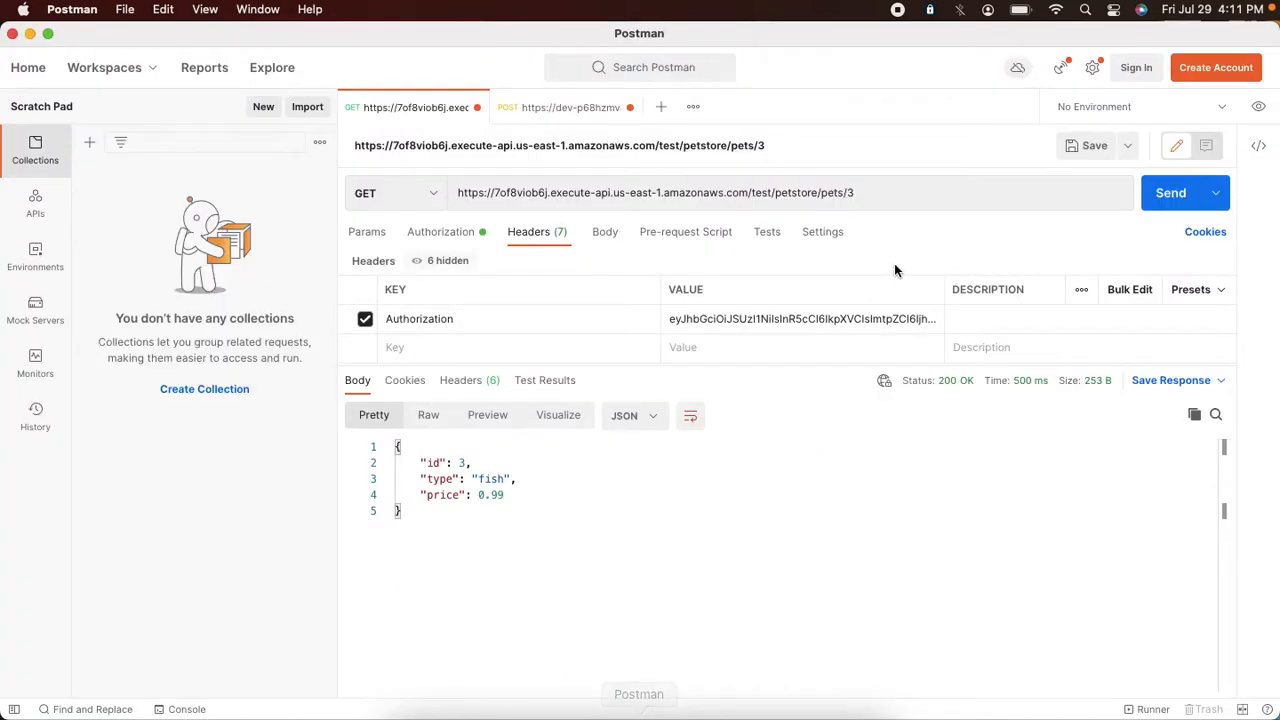
{"action": "left_click", "coordinate": [1163, 207]}
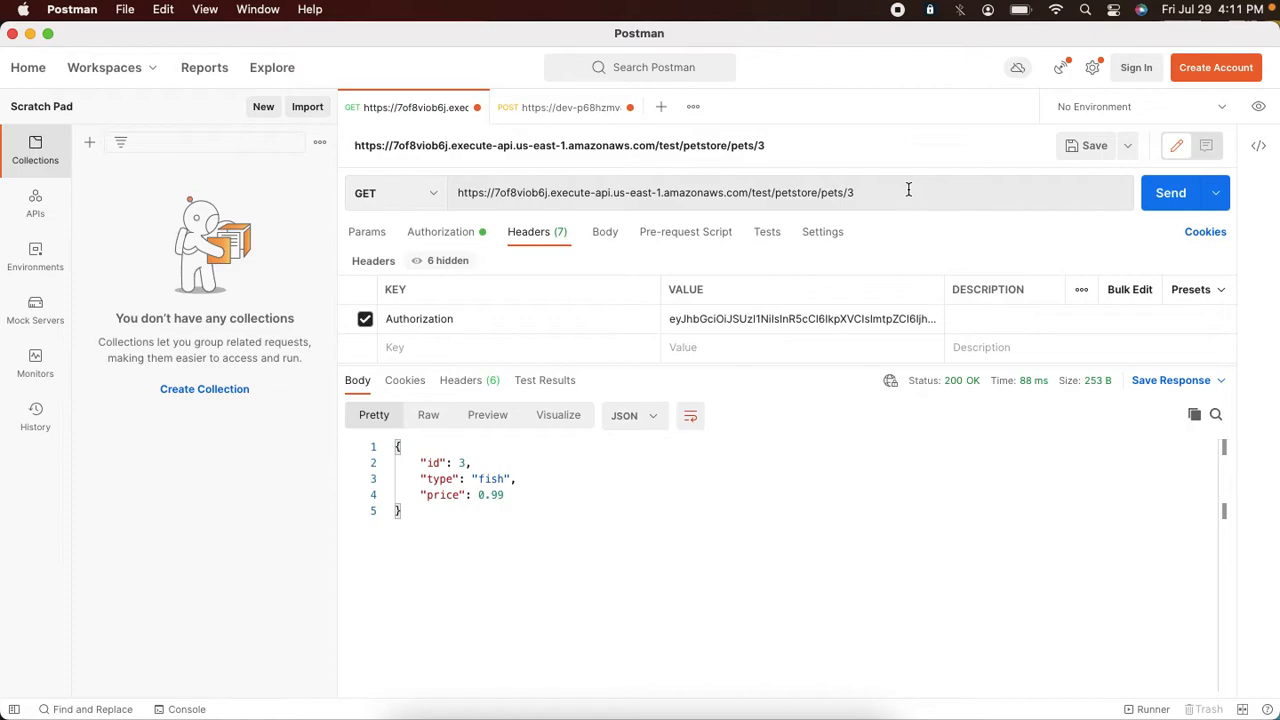
{"action": "left_click", "coordinate": [908, 195]}
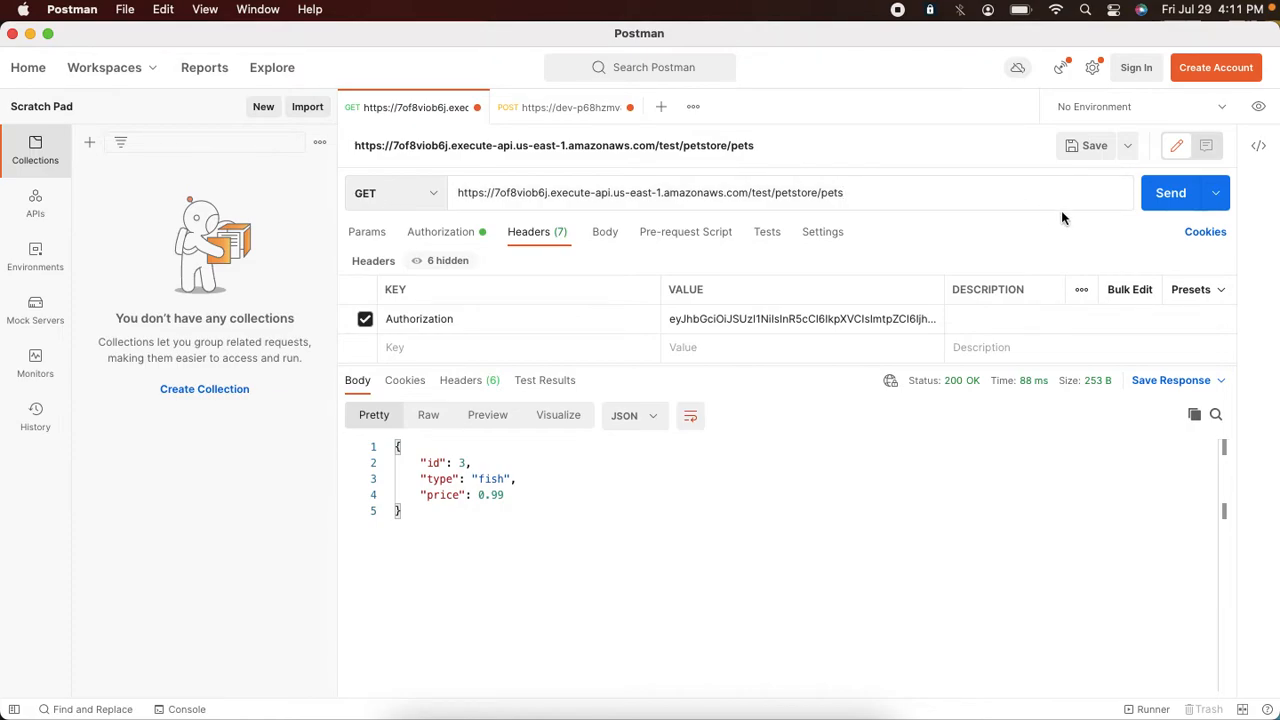
{"action": "left_click", "coordinate": [1170, 193]}
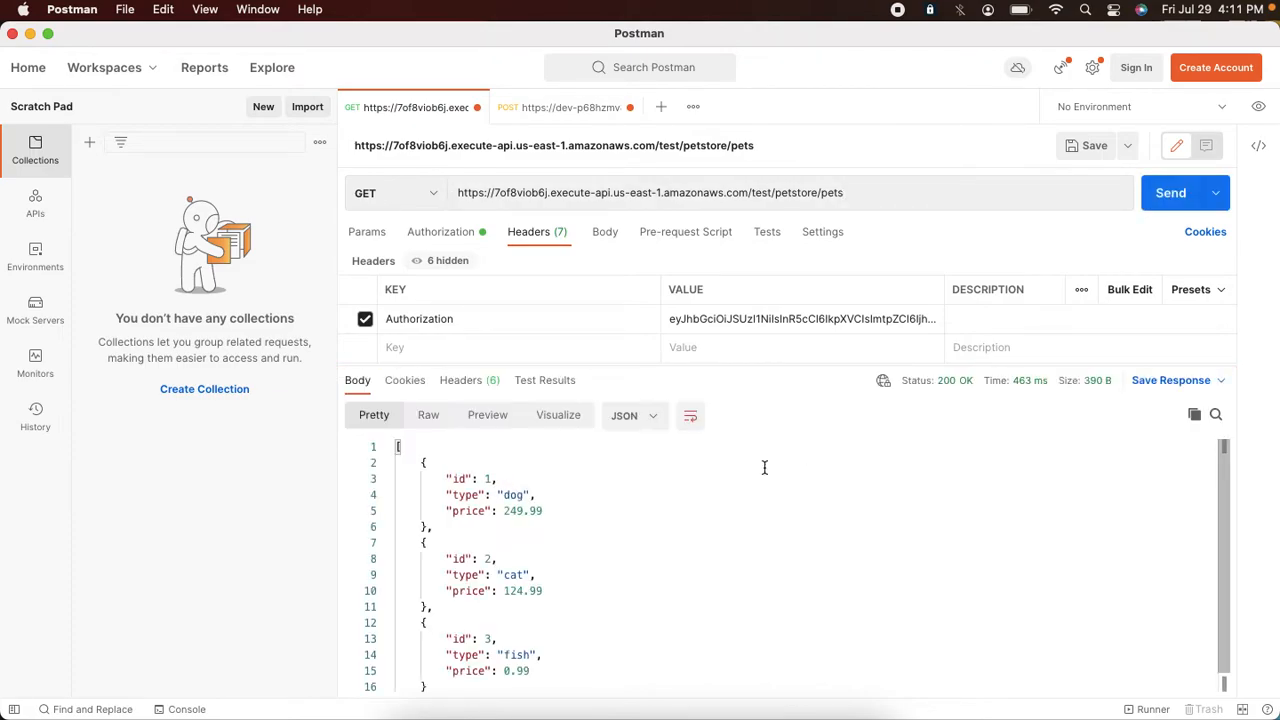
Step: In PetStoreAuth0App's PetStoreAPI permissions, uncheck the read:pets scope and update the grant
{"action": "key", "text": "super+Tab"}
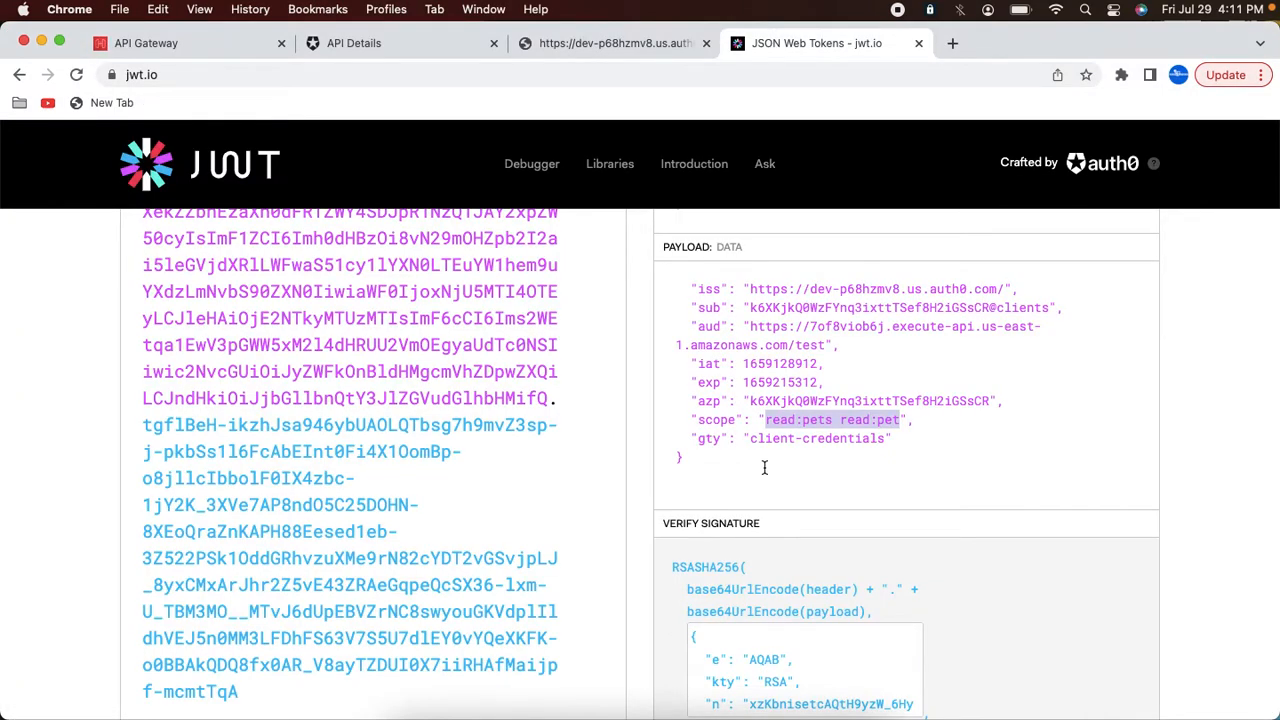
{"action": "left_click", "coordinate": [650, 700]}
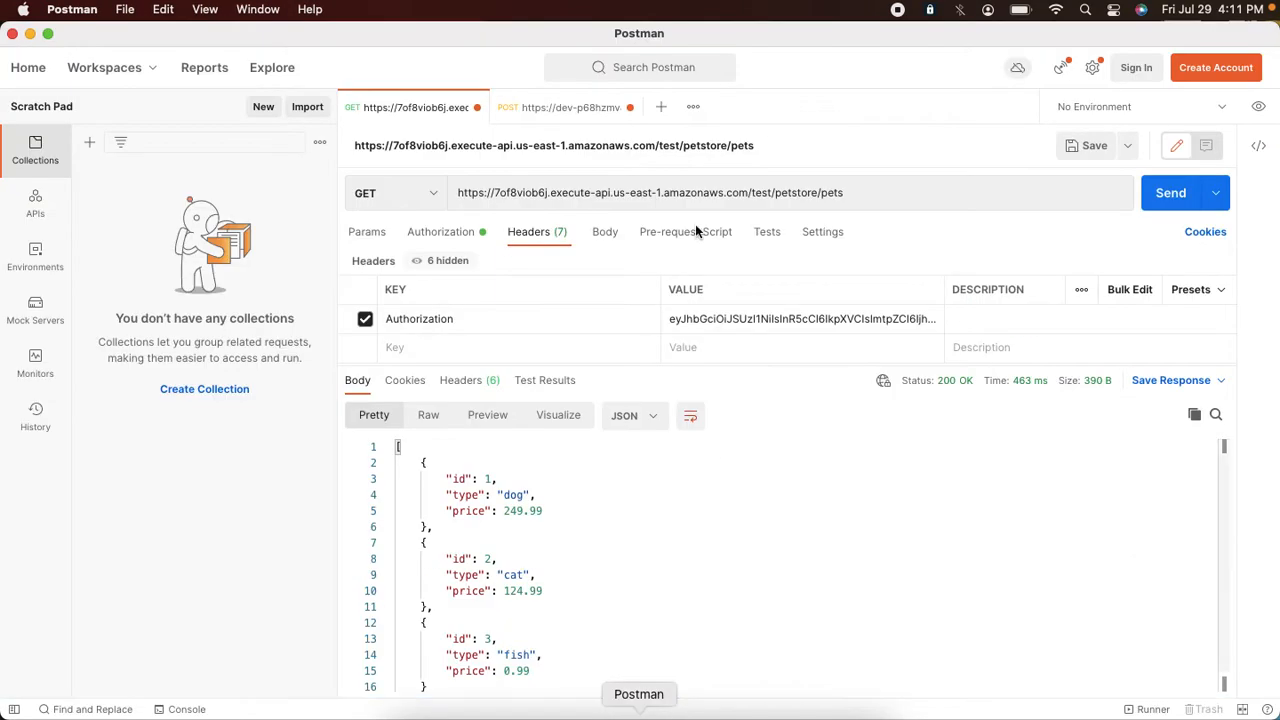
{"action": "left_click", "coordinate": [585, 110]}
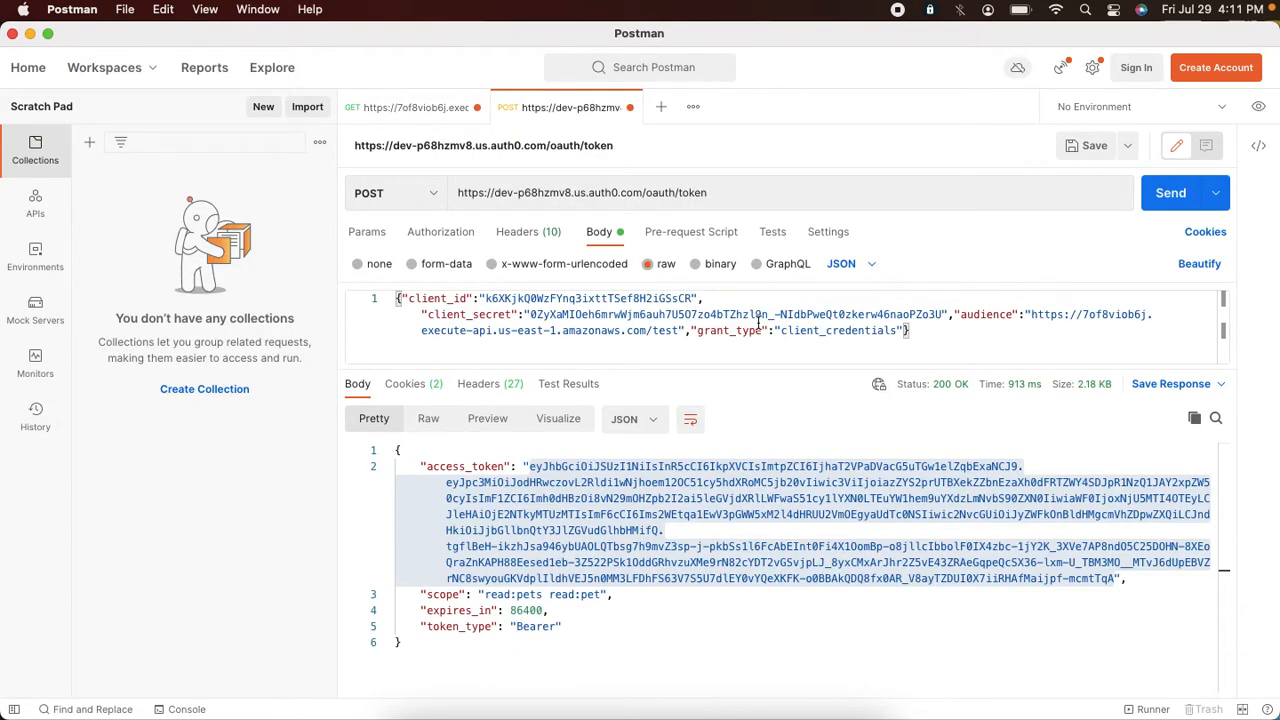
{"action": "key", "text": "super+Tab"}
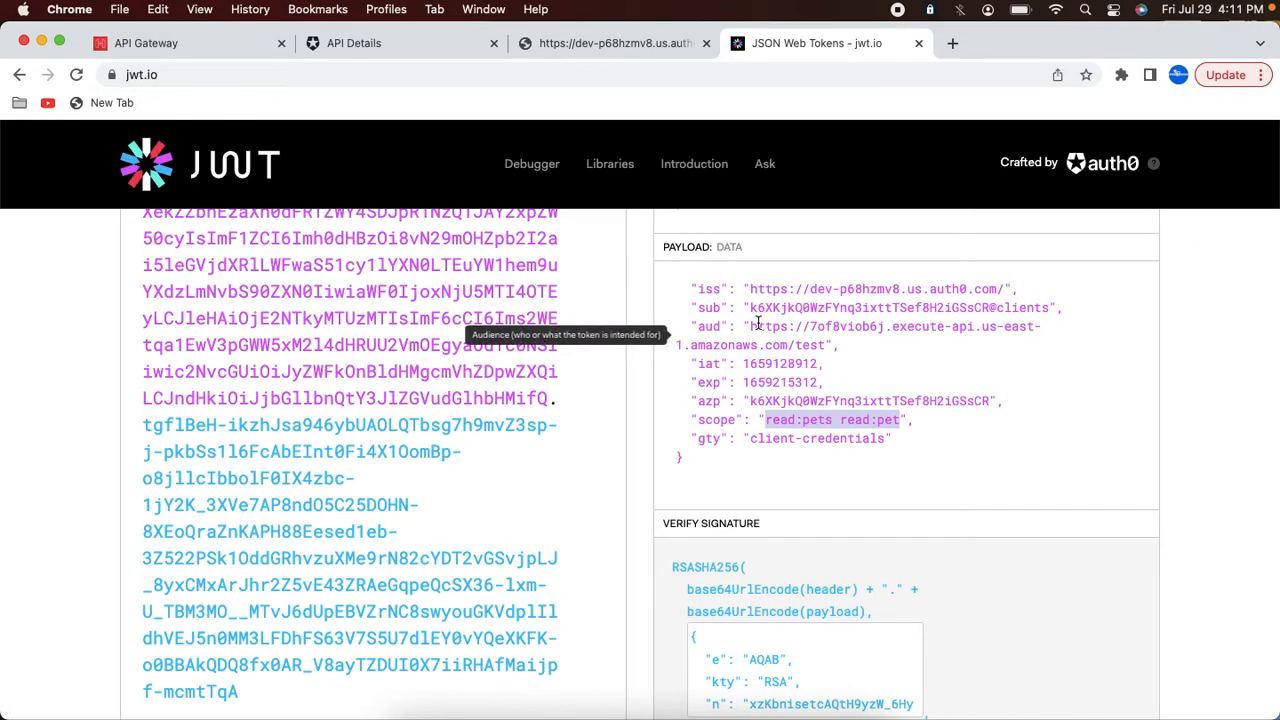
{"action": "left_click", "coordinate": [370, 47]}
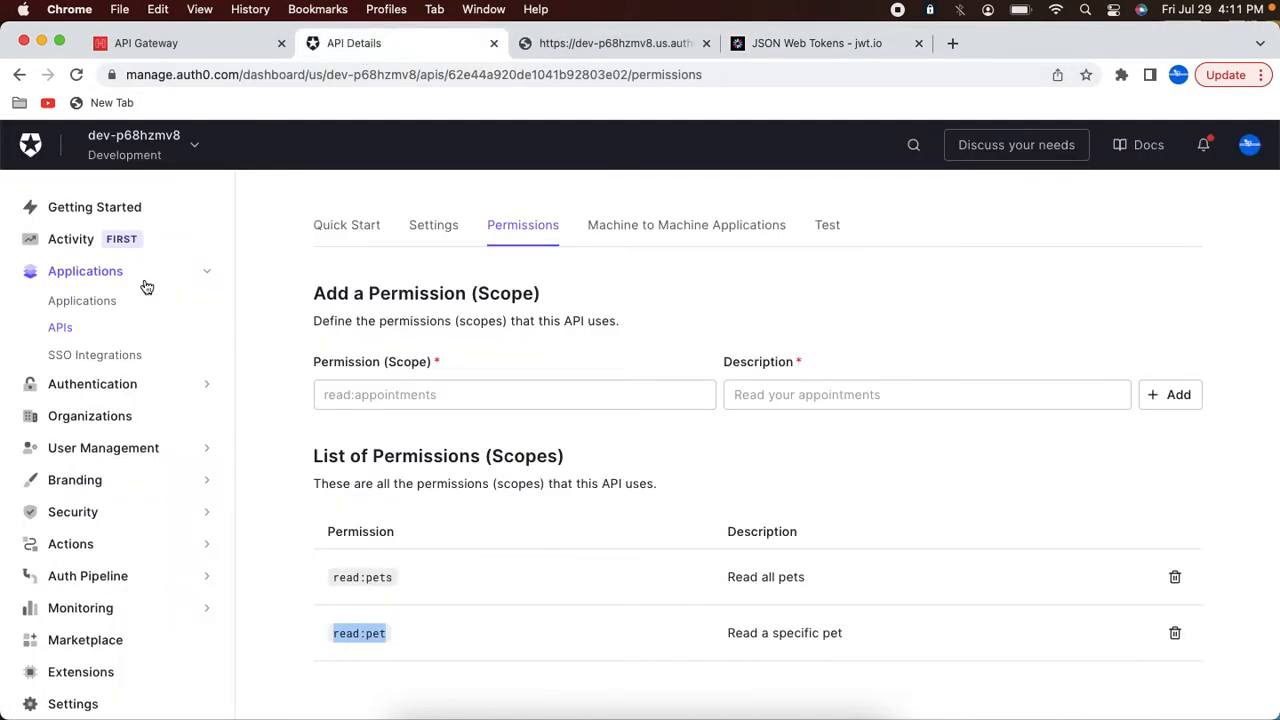
{"action": "left_click", "coordinate": [87, 311]}
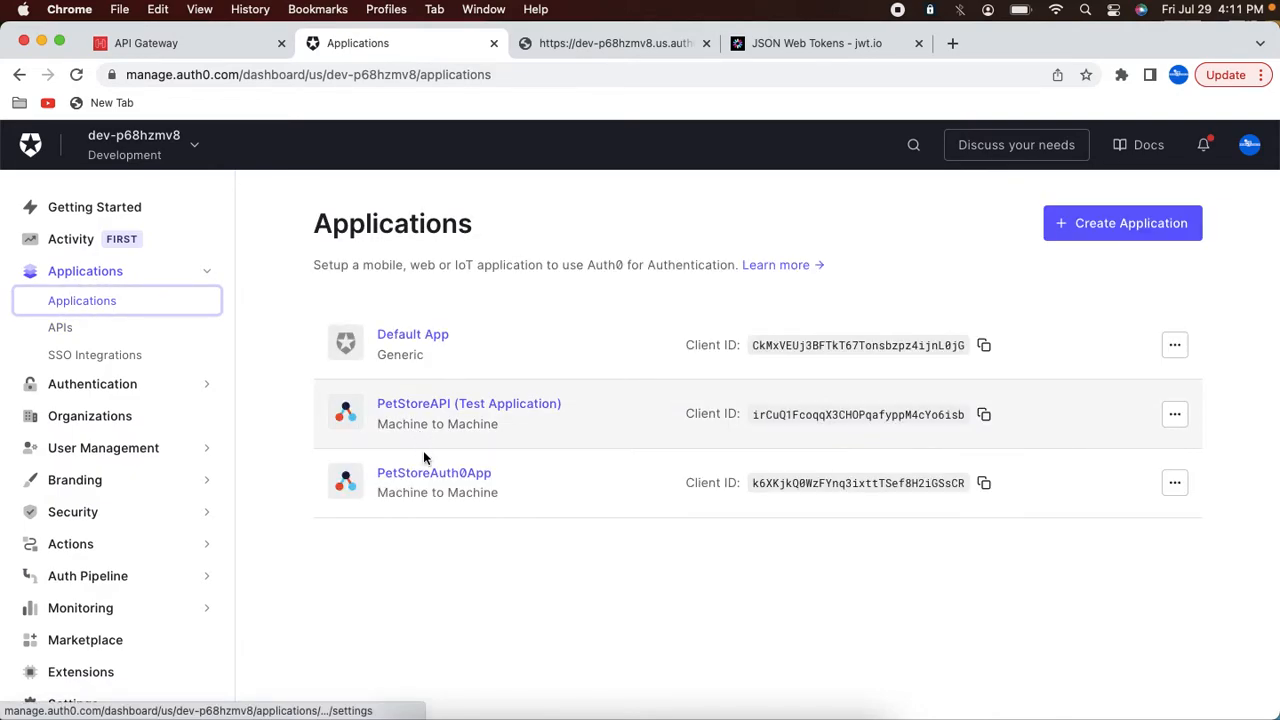
{"action": "left_click", "coordinate": [430, 476]}
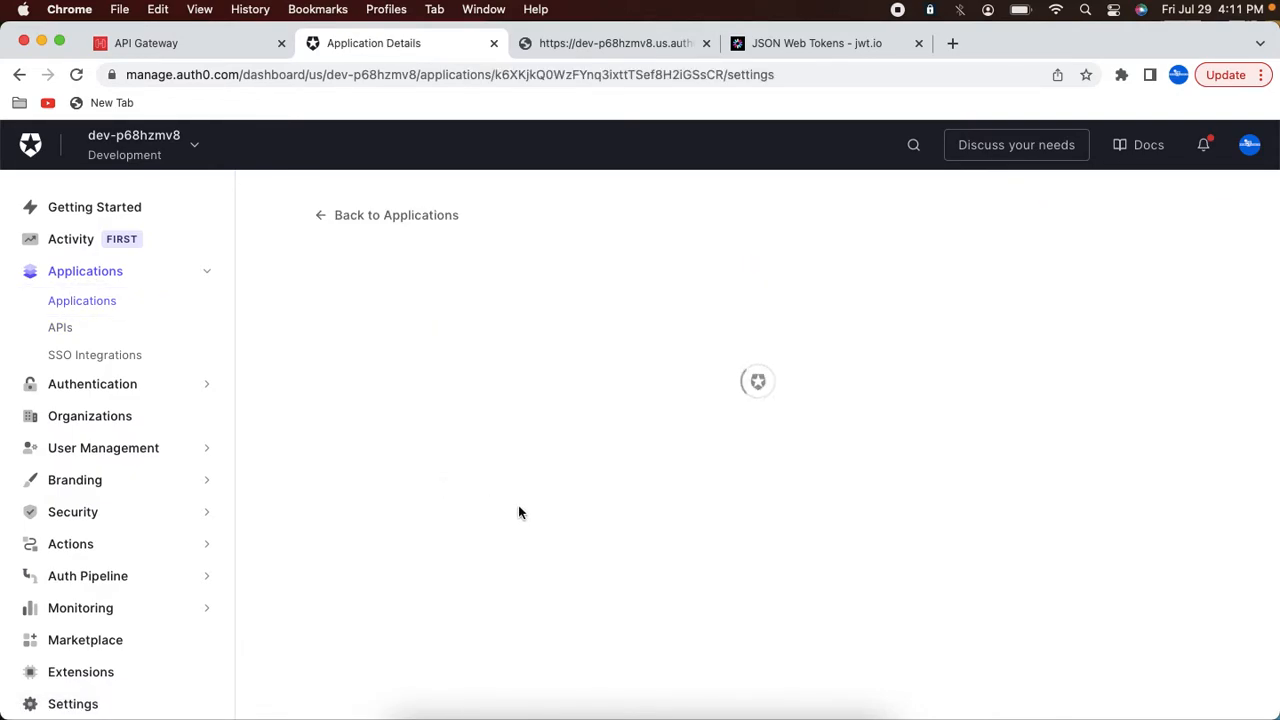
{"action": "scroll", "coordinate": [664, 506], "scroll_direction": "down", "scroll_amount": 5}
{"action": "scroll", "coordinate": [664, 506], "scroll_direction": "up", "scroll_amount": 5}
{"action": "left_click", "coordinate": [500, 366]}
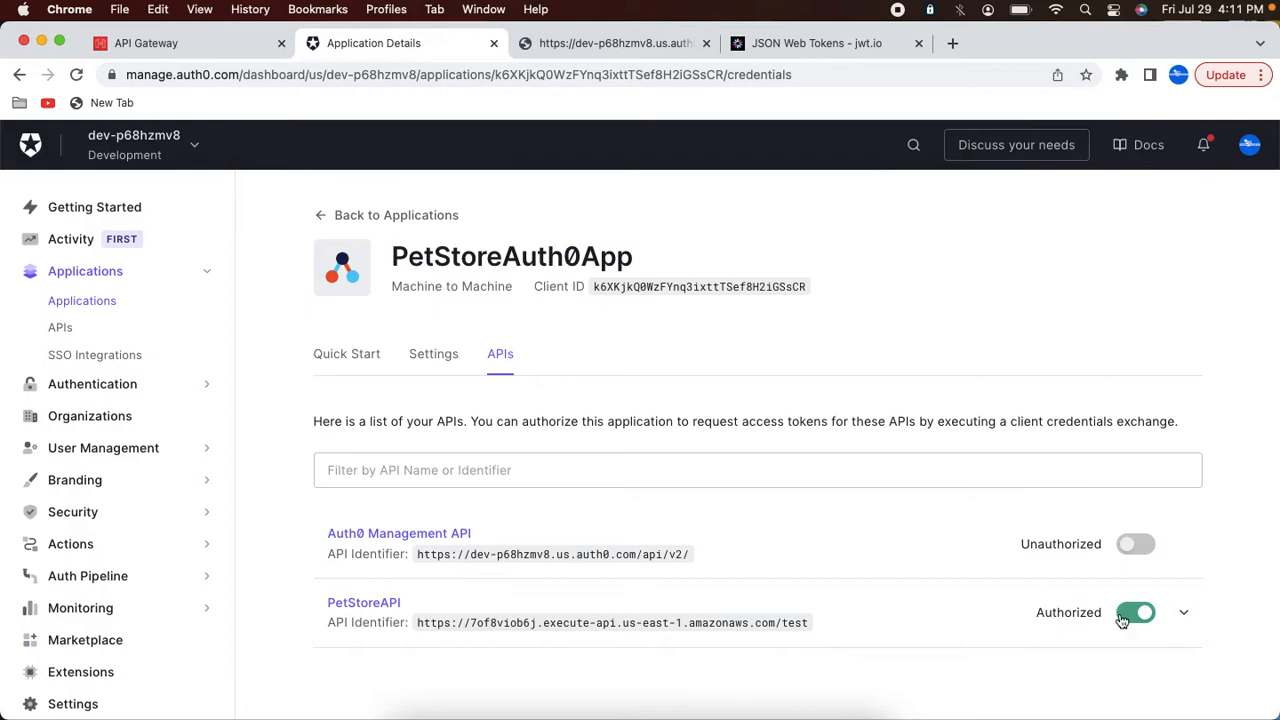
{"action": "left_click", "coordinate": [1183, 612]}
{"action": "scroll", "coordinate": [1183, 617], "scroll_direction": "down", "scroll_amount": 5}
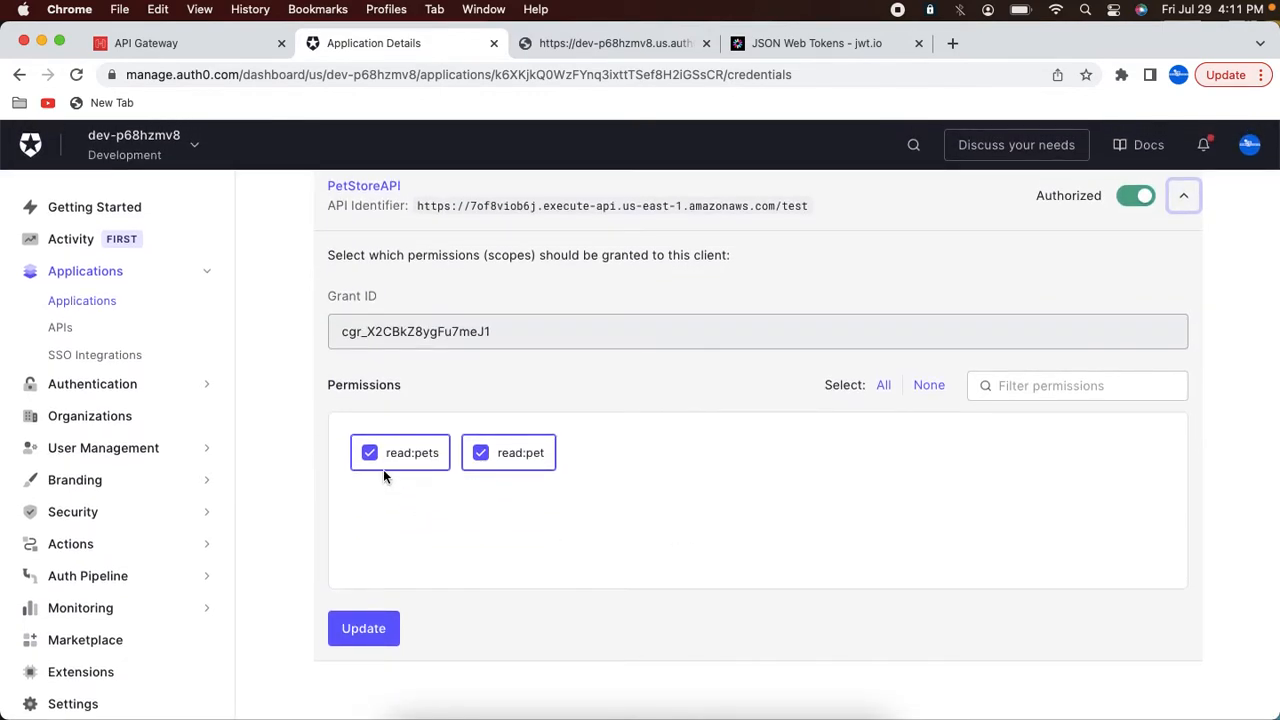
{"action": "left_click", "coordinate": [370, 462]}
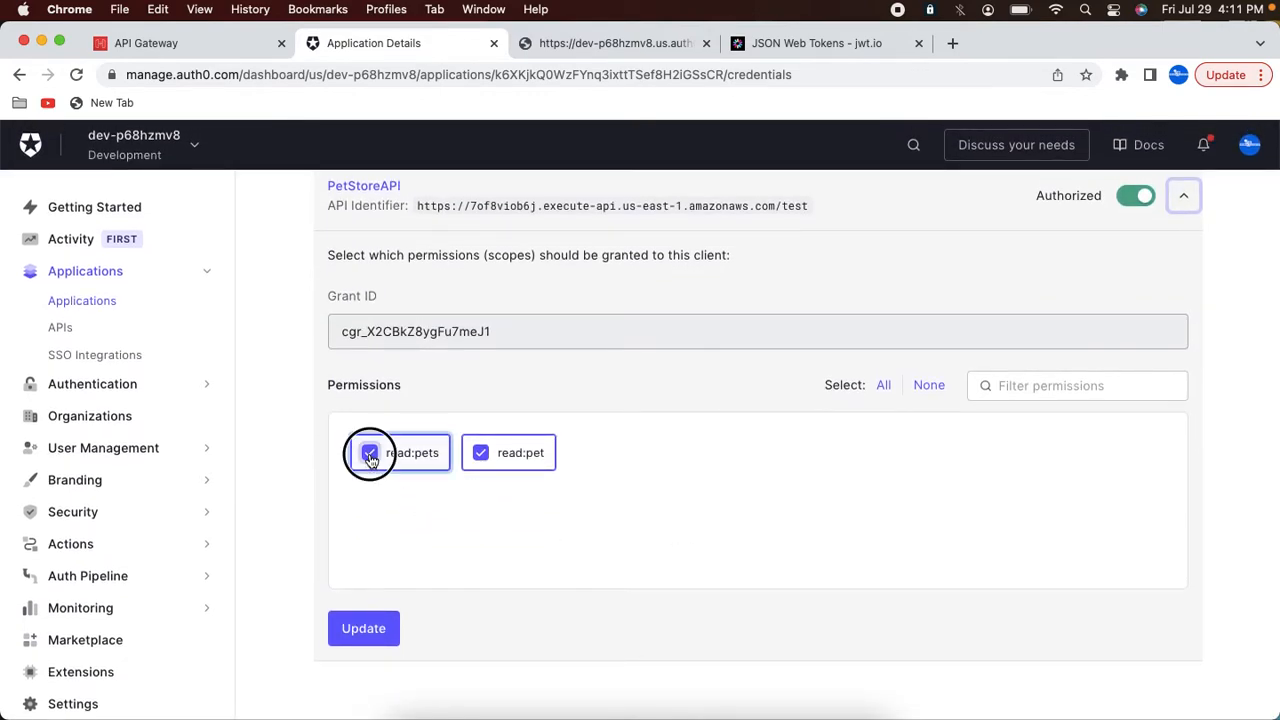
{"action": "left_click", "coordinate": [373, 630]}
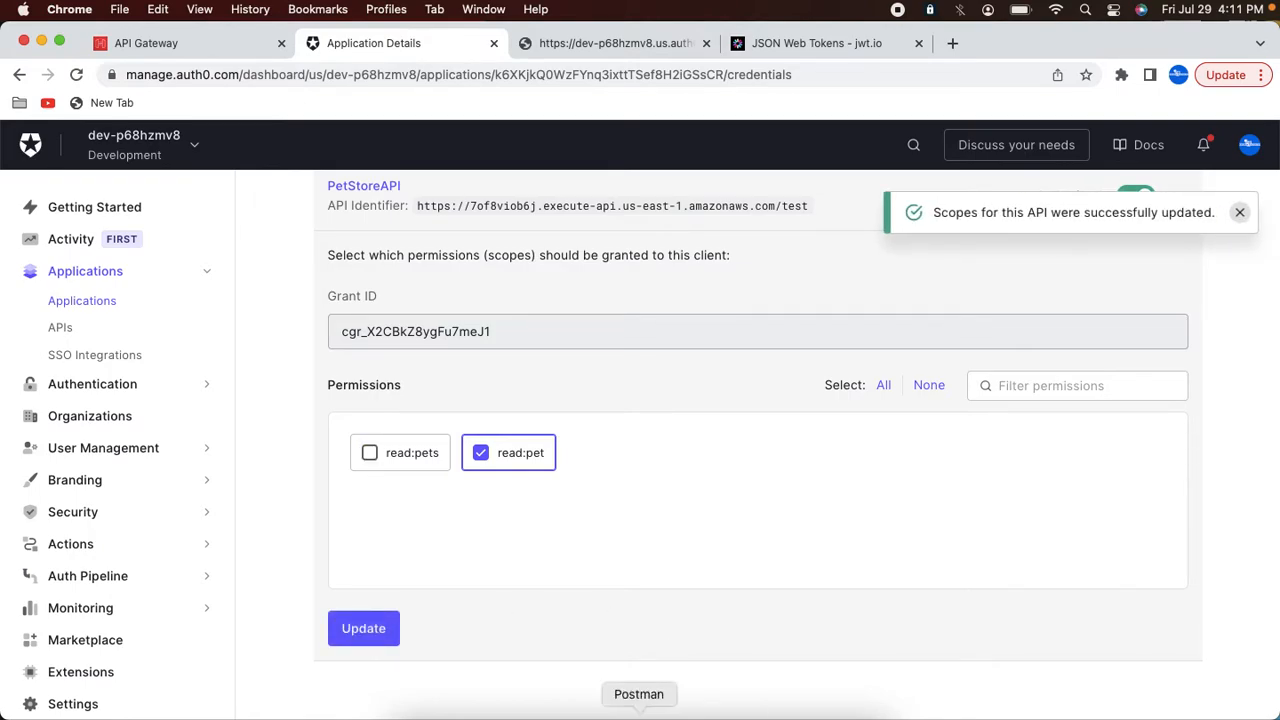
Step: Request a new access token from the Auth0 token endpoint and copy it
{"action": "left_click", "coordinate": [638, 712]}
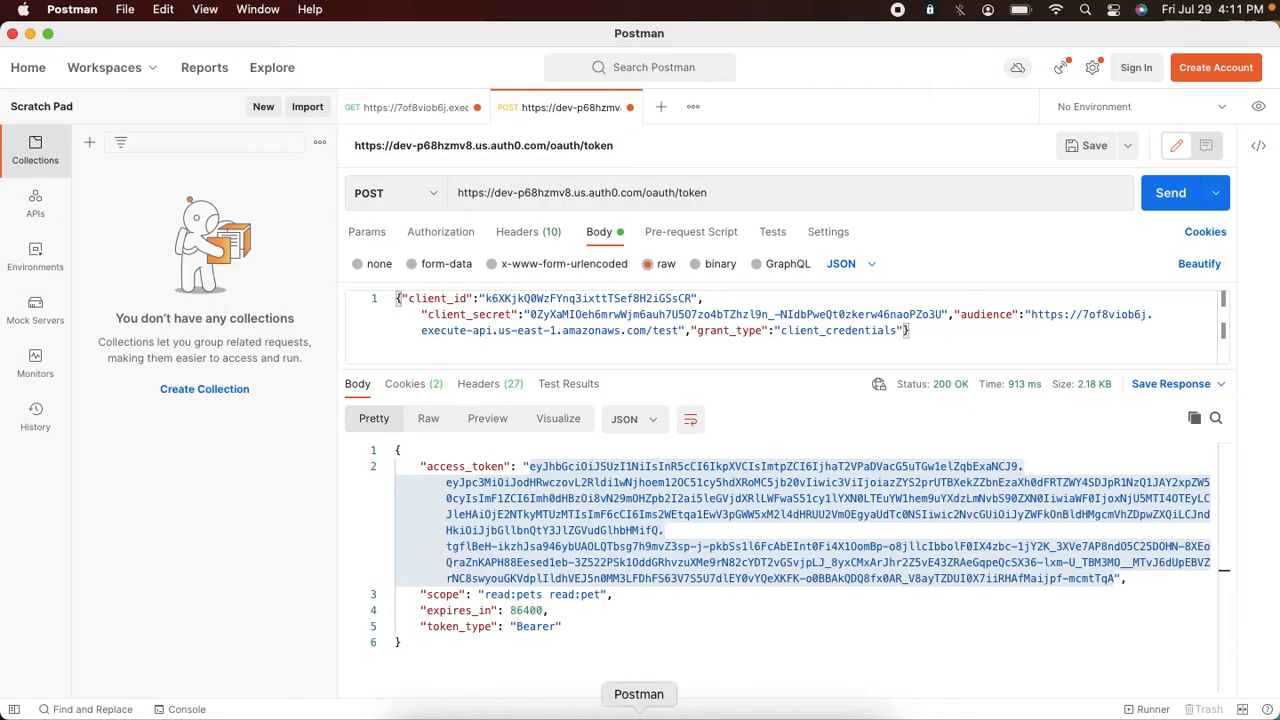
{"action": "left_click", "coordinate": [1160, 195]}
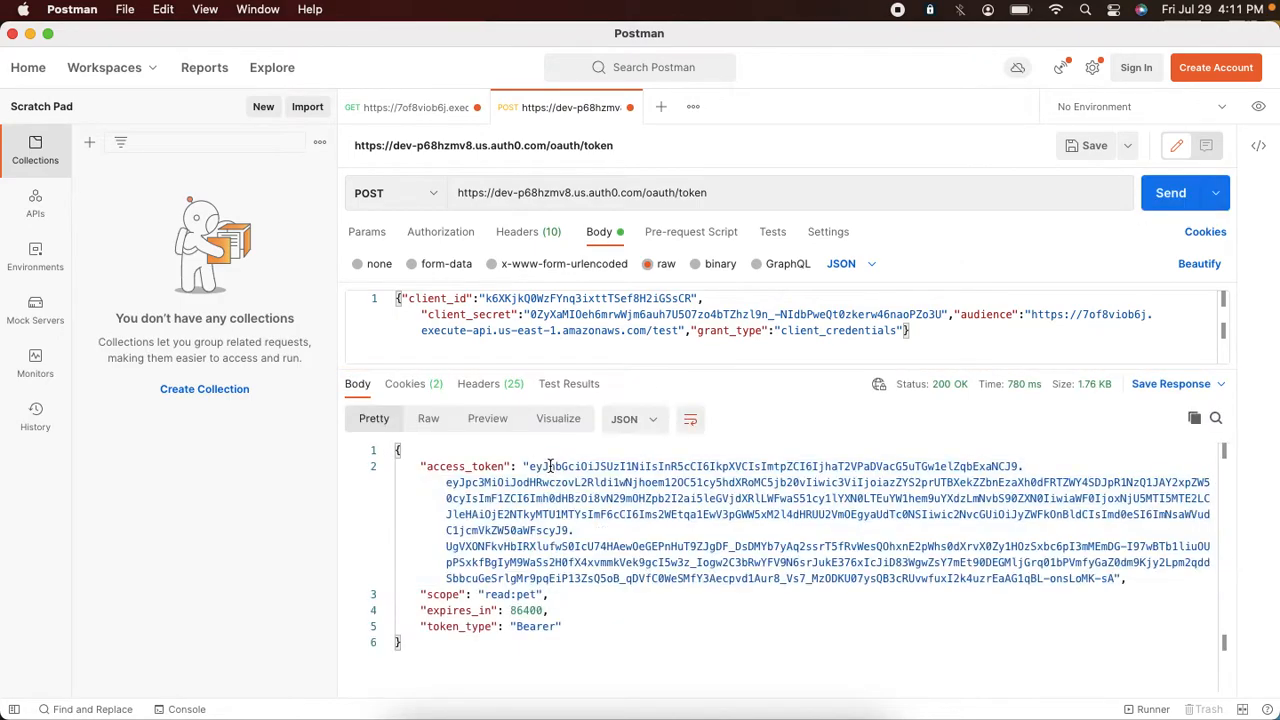
{"action": "left_click_drag", "start_coordinate": [531, 466], "coordinate": [580, 466]}
{"action": "left_click", "coordinate": [1116, 580], "text": "shift"}
{"action": "key", "text": "super+c"}
Step: Open jwt.io in a new tab, paste the new access token, and inspect its scope claim
{"action": "key", "text": "super+Tab"}
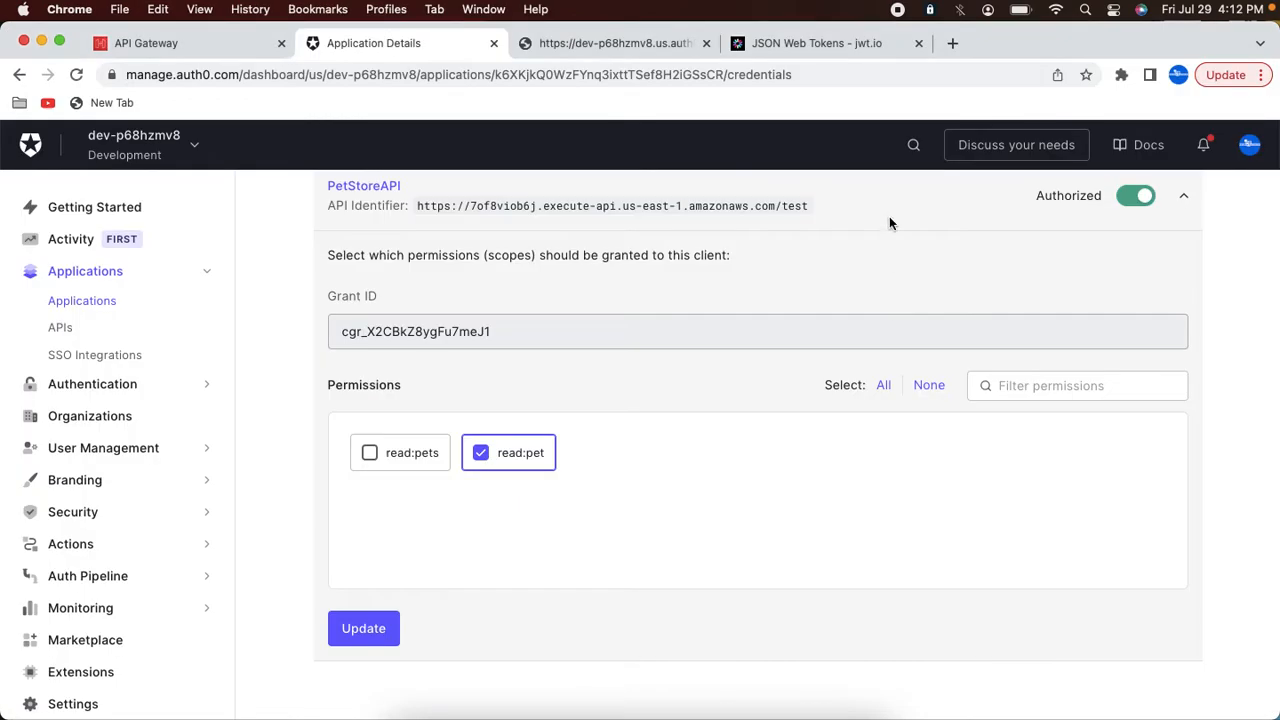
{"action": "left_click", "coordinate": [952, 43]}
{"action": "type", "text": "jw"}
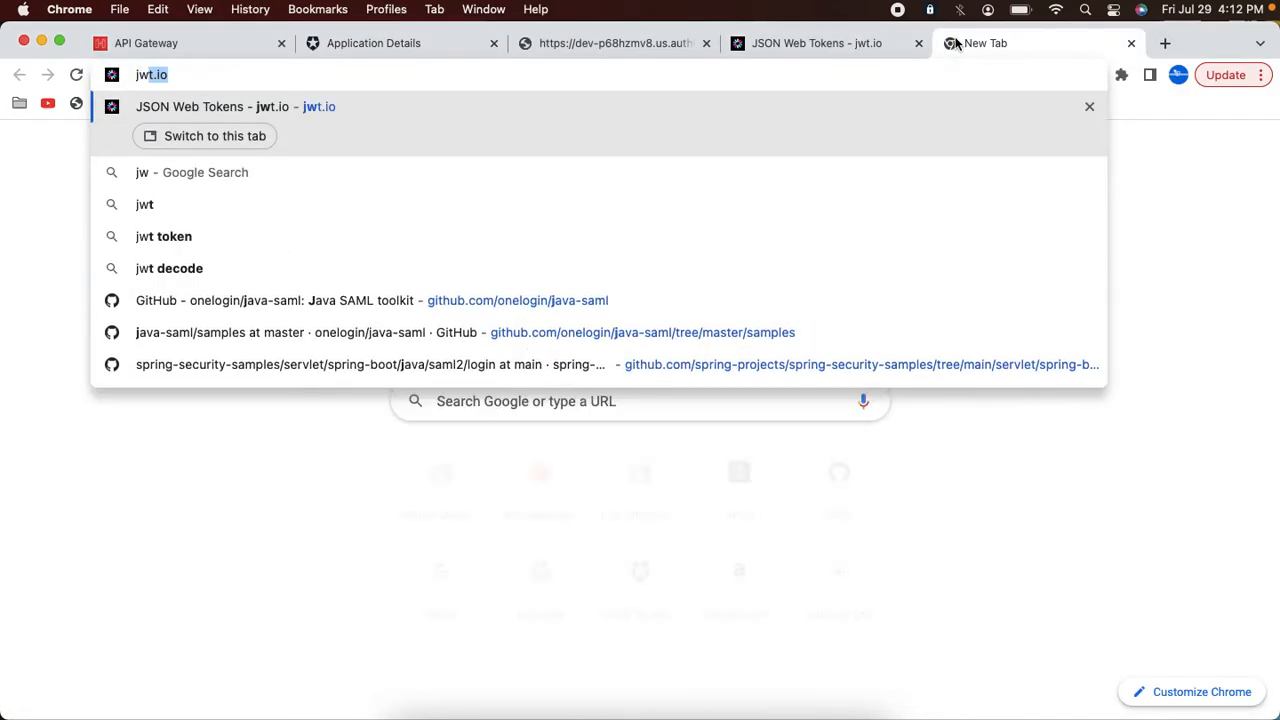
{"action": "key", "text": "Return"}
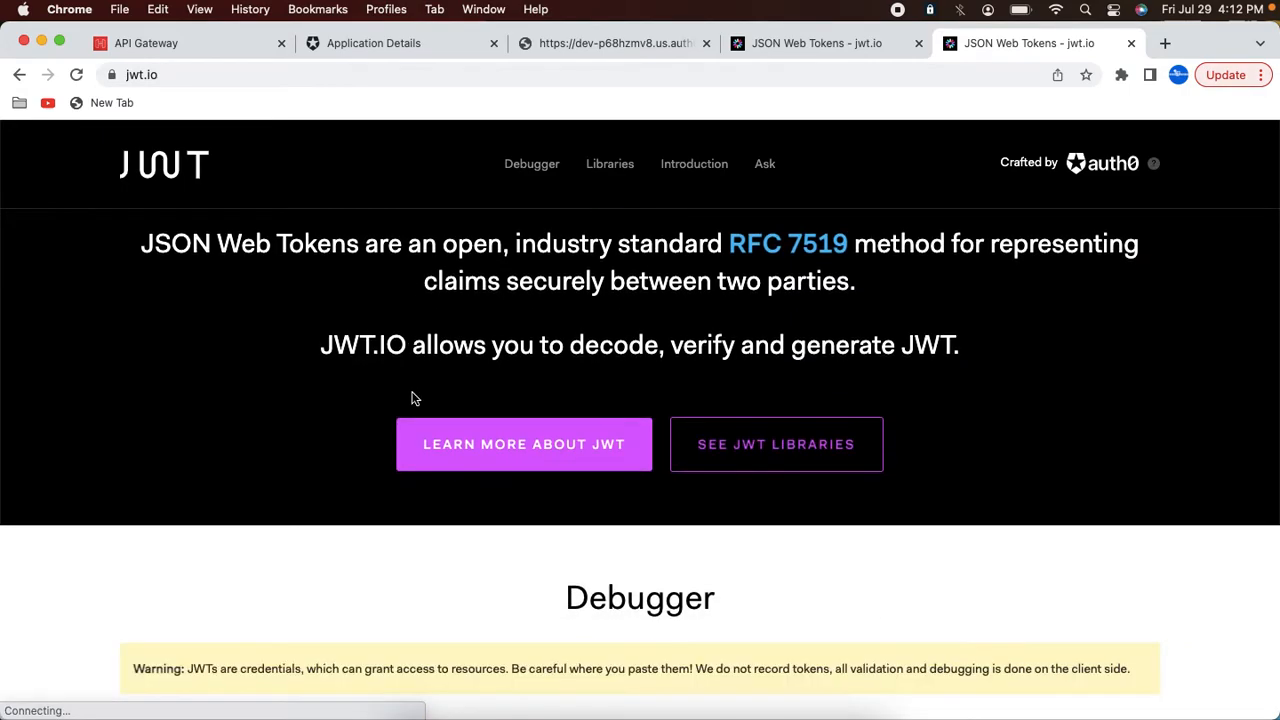
{"action": "scroll", "coordinate": [413, 398], "scroll_direction": "down", "scroll_amount": 4}
{"action": "left_click", "coordinate": [334, 477]}
{"action": "key", "text": "super+a"}
{"action": "key", "text": "super+v"}
{"action": "scroll", "coordinate": [549, 571], "scroll_direction": "down", "scroll_amount": 3}
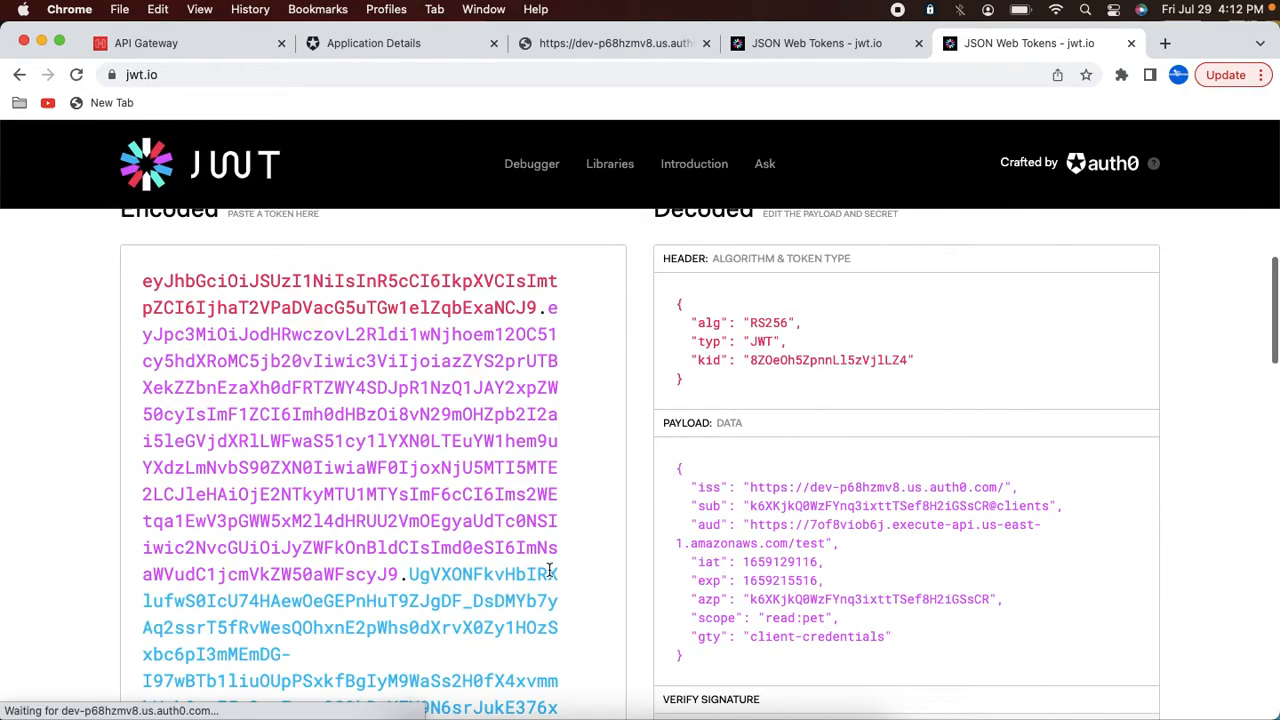
{"action": "scroll", "coordinate": [549, 571], "scroll_direction": "down", "scroll_amount": 1}
{"action": "left_click_drag", "start_coordinate": [690, 547], "coordinate": [835, 546]}
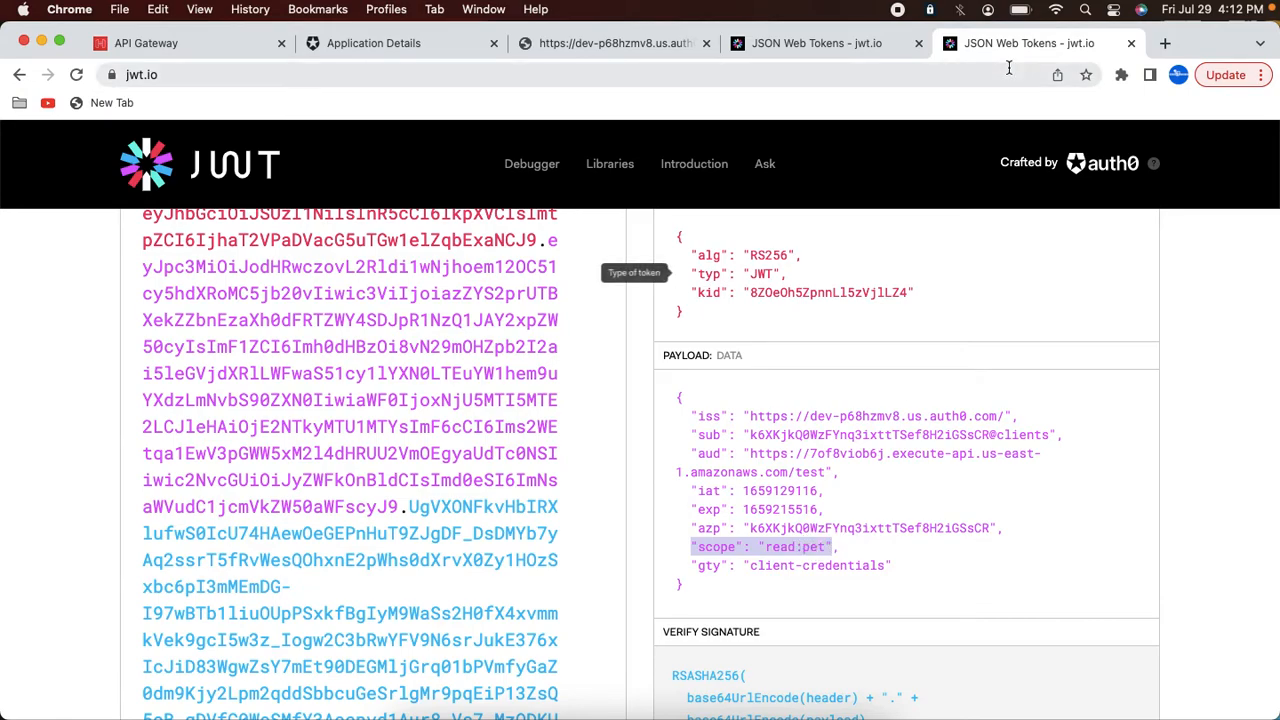
Step: Replace the Authorization header value on the pets request with the new access token and send it
{"action": "left_click", "coordinate": [858, 47]}
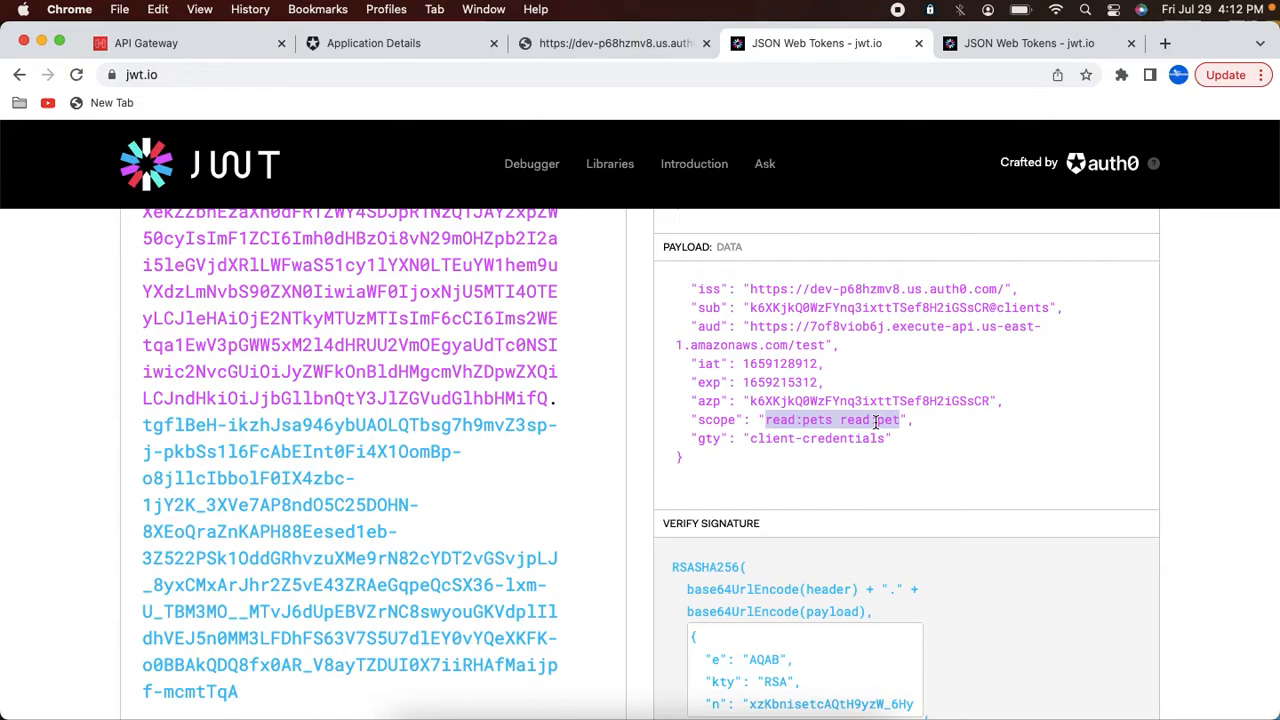
{"action": "left_click", "coordinate": [1013, 55]}
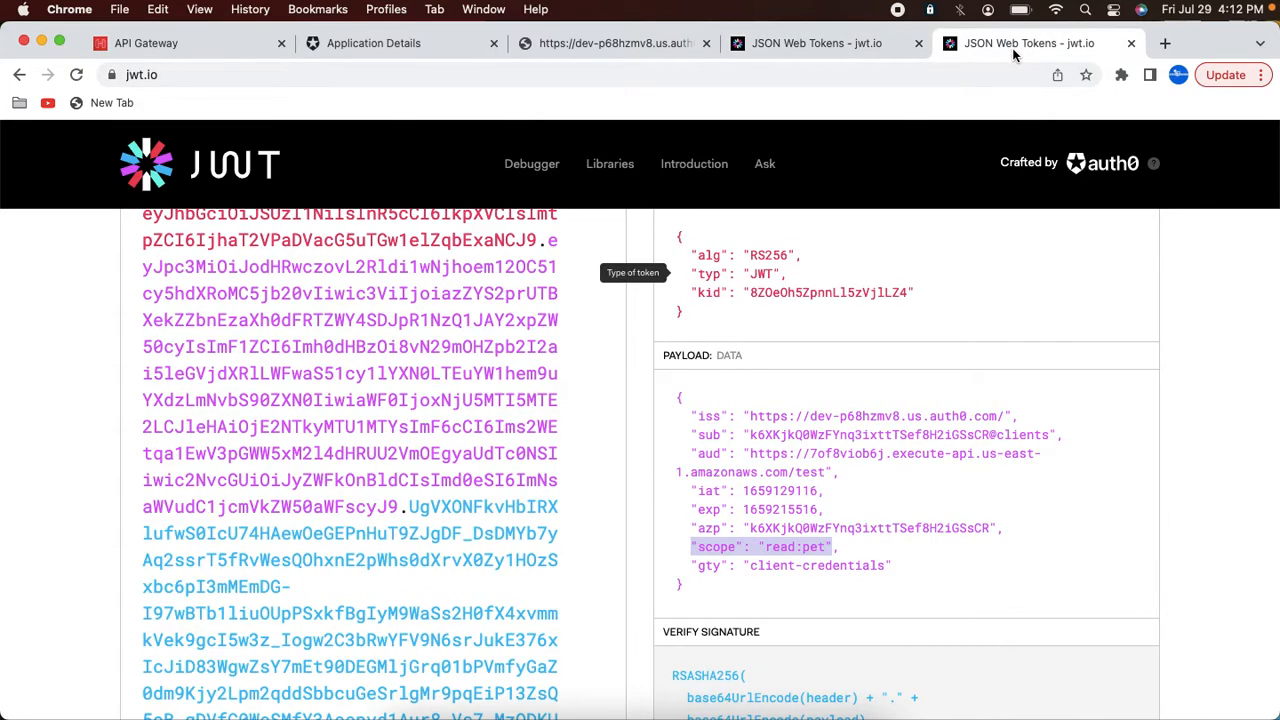
{"action": "left_click", "coordinate": [640, 708]}
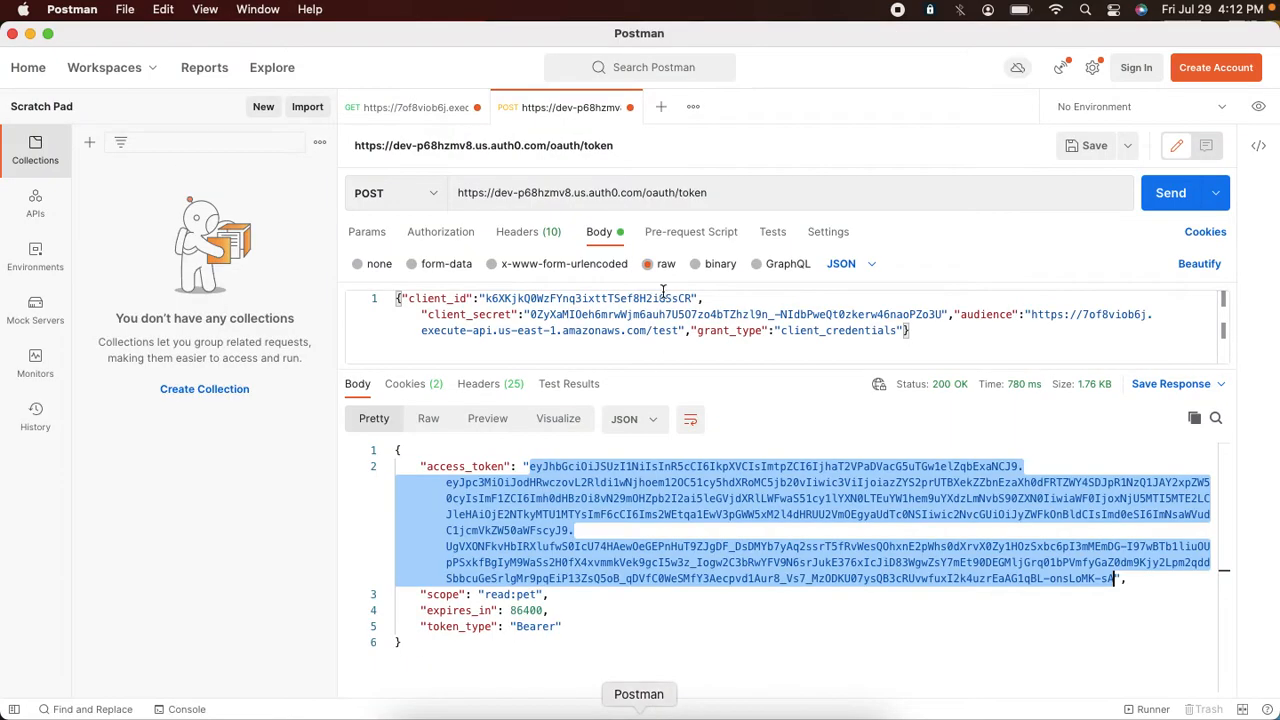
{"action": "left_click", "coordinate": [414, 107]}
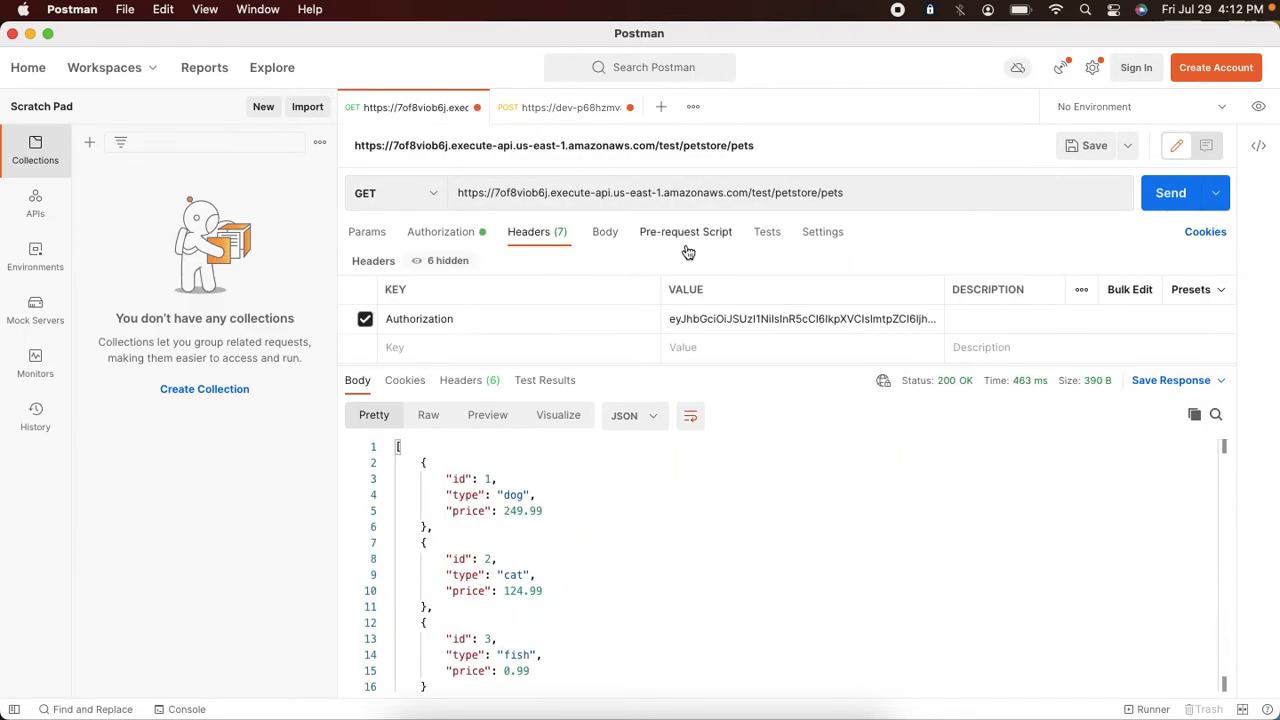
{"action": "left_click", "coordinate": [686, 318]}
{"action": "key", "text": "super+a"}
{"action": "key", "text": "BackSpace"}
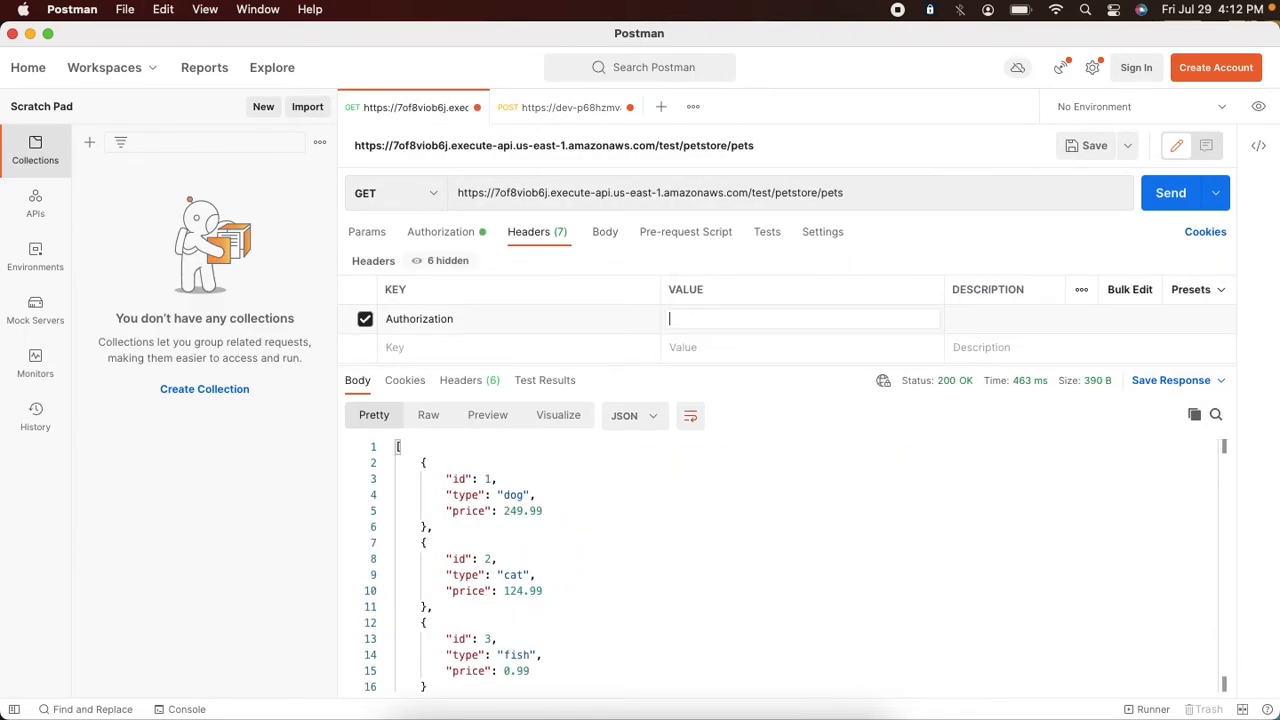
{"action": "key", "text": "super+v"}
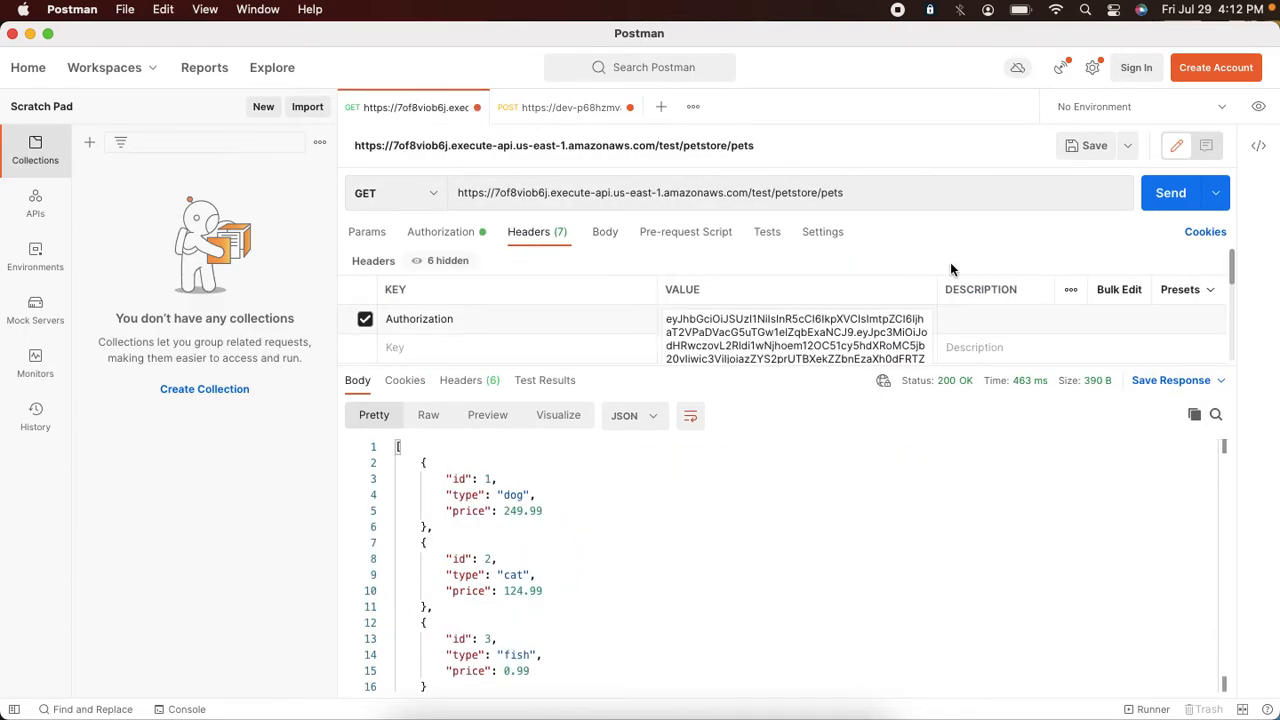
{"action": "left_click", "coordinate": [1162, 203]}
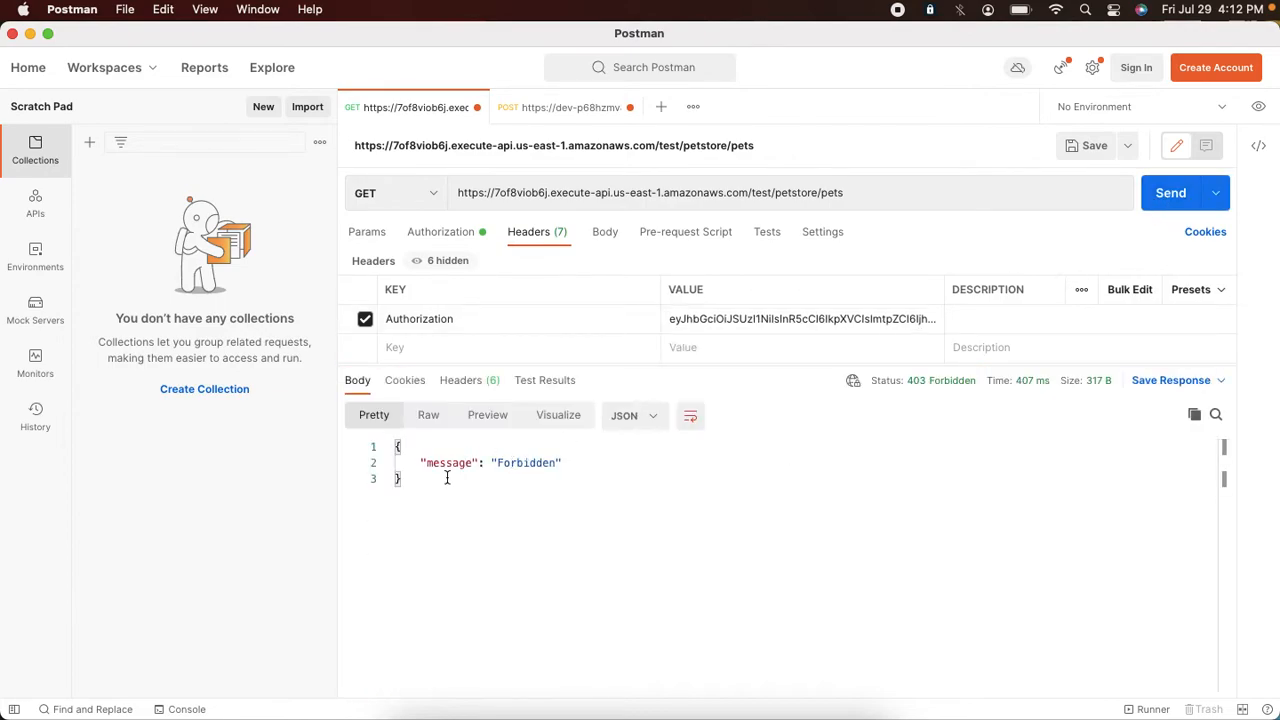
{"action": "double_click", "coordinate": [535, 462]}
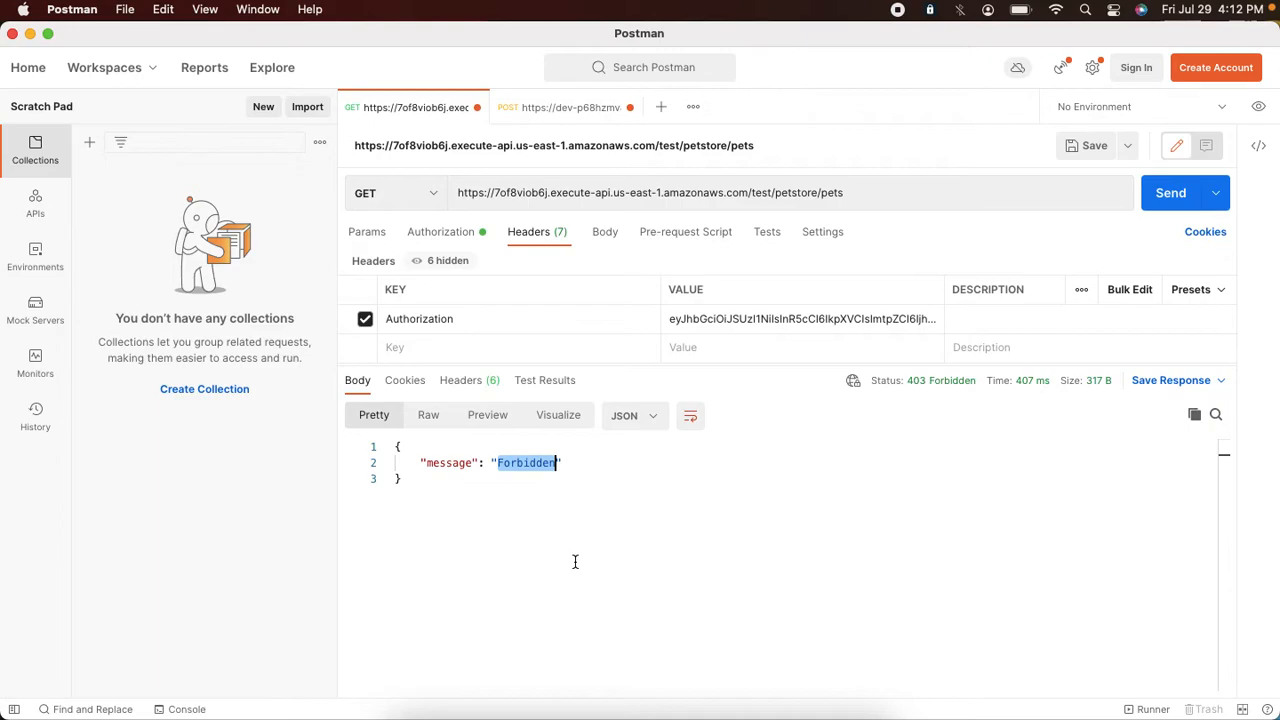
Step: Append the pet ID 3 to the request URL and send the GET request to /petstore/pets/3
{"action": "left_click", "coordinate": [863, 203]}
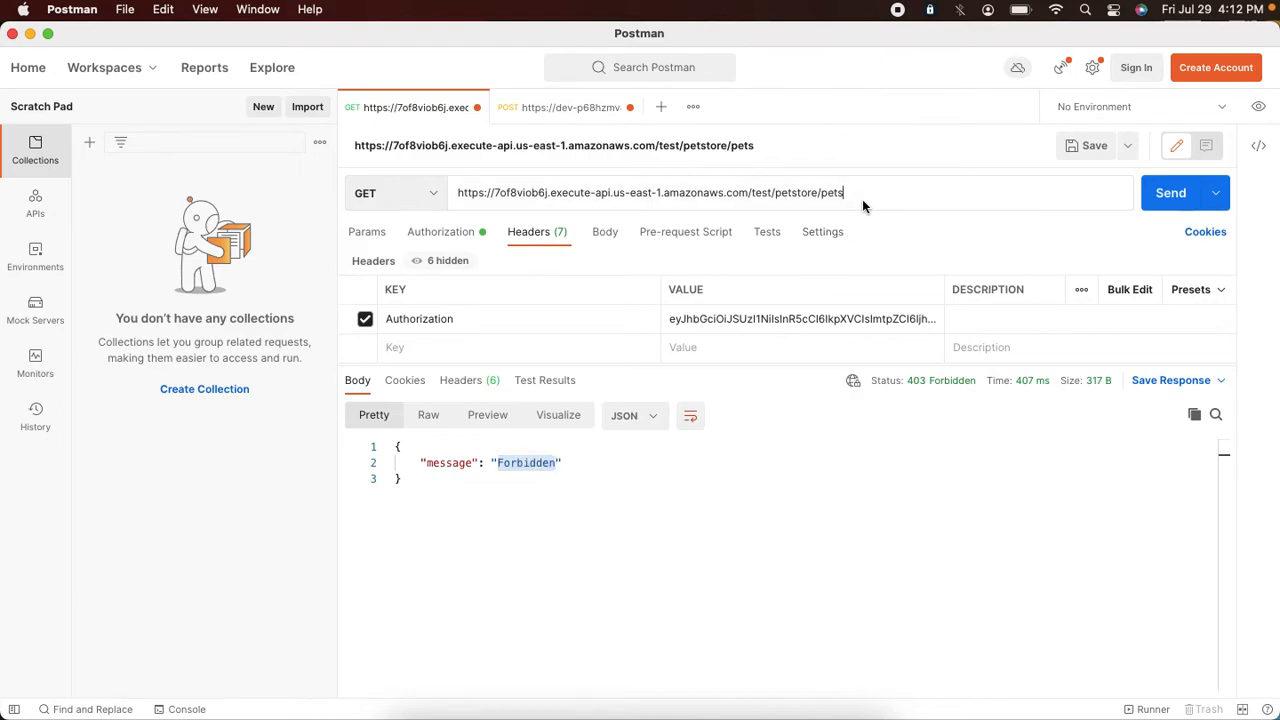
{"action": "type", "text": "3"}
{"action": "left_click", "coordinate": [1151, 193]}
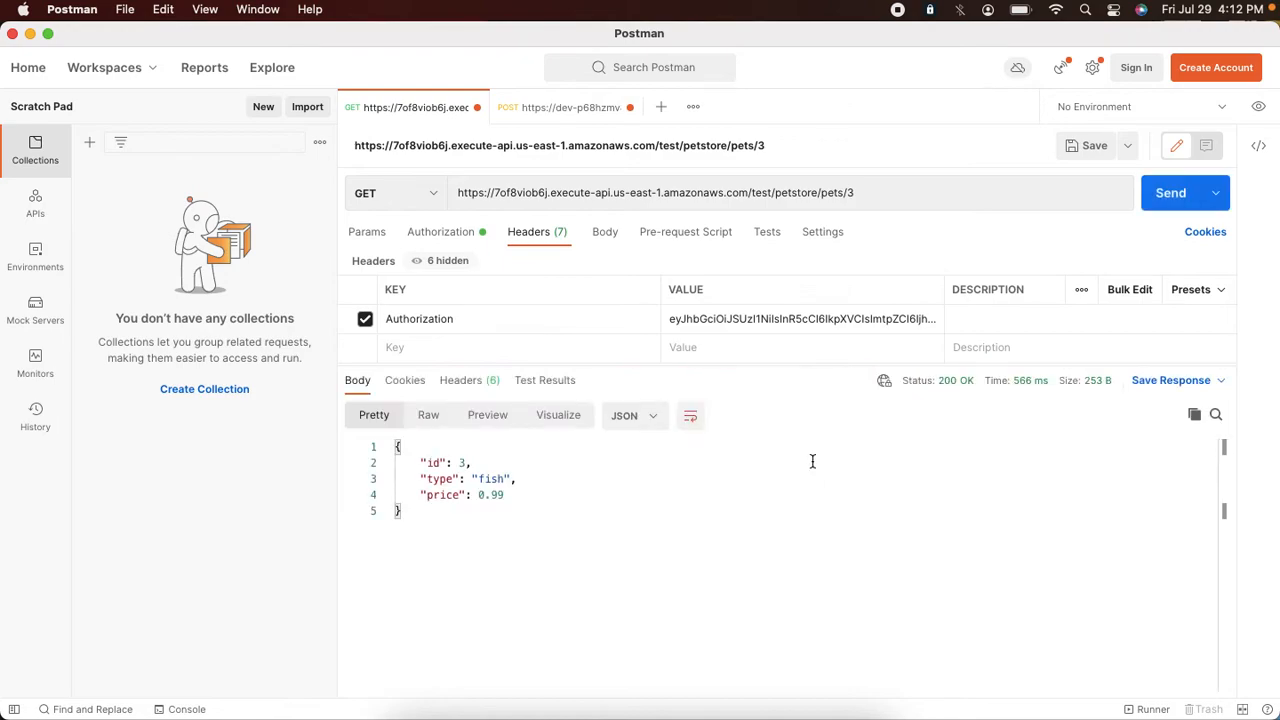
Step: In the Auth0 application's PetStoreAPI permissions, check read:pets, uncheck read:pet, and update the grant
{"action": "key", "text": "super+Tab"}
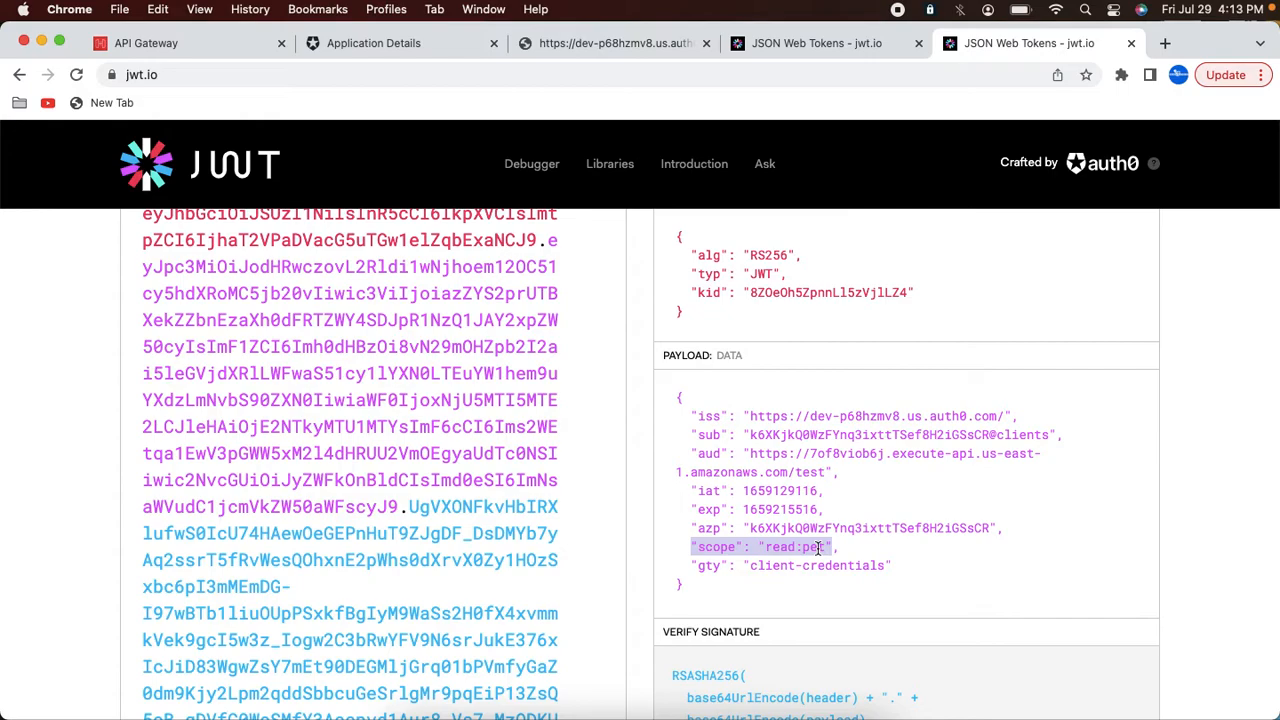
{"action": "key", "text": "super+Tab"}
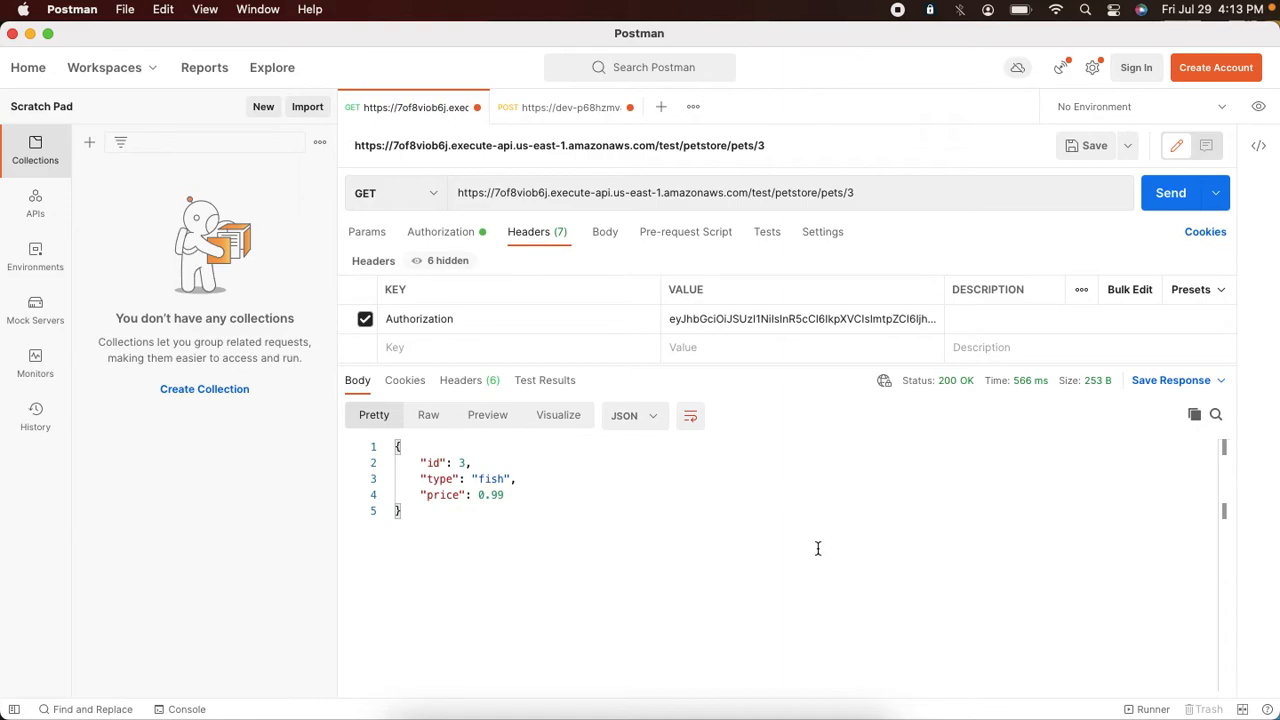
{"action": "key", "text": "super+Tab"}
{"action": "left_click", "coordinate": [385, 46]}
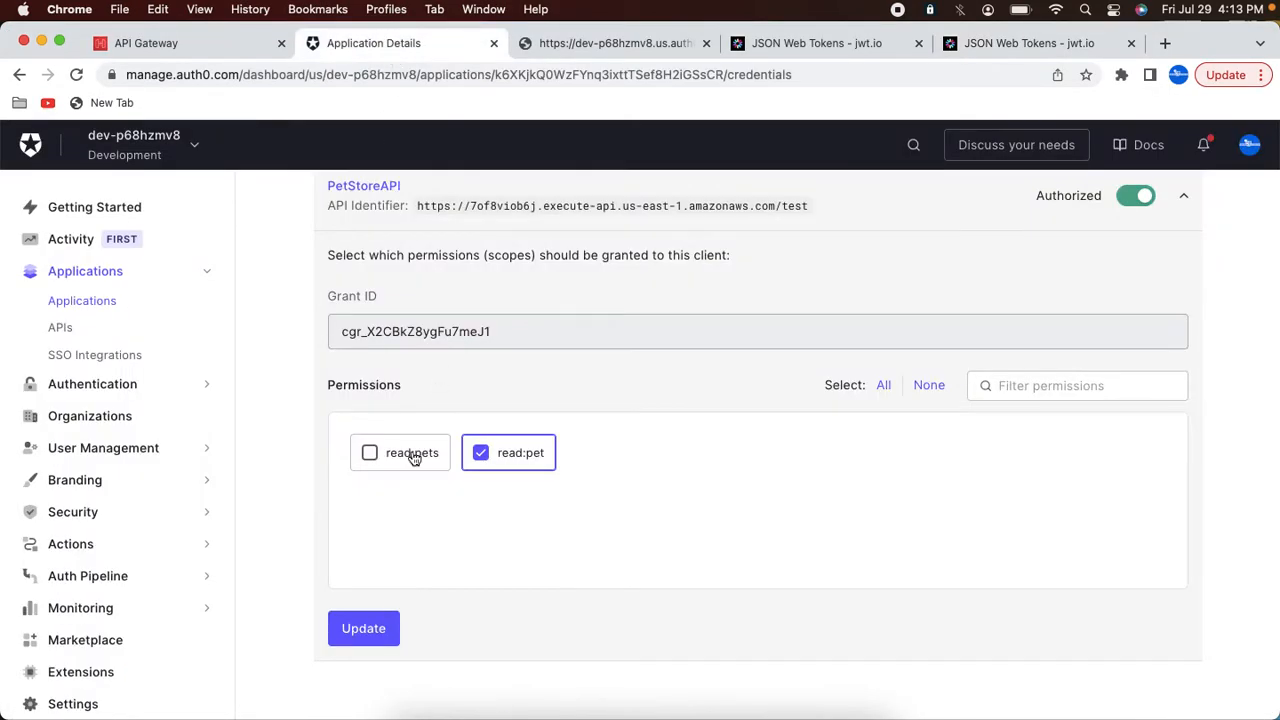
{"action": "left_click", "coordinate": [369, 453]}
{"action": "left_click", "coordinate": [482, 456]}
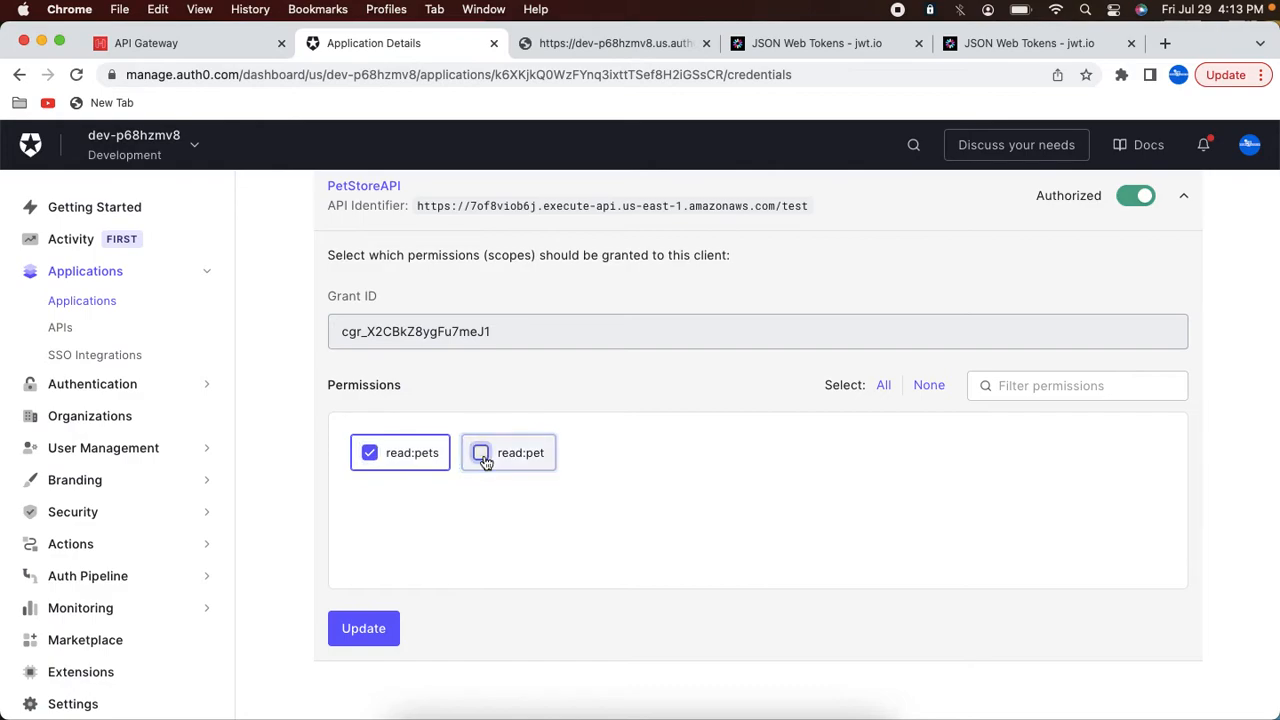
{"action": "left_click", "coordinate": [361, 630]}
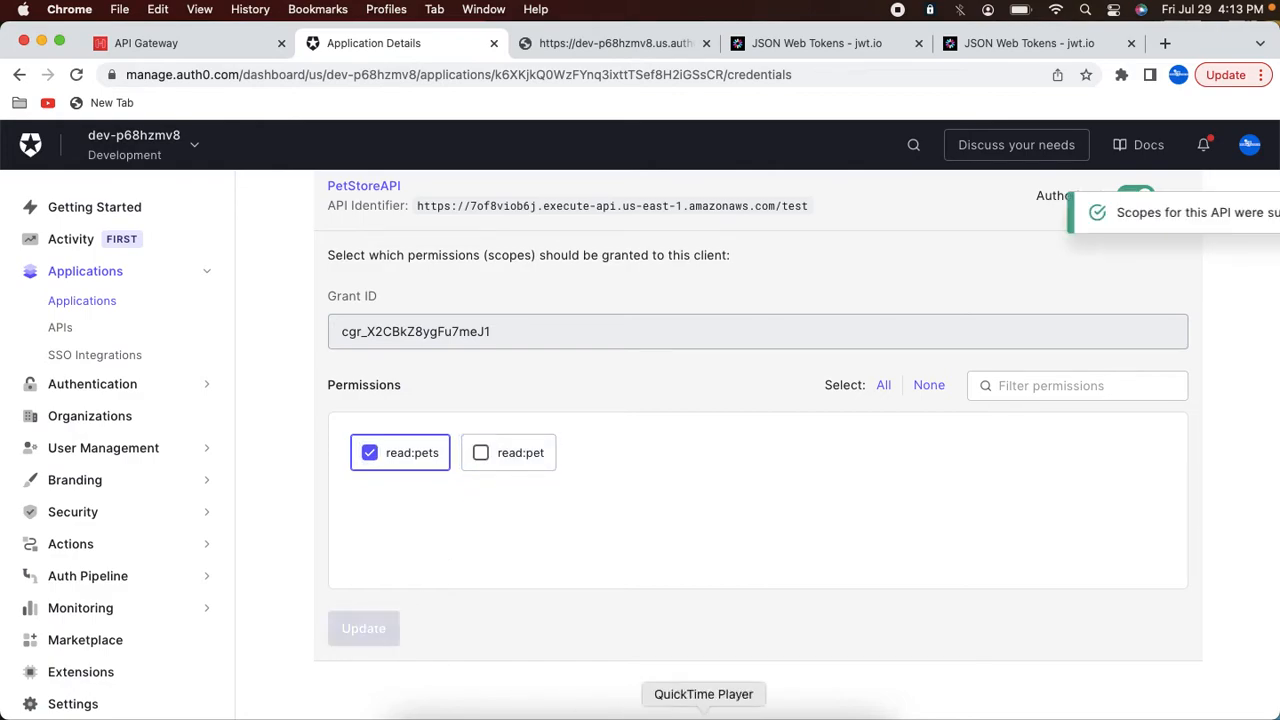
{"action": "left_click", "coordinate": [637, 712]}
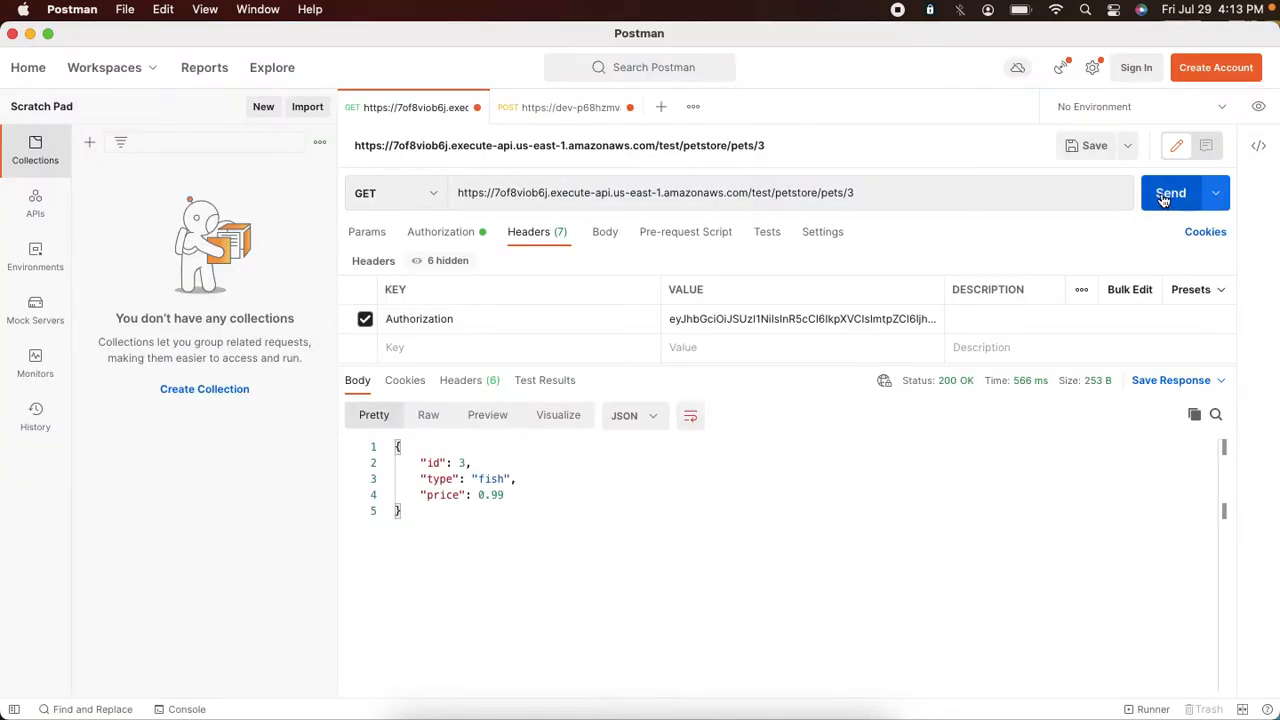
Step: Request a new access token from the Auth0 token endpoint and copy the access_token value
{"action": "left_click", "coordinate": [605, 108]}
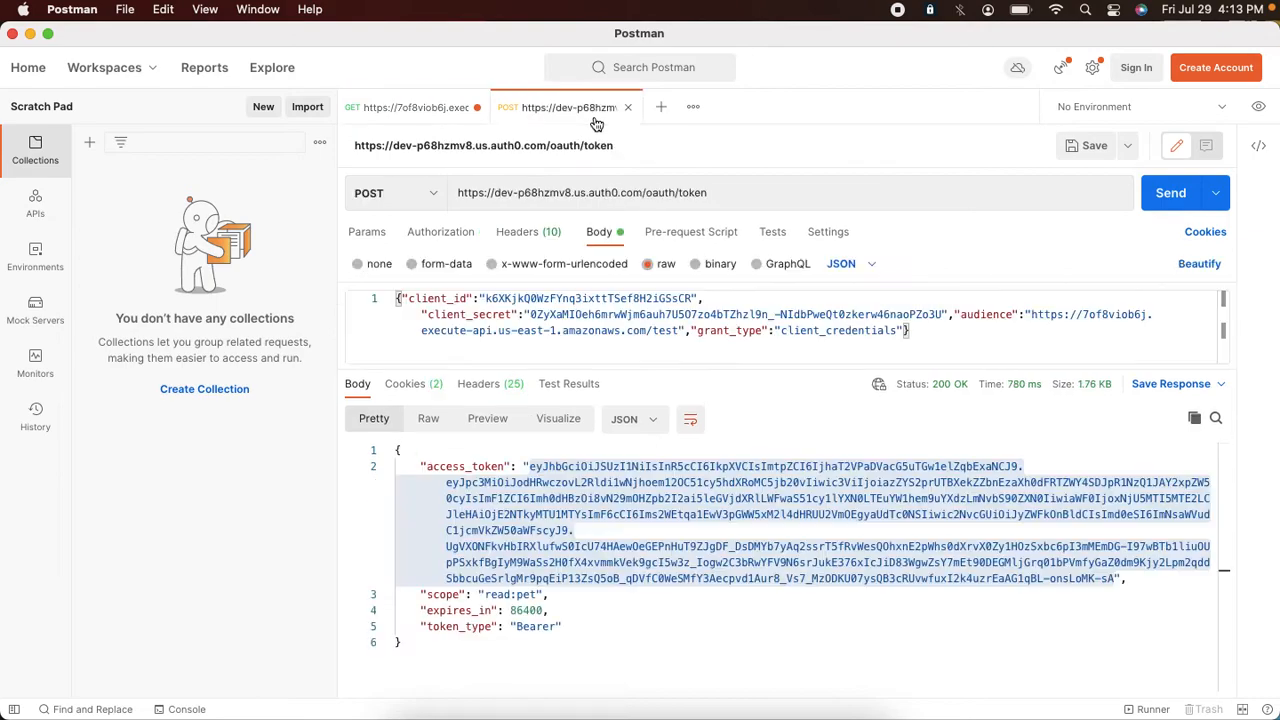
{"action": "left_click", "coordinate": [1168, 194]}
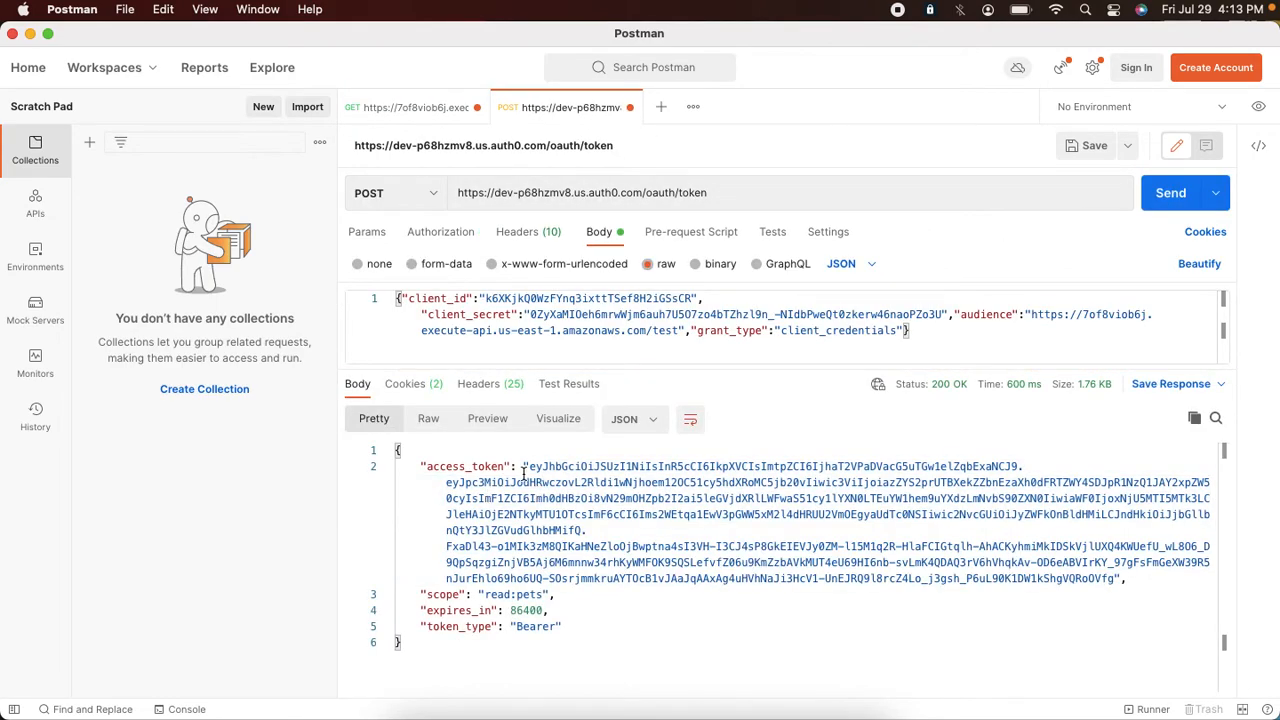
{"action": "left_click_drag", "start_coordinate": [530, 467], "coordinate": [789, 590]}
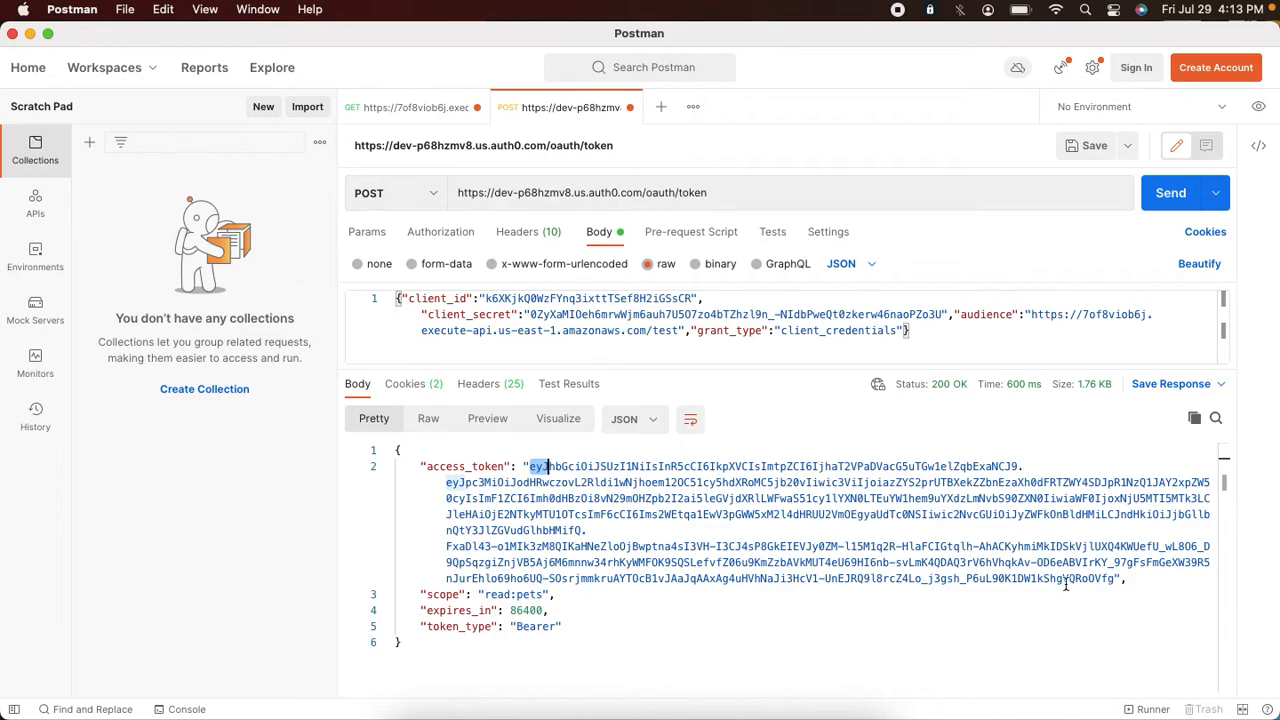
{"action": "left_click", "coordinate": [1116, 579], "text": "shift"}
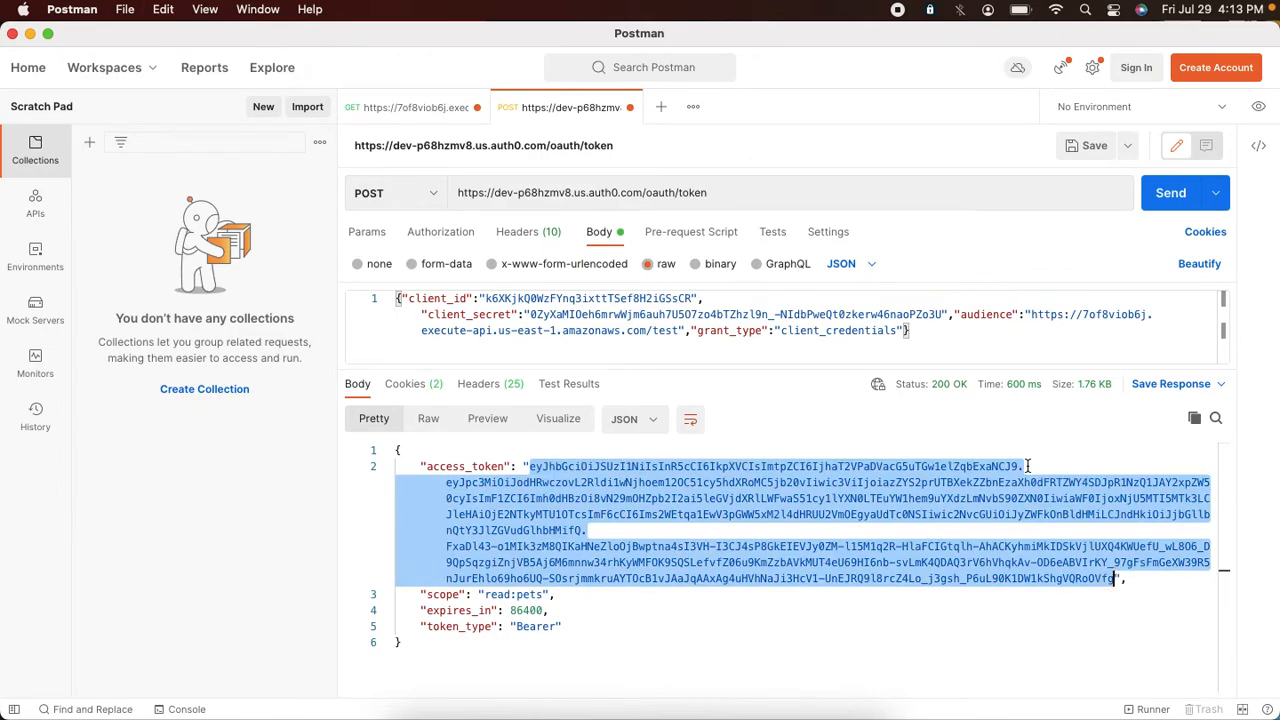
{"action": "key", "text": "super+Tab"}
Step: Open jwt.io in a new tab and paste the new access token into the encoded field to decode it
{"action": "key", "text": "super+t"}
{"action": "type", "text": "jw"}
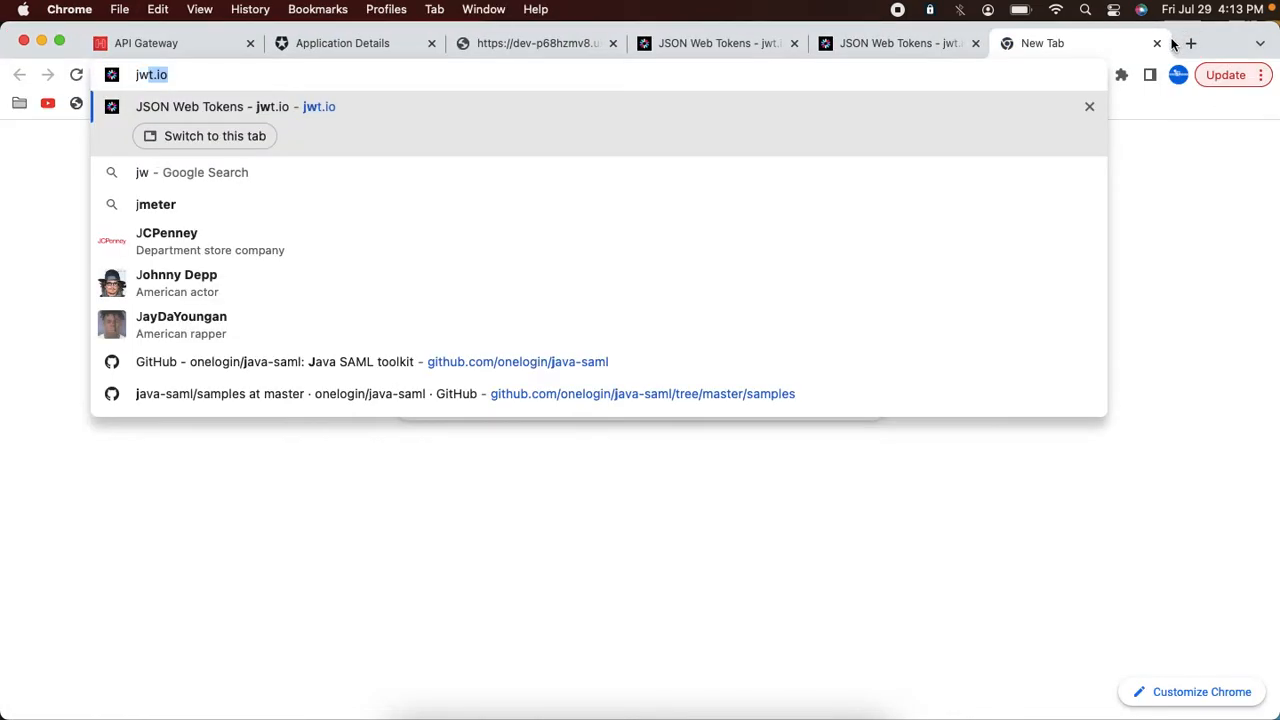
{"action": "key", "text": "Return"}
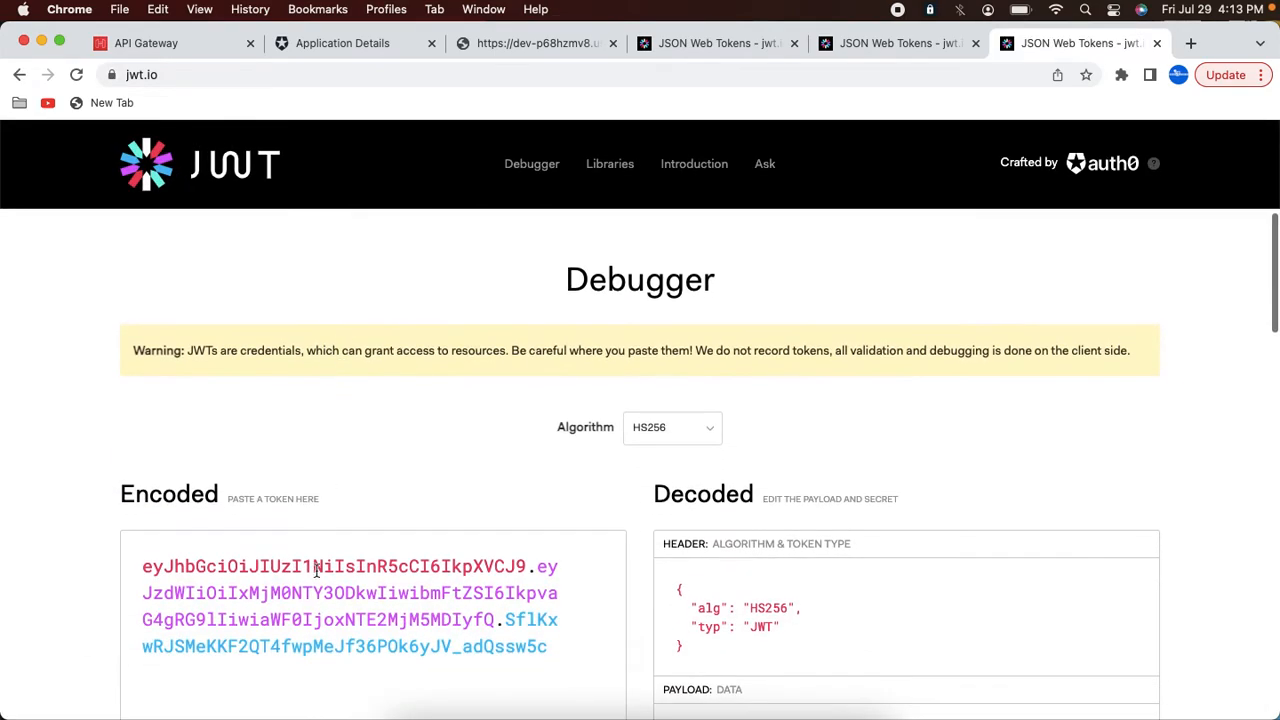
{"action": "left_click", "coordinate": [312, 599]}
{"action": "key", "text": "super+a"}
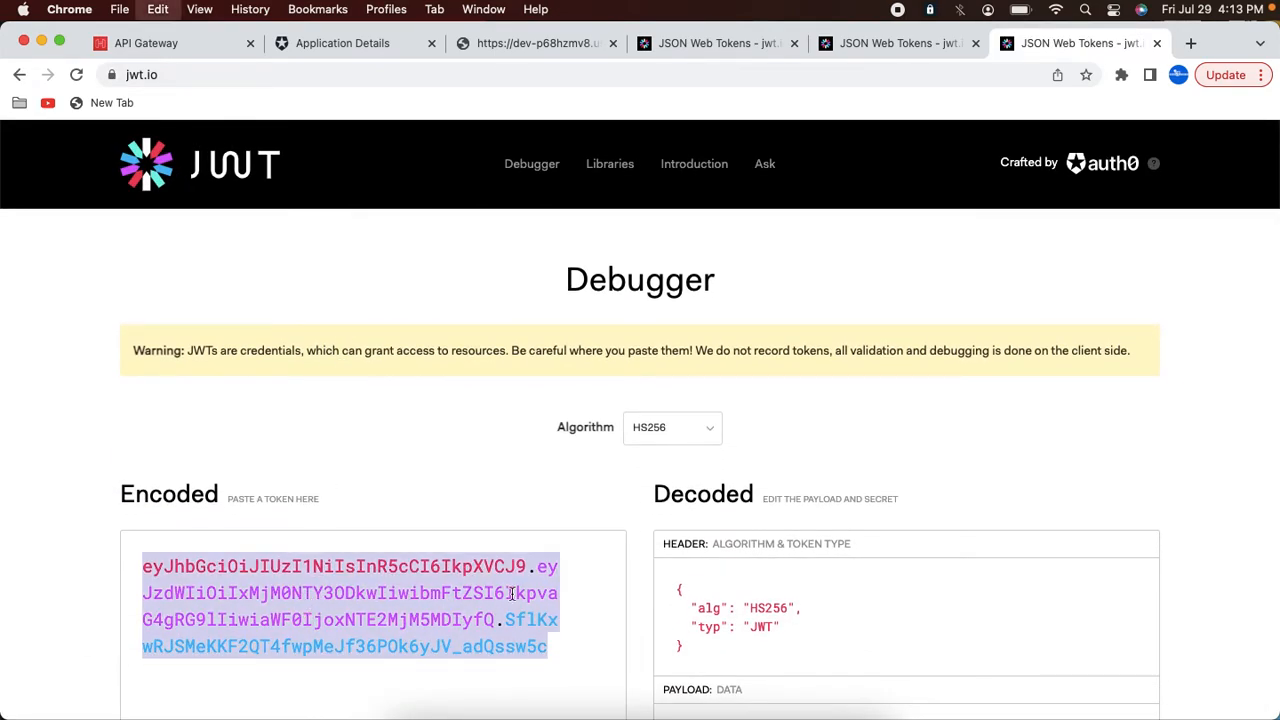
{"action": "key", "text": "super+v"}
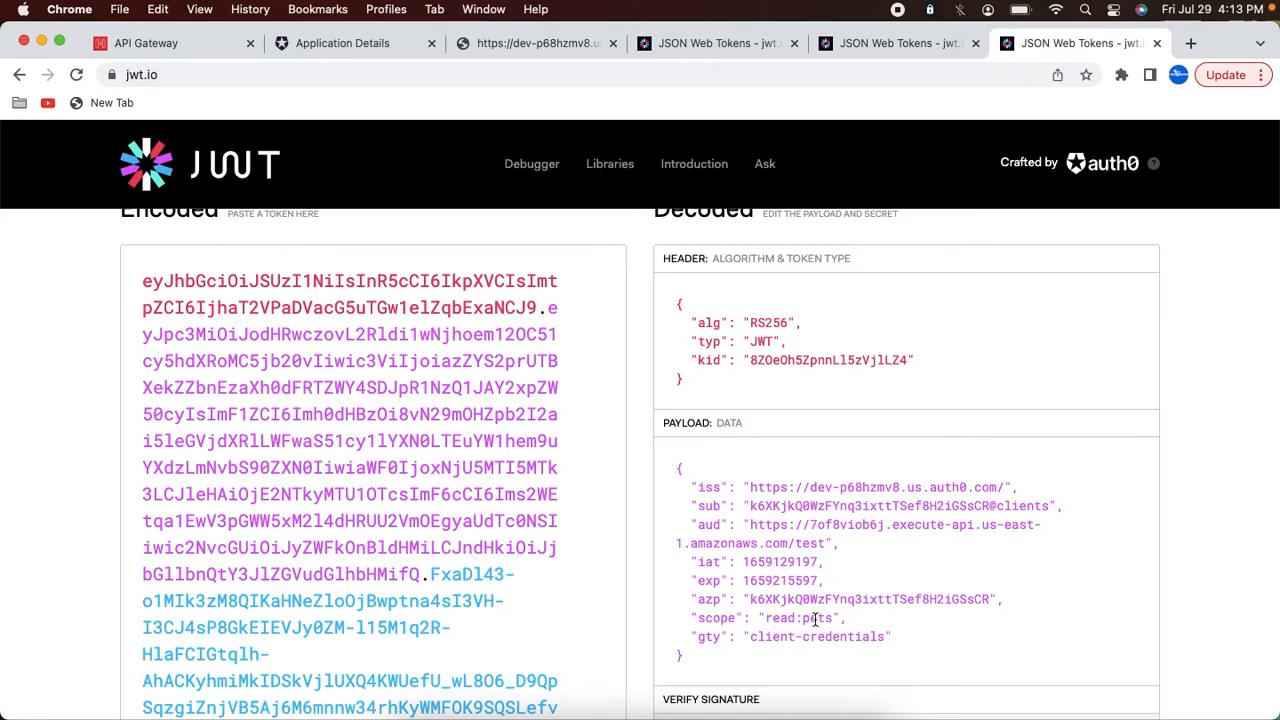
{"action": "mouse_move", "coordinate": [704, 712]}
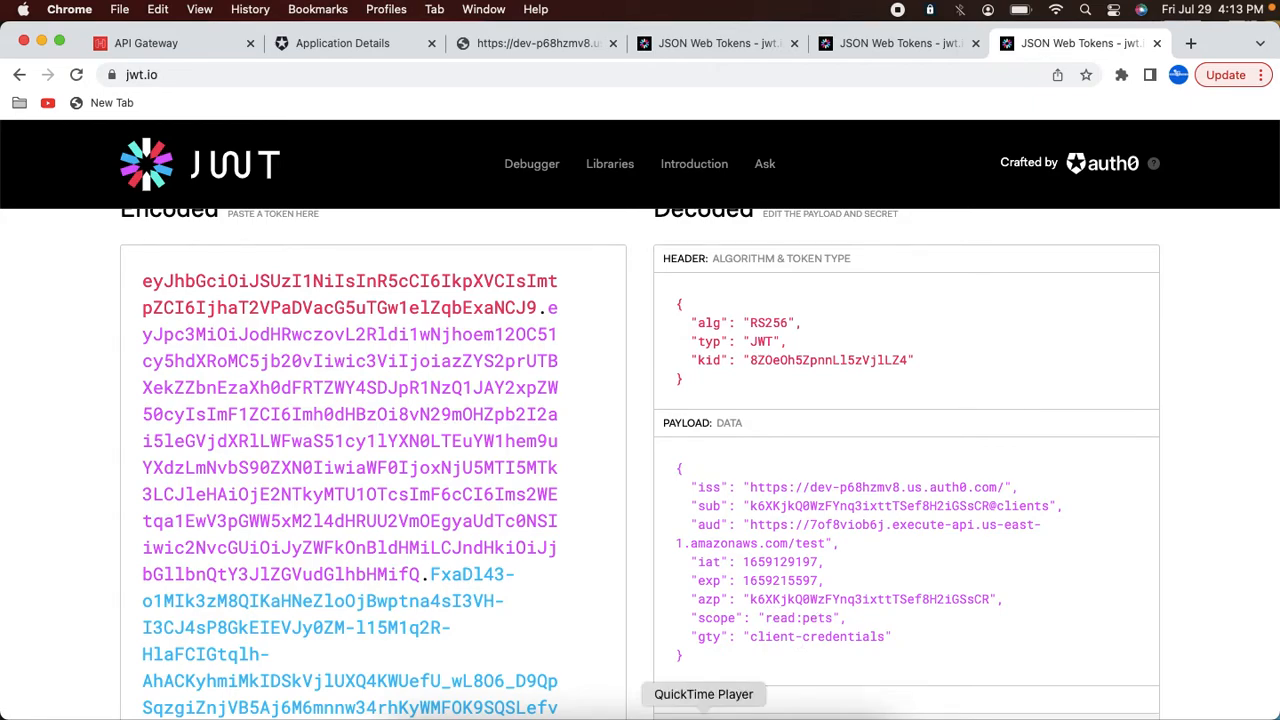
{"action": "left_click", "coordinate": [639, 712]}
Step: Replace the Authorization header value on the pets/3 request with the new access token and send it
{"action": "left_click", "coordinate": [430, 112]}
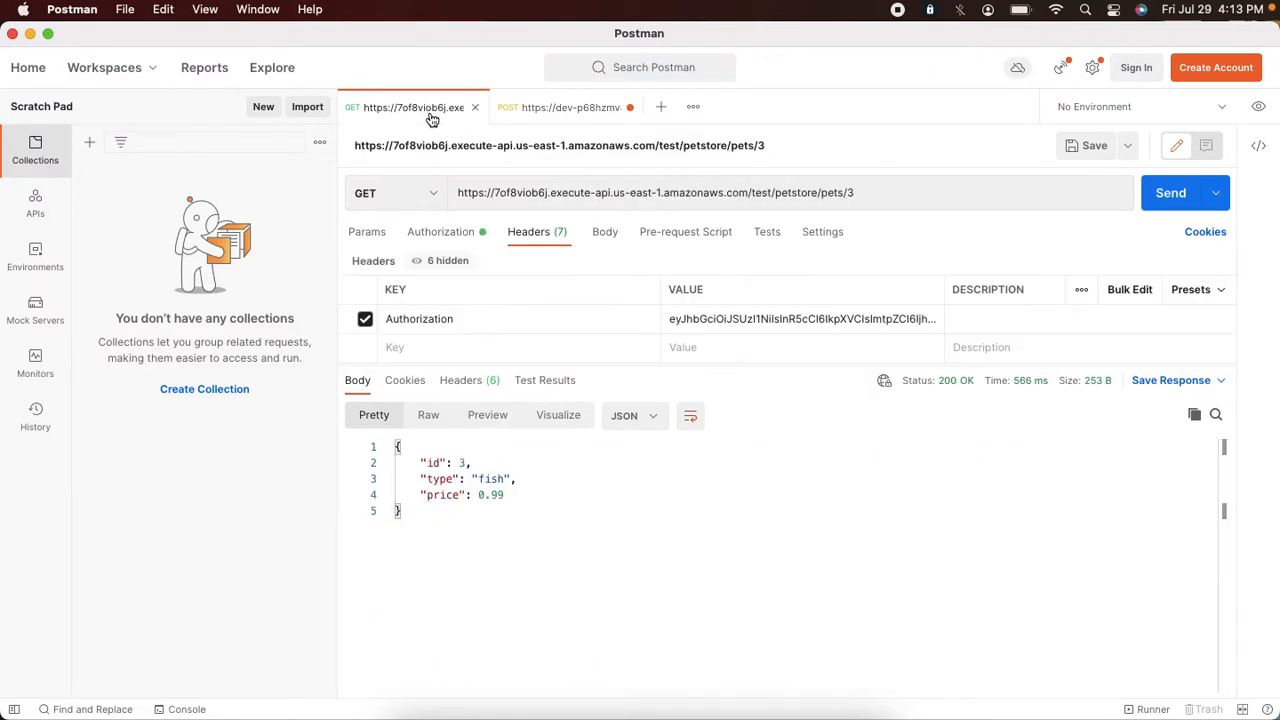
{"action": "left_click", "coordinate": [709, 316]}
{"action": "key", "text": "super+a"}
{"action": "key", "text": "BackSpace"}
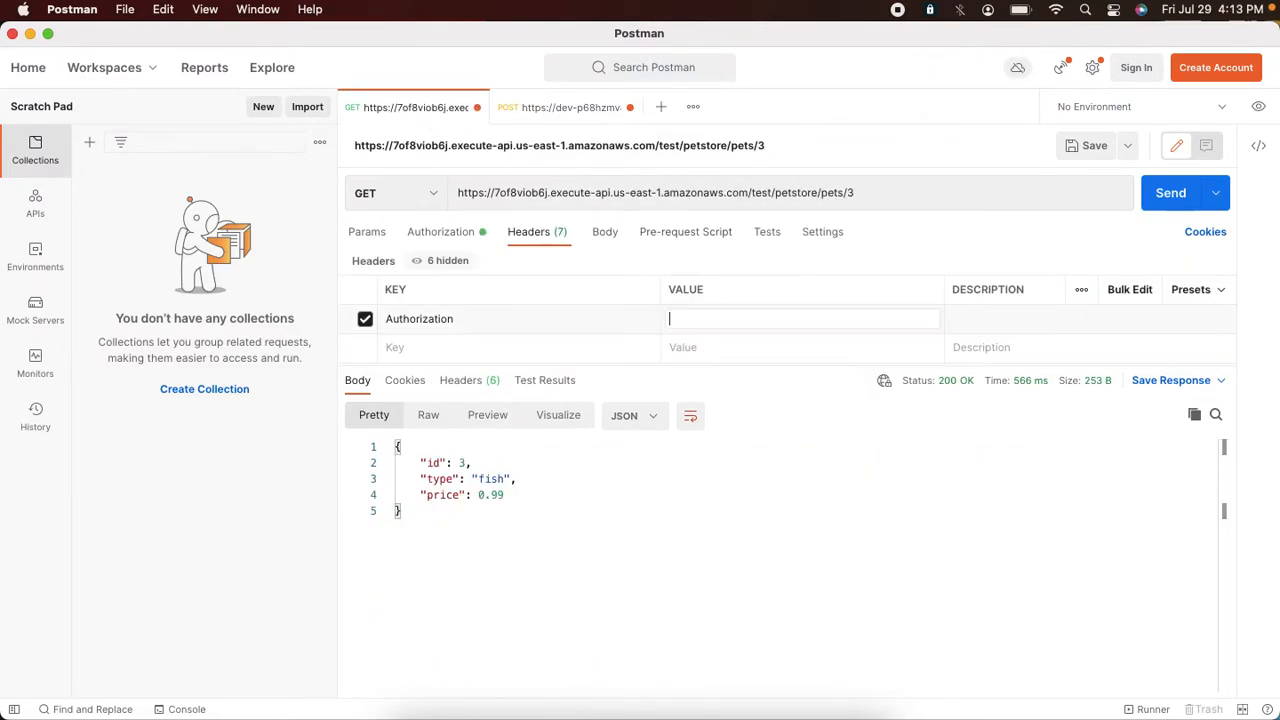
{"action": "key", "text": "super+v"}
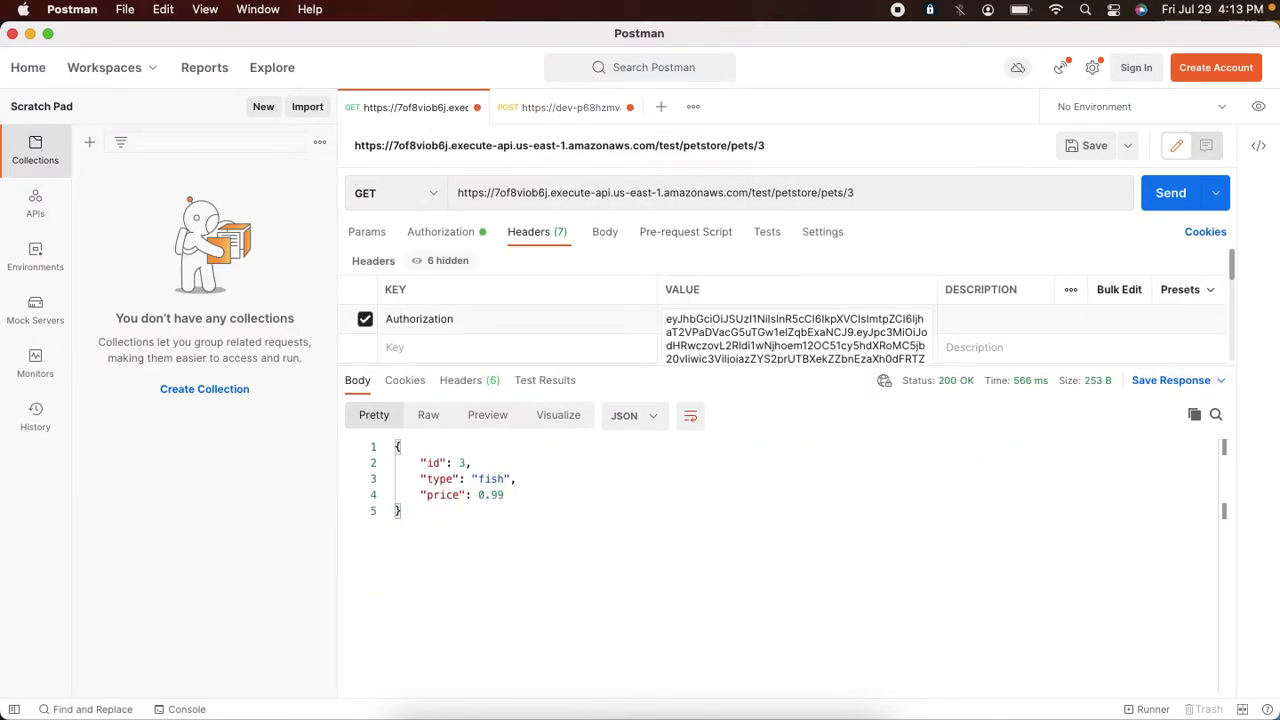
{"action": "left_click", "coordinate": [1168, 206]}
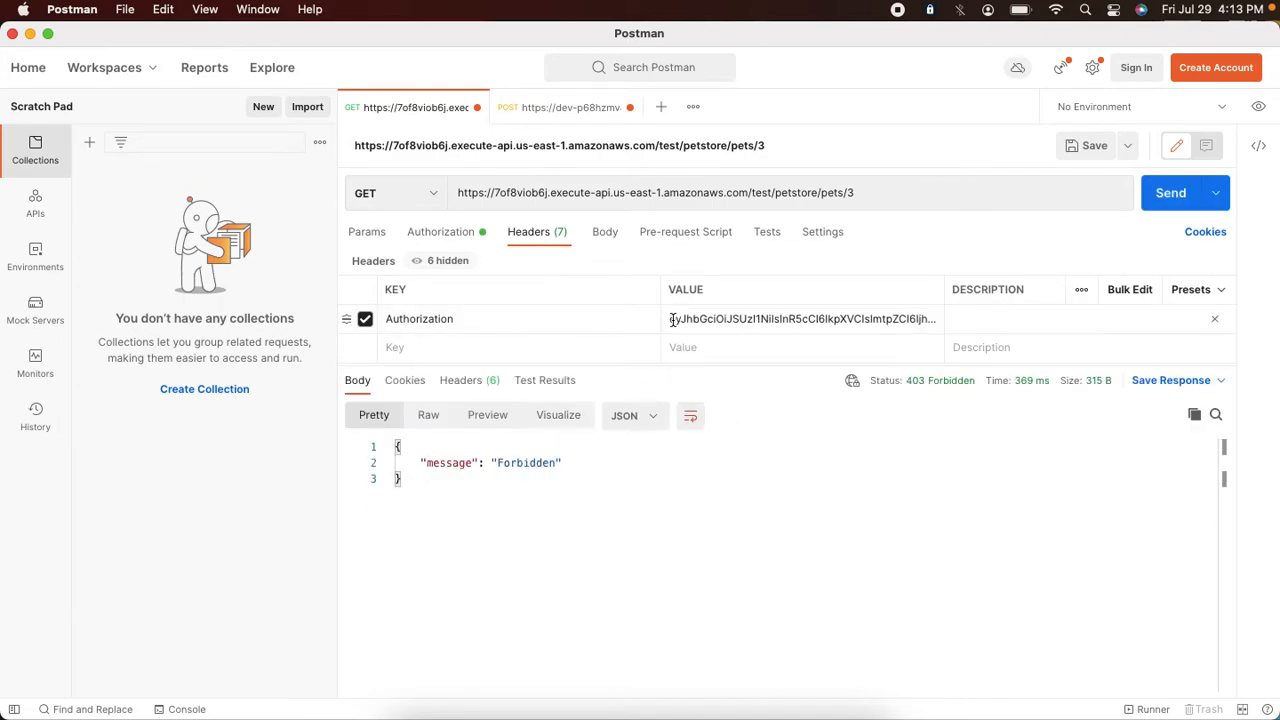
Step: Remove the pet ID from the URL and send the GET request to /petstore/pets
{"action": "left_click", "coordinate": [858, 193]}
{"action": "key", "text": "BackSpace"}
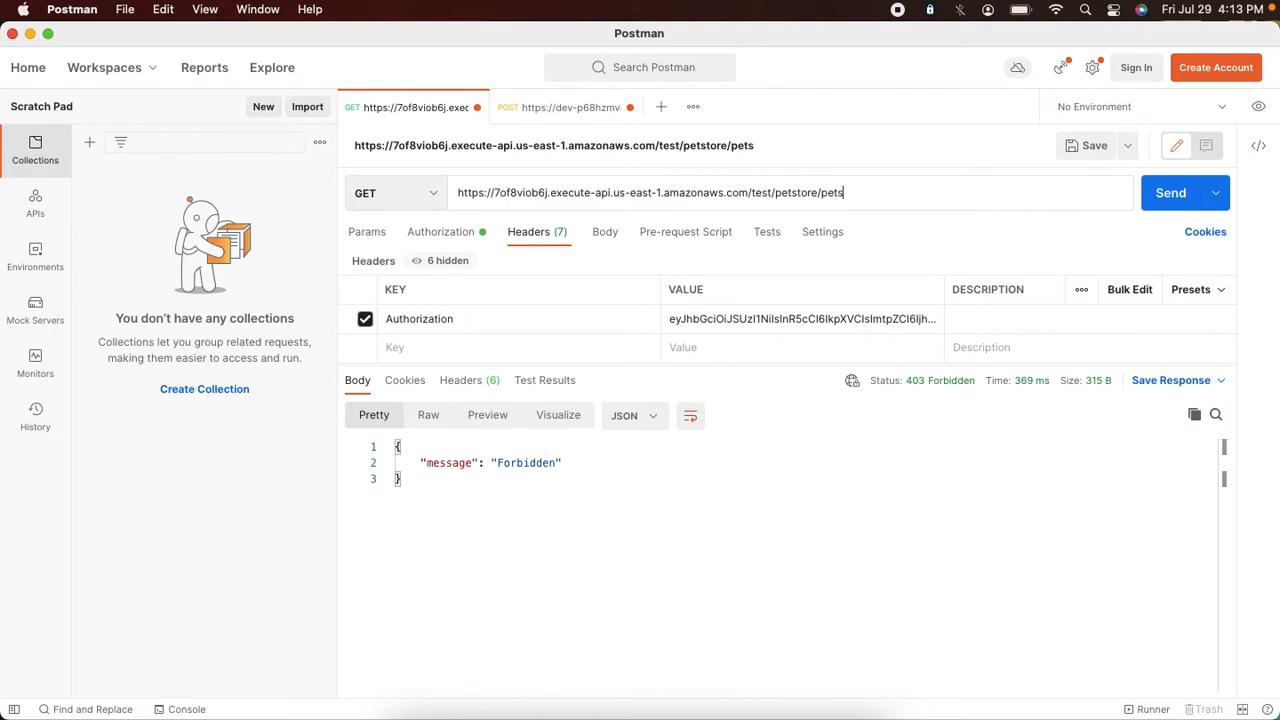
{"action": "left_click", "coordinate": [1166, 208]}
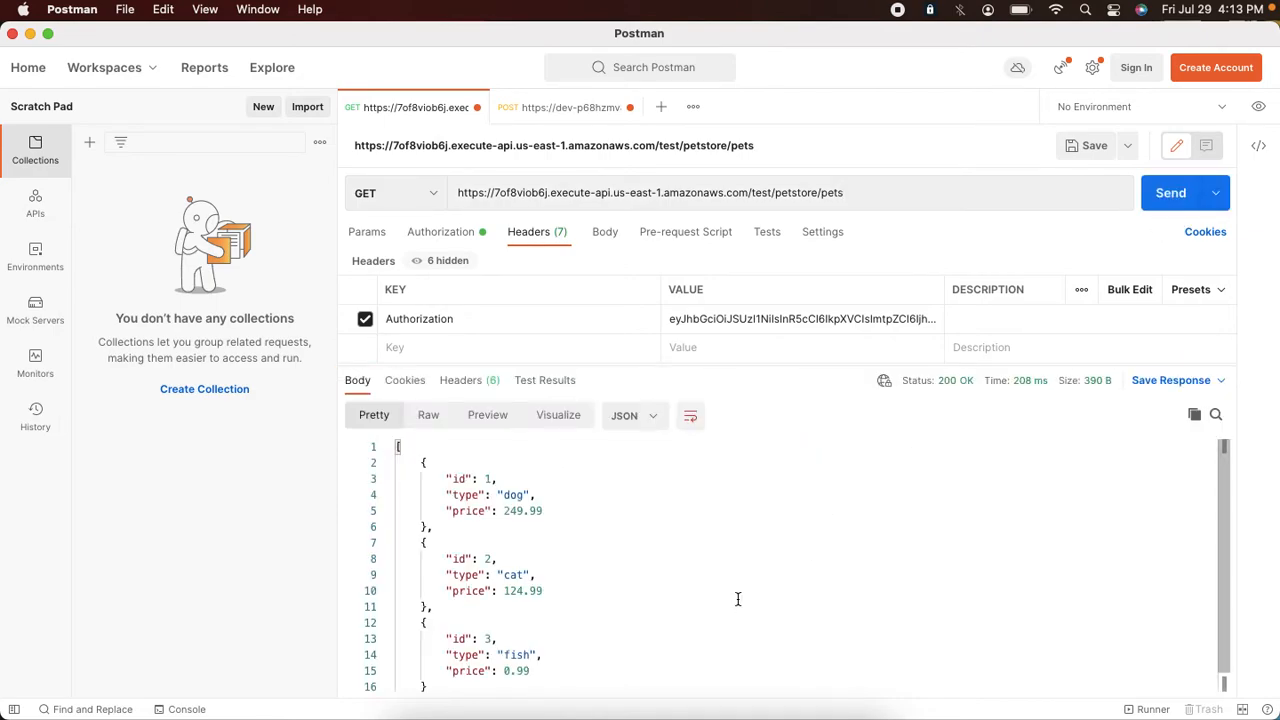
Step: Return to the Auth0 dashboard and open the Applications list
{"action": "key", "text": "super+Tab"}
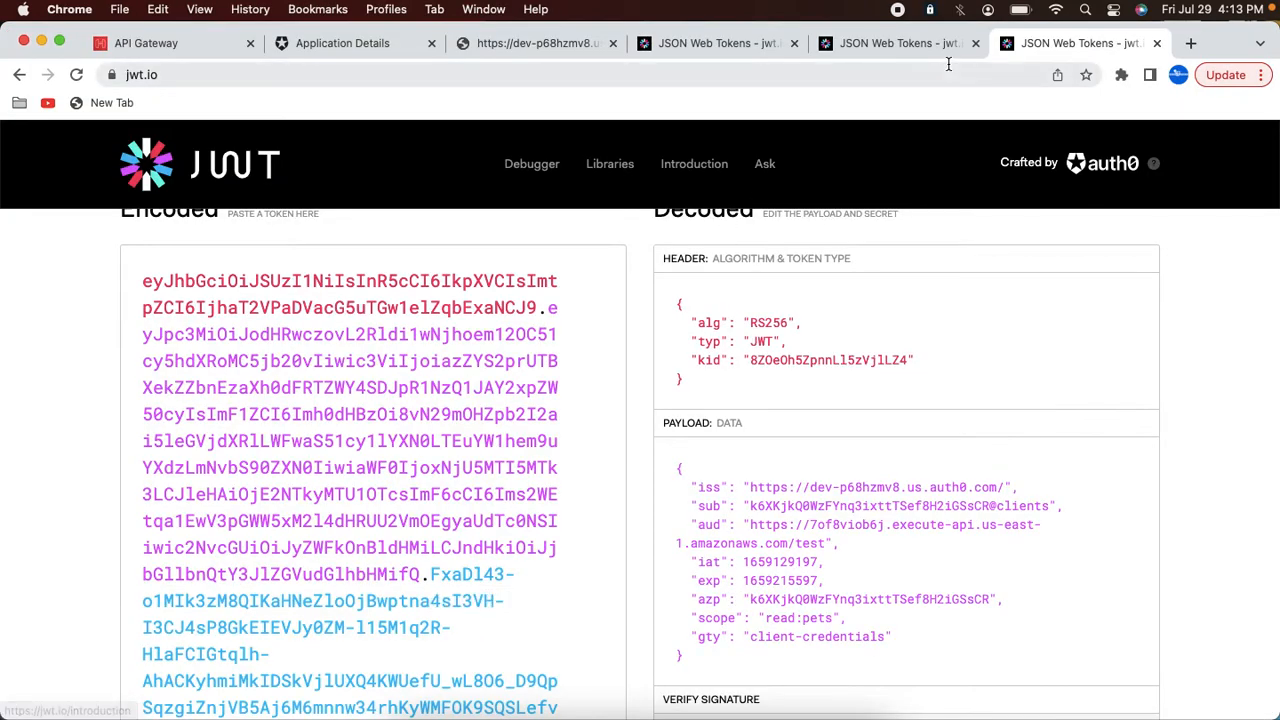
{"action": "left_click", "coordinate": [338, 47]}
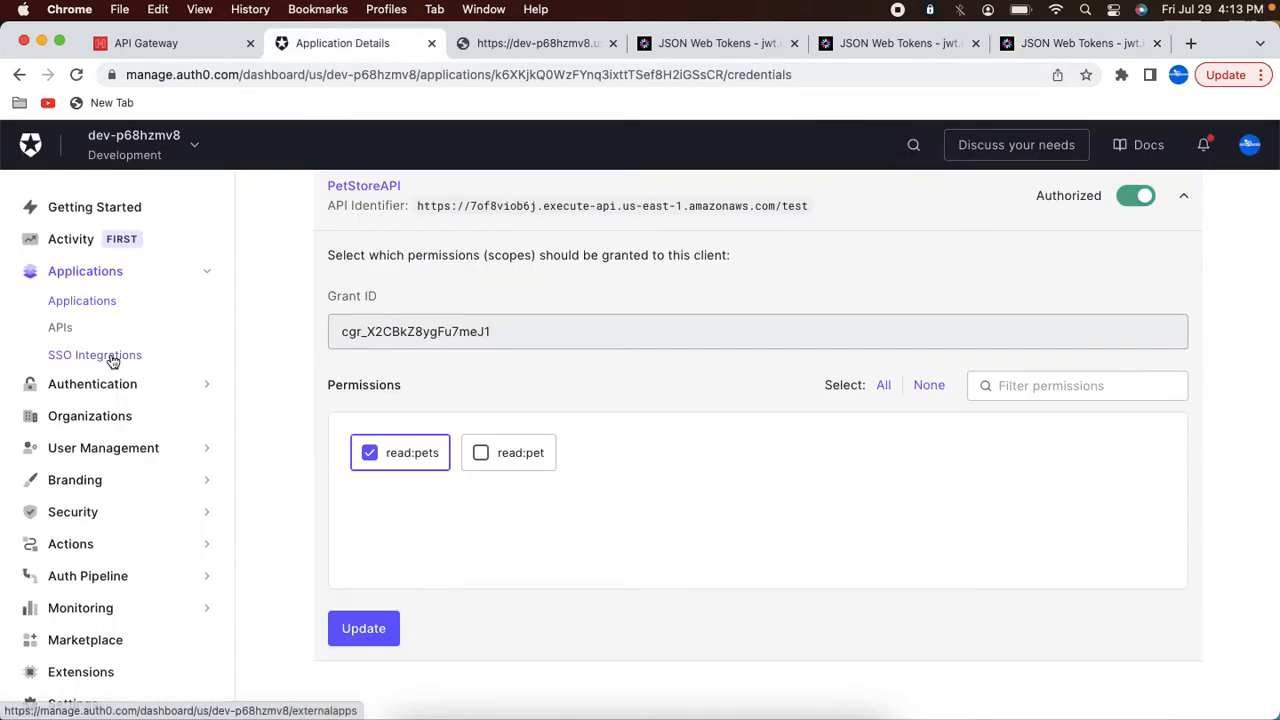
{"action": "left_click", "coordinate": [88, 301]}
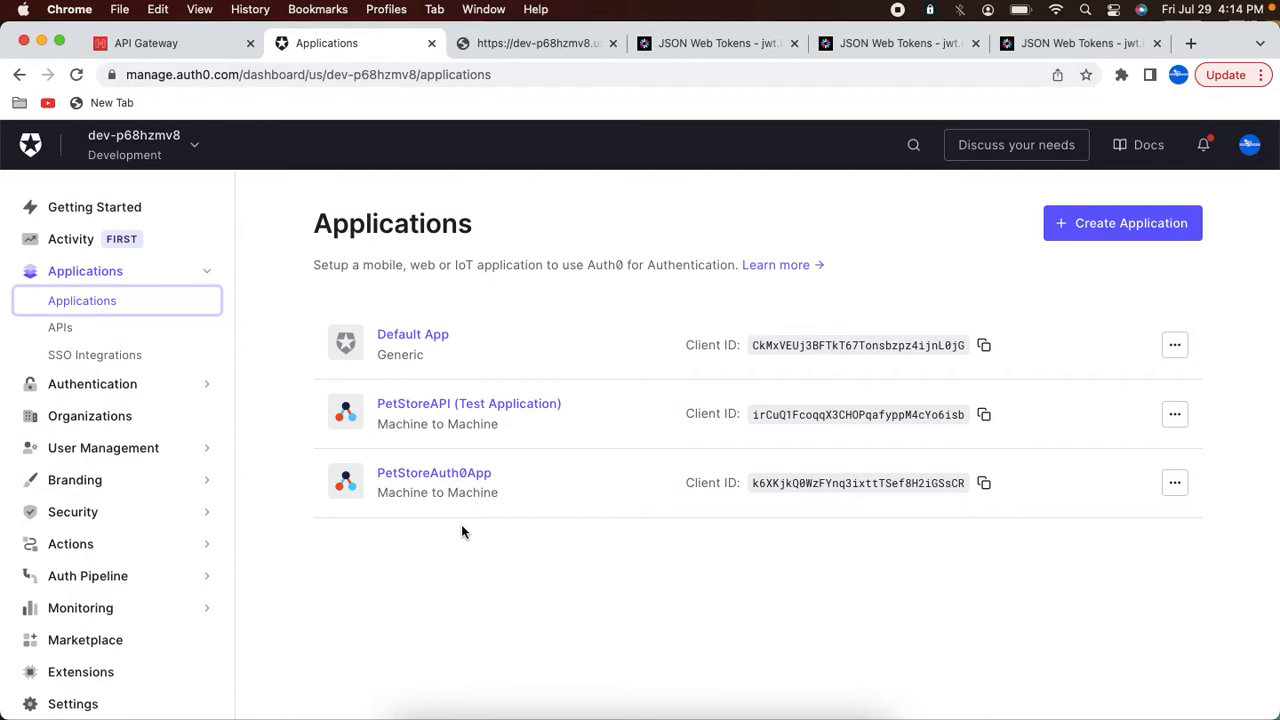
Step: Review the authorizer details and authorization scopes of the GET /petstore/pets/{petId} route in API Gateway
{"action": "left_click", "coordinate": [165, 48]}
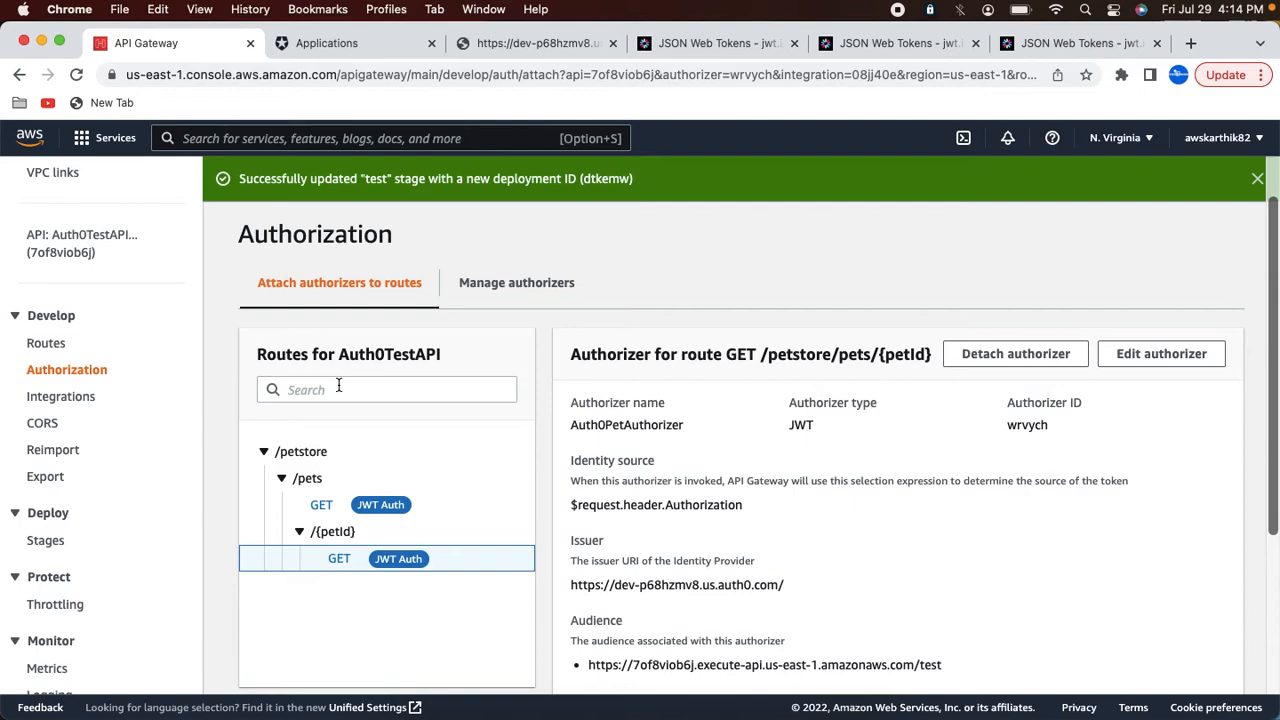
{"action": "scroll", "coordinate": [580, 395], "scroll_direction": "down", "scroll_amount": 5}
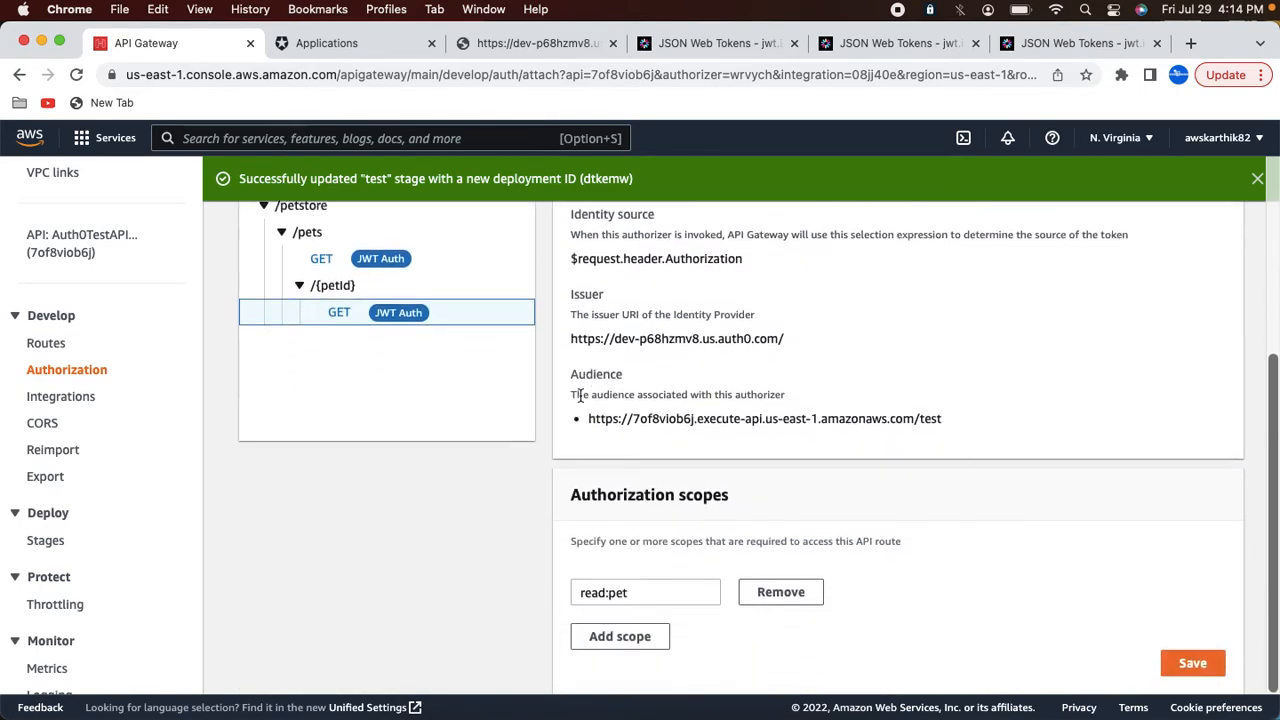
{"action": "scroll", "coordinate": [580, 395], "scroll_direction": "up", "scroll_amount": 4}
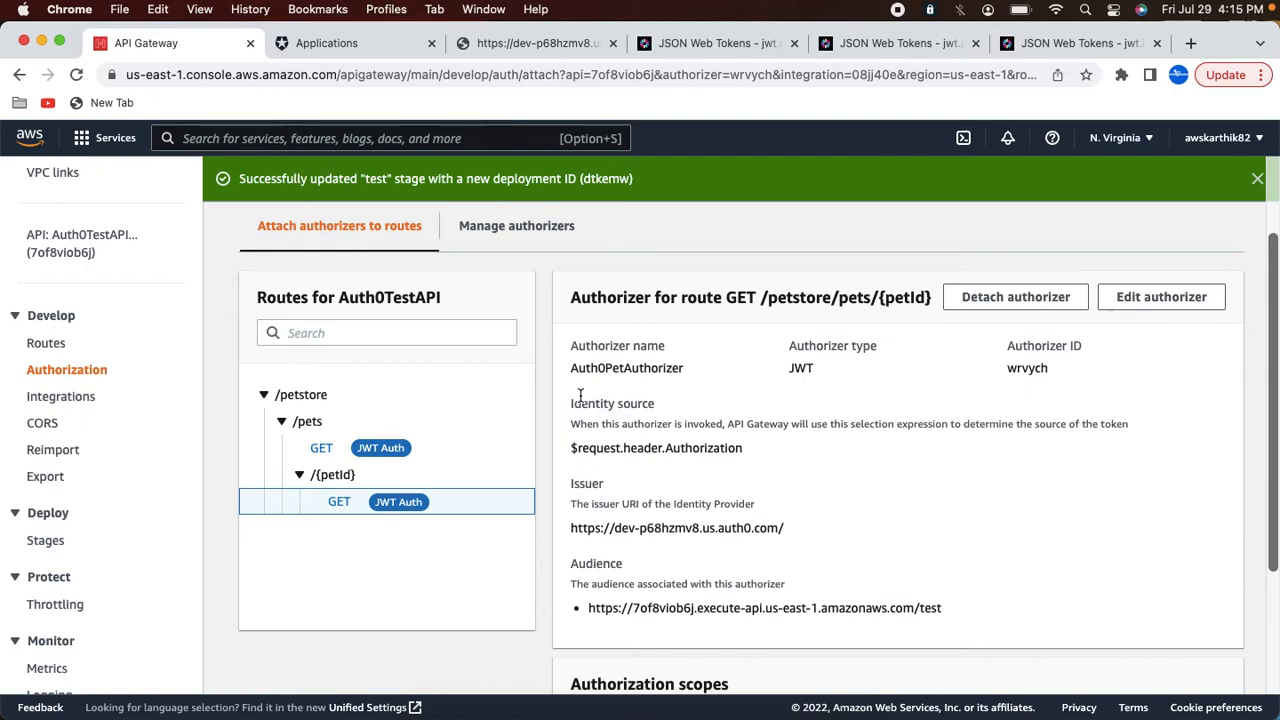
{"action": "scroll", "coordinate": [505, 300], "scroll_direction": "up", "scroll_amount": 3}
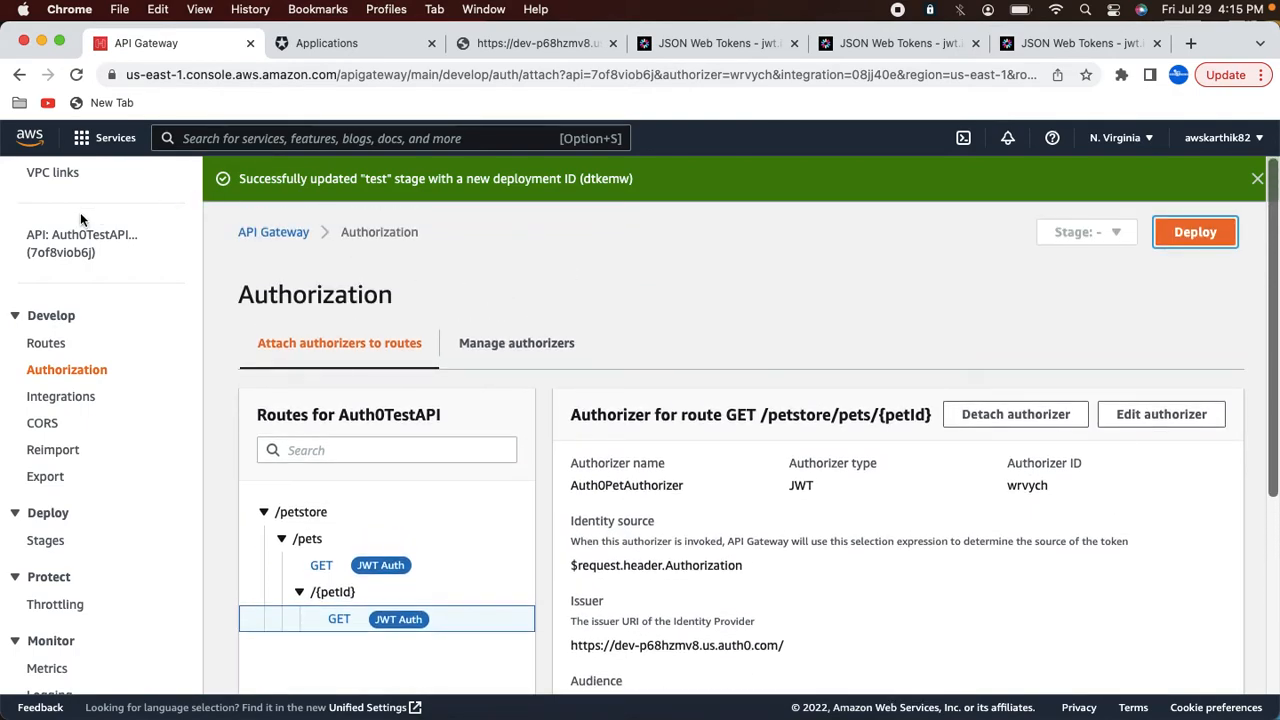
Step: Open the APIs list and start Create API to browse the available API types
{"action": "left_click", "coordinate": [40, 315]}
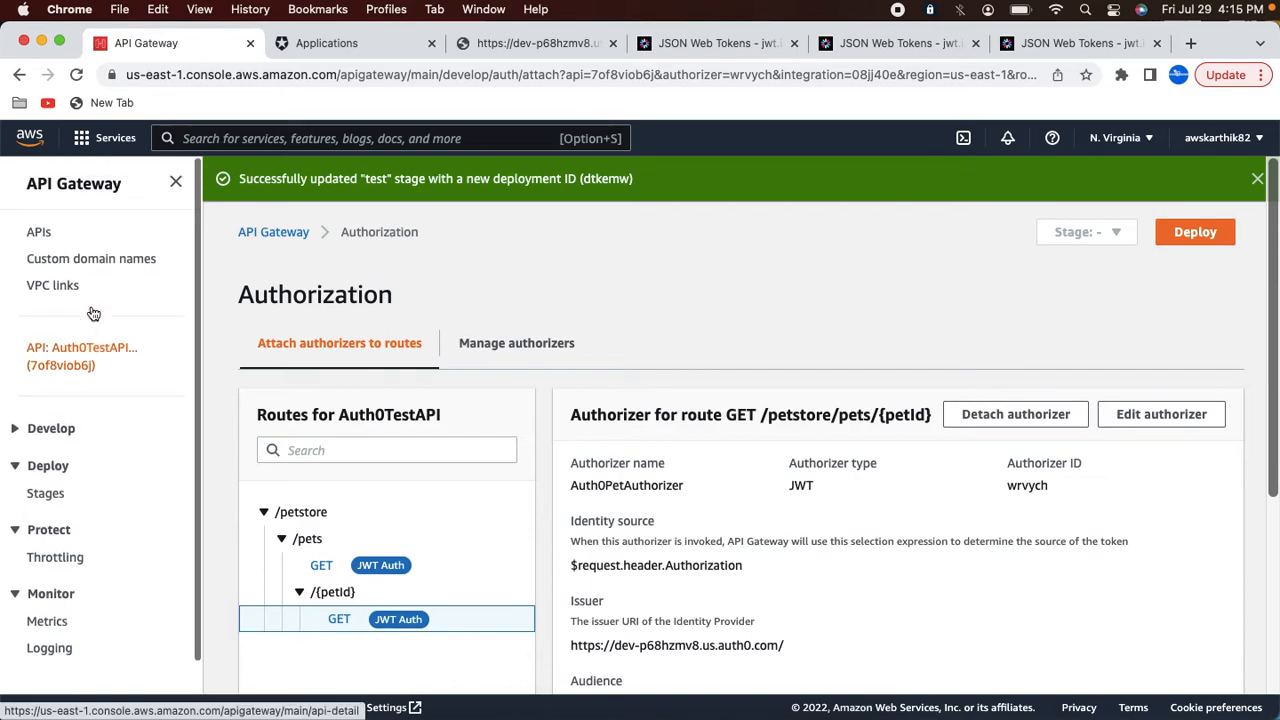
{"action": "left_click", "coordinate": [38, 232]}
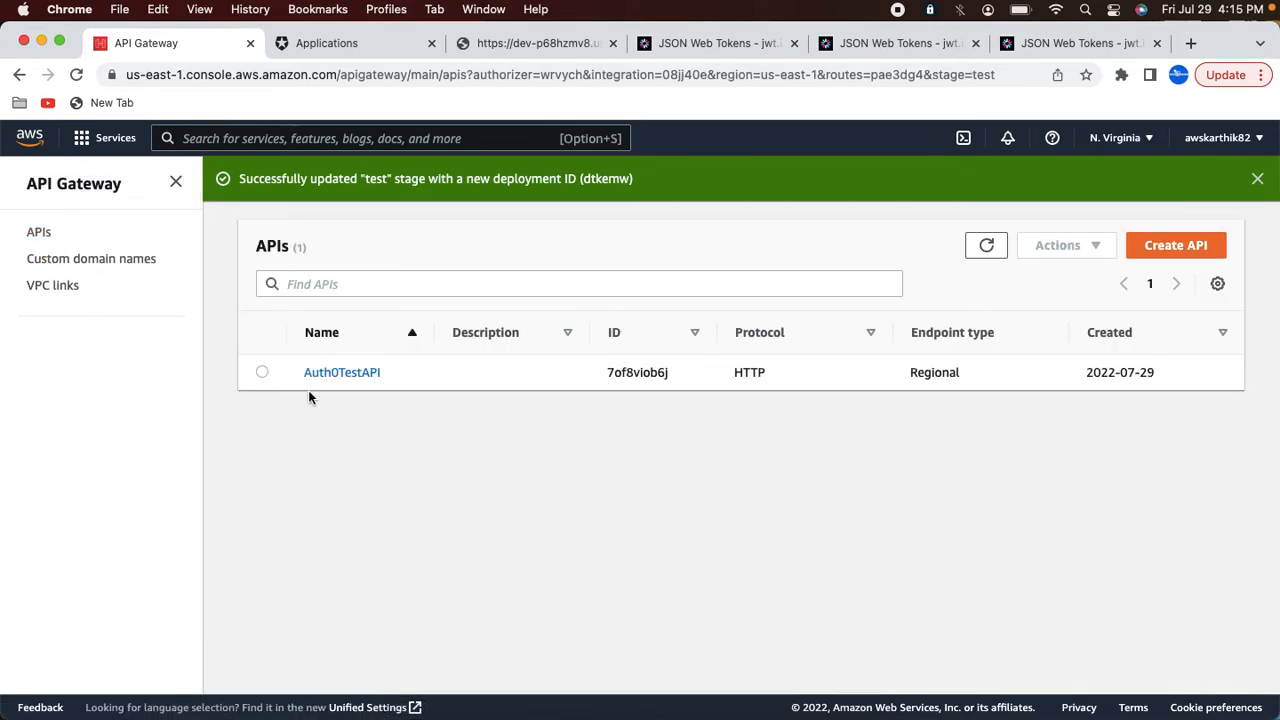
{"action": "left_click", "coordinate": [1168, 249]}
{"action": "scroll", "coordinate": [320, 288], "scroll_direction": "down", "scroll_amount": 1}
{"action": "scroll", "coordinate": [320, 288], "scroll_direction": "down", "scroll_amount": 5}
{"action": "scroll", "coordinate": [352, 313], "scroll_direction": "up", "scroll_amount": 1}
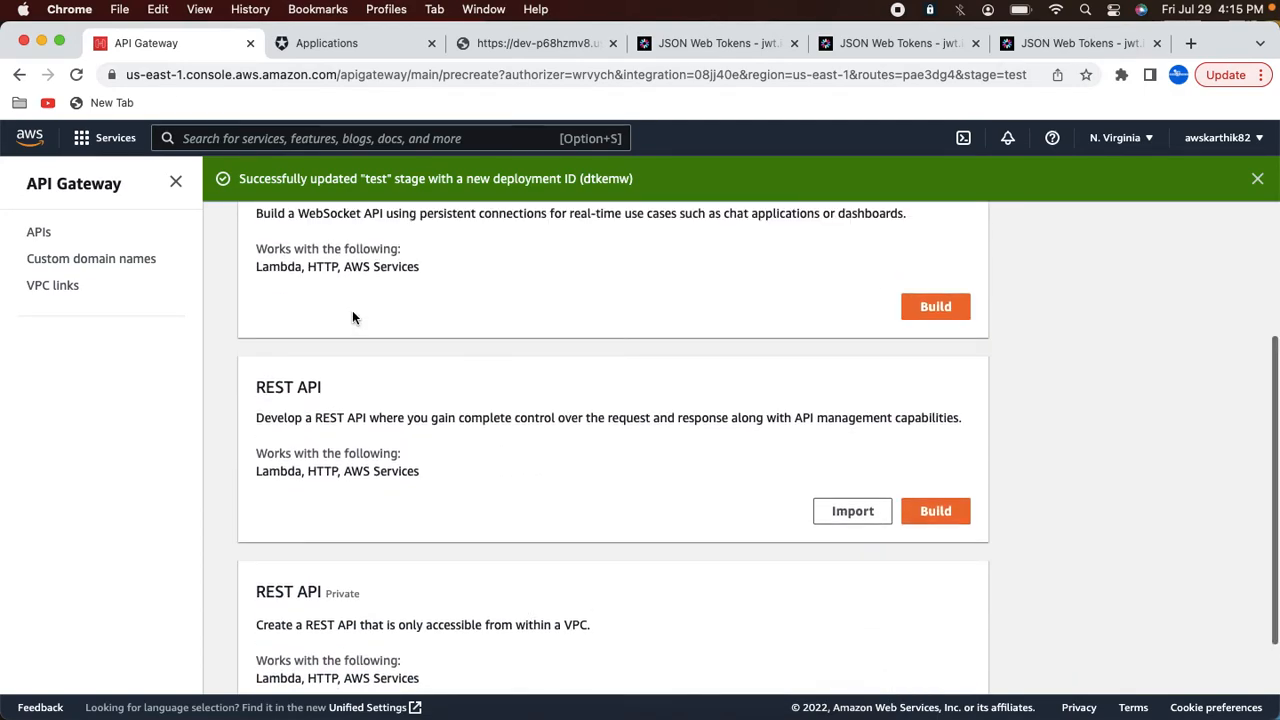
{"action": "scroll", "coordinate": [355, 440], "scroll_direction": "down", "scroll_amount": 3}
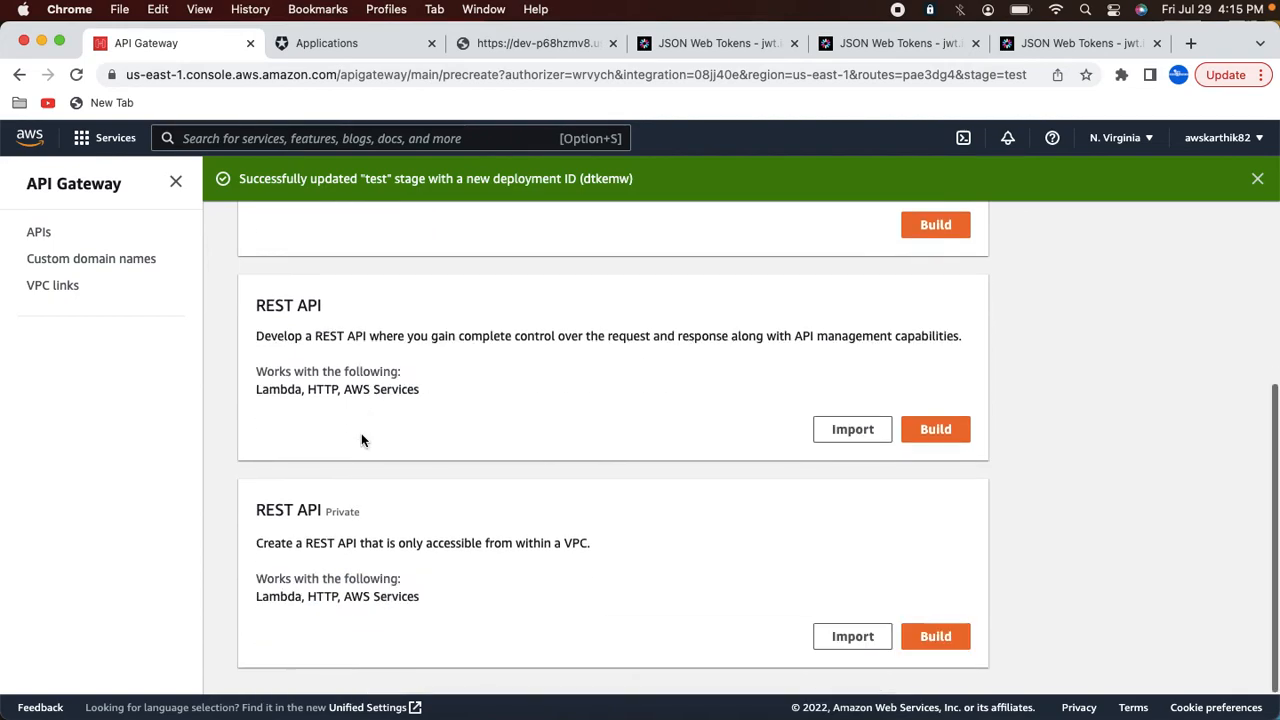
{"action": "scroll", "coordinate": [372, 543], "scroll_direction": "up", "scroll_amount": 8}
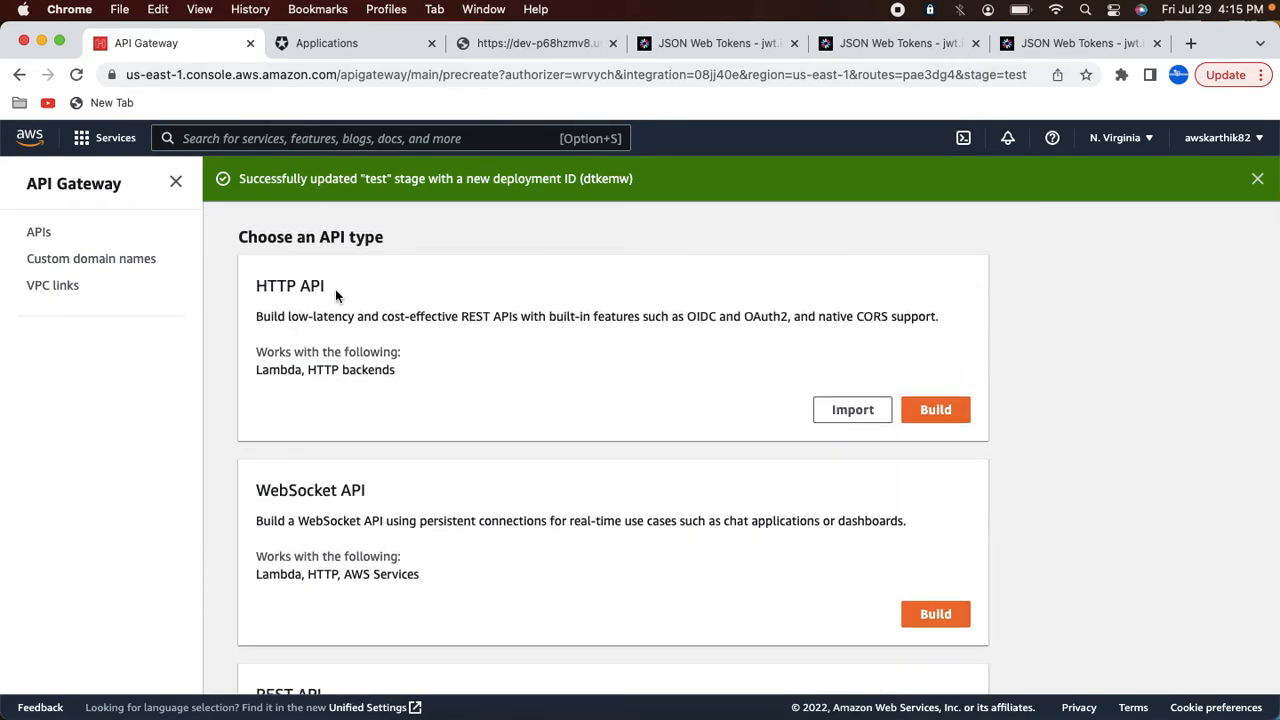
{"action": "scroll", "coordinate": [335, 289], "scroll_direction": "down", "scroll_amount": 5}
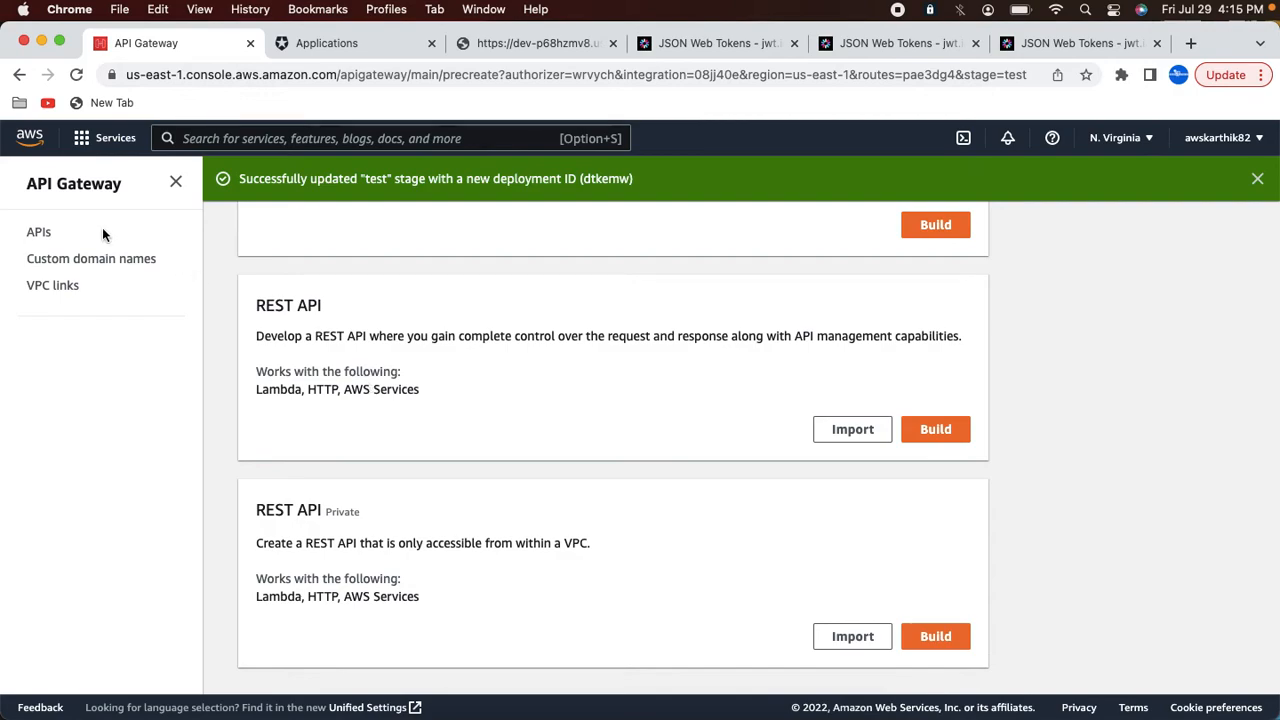
Step: Return to Auth0TestAPI and review the route details of GET /petstore/pets
{"action": "left_click", "coordinate": [42, 241]}
{"action": "left_click", "coordinate": [317, 371]}
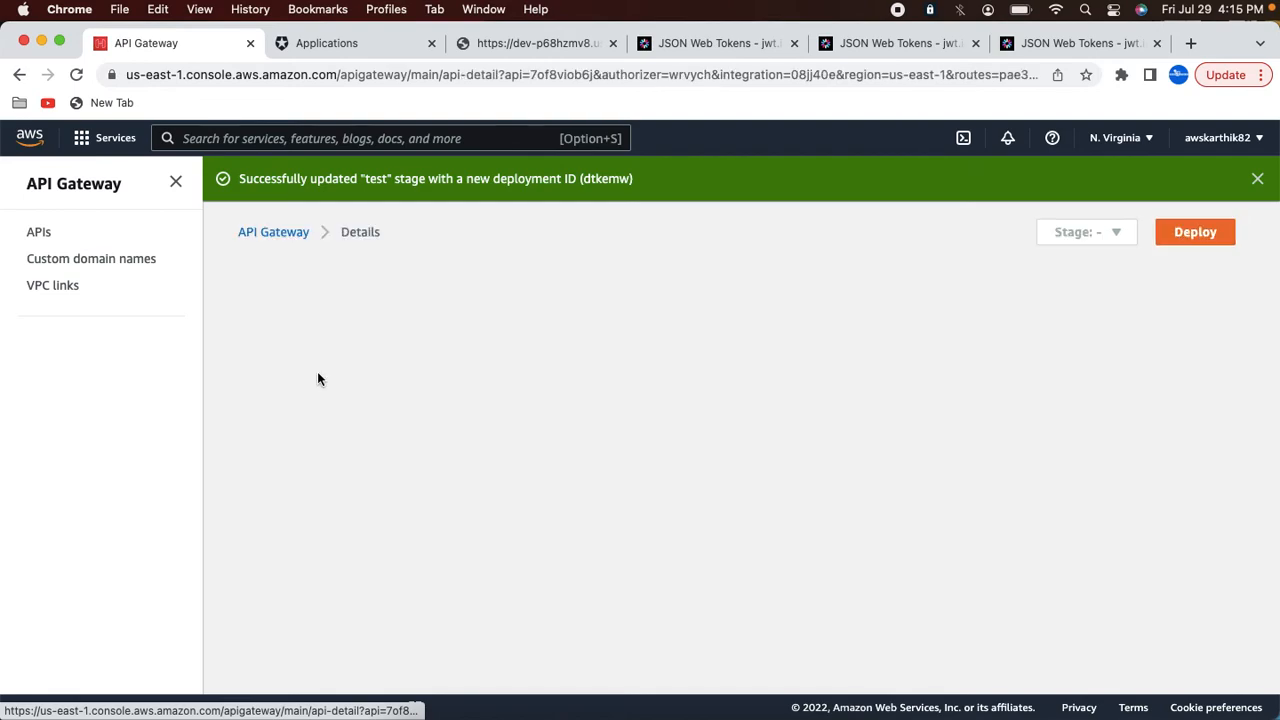
{"action": "scroll", "coordinate": [110, 512], "scroll_direction": "down", "scroll_amount": 3}
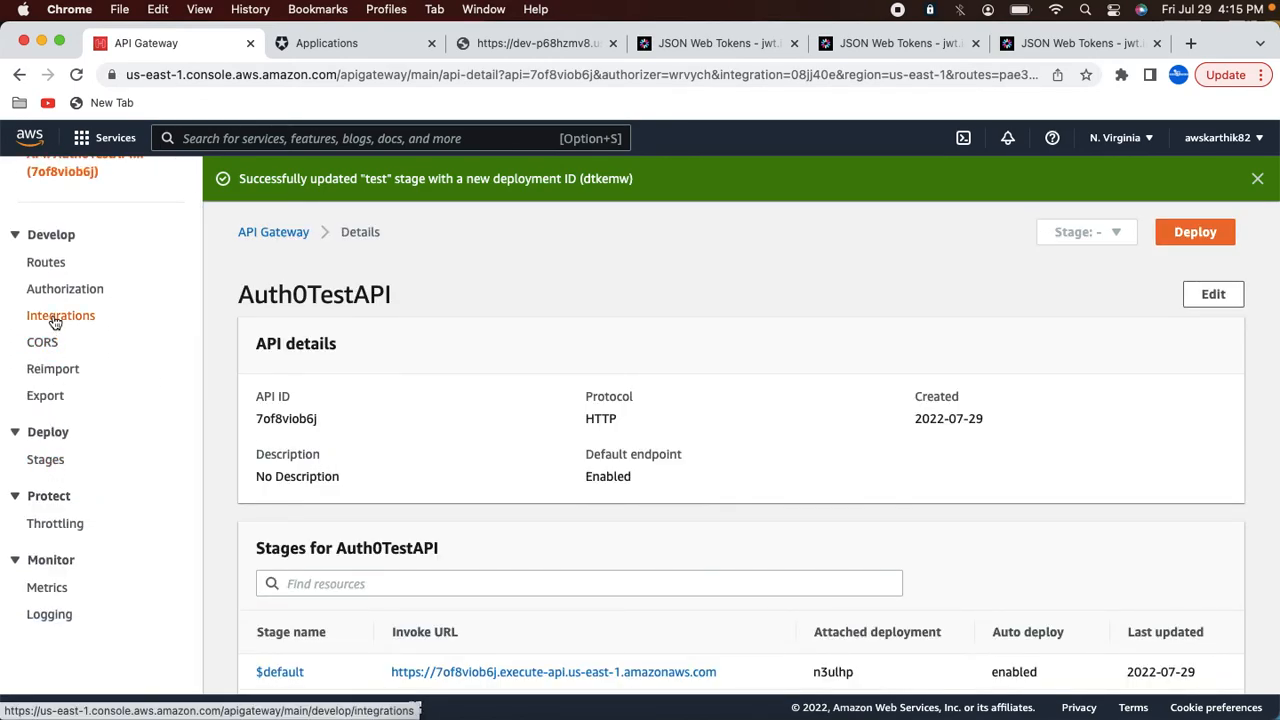
{"action": "left_click", "coordinate": [46, 264]}
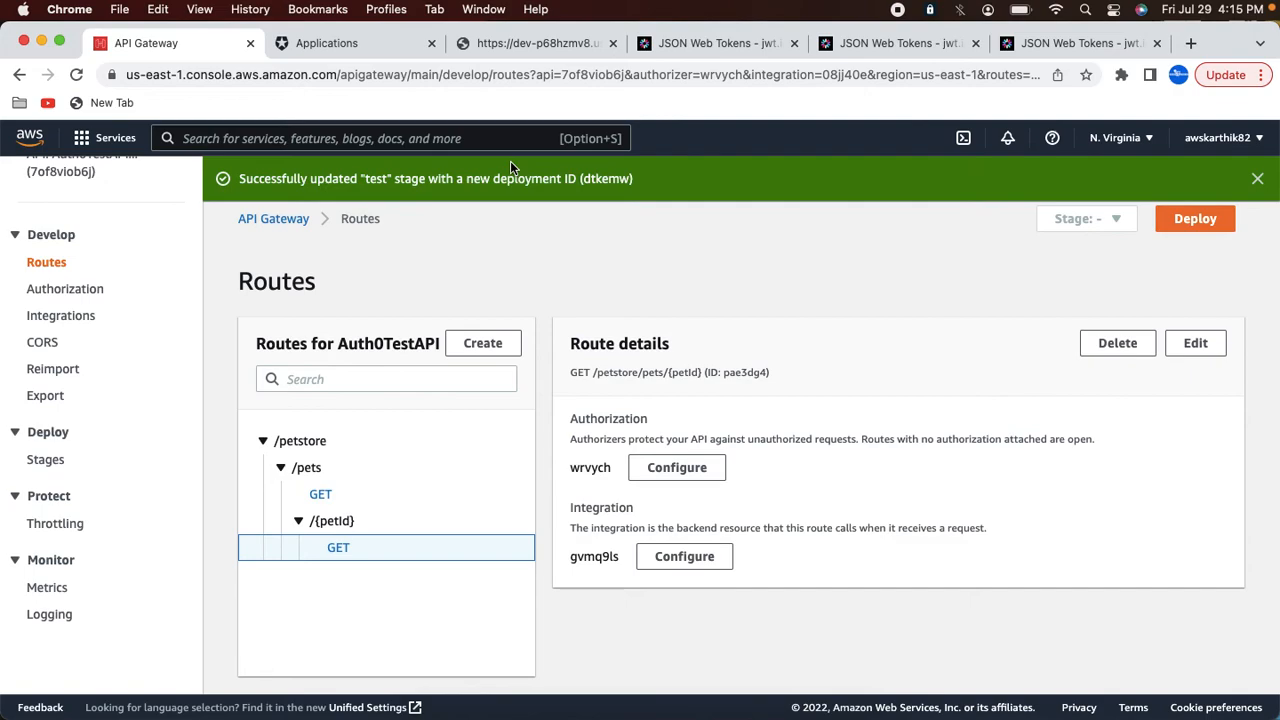
{"action": "left_click", "coordinate": [330, 494]}
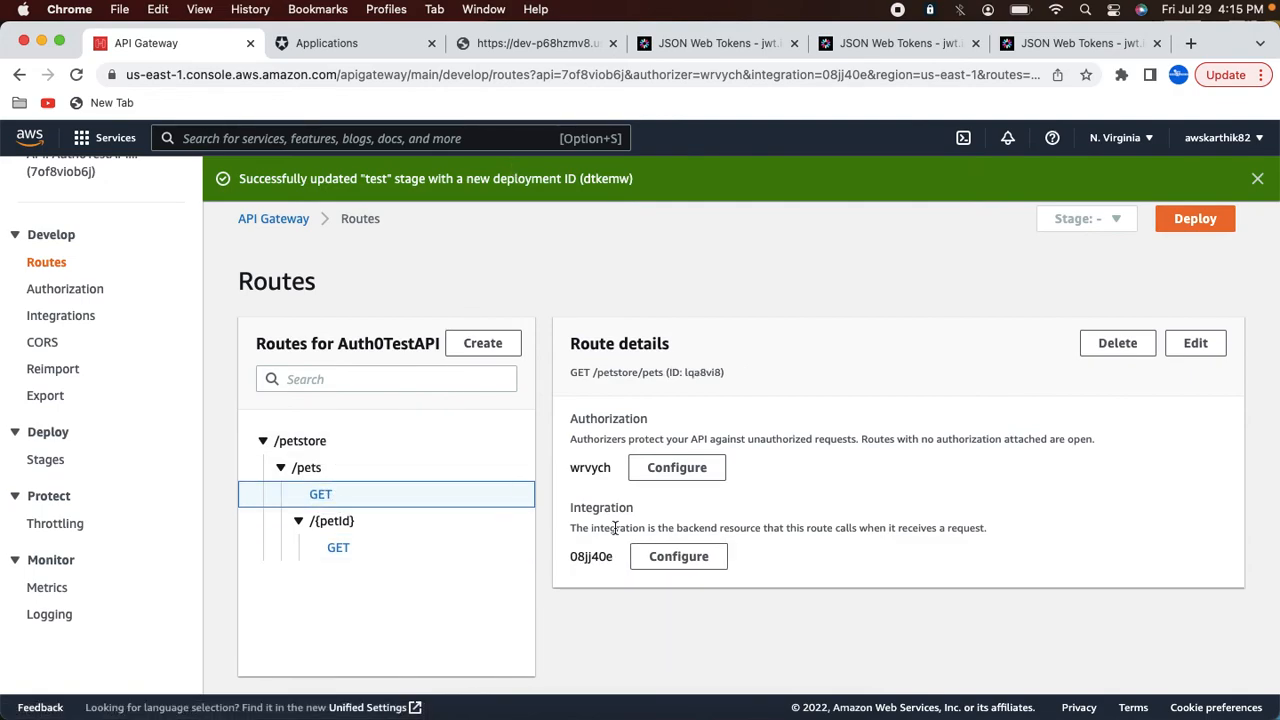
Step: Review the integration attached to the GET /petstore/pets route in the Integrations section
{"action": "left_click", "coordinate": [80, 316]}
{"action": "scroll", "coordinate": [788, 531], "scroll_direction": "down", "scroll_amount": 1}
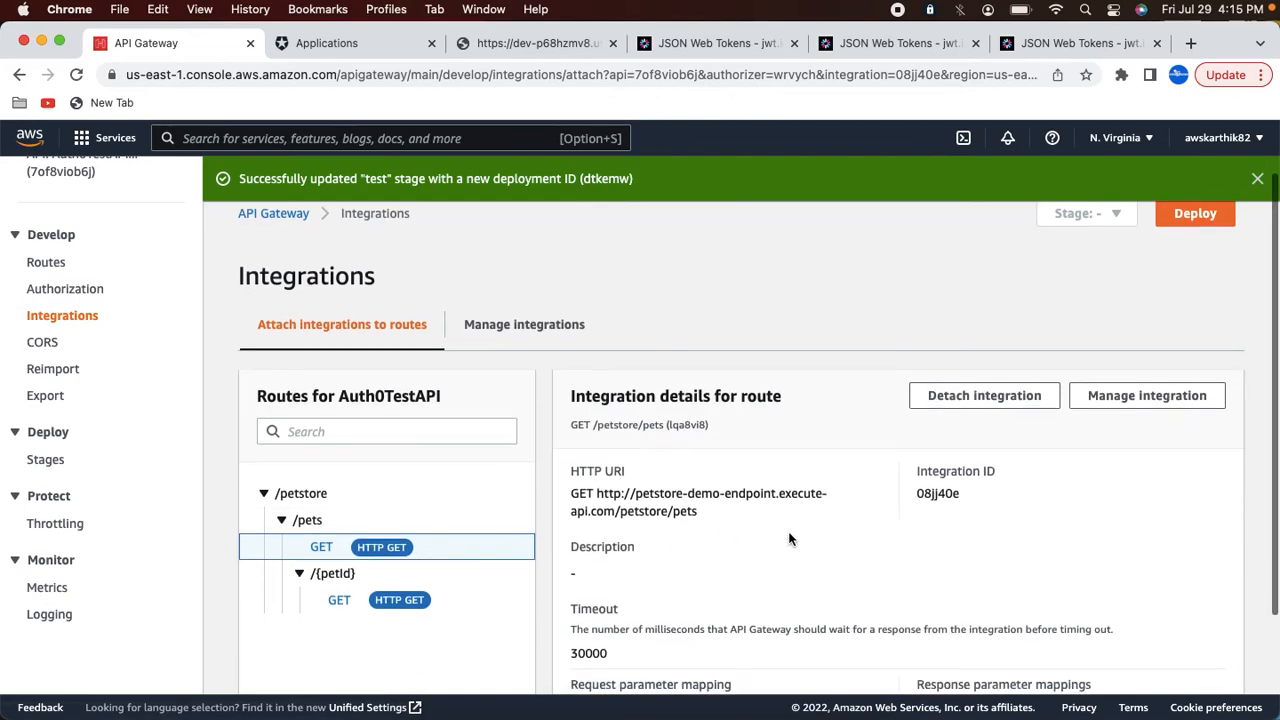
{"action": "left_click", "coordinate": [1105, 410]}
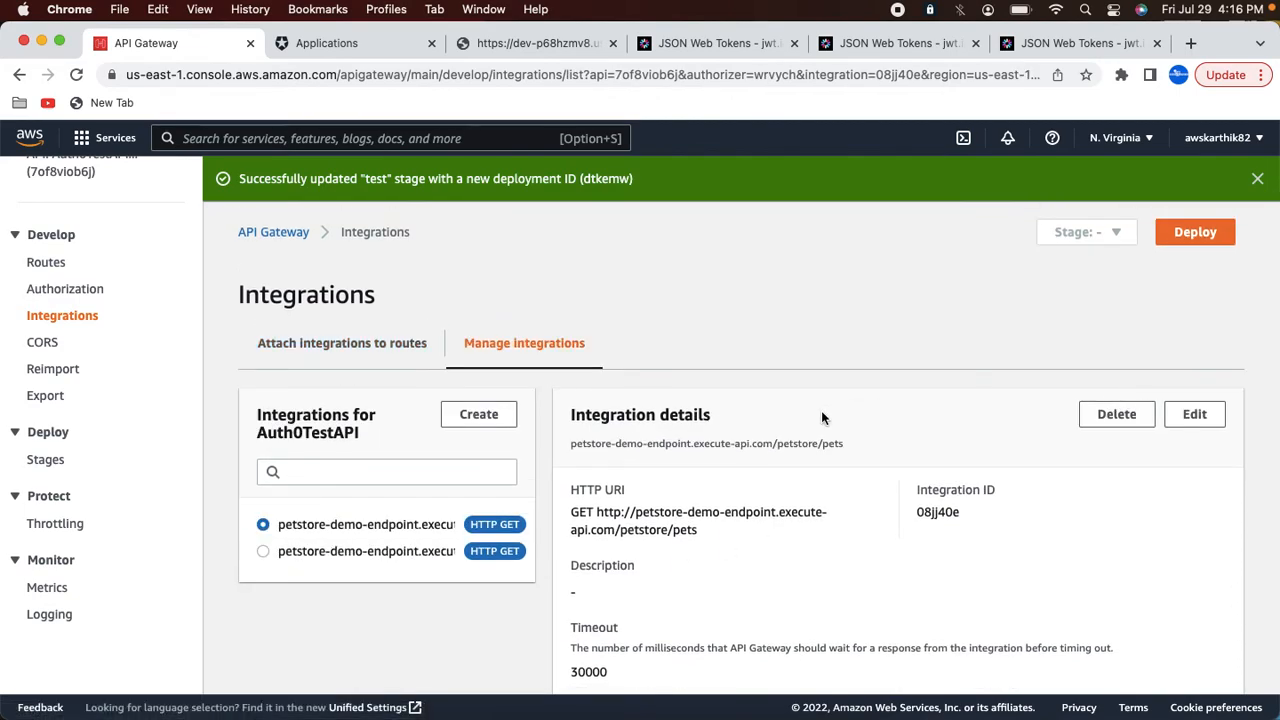
{"action": "left_click", "coordinate": [484, 430]}
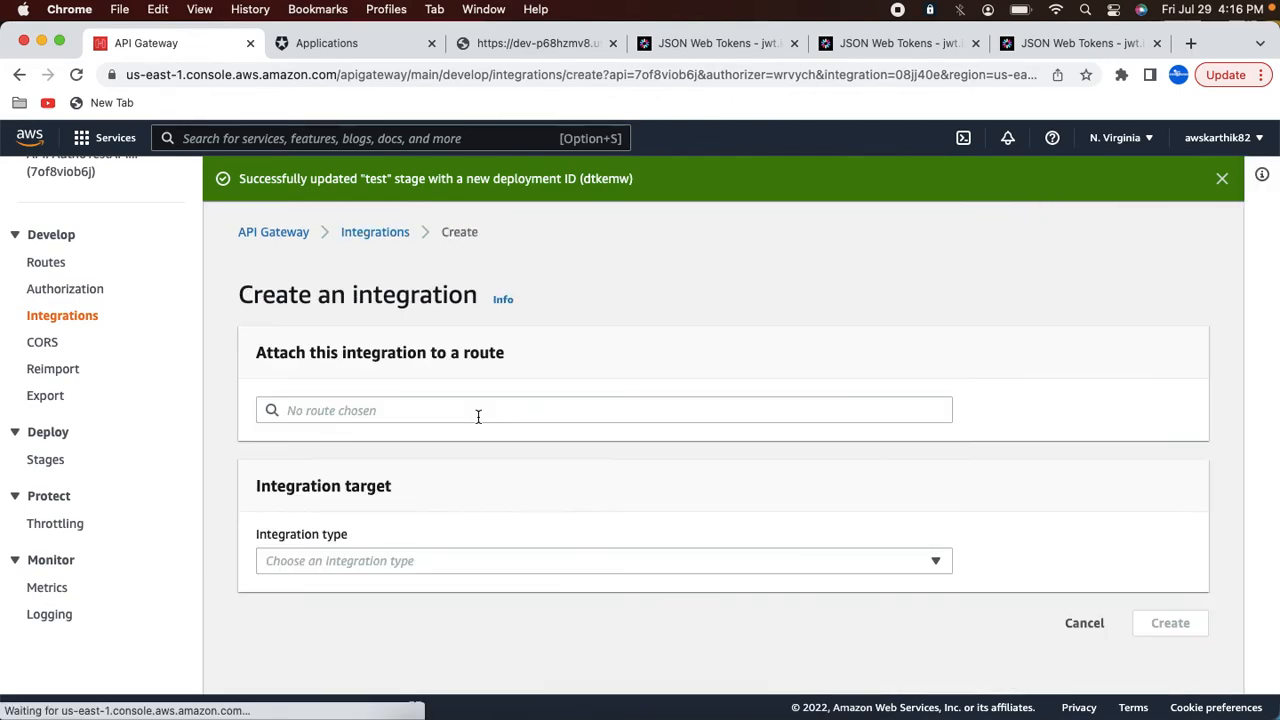
{"action": "left_click", "coordinate": [346, 410]}
{"action": "left_click", "coordinate": [350, 435]}
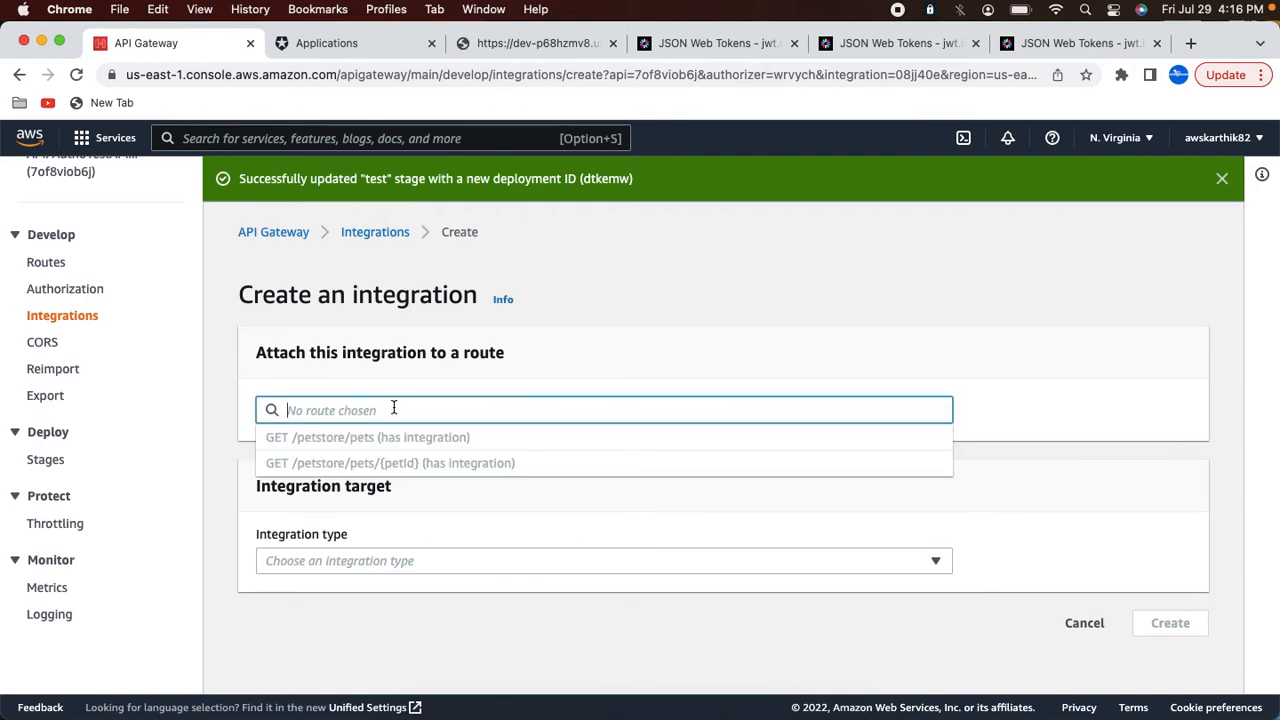
{"action": "left_click", "coordinate": [1084, 623]}
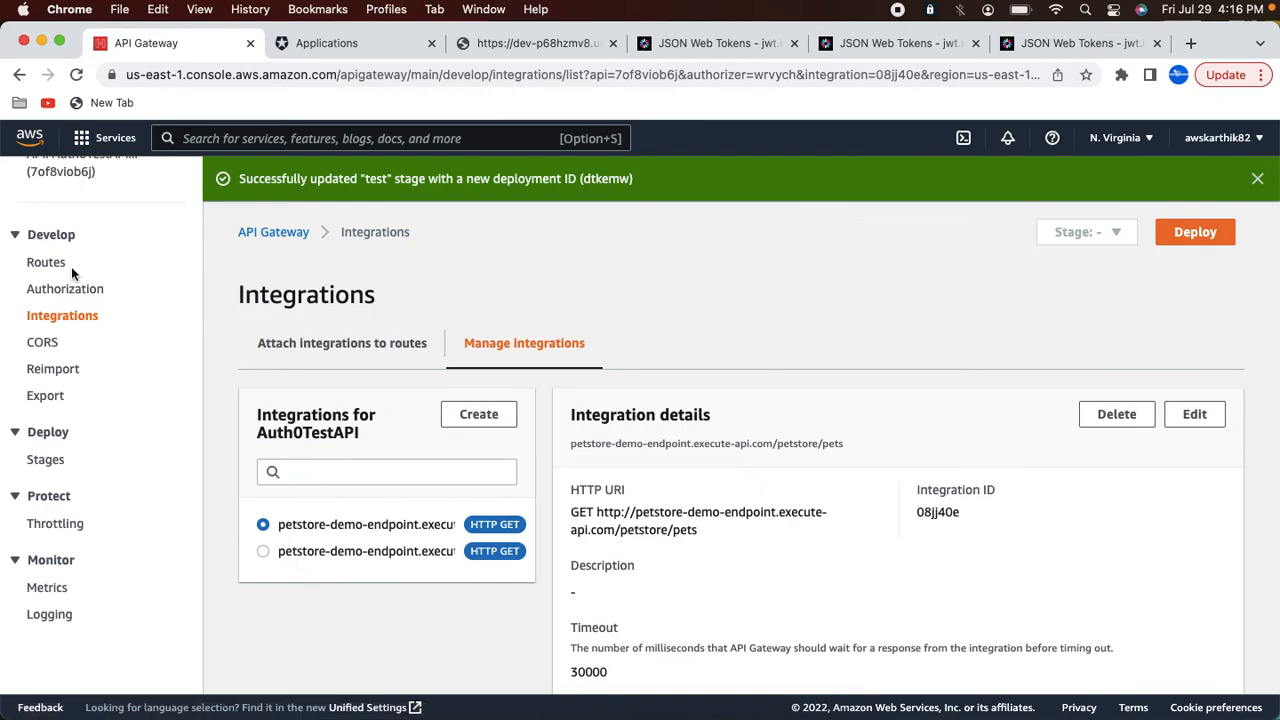
Step: Examine the edit settings of the GET /petstore/pets integration, including its HTTP method and URL
{"action": "left_click", "coordinate": [72, 315]}
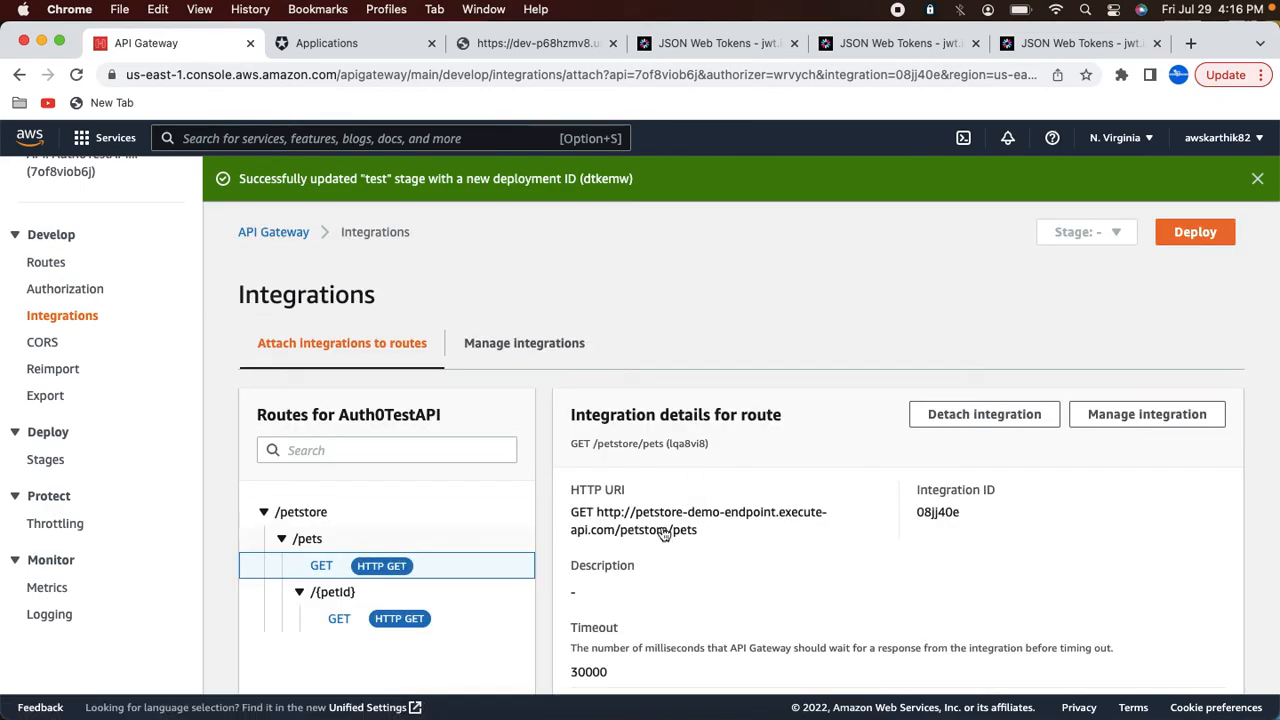
{"action": "scroll", "coordinate": [1125, 428], "scroll_direction": "down", "scroll_amount": 2}
{"action": "scroll", "coordinate": [1125, 428], "scroll_direction": "up", "scroll_amount": 2}
{"action": "left_click", "coordinate": [1117, 412]}
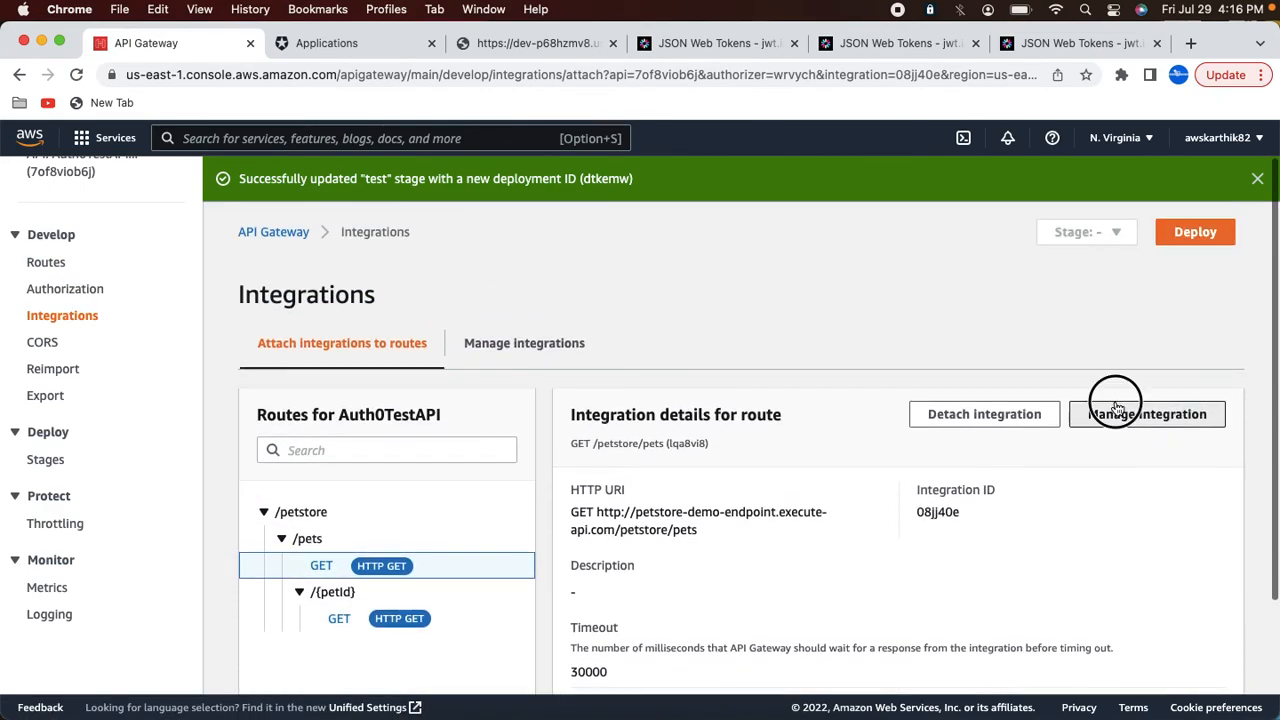
{"action": "scroll", "coordinate": [733, 520], "scroll_direction": "down", "scroll_amount": 1}
{"action": "scroll", "coordinate": [733, 520], "scroll_direction": "down", "scroll_amount": 5}
{"action": "scroll", "coordinate": [923, 391], "scroll_direction": "up", "scroll_amount": 2}
{"action": "left_click", "coordinate": [1185, 229]}
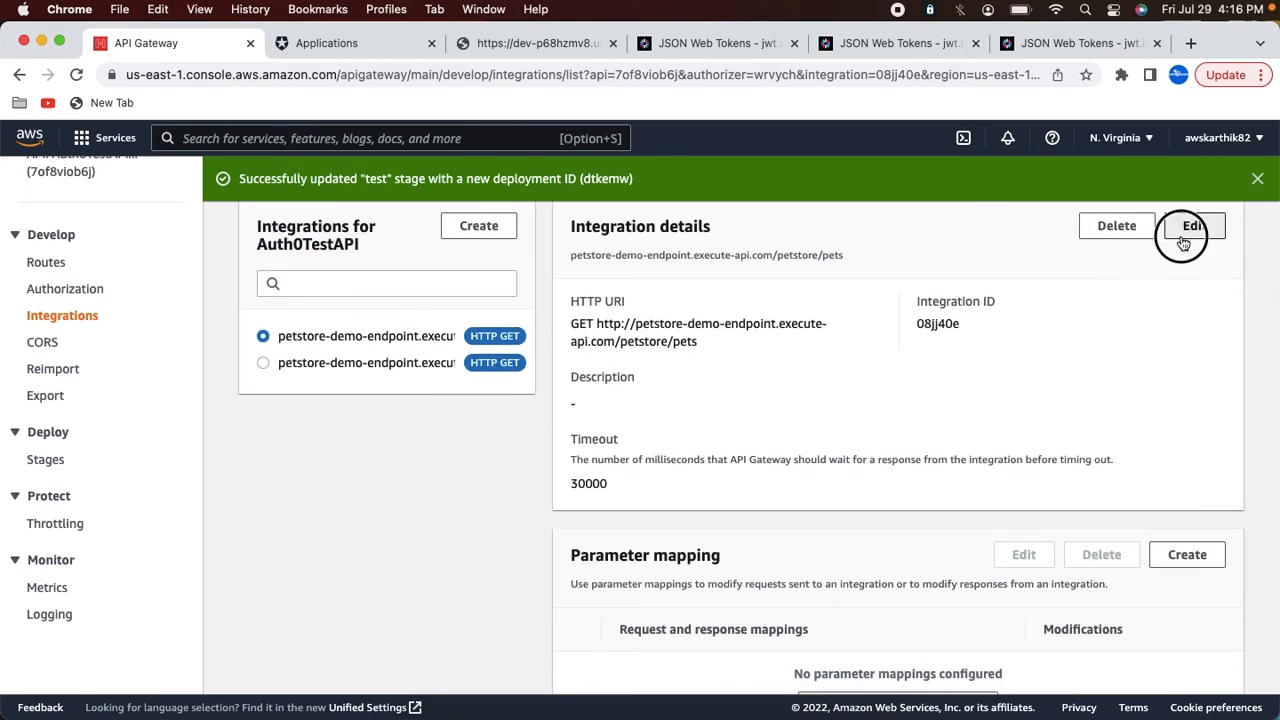
{"action": "scroll", "coordinate": [541, 462], "scroll_direction": "down", "scroll_amount": 4}
{"action": "scroll", "coordinate": [541, 462], "scroll_direction": "up", "scroll_amount": 3}
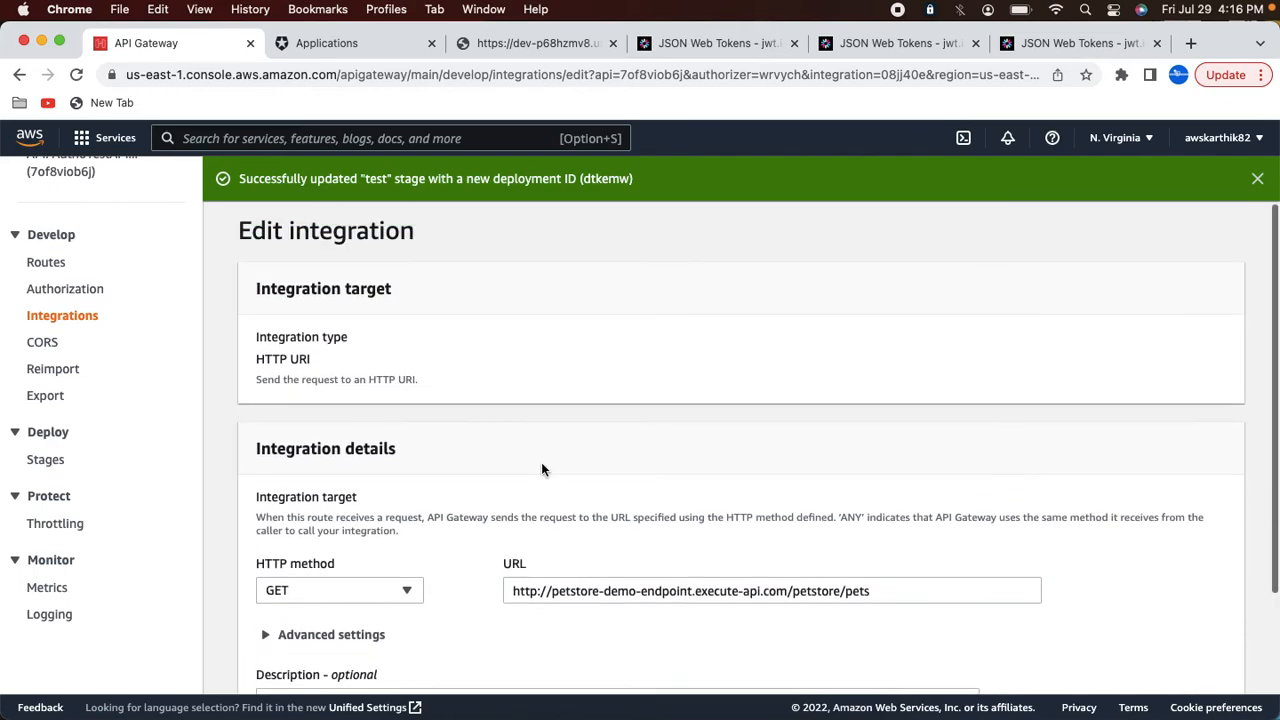
{"action": "scroll", "coordinate": [414, 386], "scroll_direction": "down", "scroll_amount": 3}
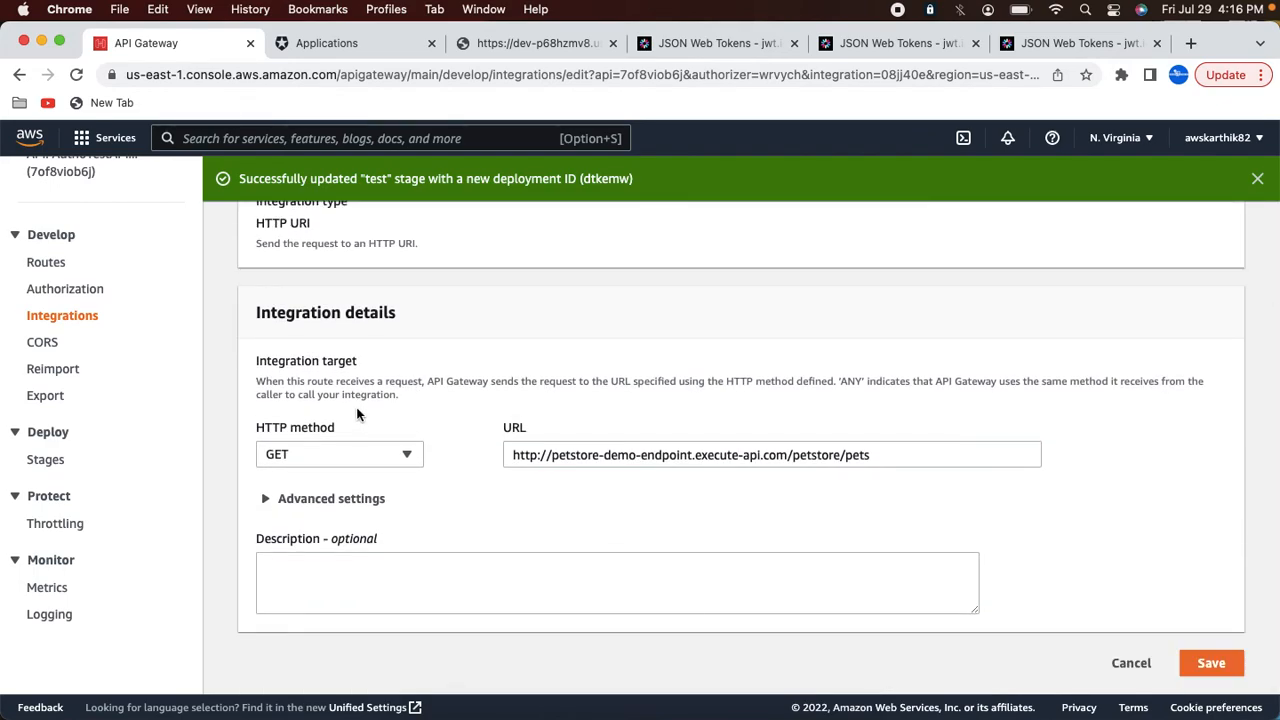
{"action": "scroll", "coordinate": [357, 414], "scroll_direction": "up", "scroll_amount": 1}
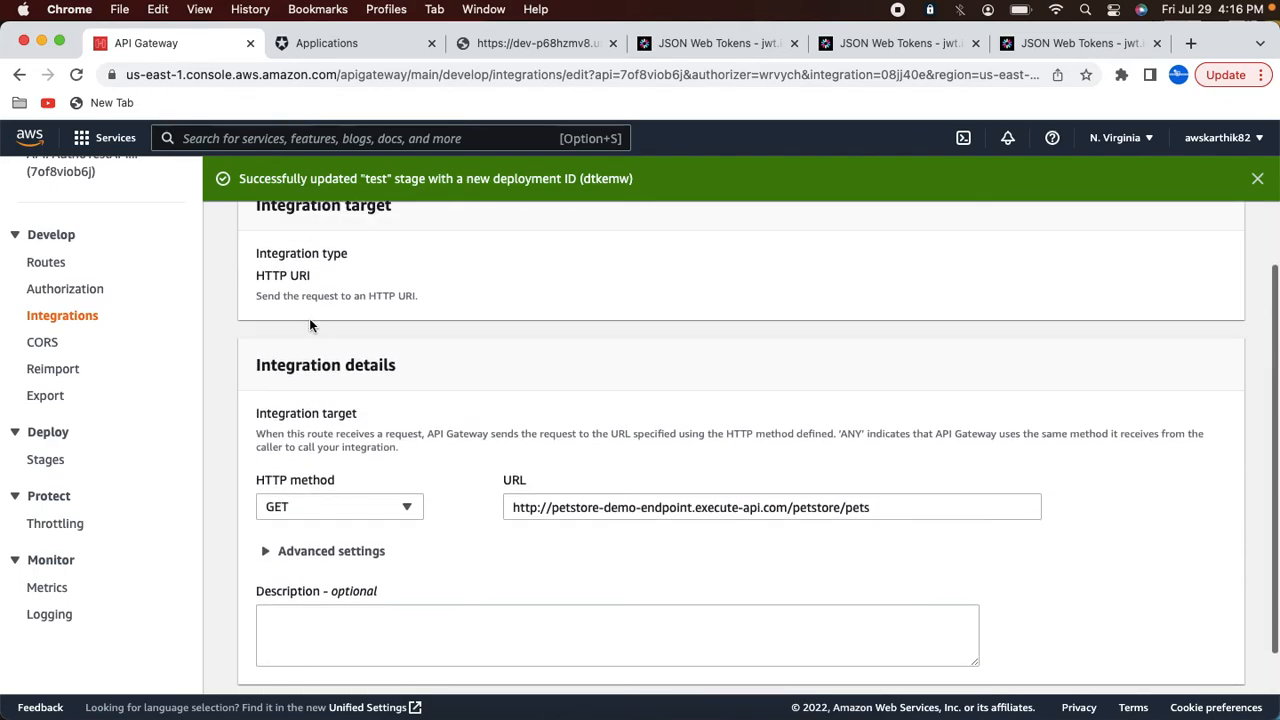
Step: Create a new GET route with the path /testapi
{"action": "left_click", "coordinate": [59, 268]}
{"action": "left_click", "coordinate": [482, 326]}
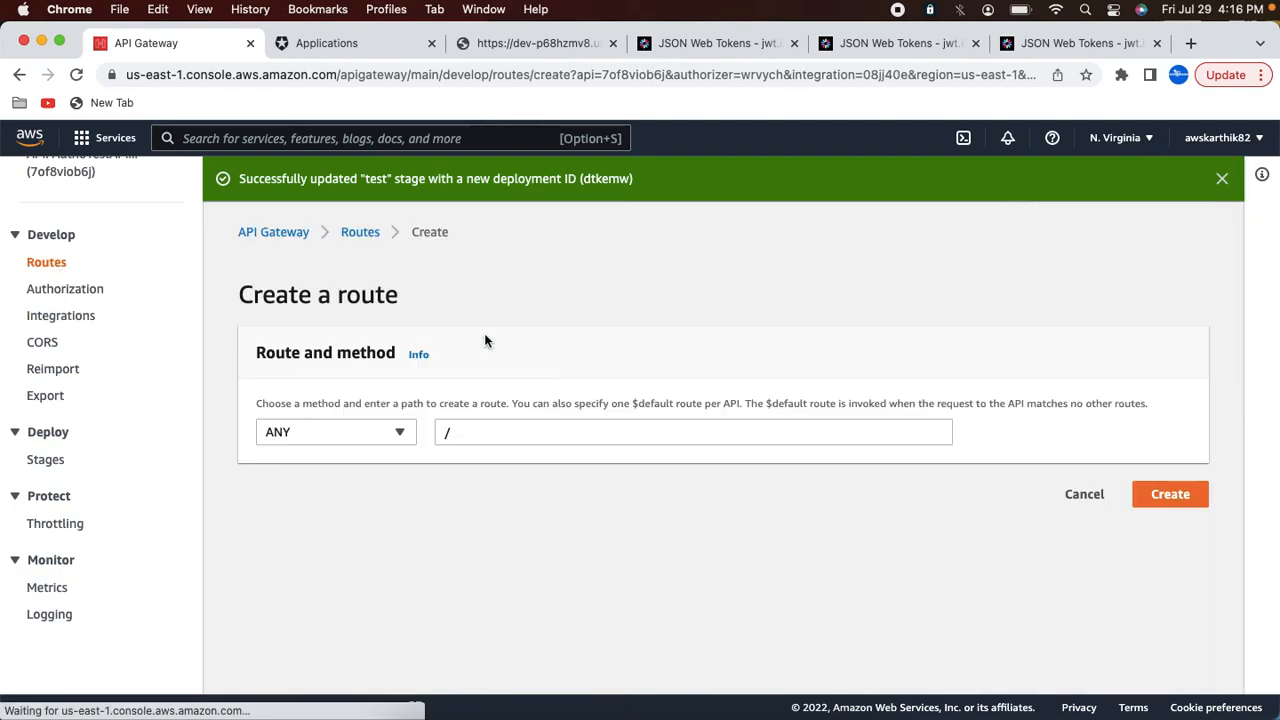
{"action": "left_click", "coordinate": [337, 431]}
{"action": "left_click", "coordinate": [308, 253]}
{"action": "left_click", "coordinate": [480, 432]}
{"action": "type", "text": "testapi"}
{"action": "left_click", "coordinate": [1170, 494]}
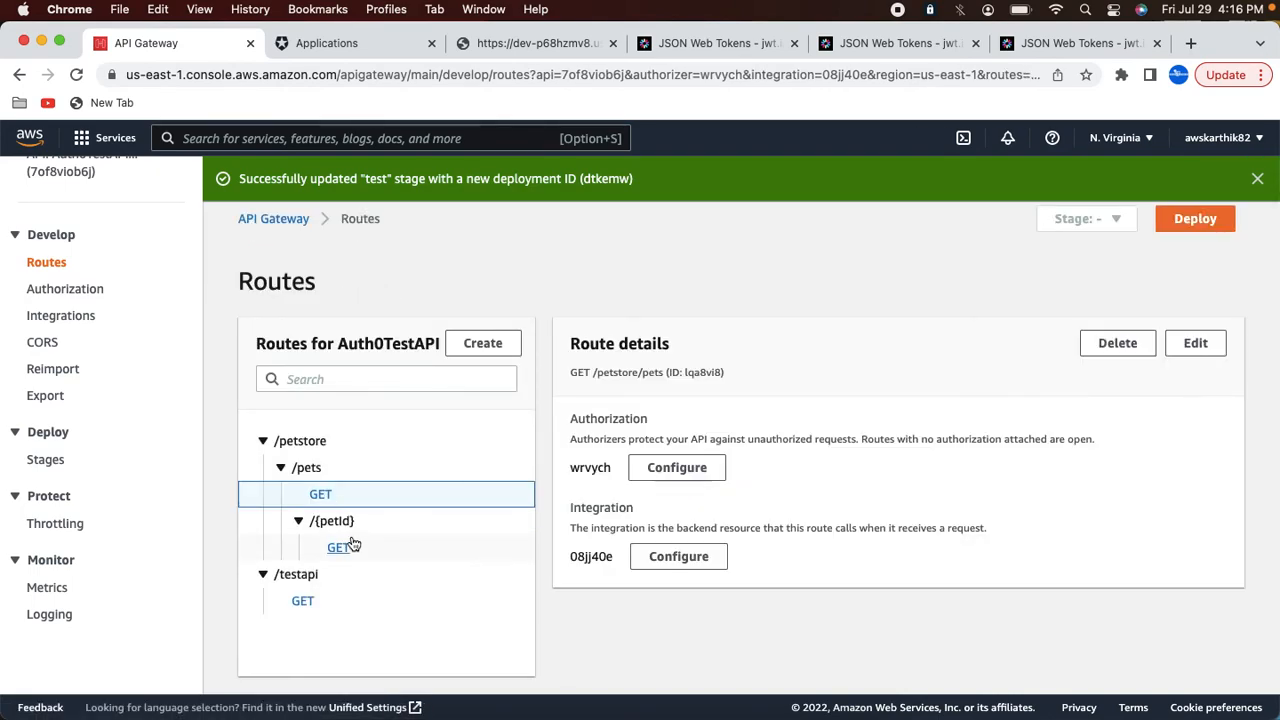
Step: Start creating an integration for the GET /testapi route and browse the integration types
{"action": "left_click", "coordinate": [72, 316]}
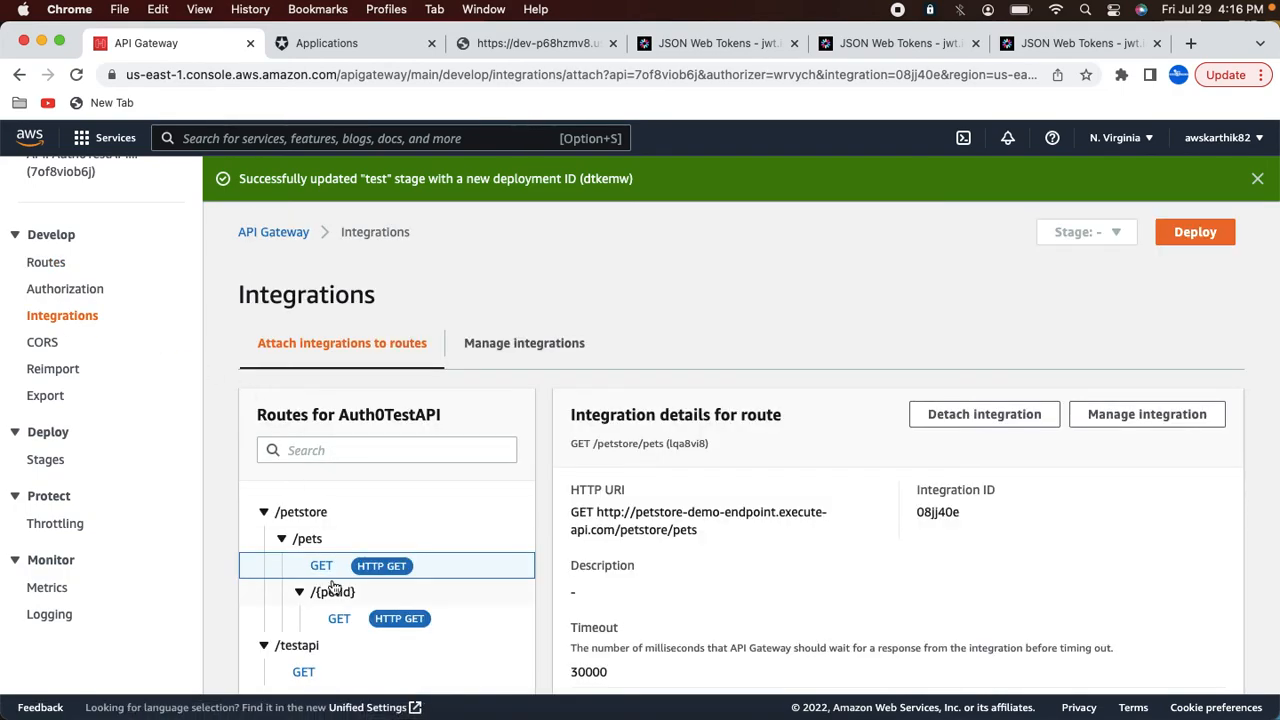
{"action": "left_click", "coordinate": [304, 672]}
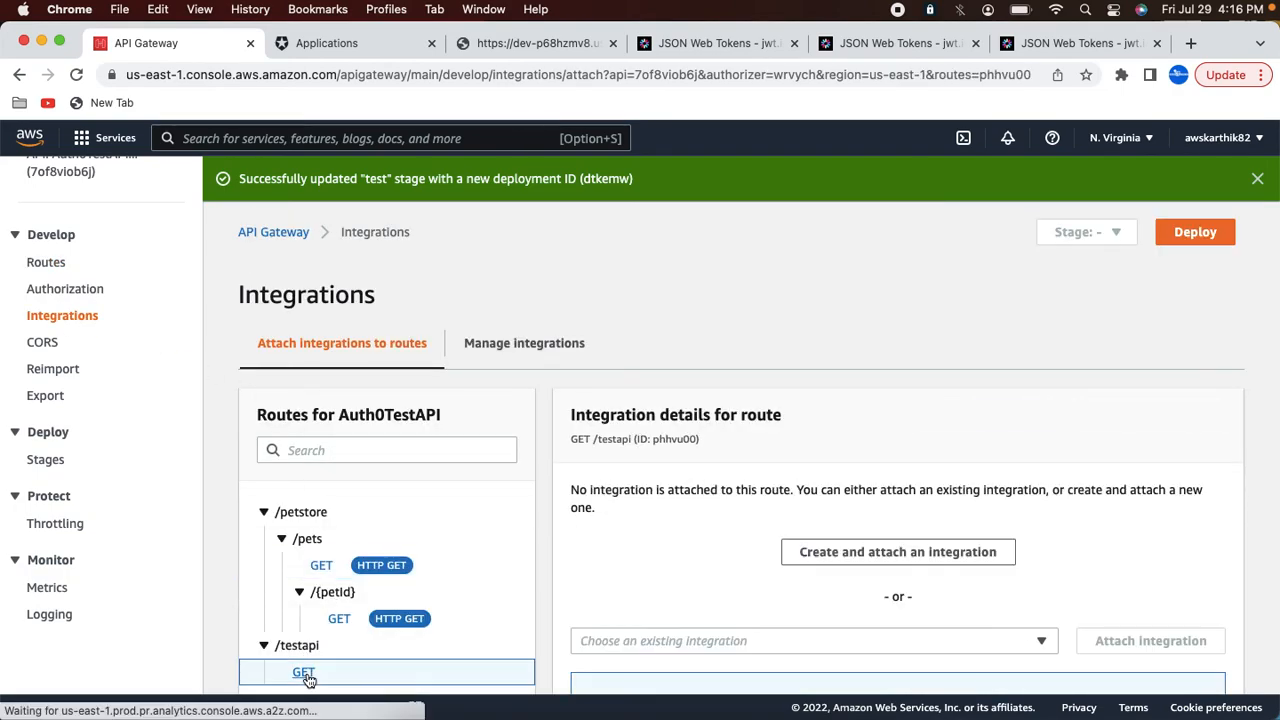
{"action": "left_click", "coordinate": [866, 562]}
{"action": "left_click", "coordinate": [357, 563]}
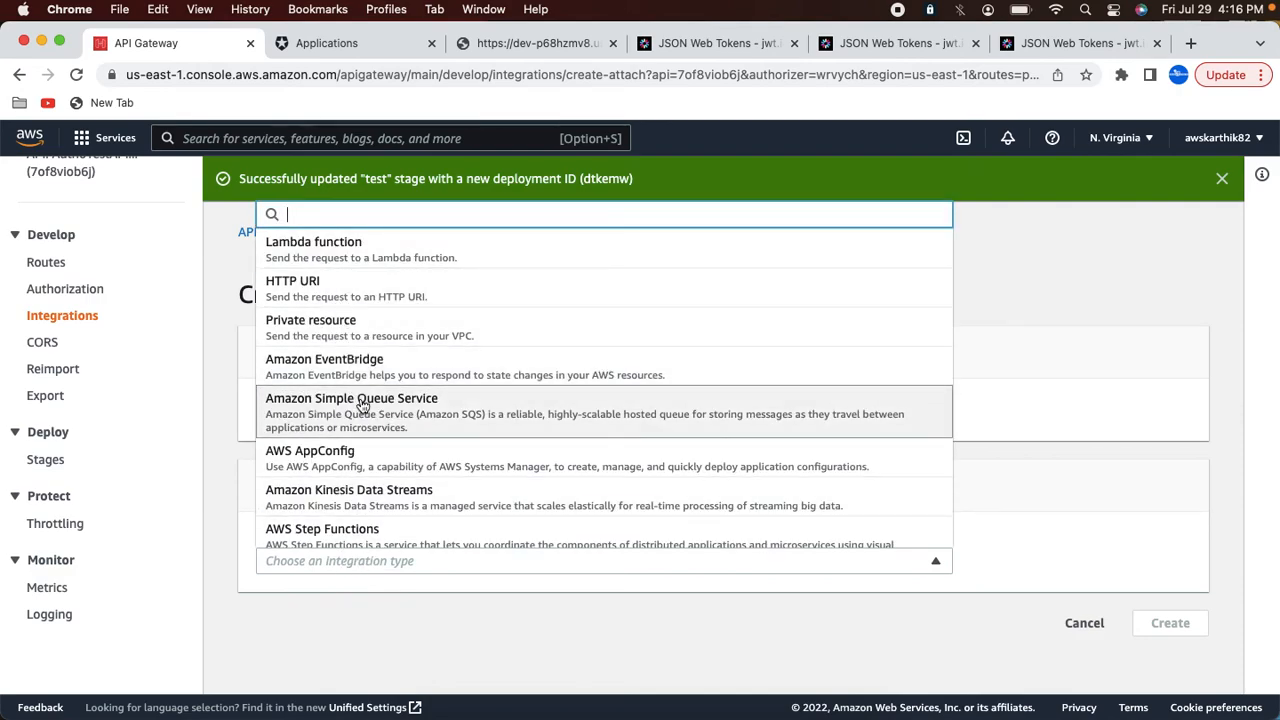
{"action": "scroll", "coordinate": [367, 476], "scroll_direction": "down", "scroll_amount": 1}
{"action": "scroll", "coordinate": [367, 476], "scroll_direction": "up", "scroll_amount": 1}
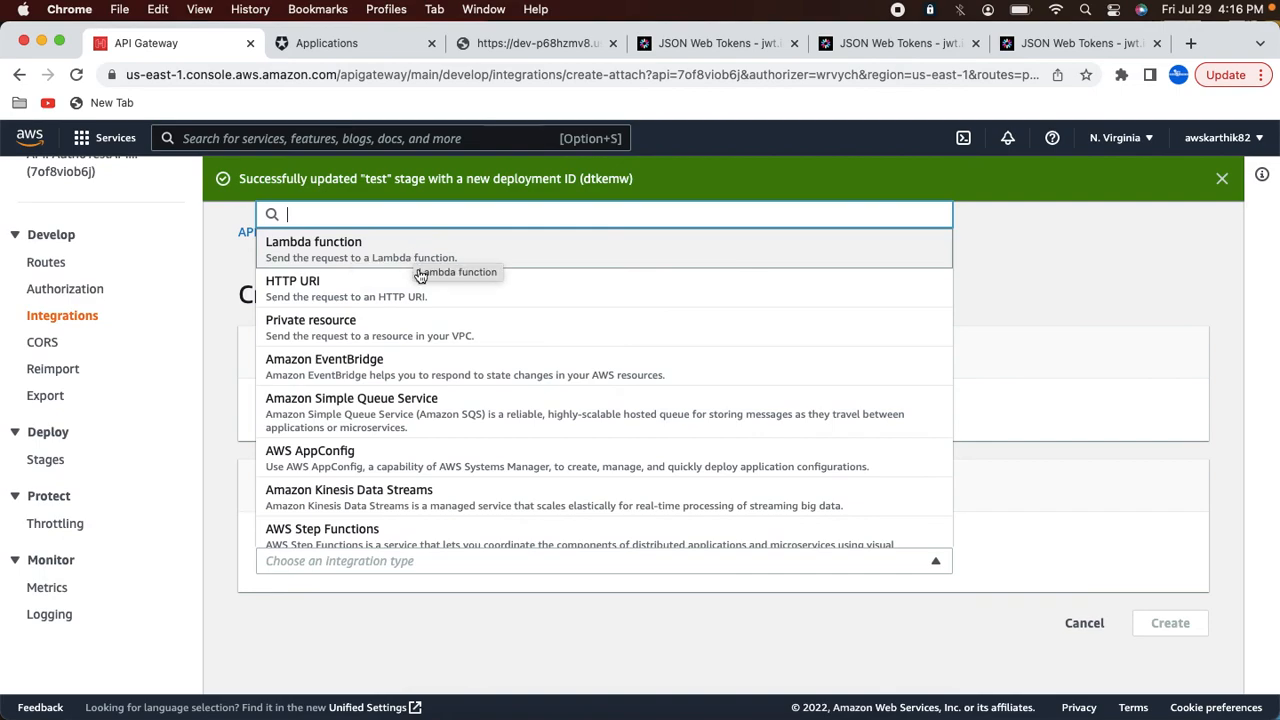
{"action": "left_click", "coordinate": [1089, 484]}
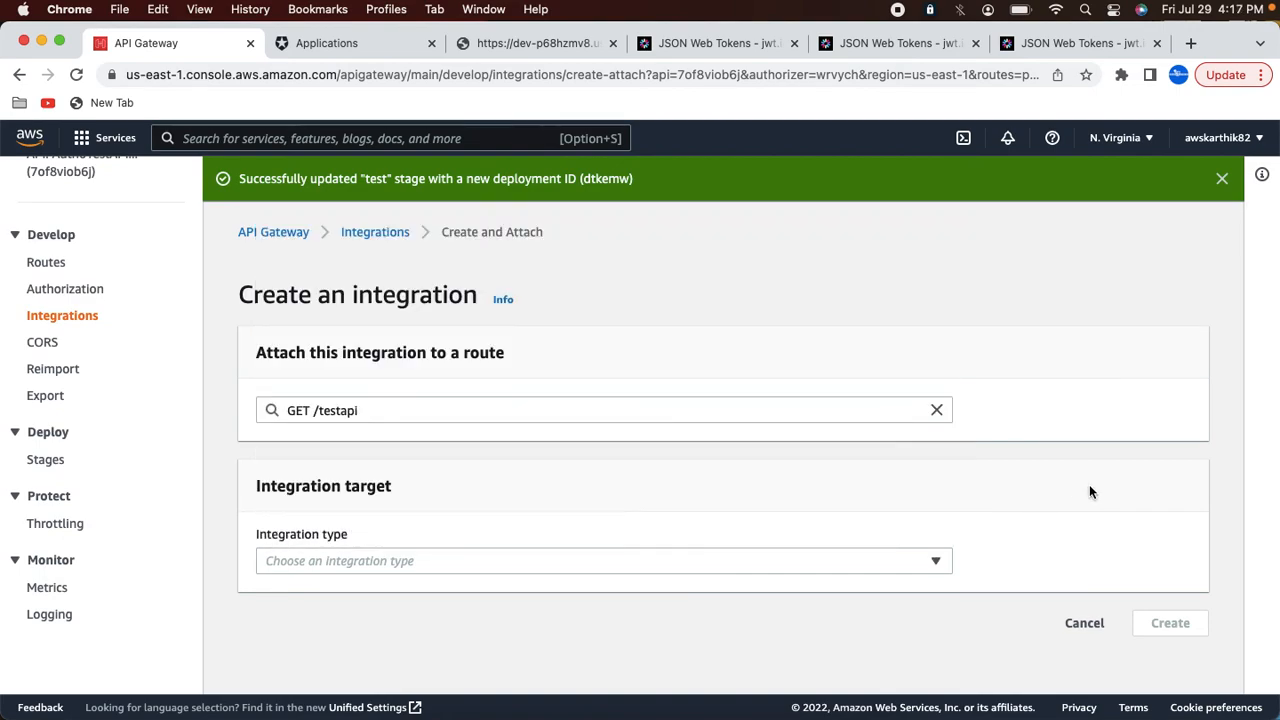
{"action": "left_click", "coordinate": [46, 262]}
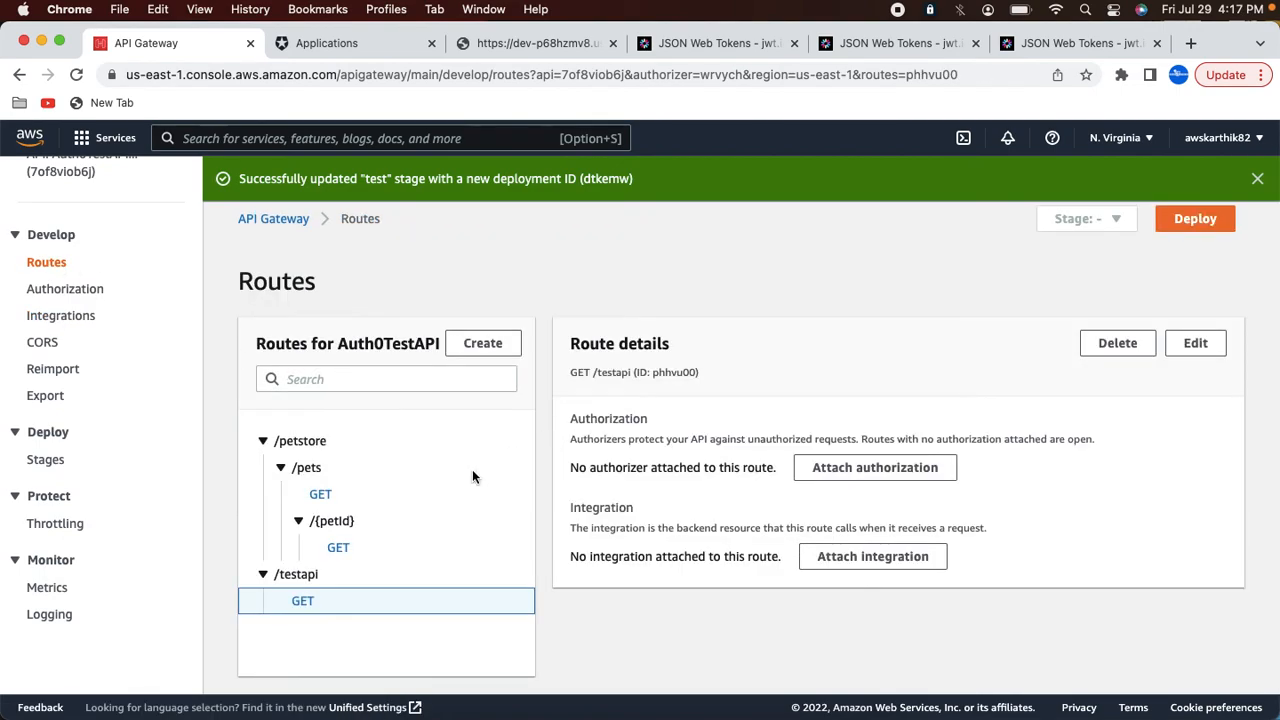